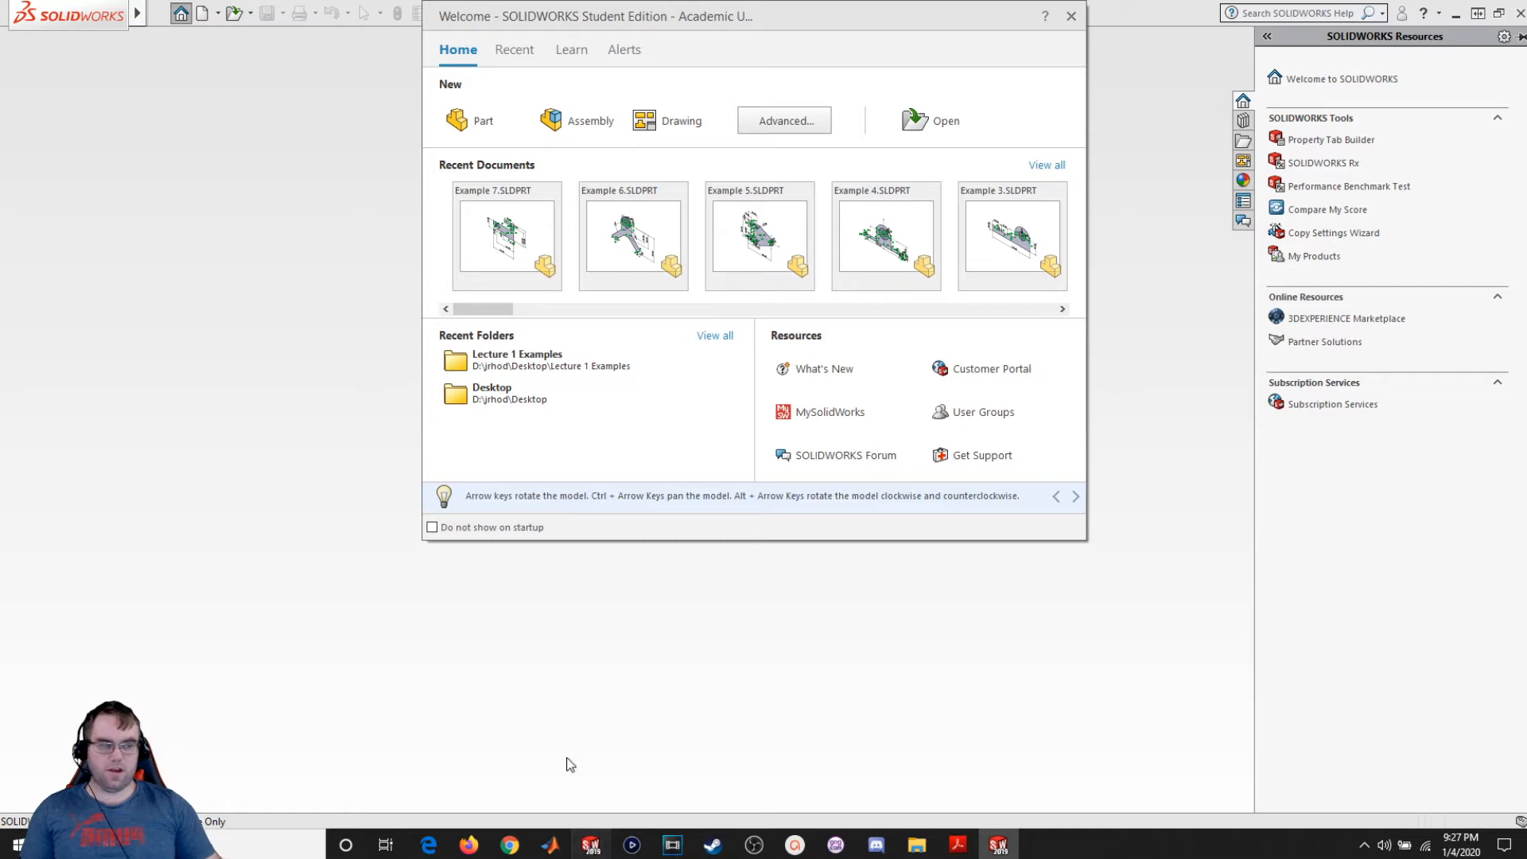
Step: Consult the Lesson 2 PDF drawing of Sketch 1, then create a new part and start a sketch on the Front Plane
left_click_drag(1526, 350, 592, 0)
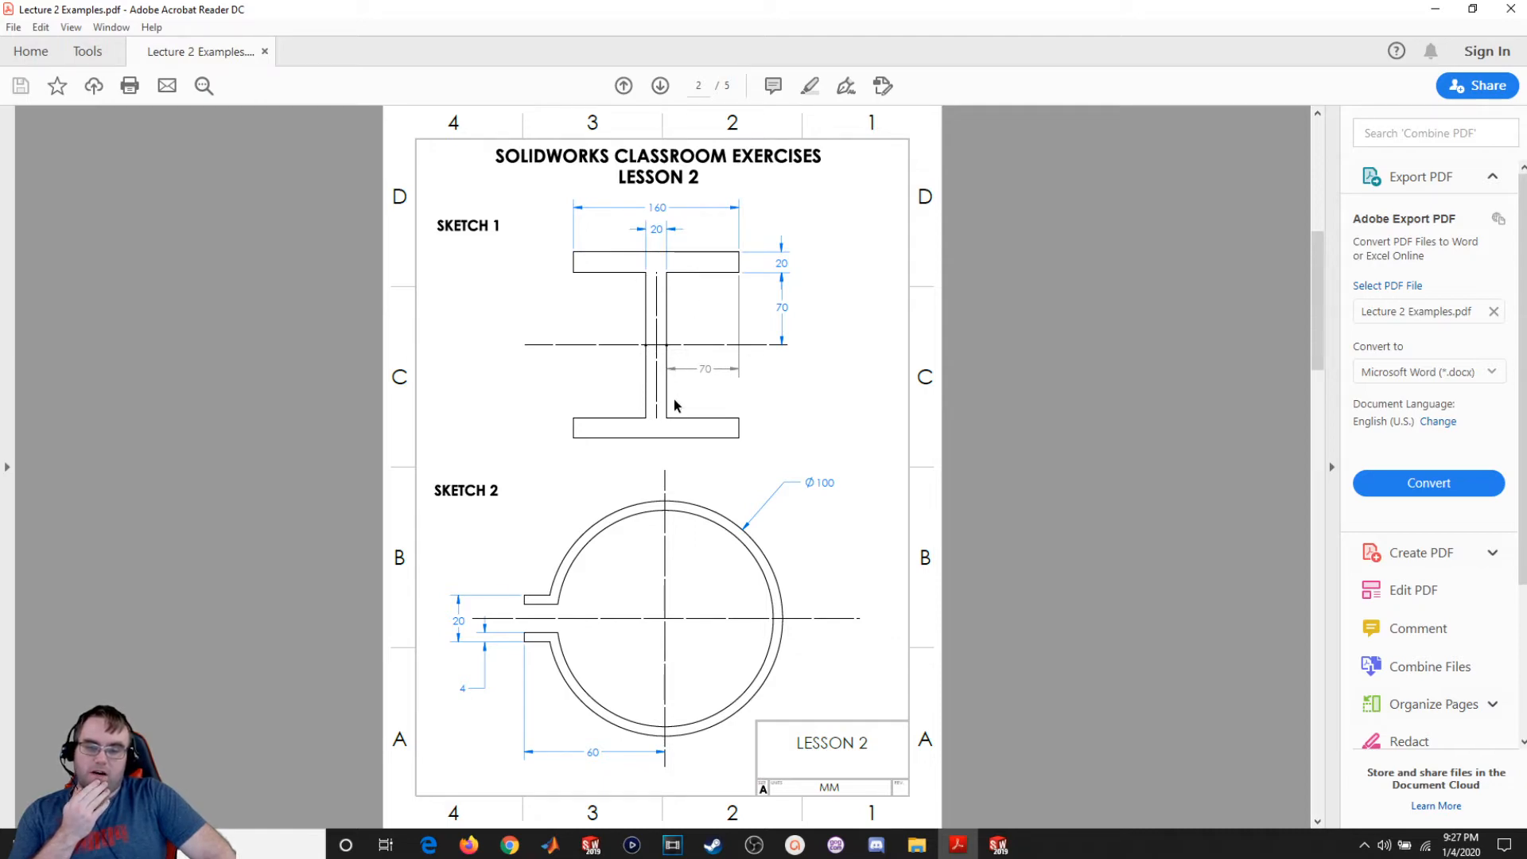
left_click_drag(792, 8, 1526, 313)
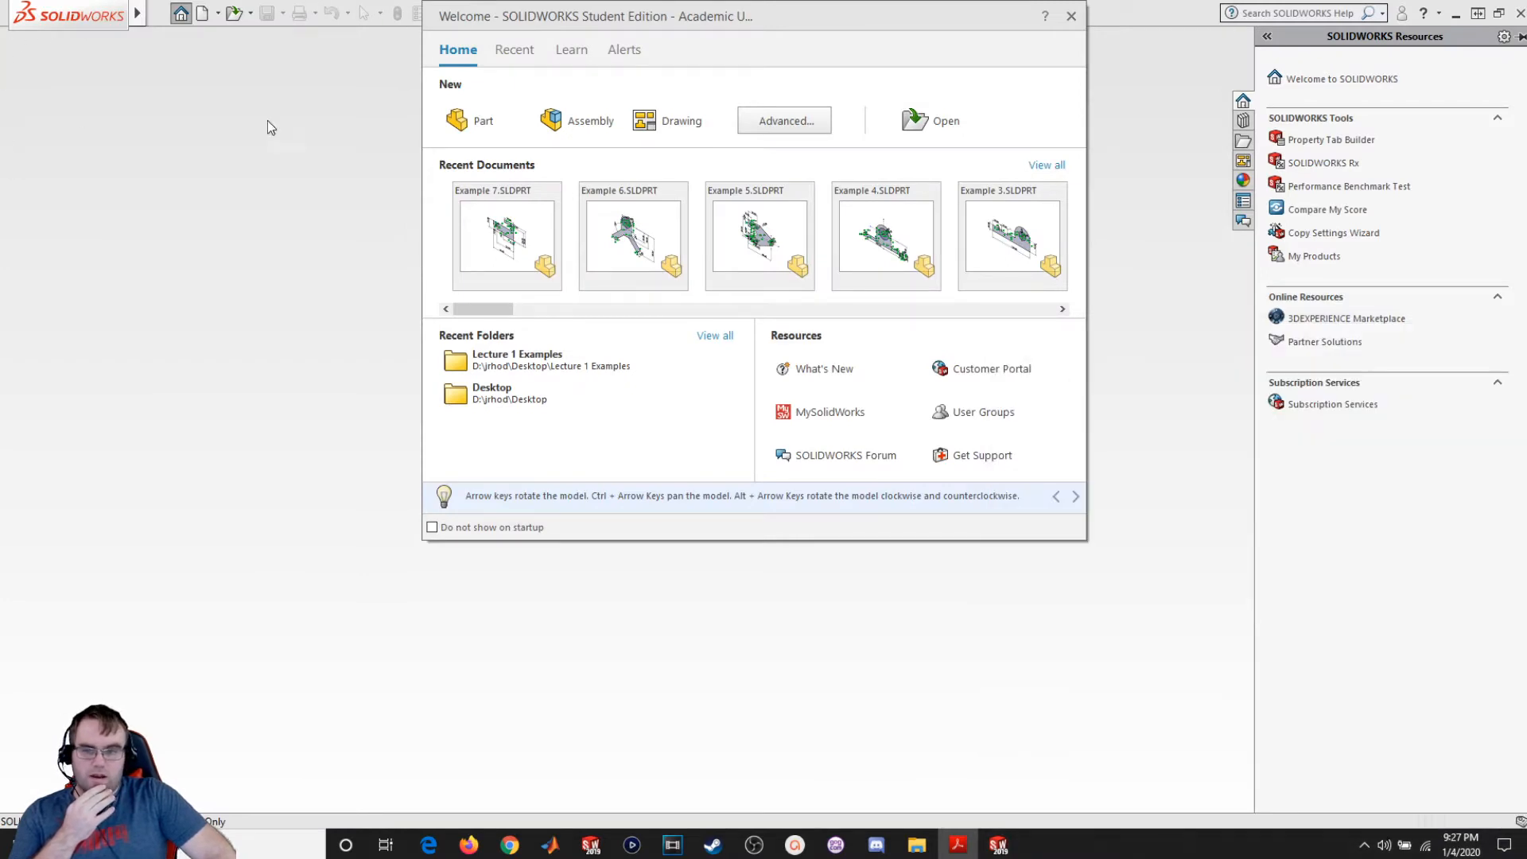
left_click(475, 121)
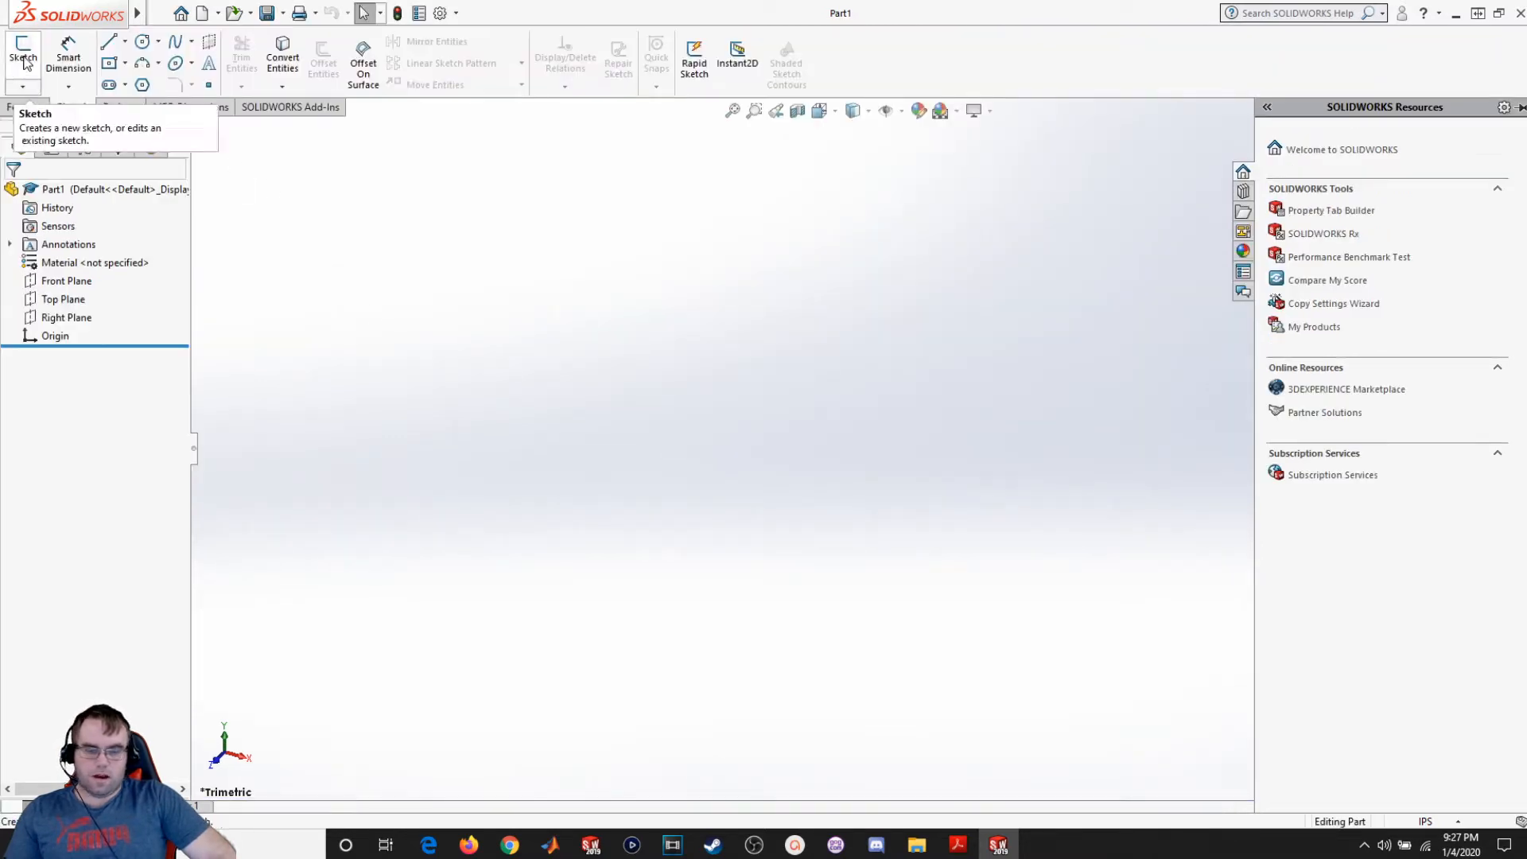
left_click(23, 50)
left_click(740, 279)
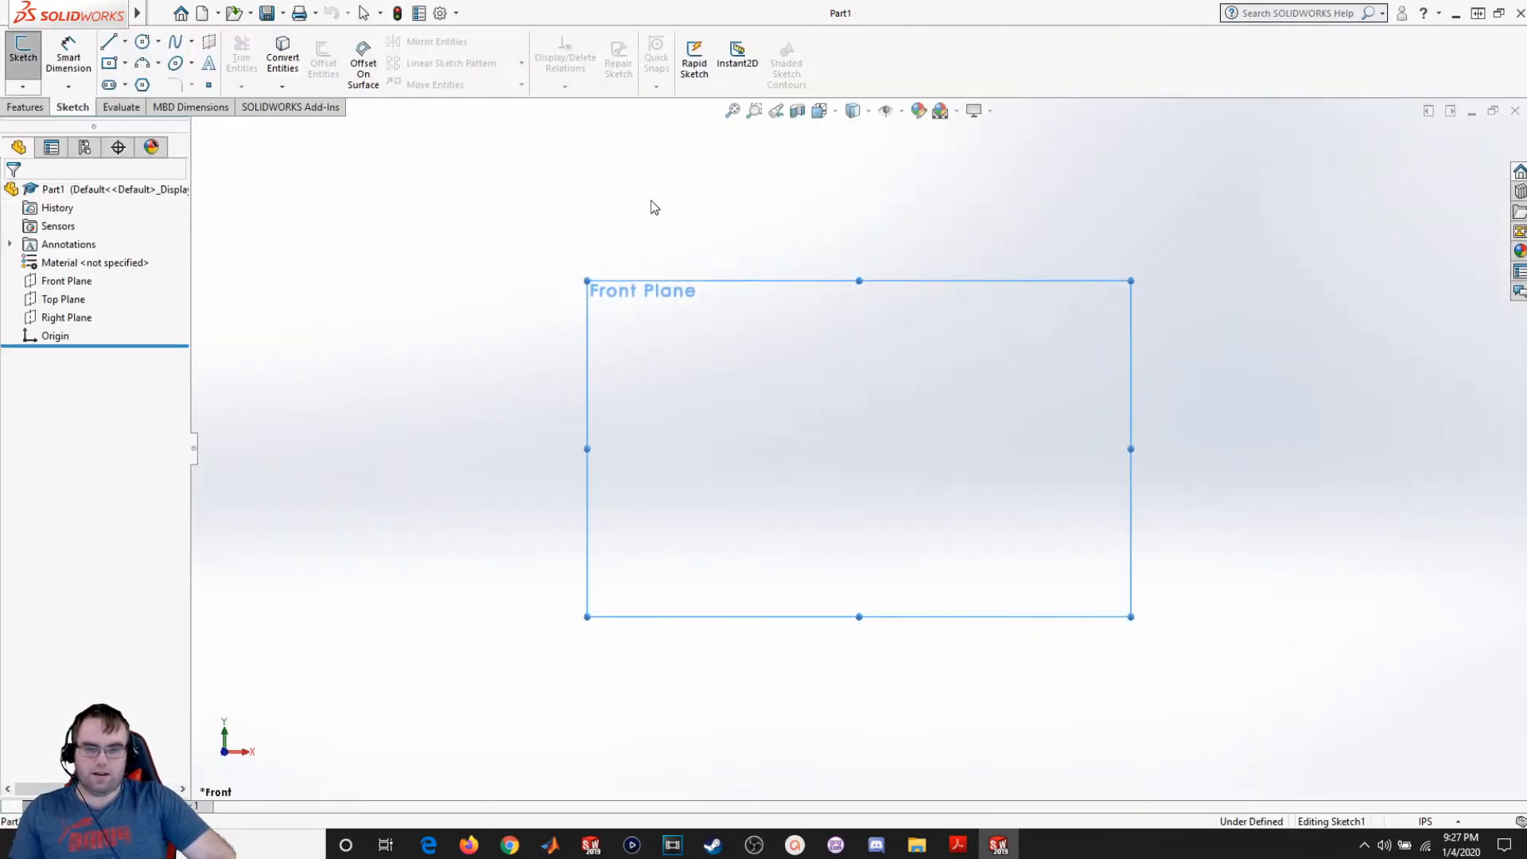
Step: Draw a vertical centerline about 5.28 in long passing through the origin
left_click(125, 42)
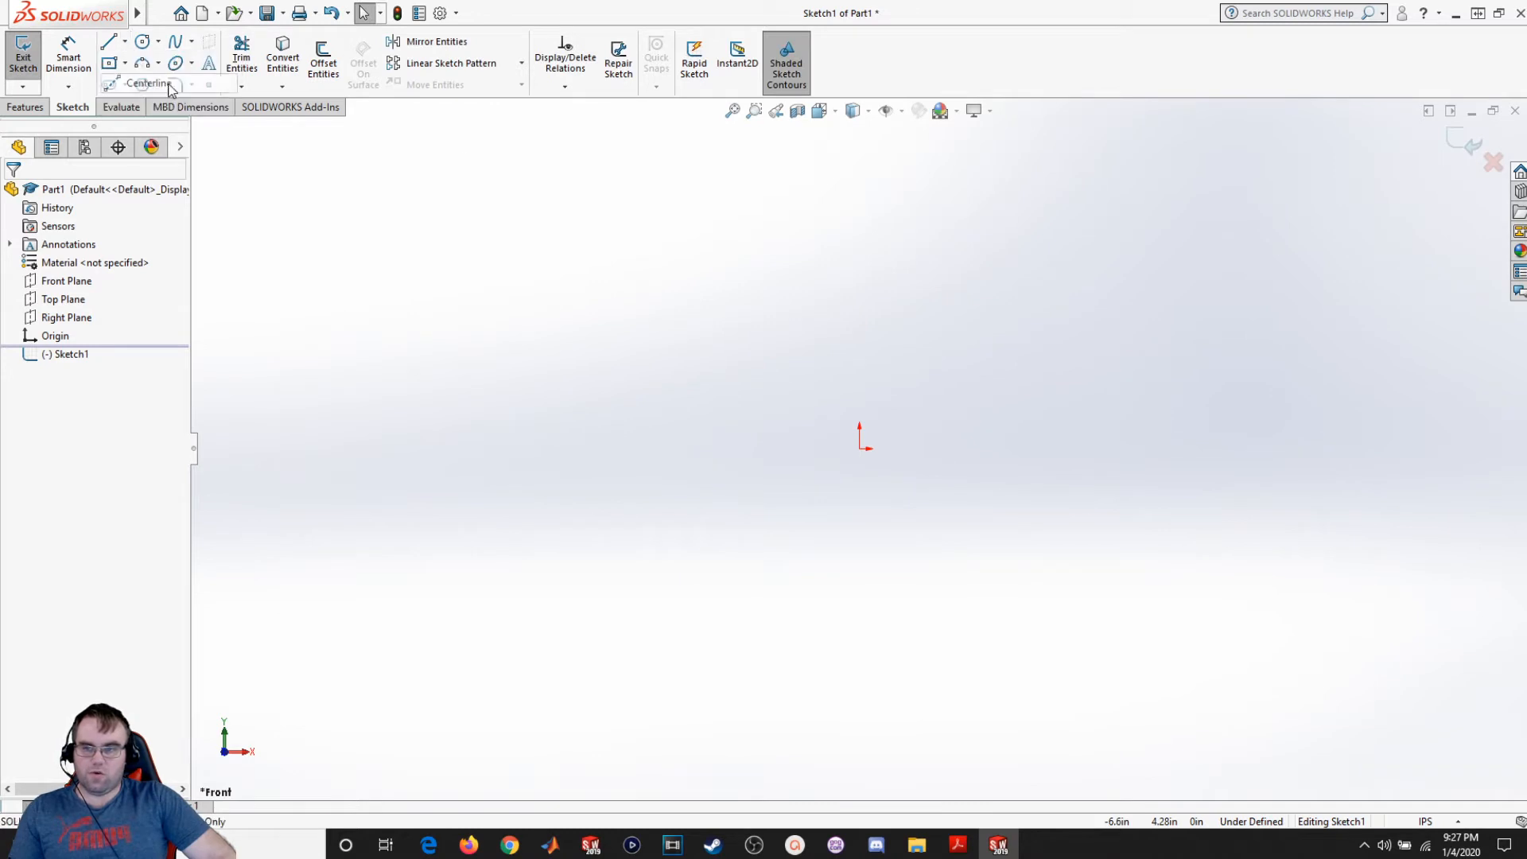
left_click(144, 82)
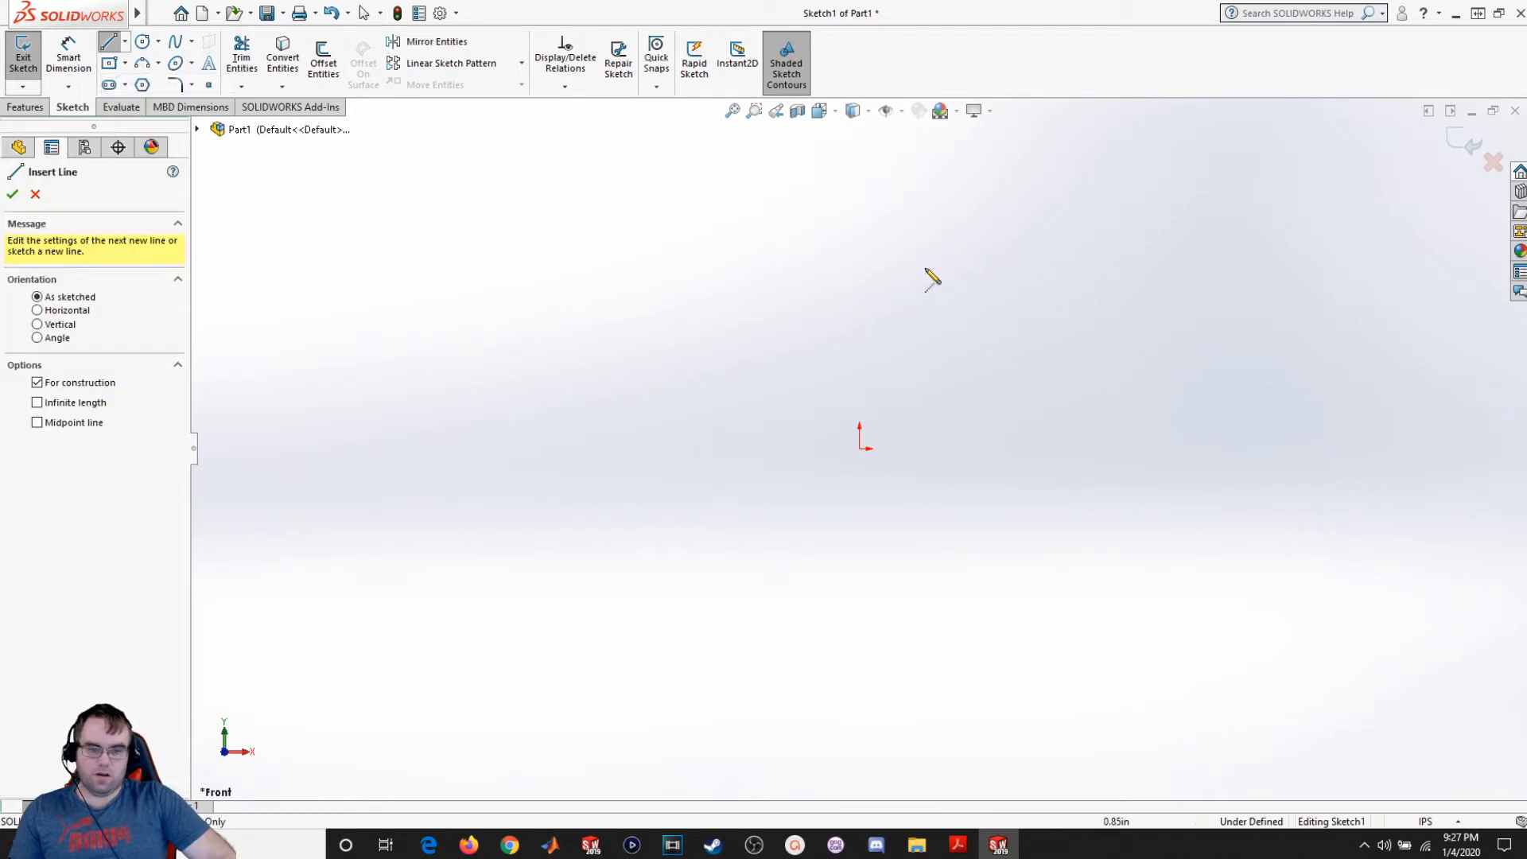
left_click(859, 260)
left_click(858, 668)
key("Escape")
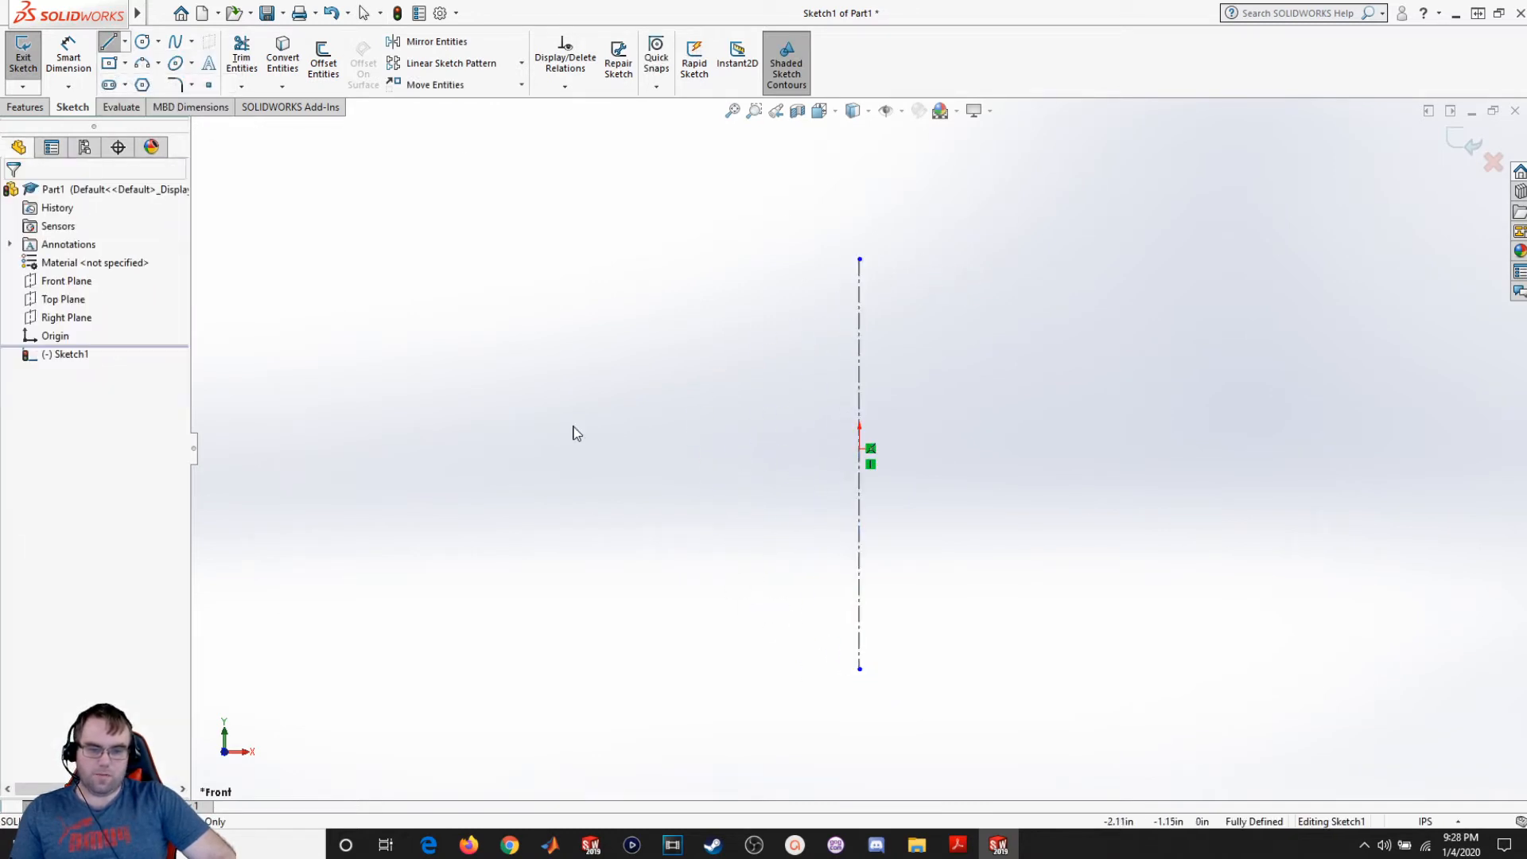
Step: Draw a horizontal centerline just below the origin, crossing the vertical centerline and extending well past it on both sides
left_click(124, 41)
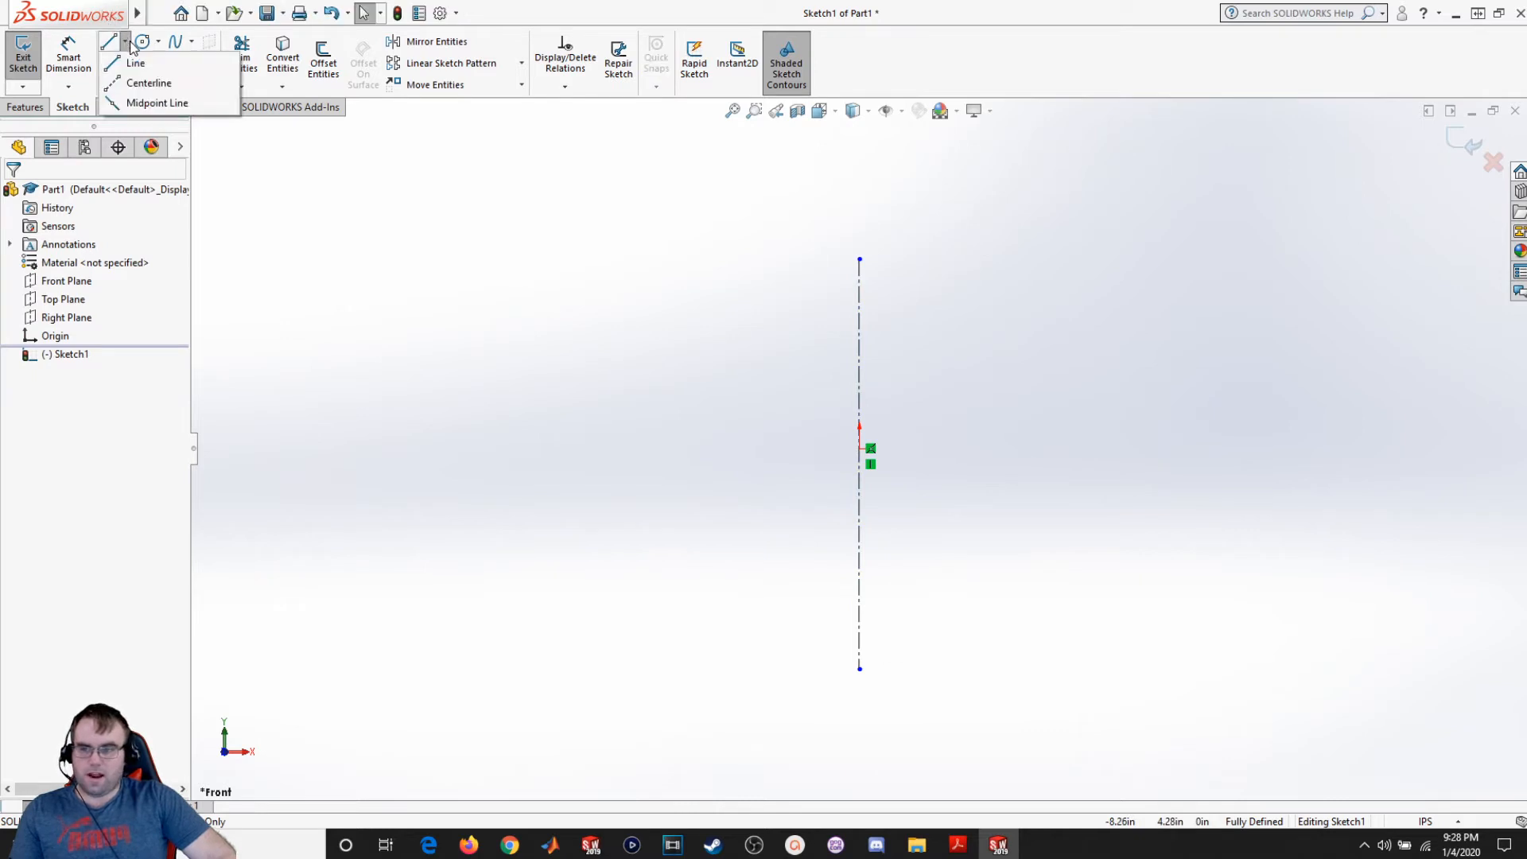
left_click(148, 82)
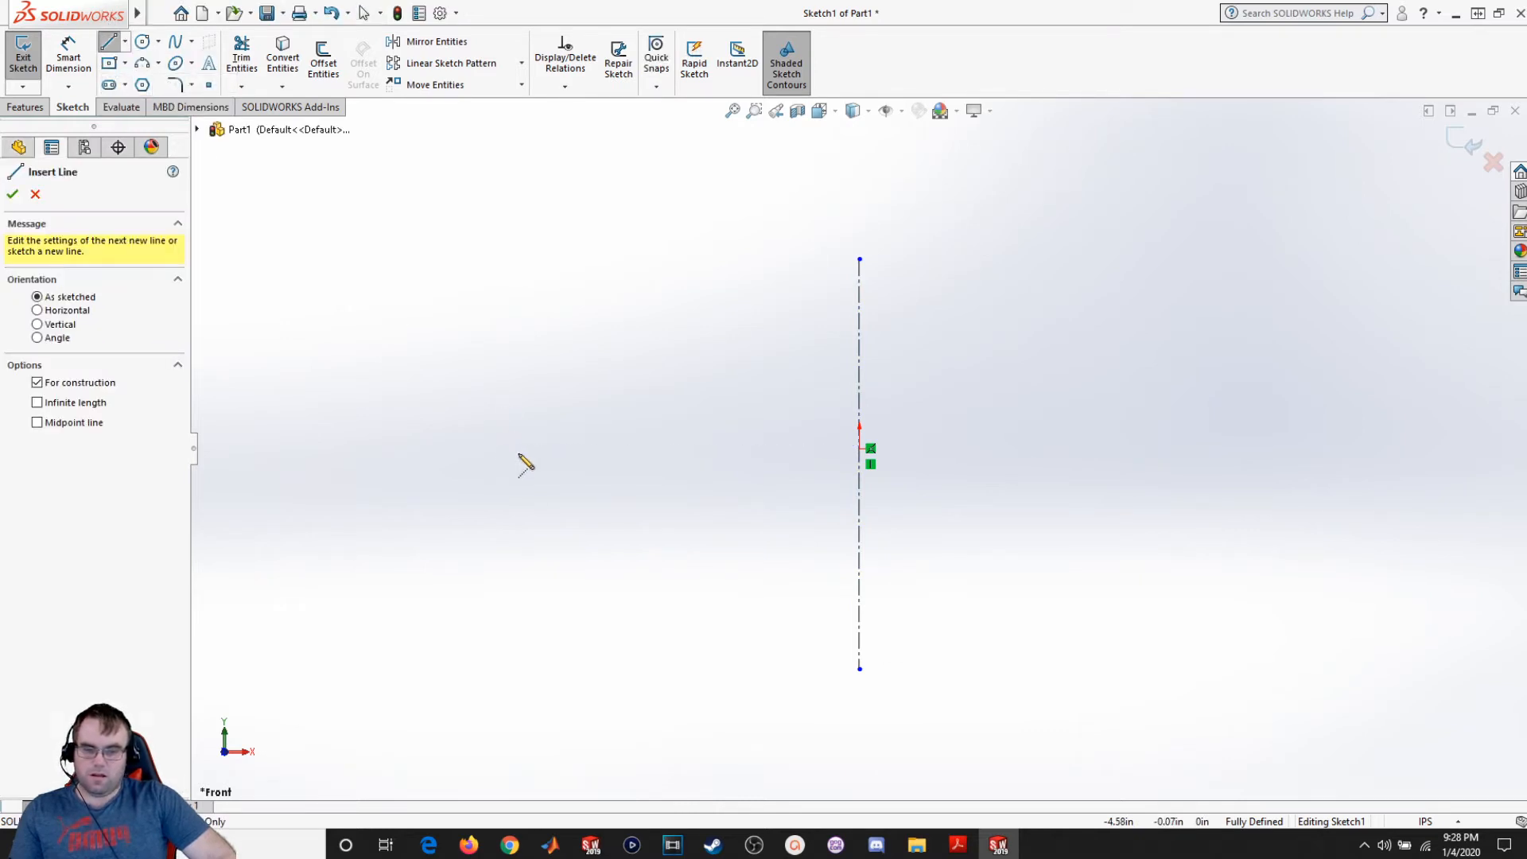
left_click(504, 453)
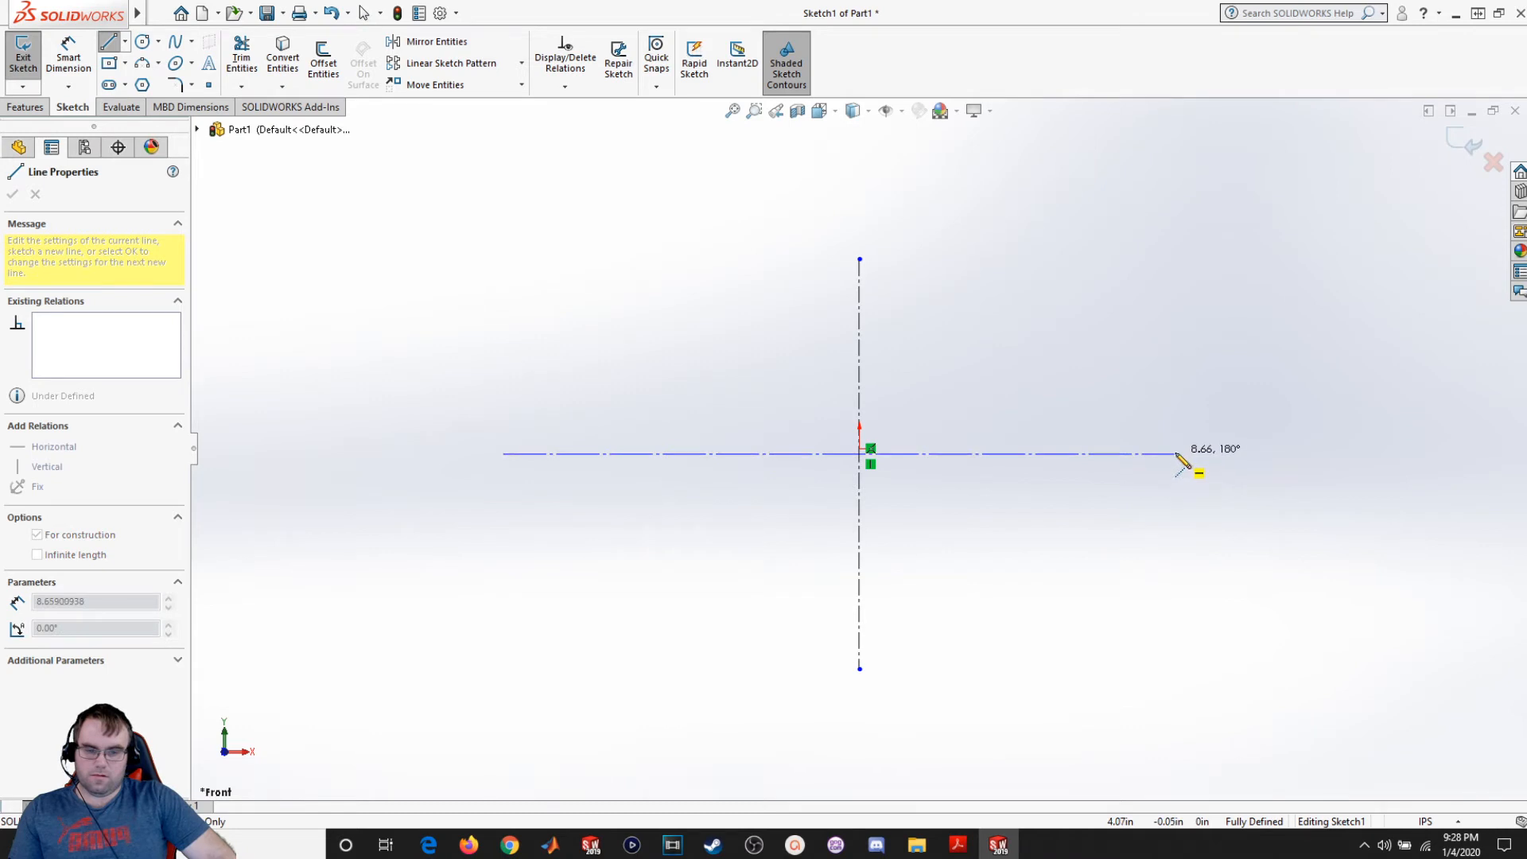
left_click(1213, 453)
key("Escape")
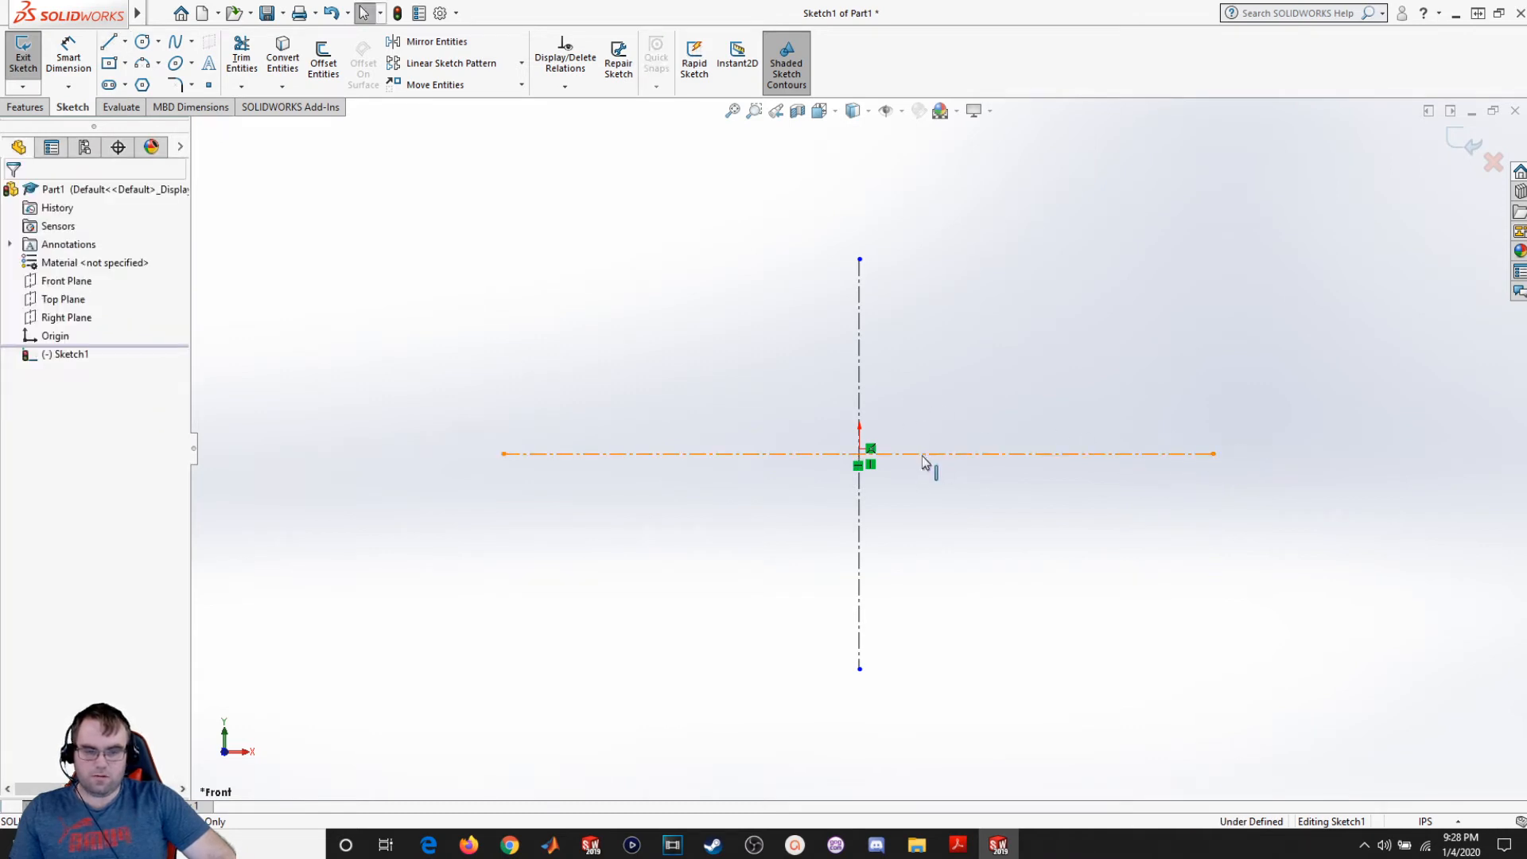
Step: Add a Midpoint relation between the horizontal centerline and the origin
left_click(923, 458)
left_click(859, 450, "ctrl")
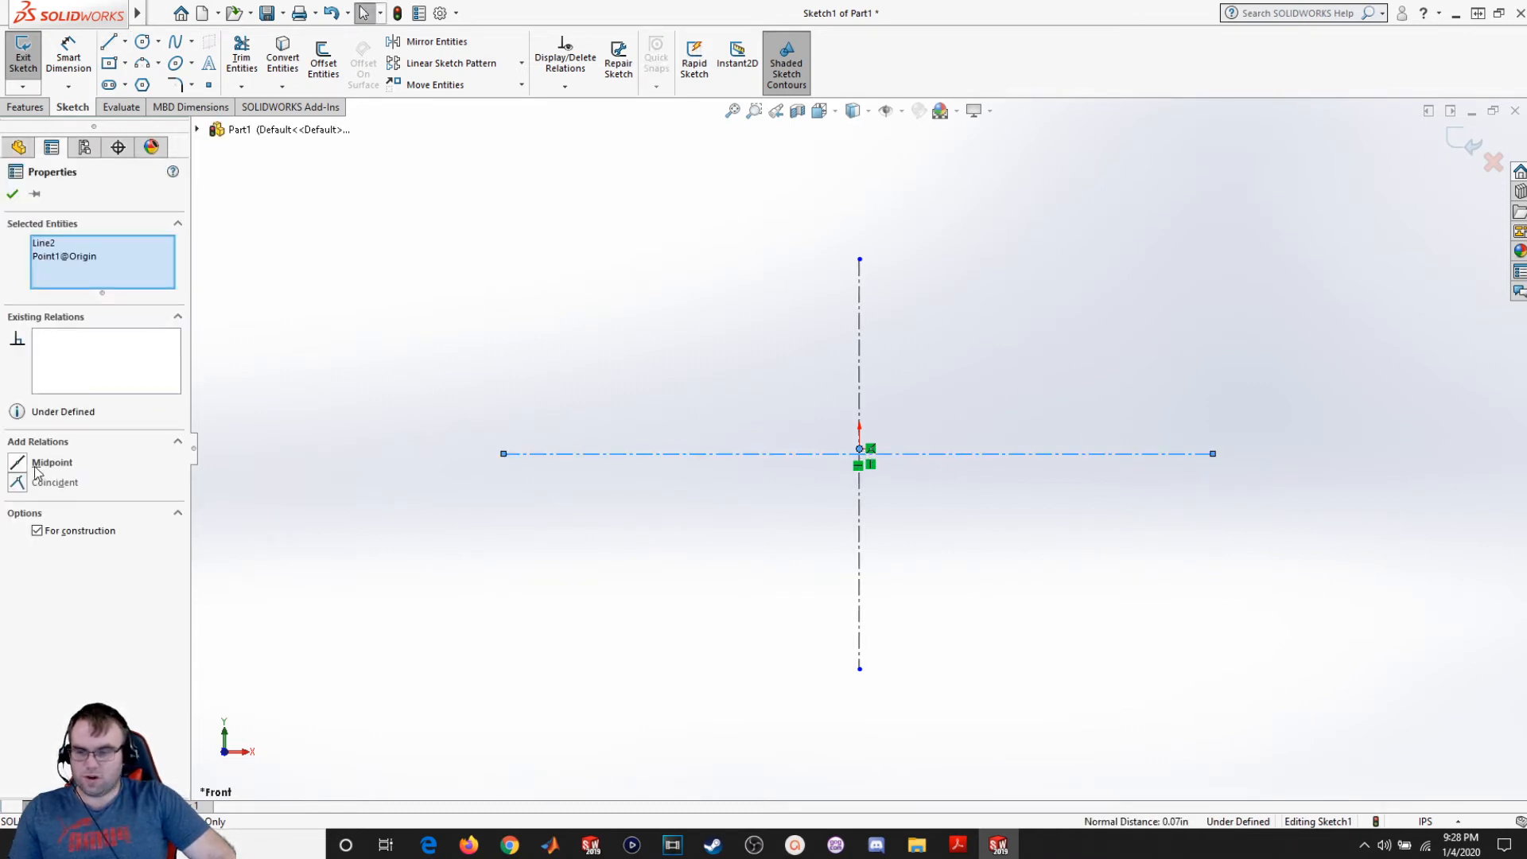
left_click(18, 464)
left_click(388, 427)
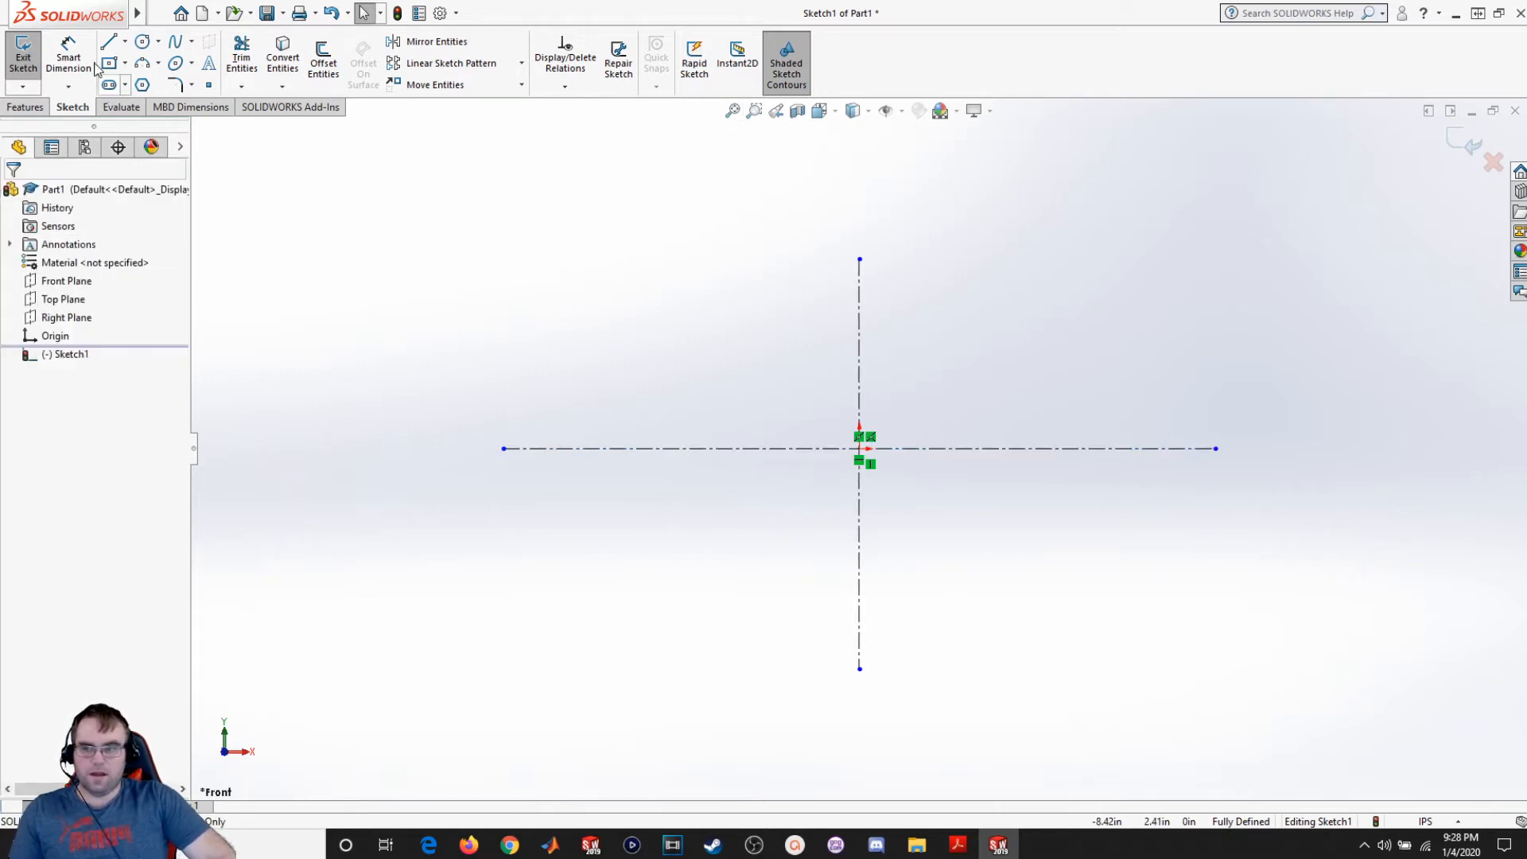
Step: Sketch the upper-left quarter of the I-profile with connected lines about 2.1, 0.61, 1.5 and 1.39 in long, from the vertical to the horizontal centerline
left_click(109, 43)
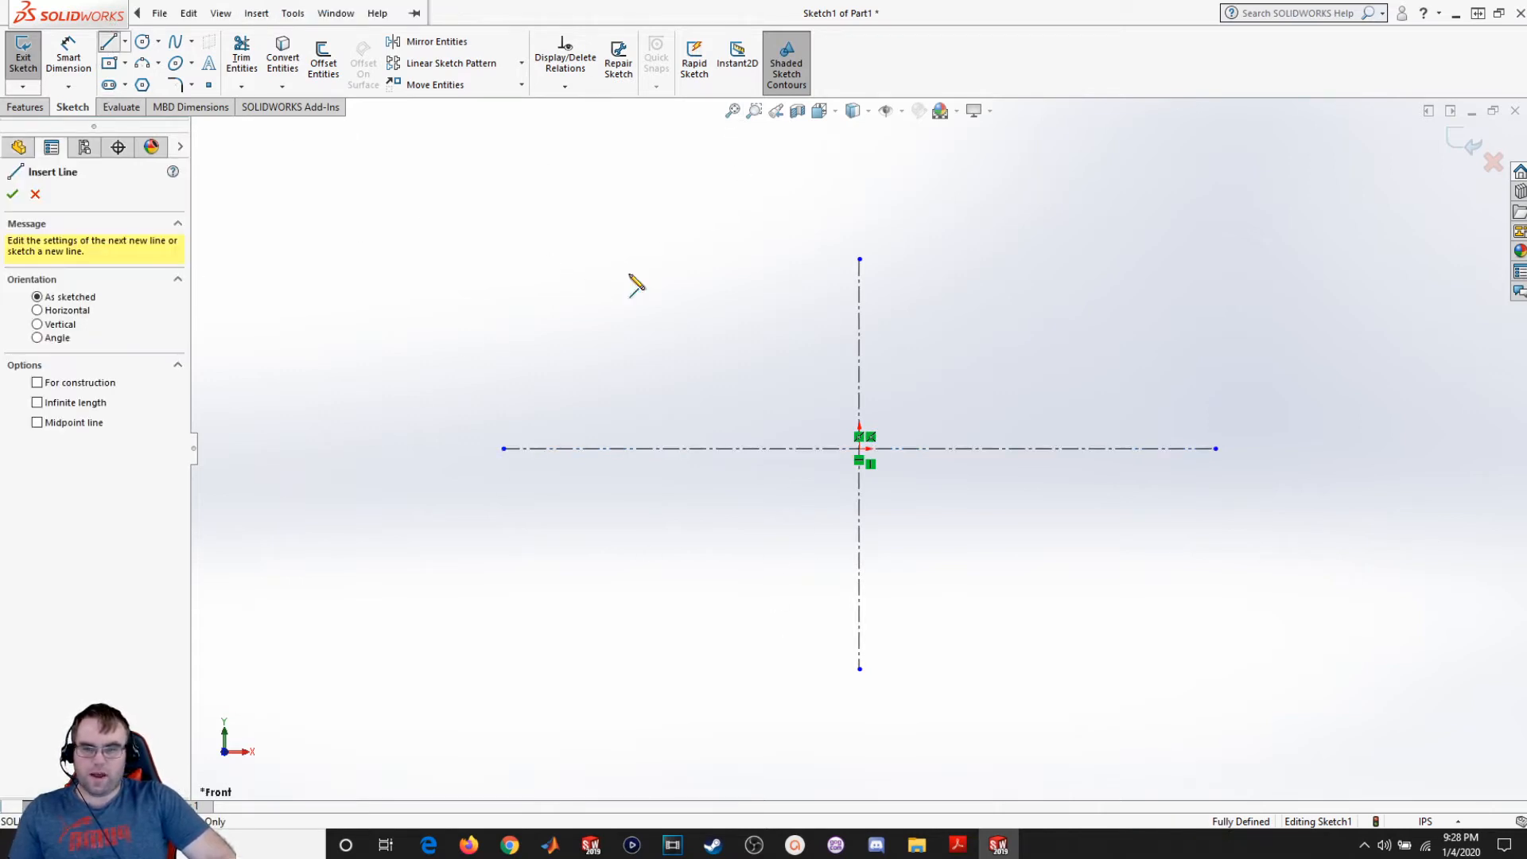
left_click(858, 294)
left_click(697, 294)
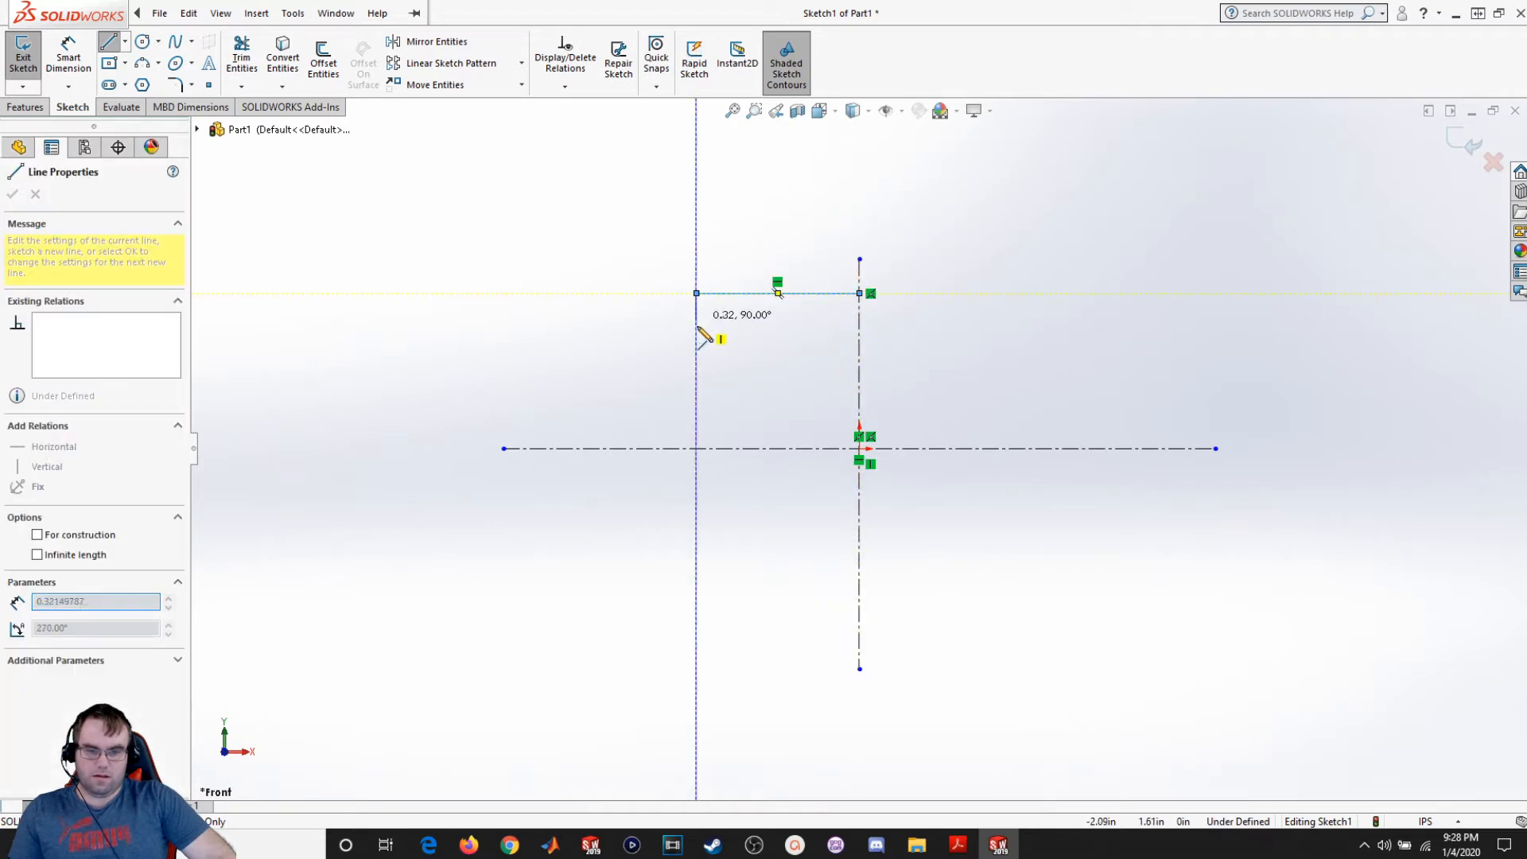
left_click(696, 340)
left_click(813, 340)
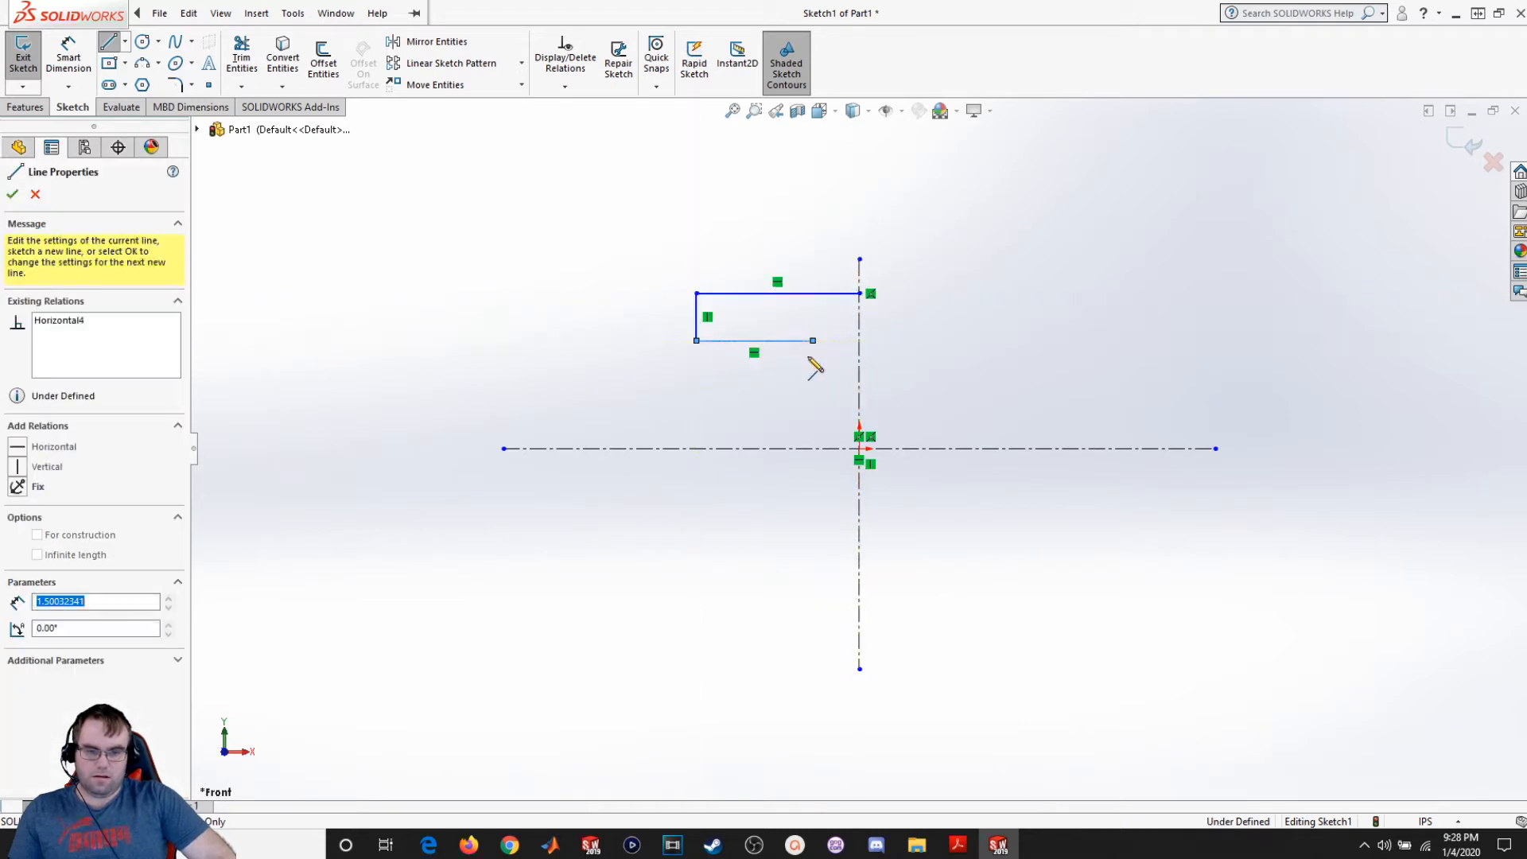
left_click(813, 449)
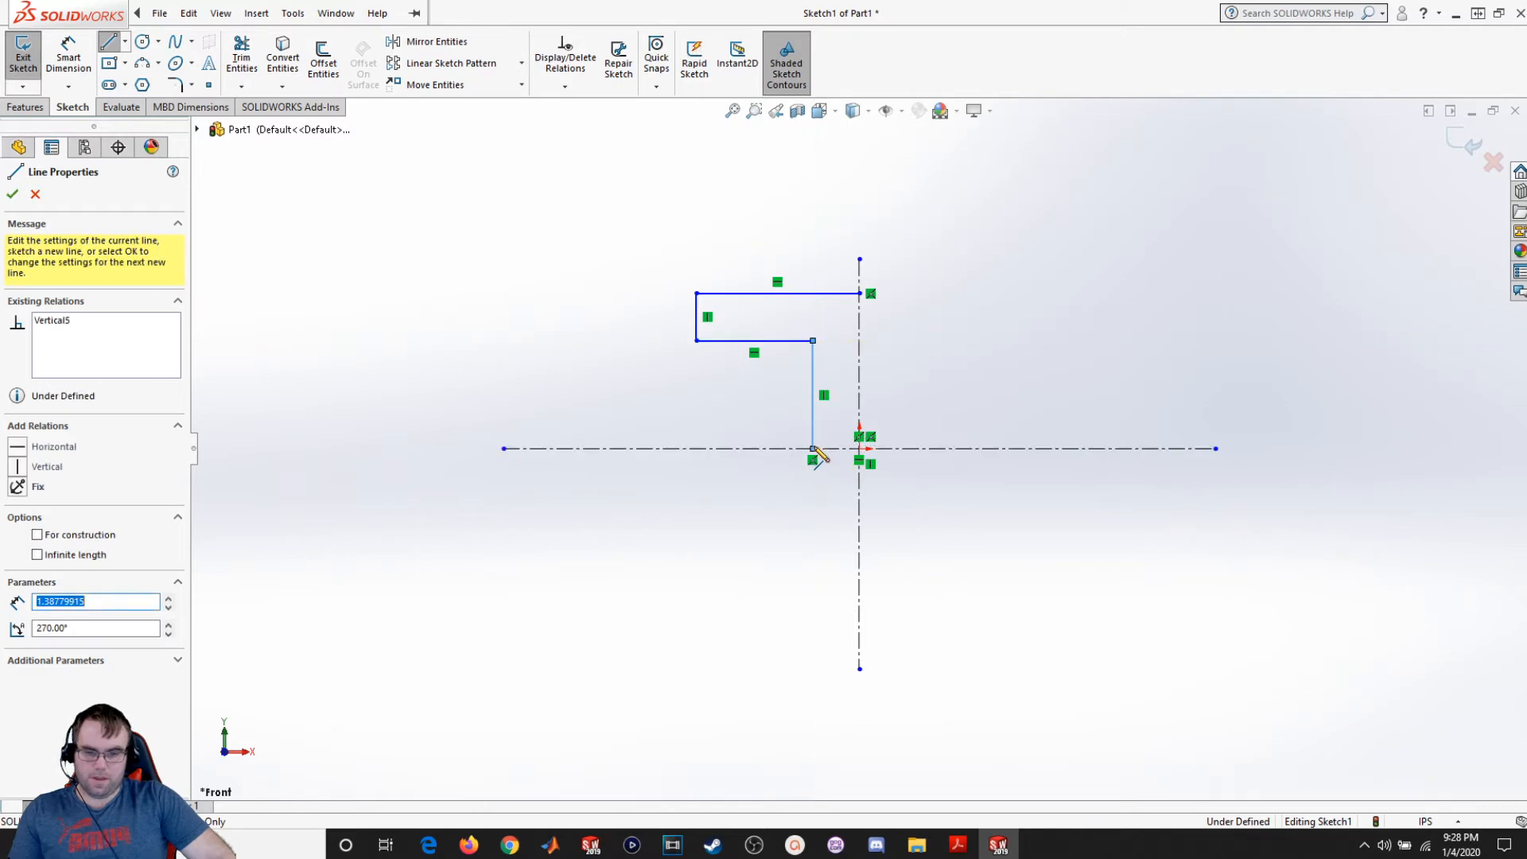
key("Escape")
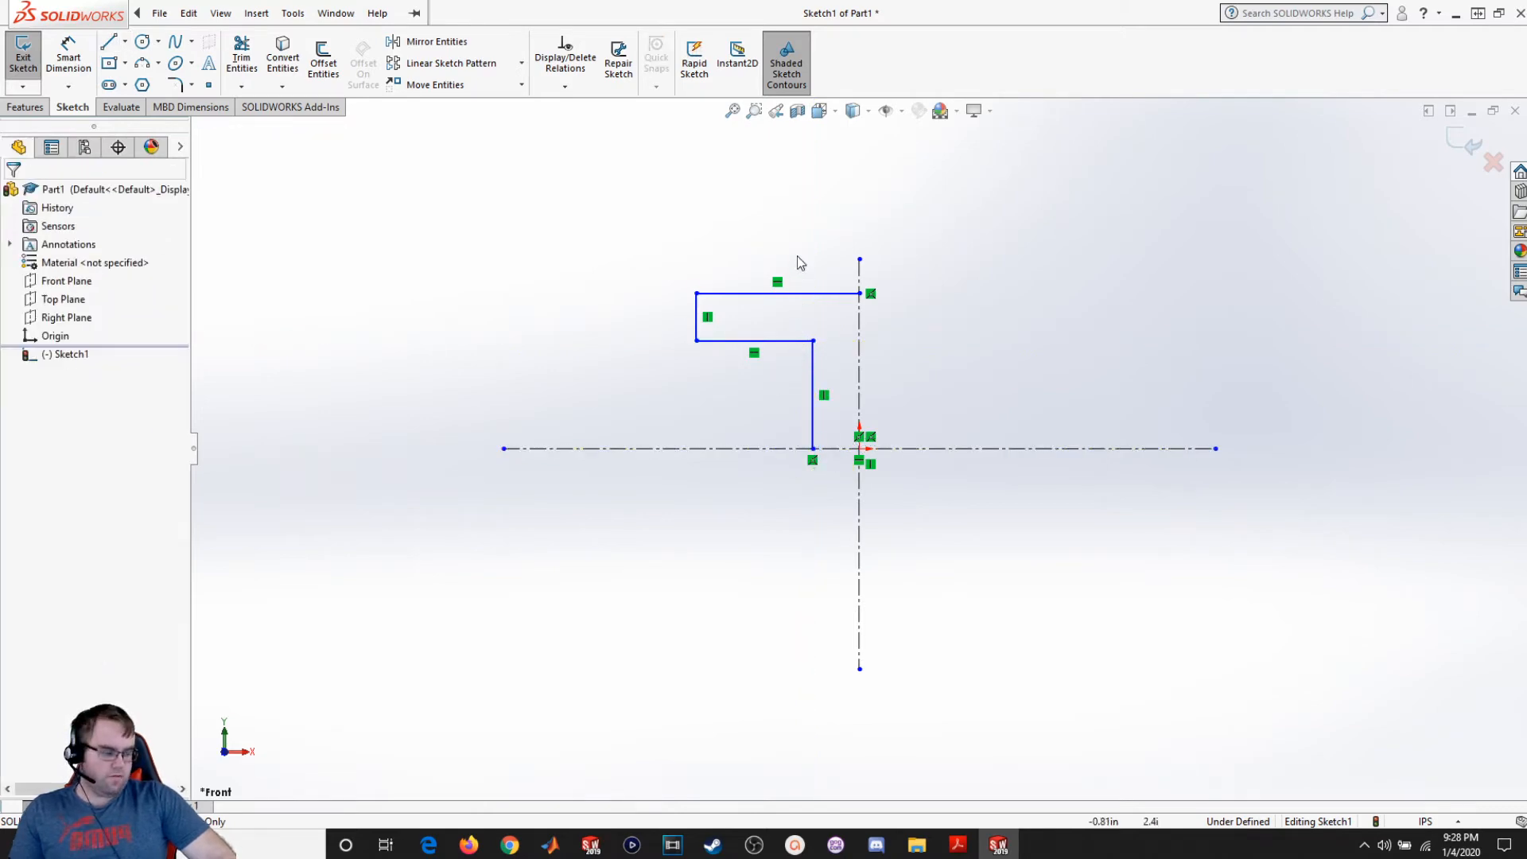
Step: Check the PDF drawing and dimension the flange's full width as 160 in, doubled from its outer vertical line about the vertical centerline
left_click_drag(1526, 371, 640, 0)
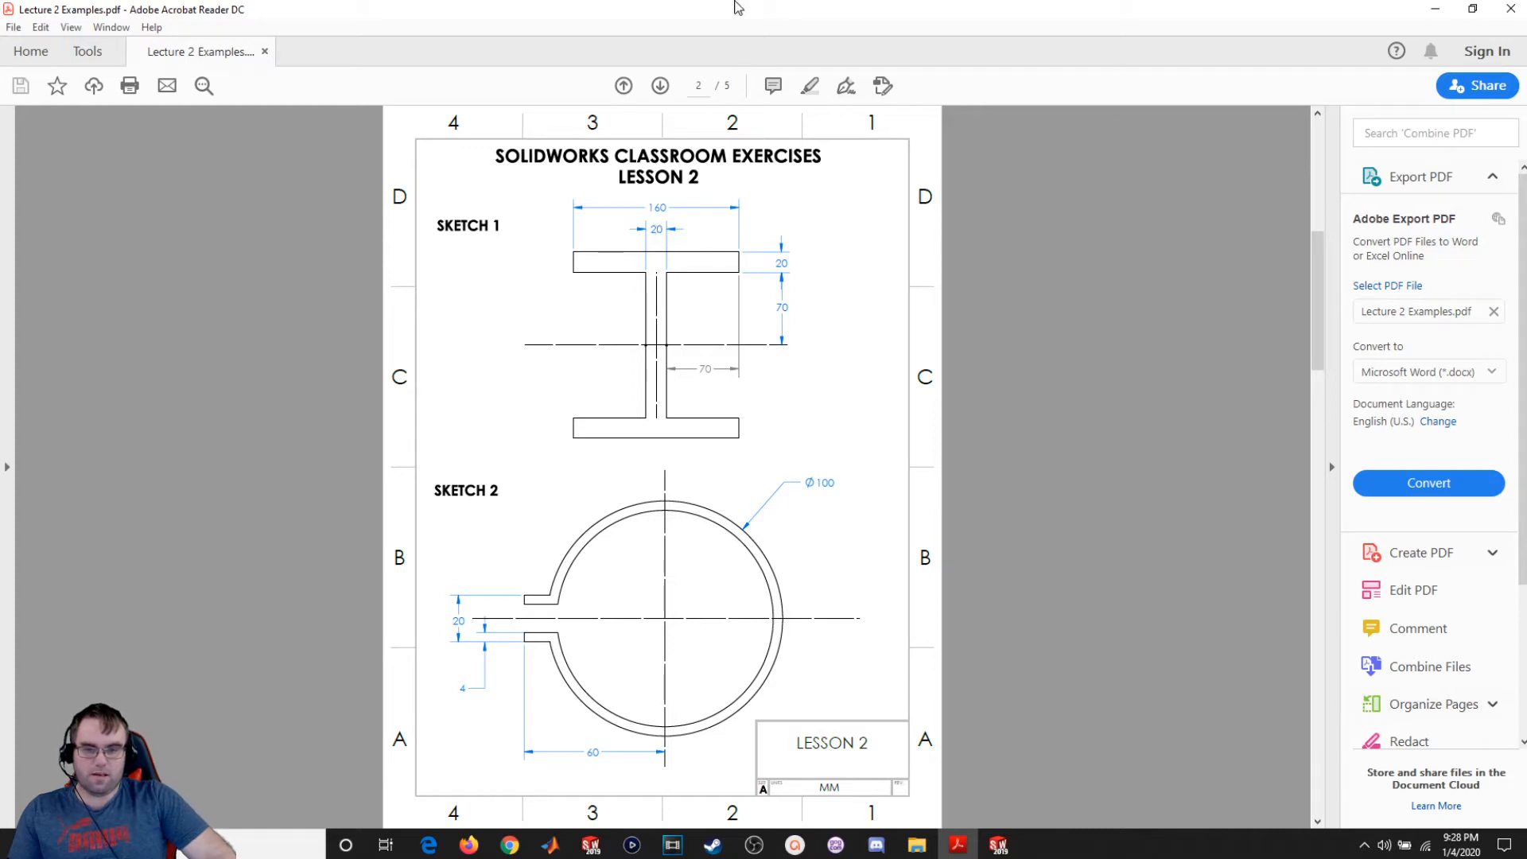
left_click_drag(735, 6, 1526, 489)
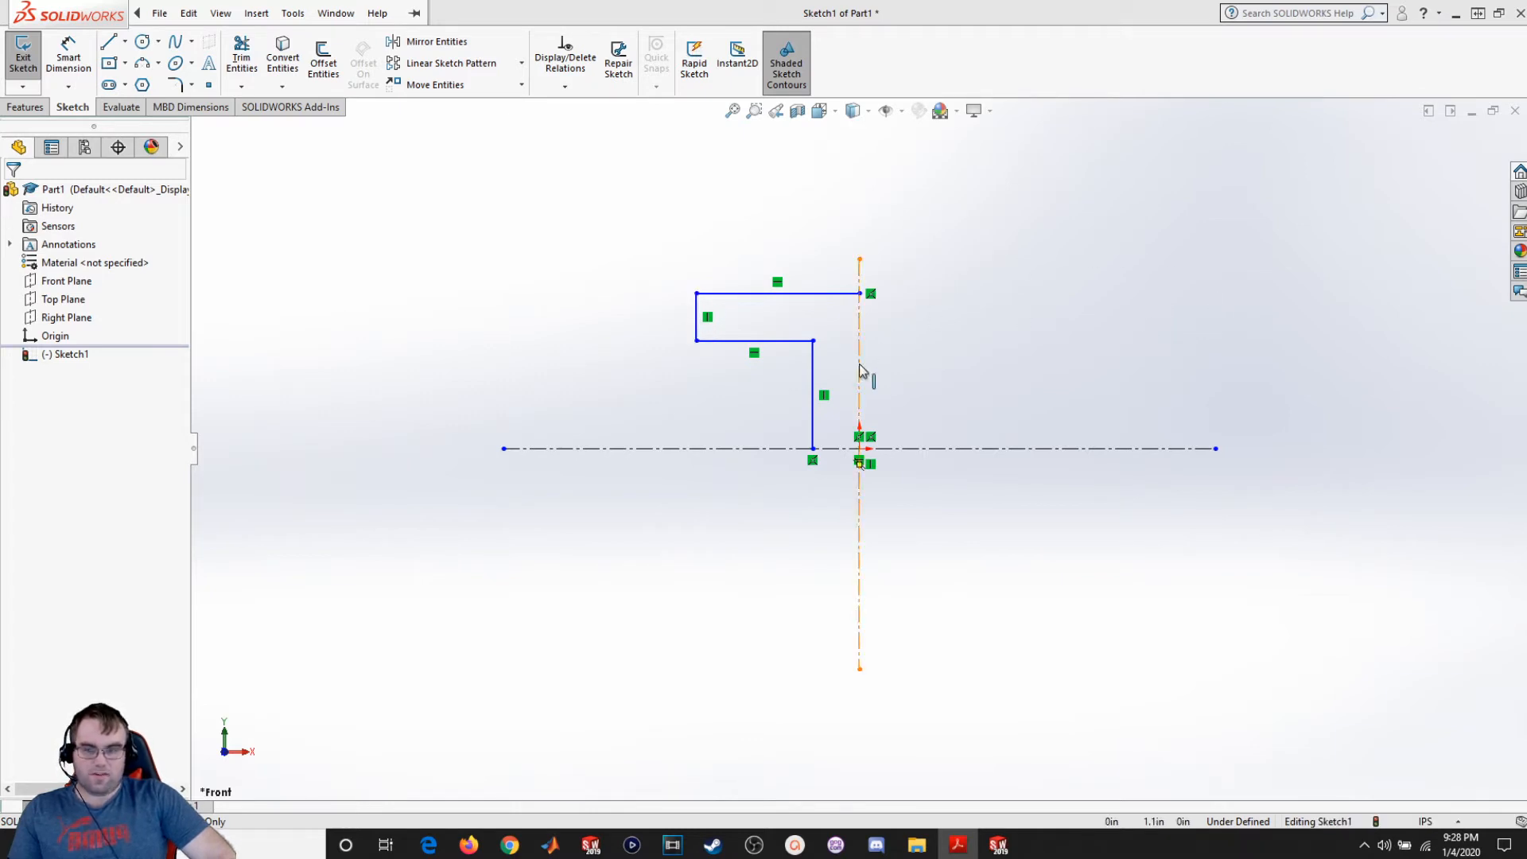
left_click(77, 65)
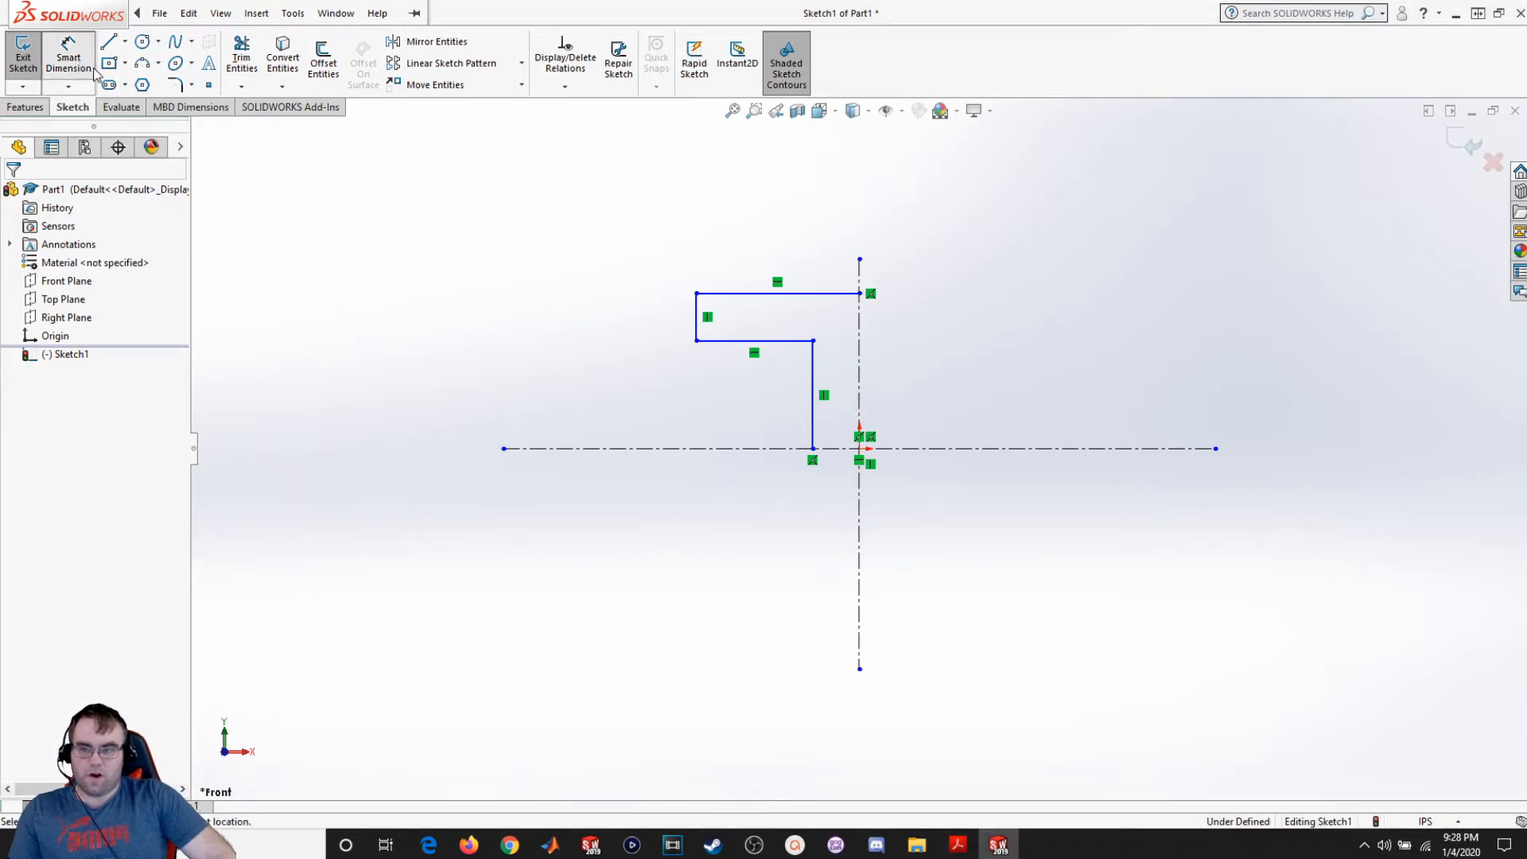
left_click(697, 325)
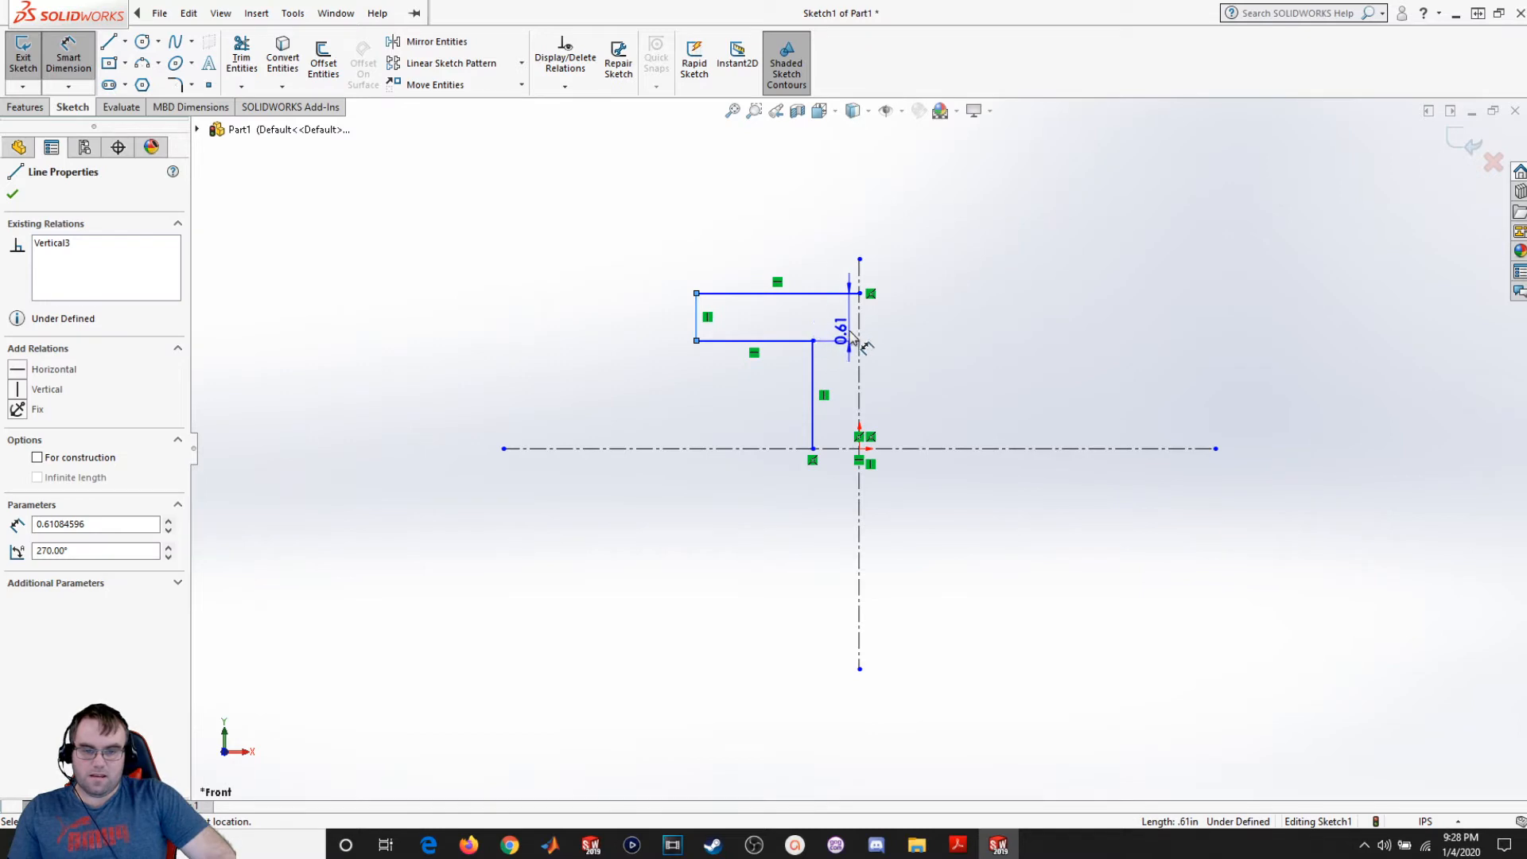
left_click(857, 337)
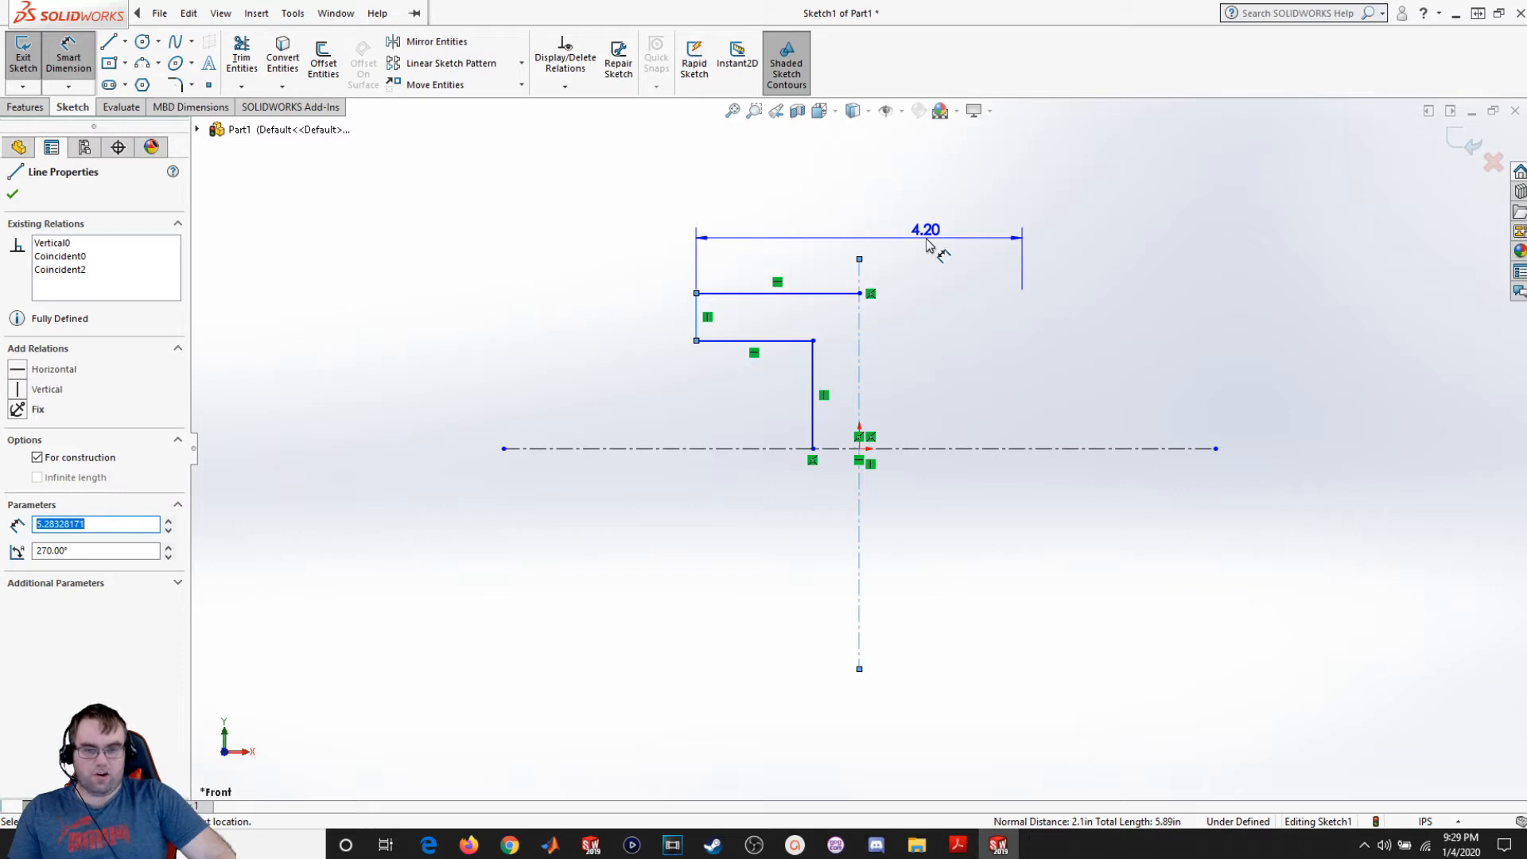
left_click(927, 242)
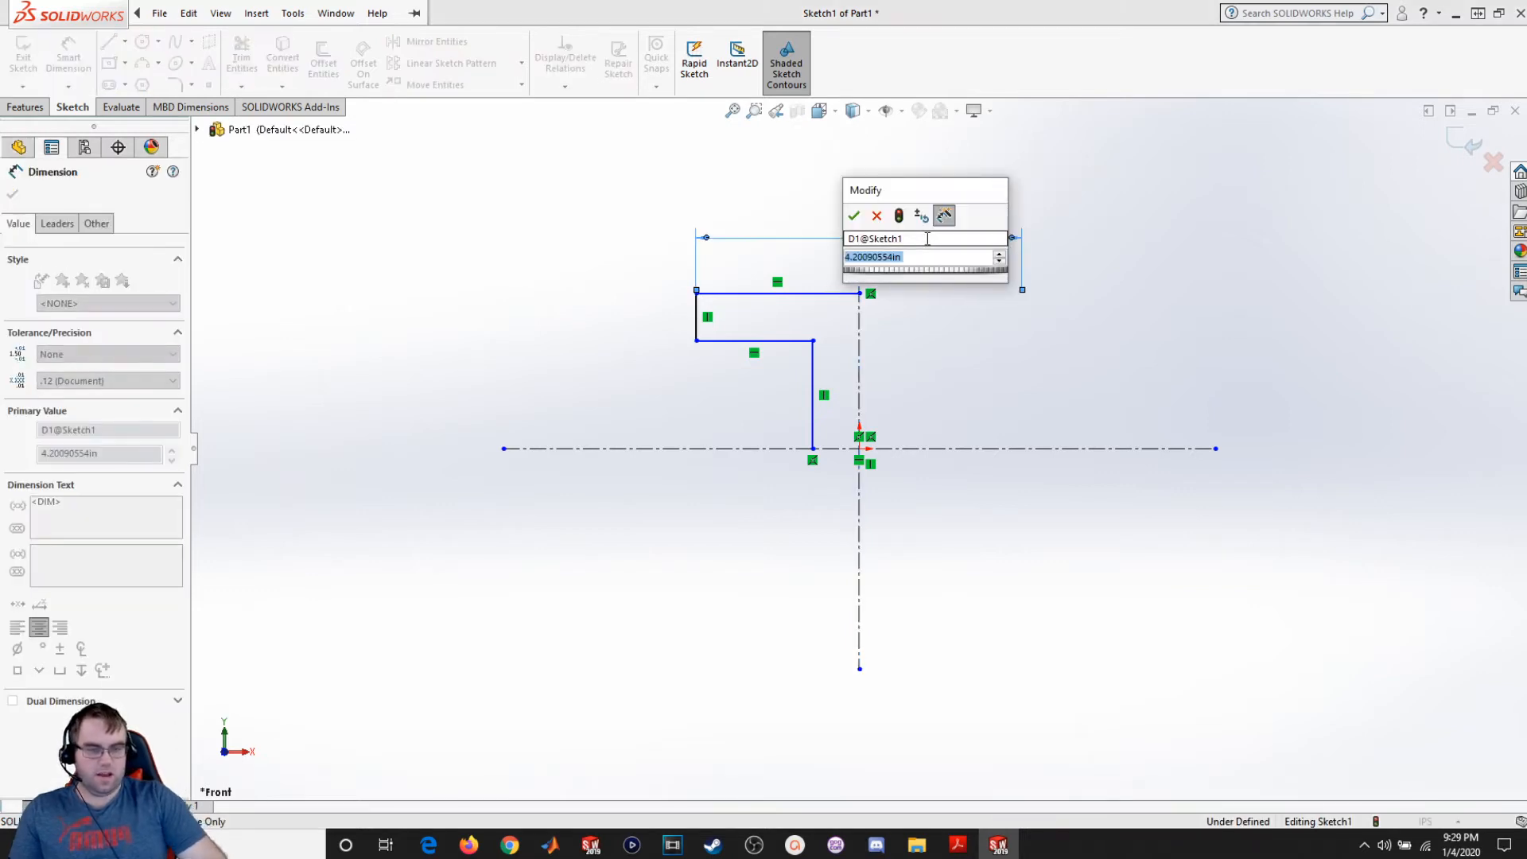
type("160")
key("Return")
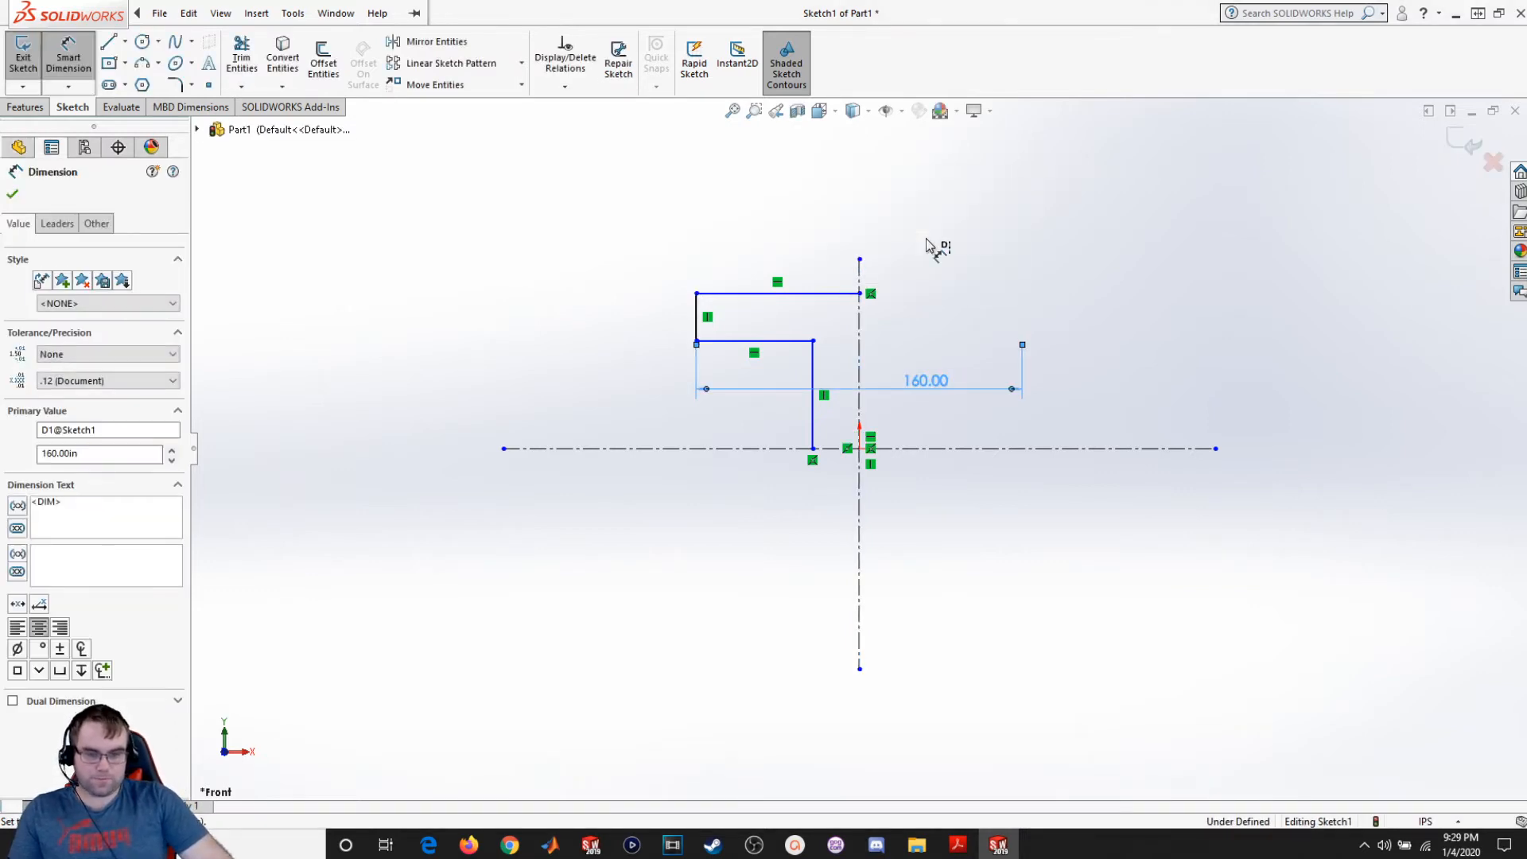
Step: Dimension the web's full thickness as 20 in, doubled from its vertical line about the vertical centerline
left_click(814, 373)
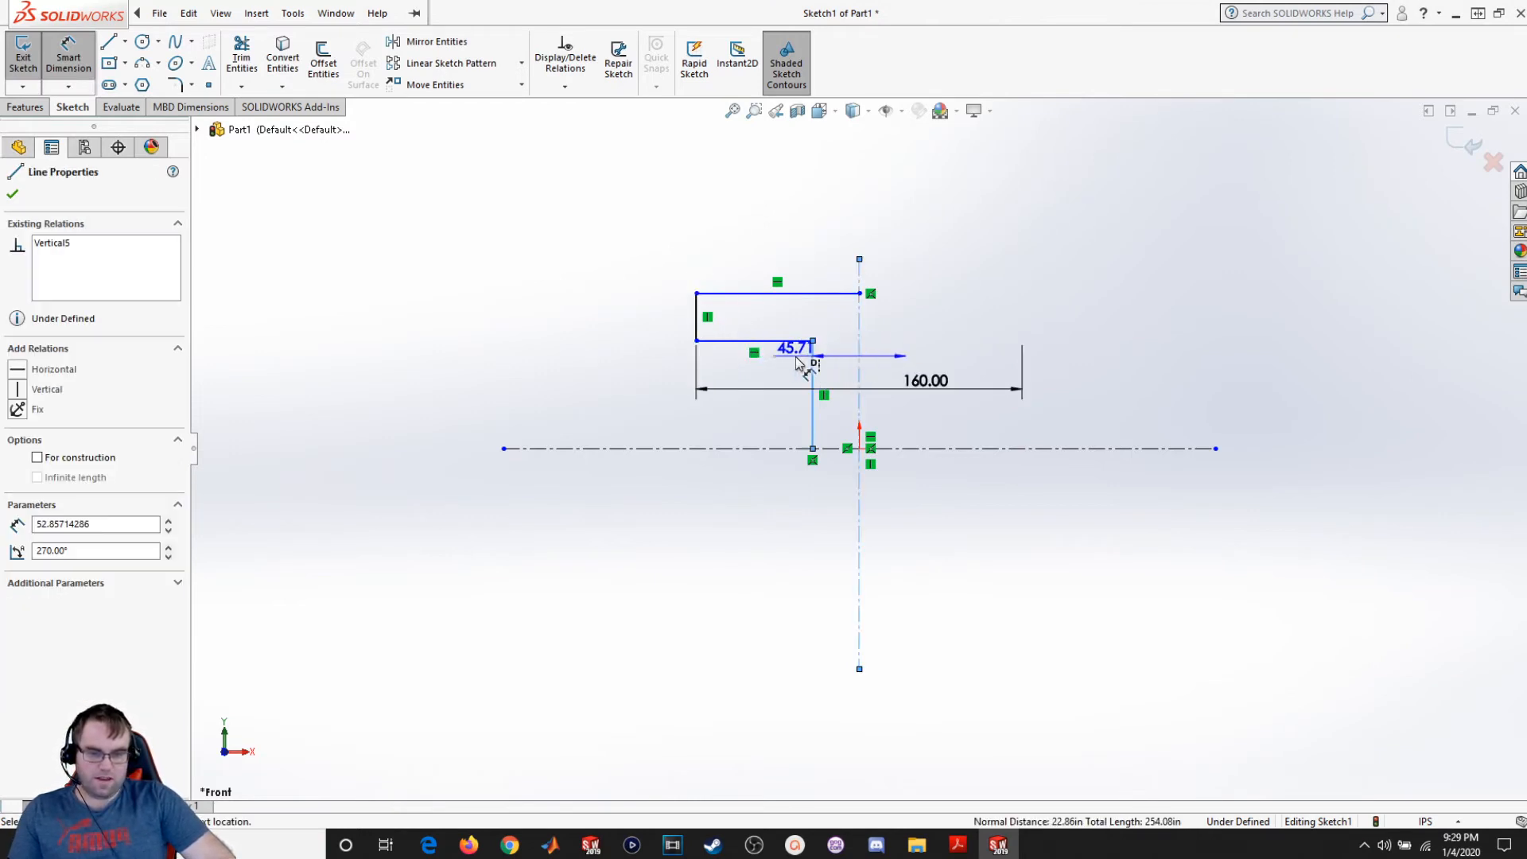
left_click(885, 365)
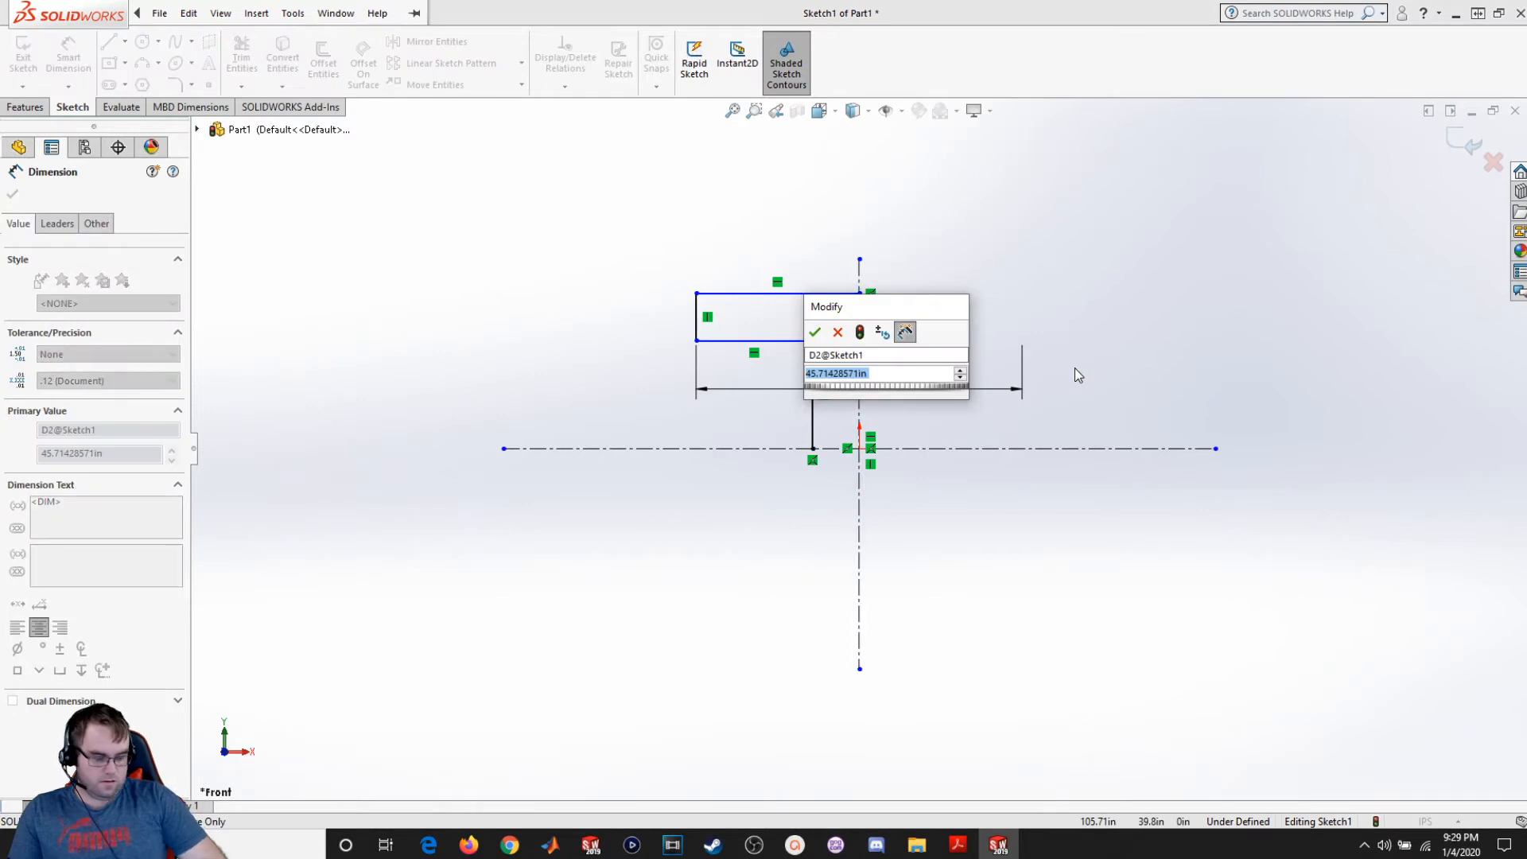
type("20")
key("Return")
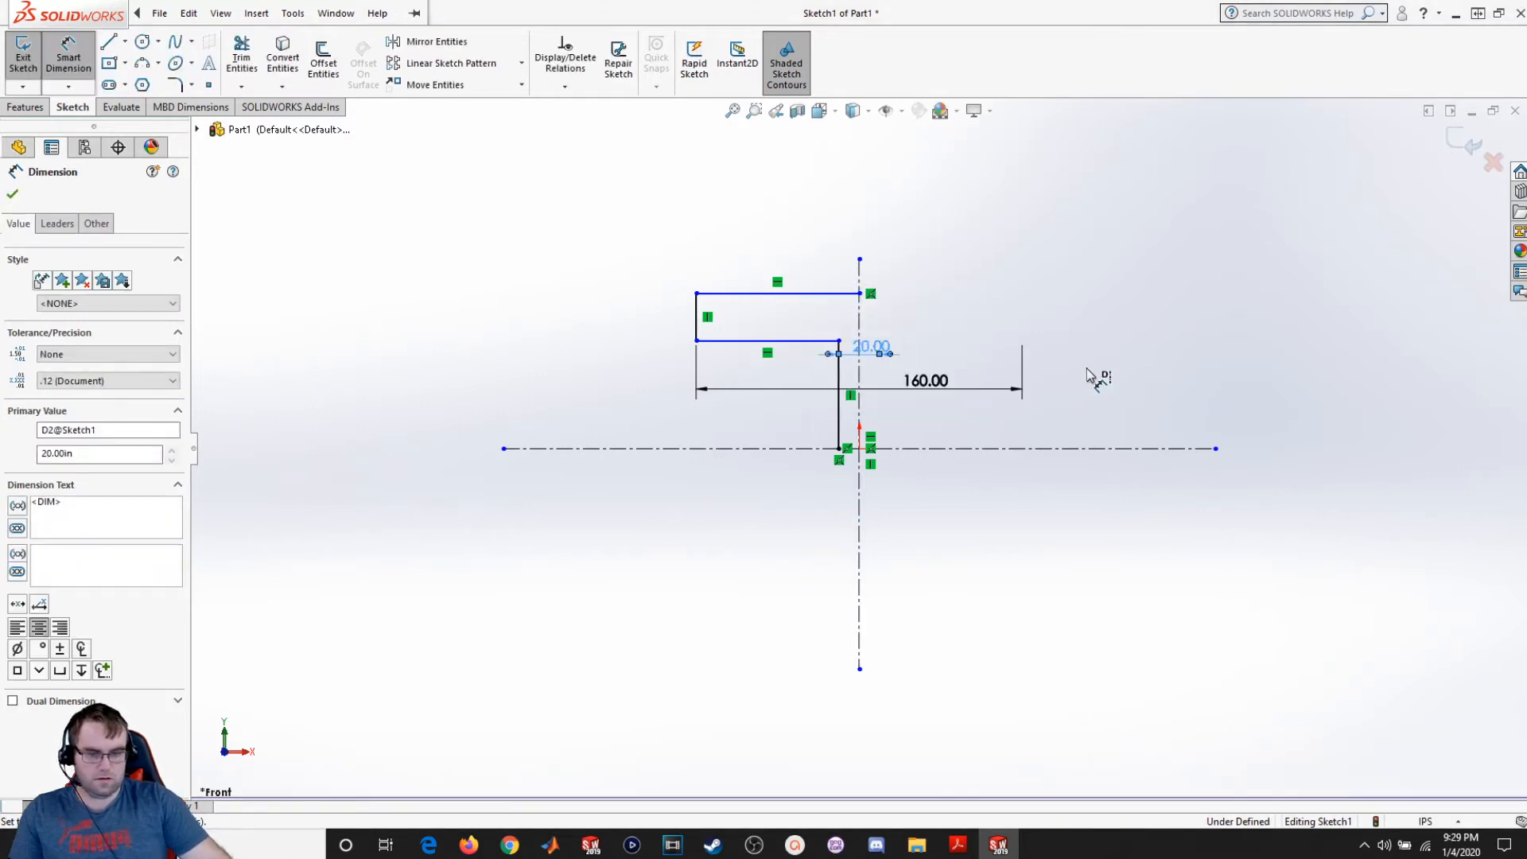
left_click(13, 196)
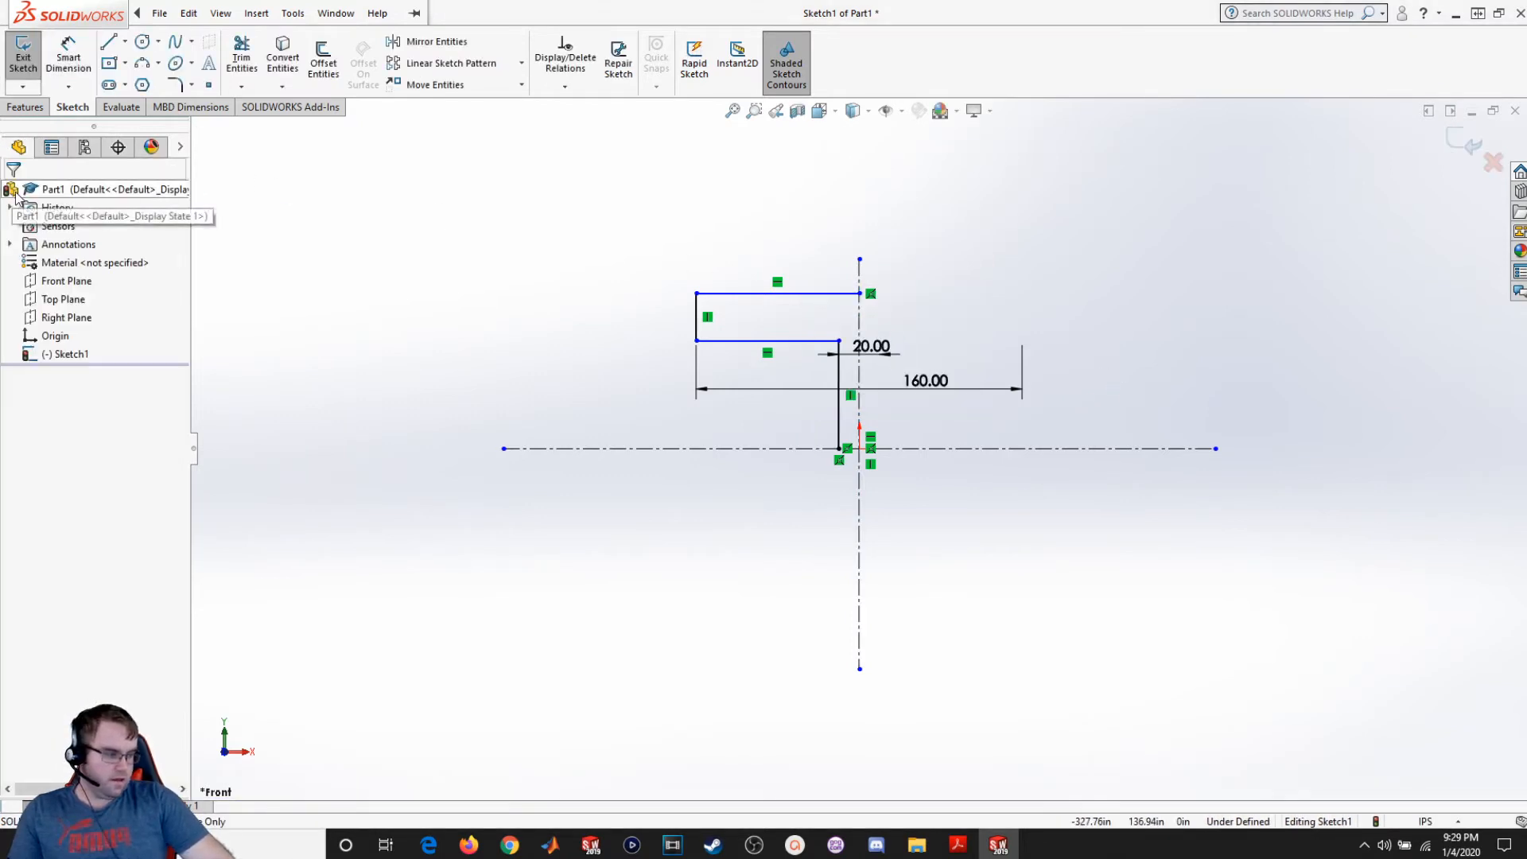
Step: Dimension the flange's short outer vertical line as 20 in
left_click(71, 60)
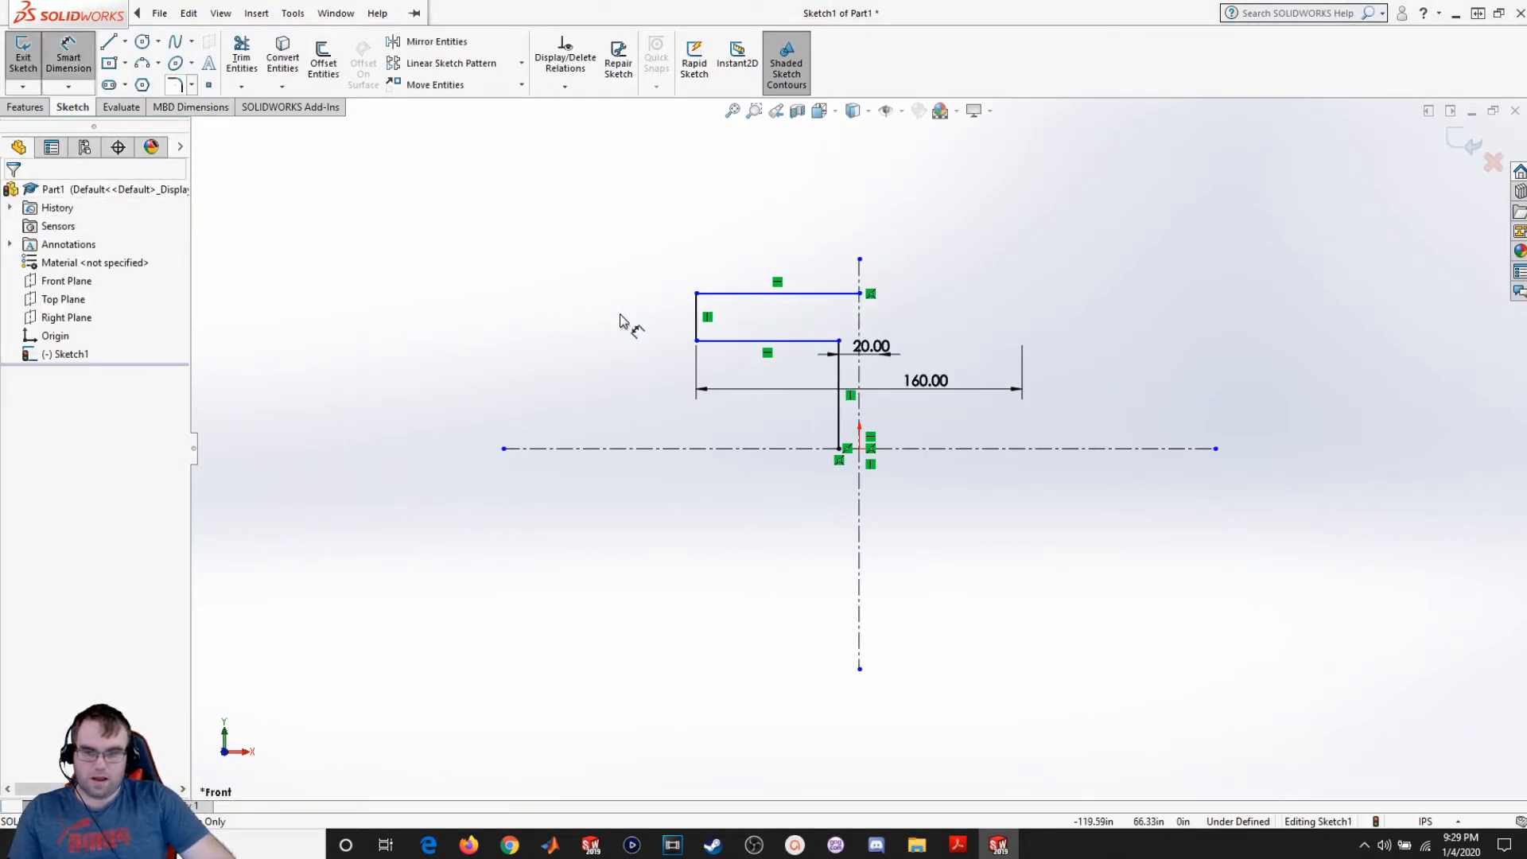
left_click(696, 320)
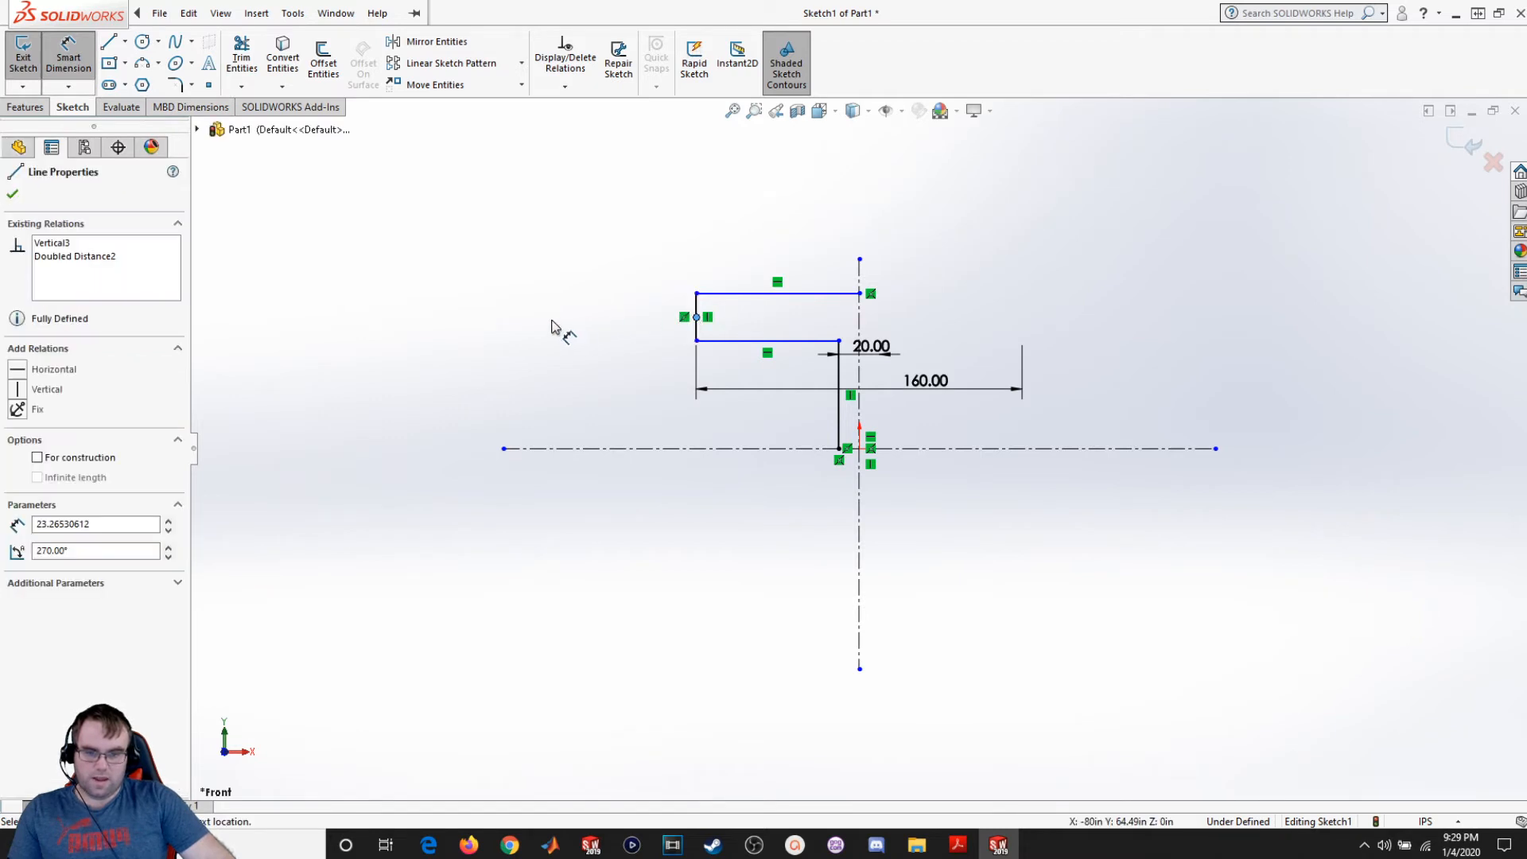
left_click(696, 326)
left_click(612, 333)
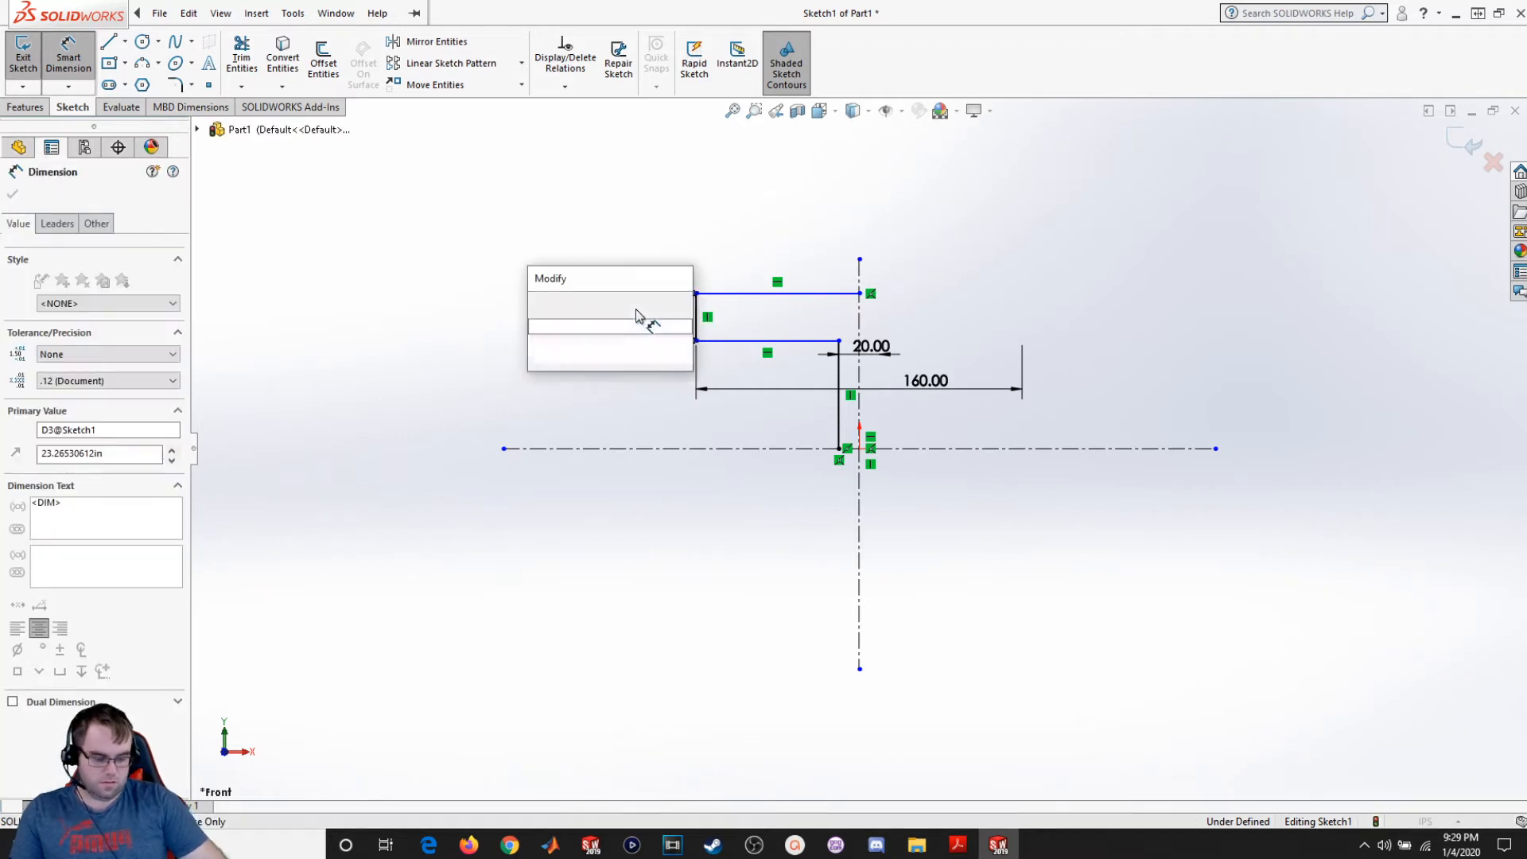
type("20")
key("Return")
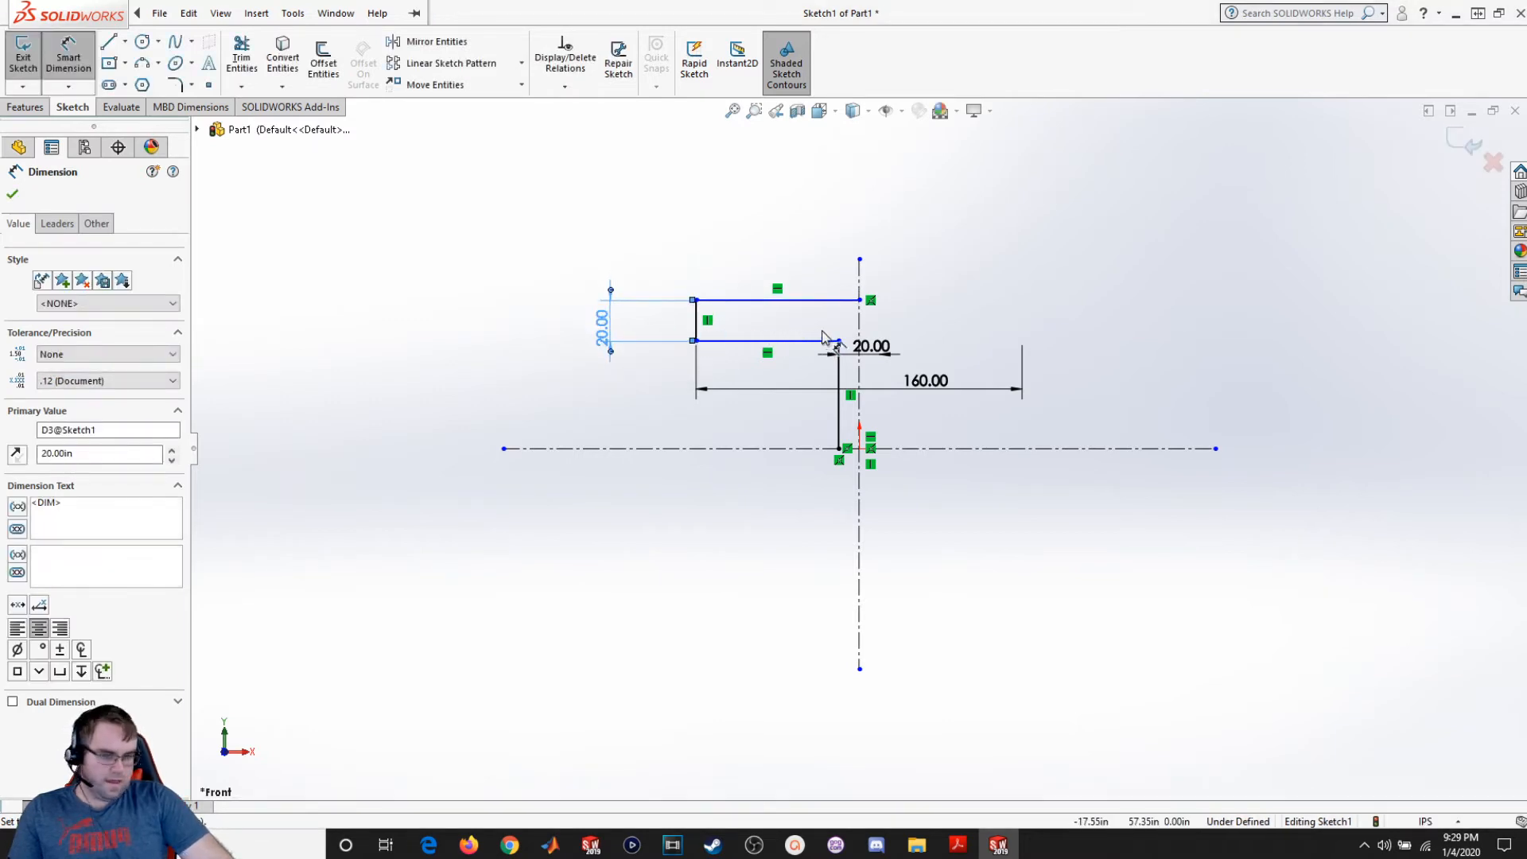
Step: Dimension the vertical distance from the flange's lower horizontal line to the horizontal centerline as 70 in
left_click(793, 341)
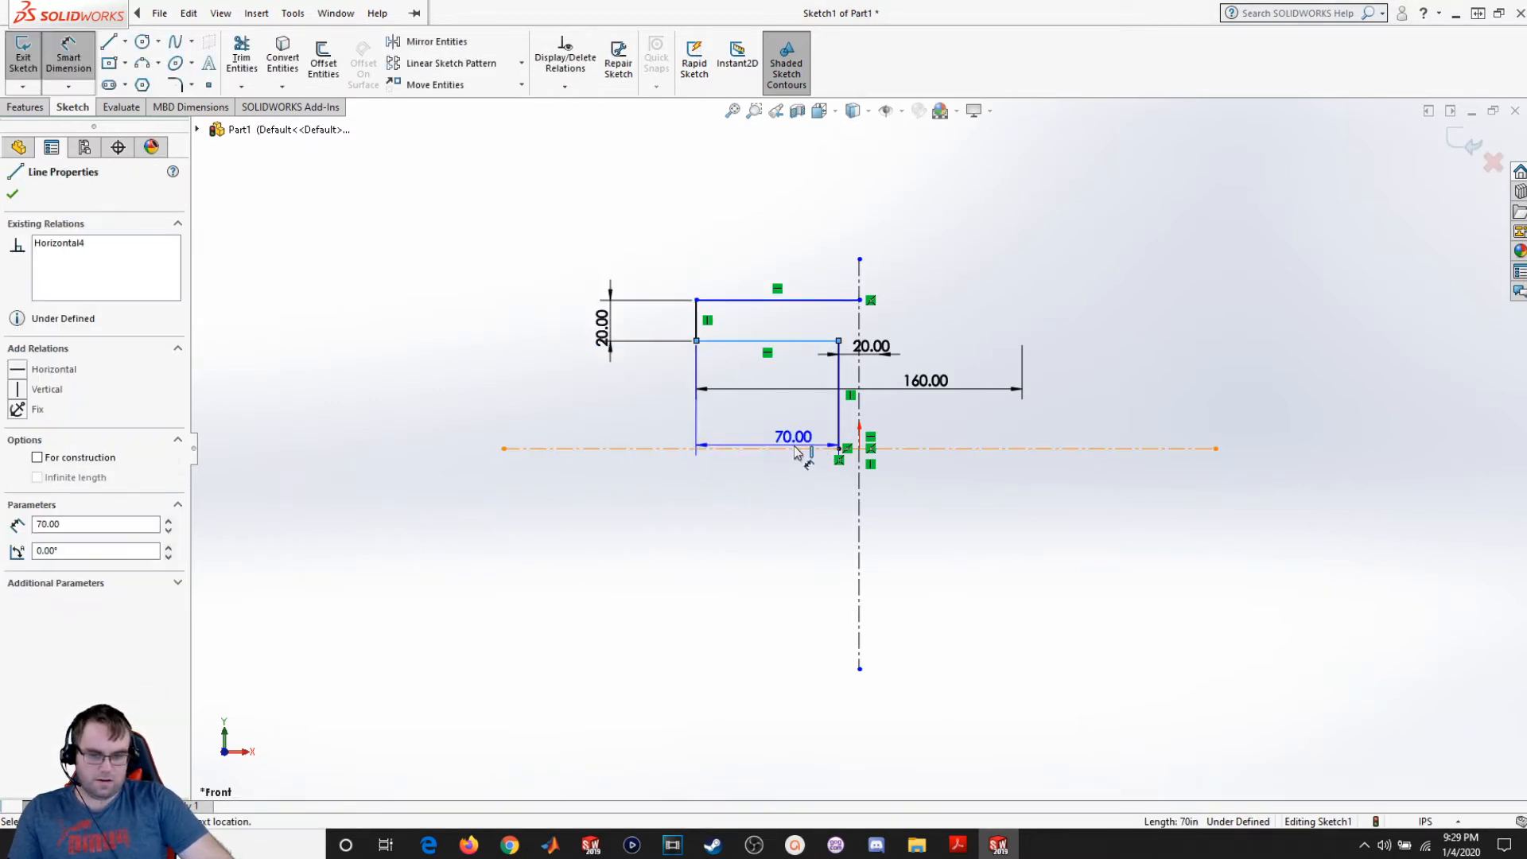
left_click(803, 449)
left_click(628, 422)
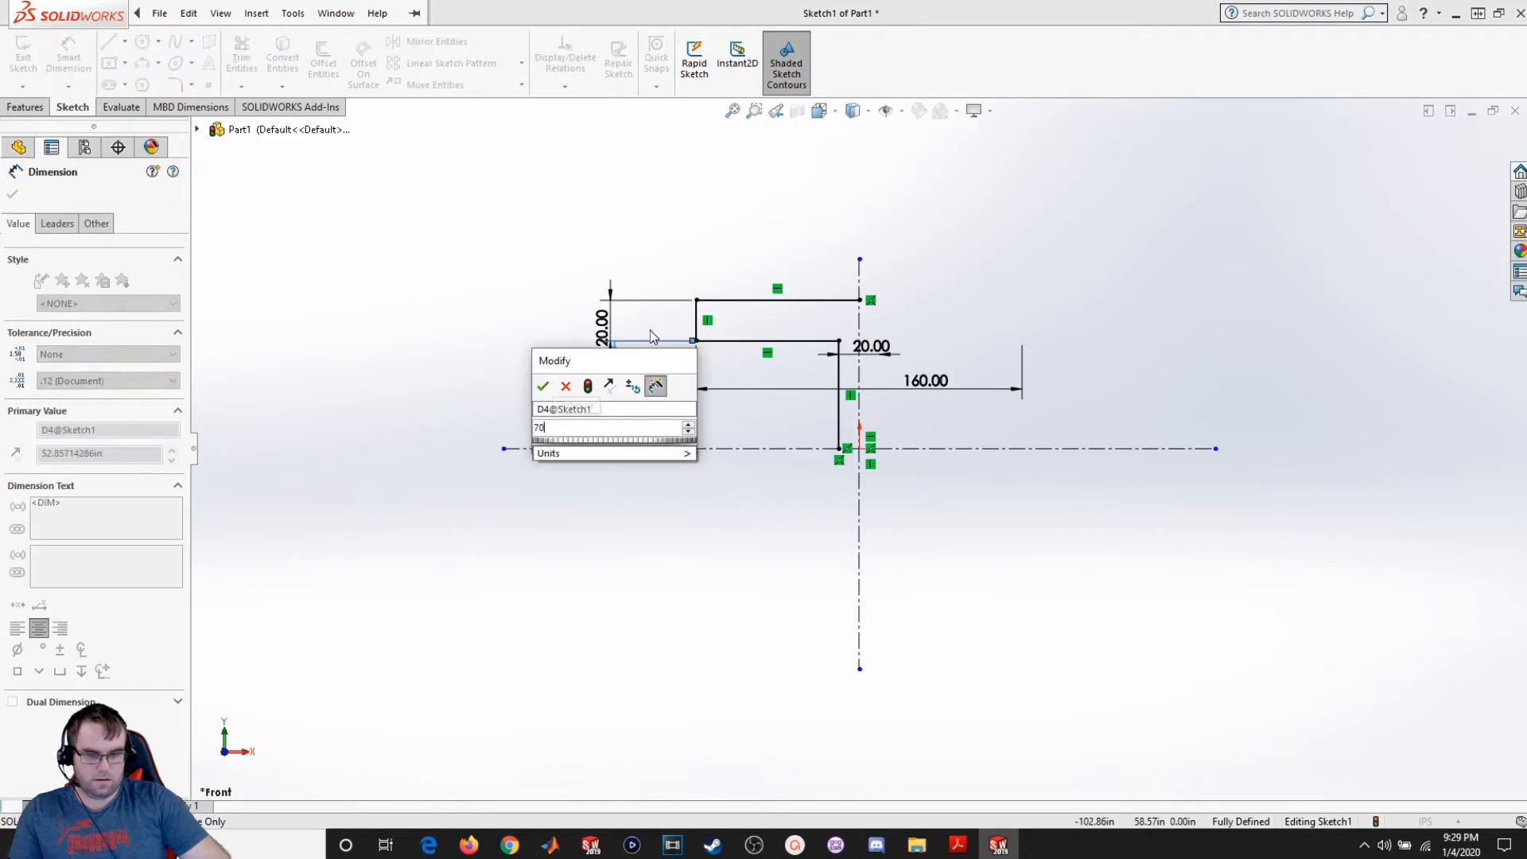
type("70")
key("Return")
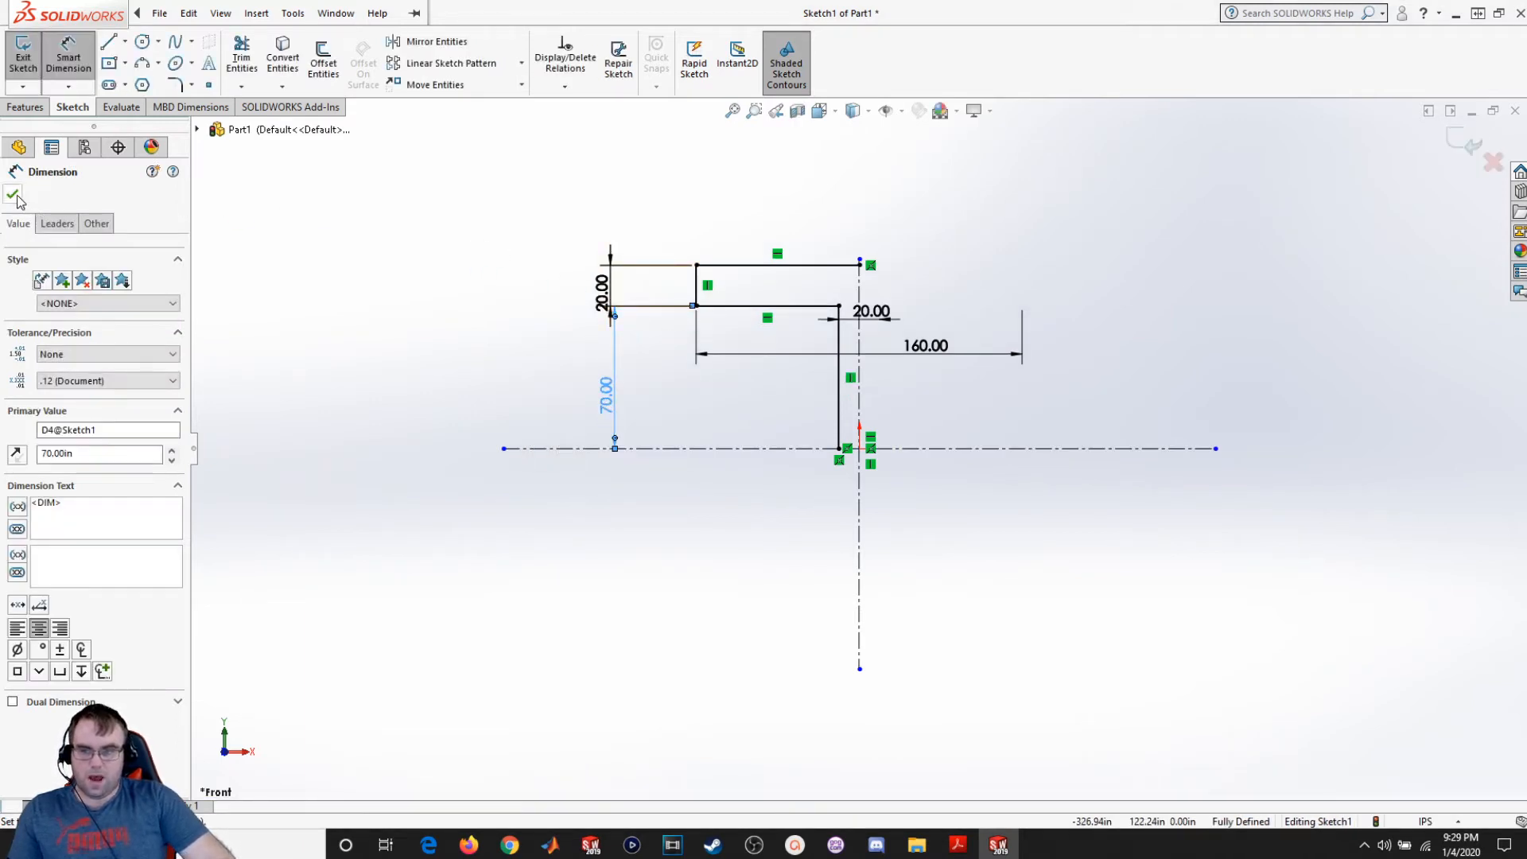
left_click(12, 193)
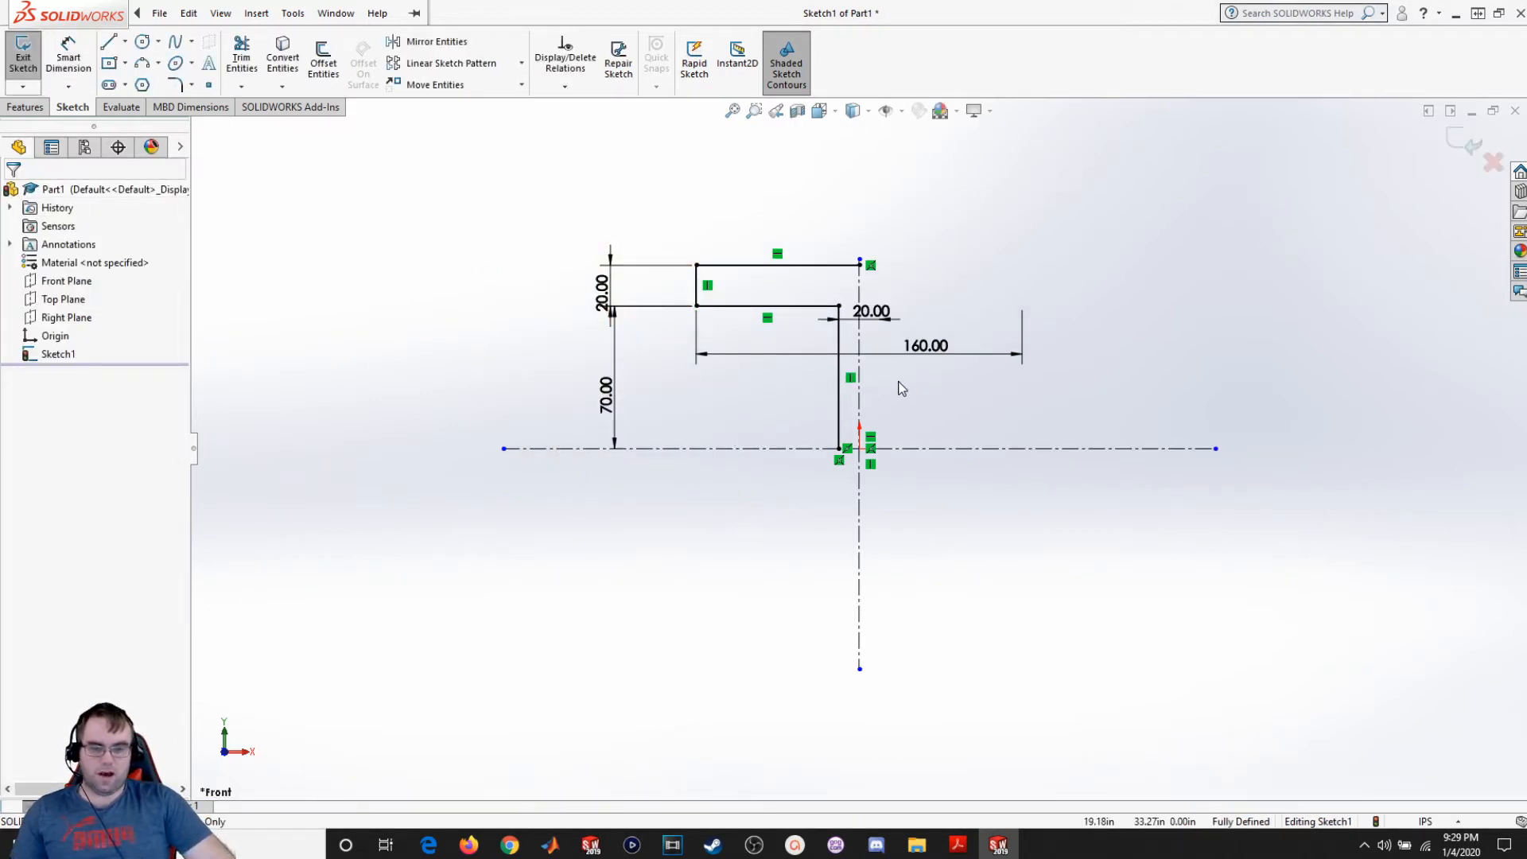
Step: Rearrange the dimensions, placing the 160 and 20 in widths above the profile and the 70 and 20 in heights closer to its outer side
left_click_drag(943, 357, 938, 144)
left_click_drag(886, 323, 889, 182)
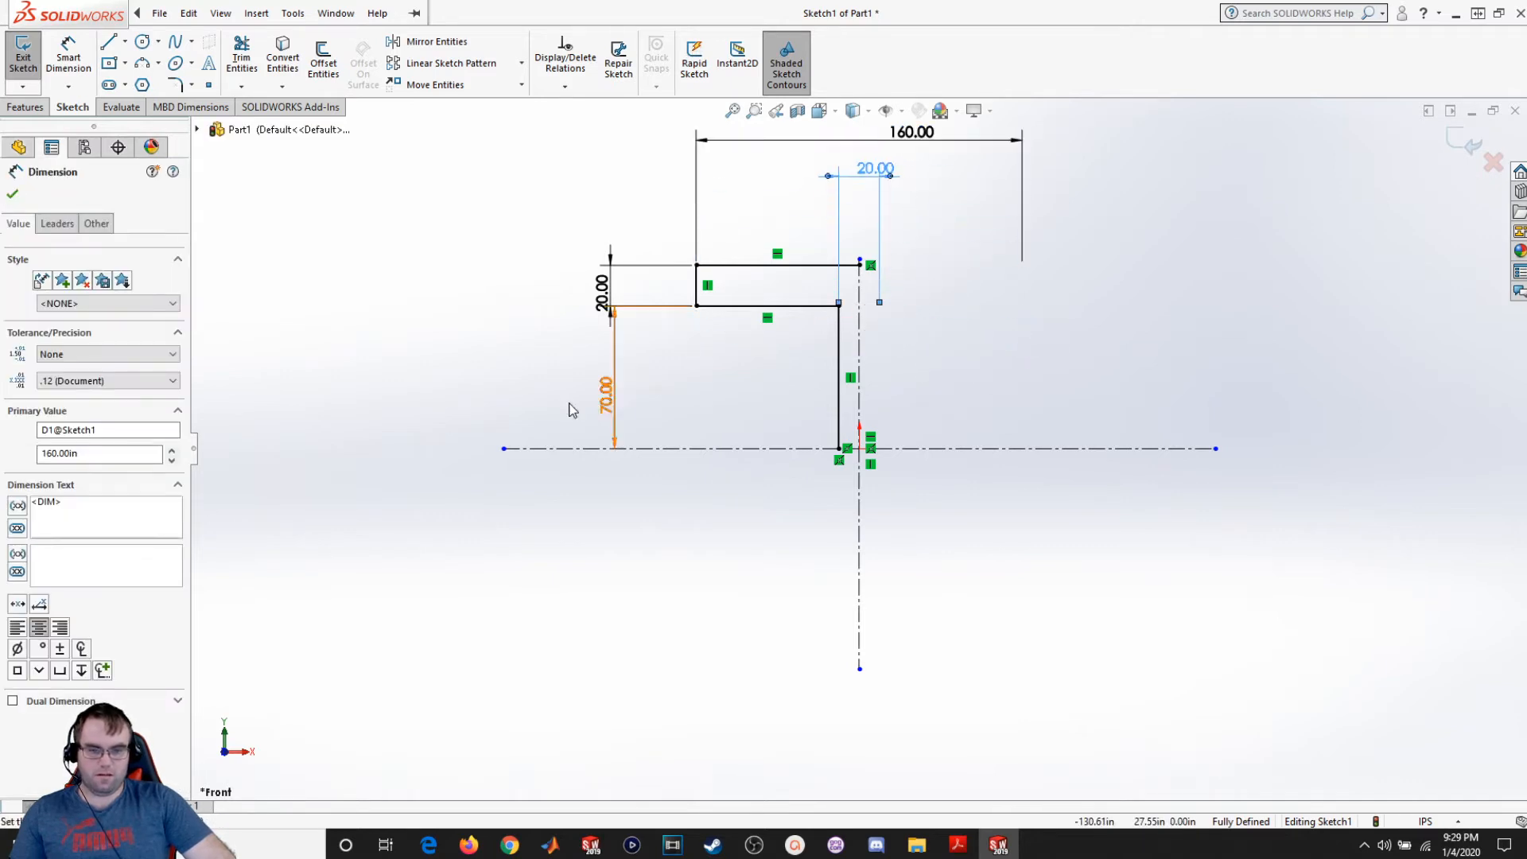
left_click_drag(606, 393, 648, 398)
mouse_move(611, 309)
left_mouse_down()
mouse_move(613, 288)
mouse_move(640, 282)
left_mouse_up()
left_click(12, 194)
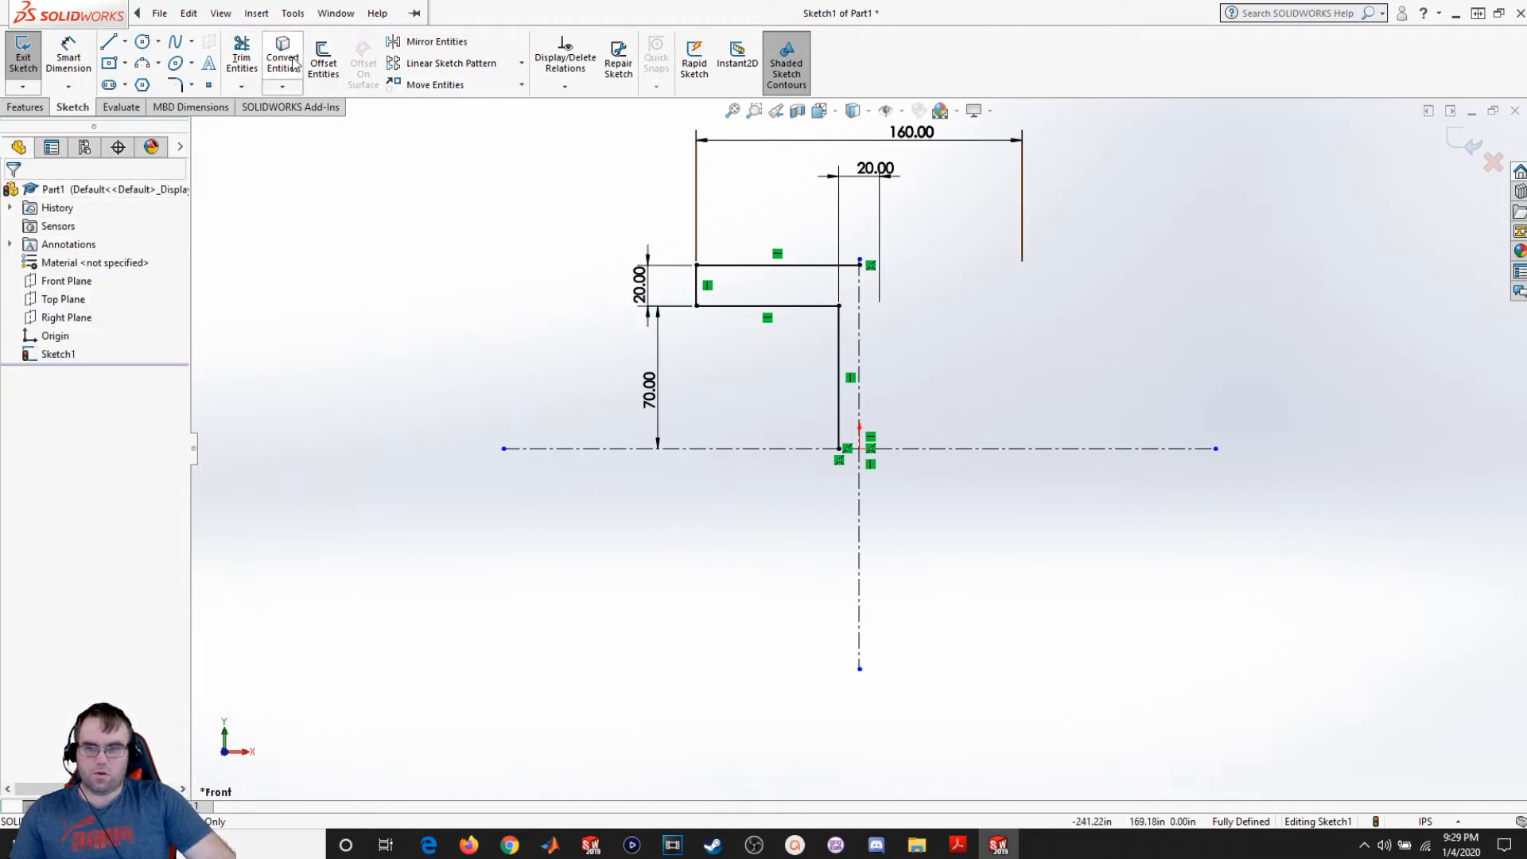
Step: Mirror the four quarter-profile lines about the vertical centerline, keeping the originals
left_click(425, 42)
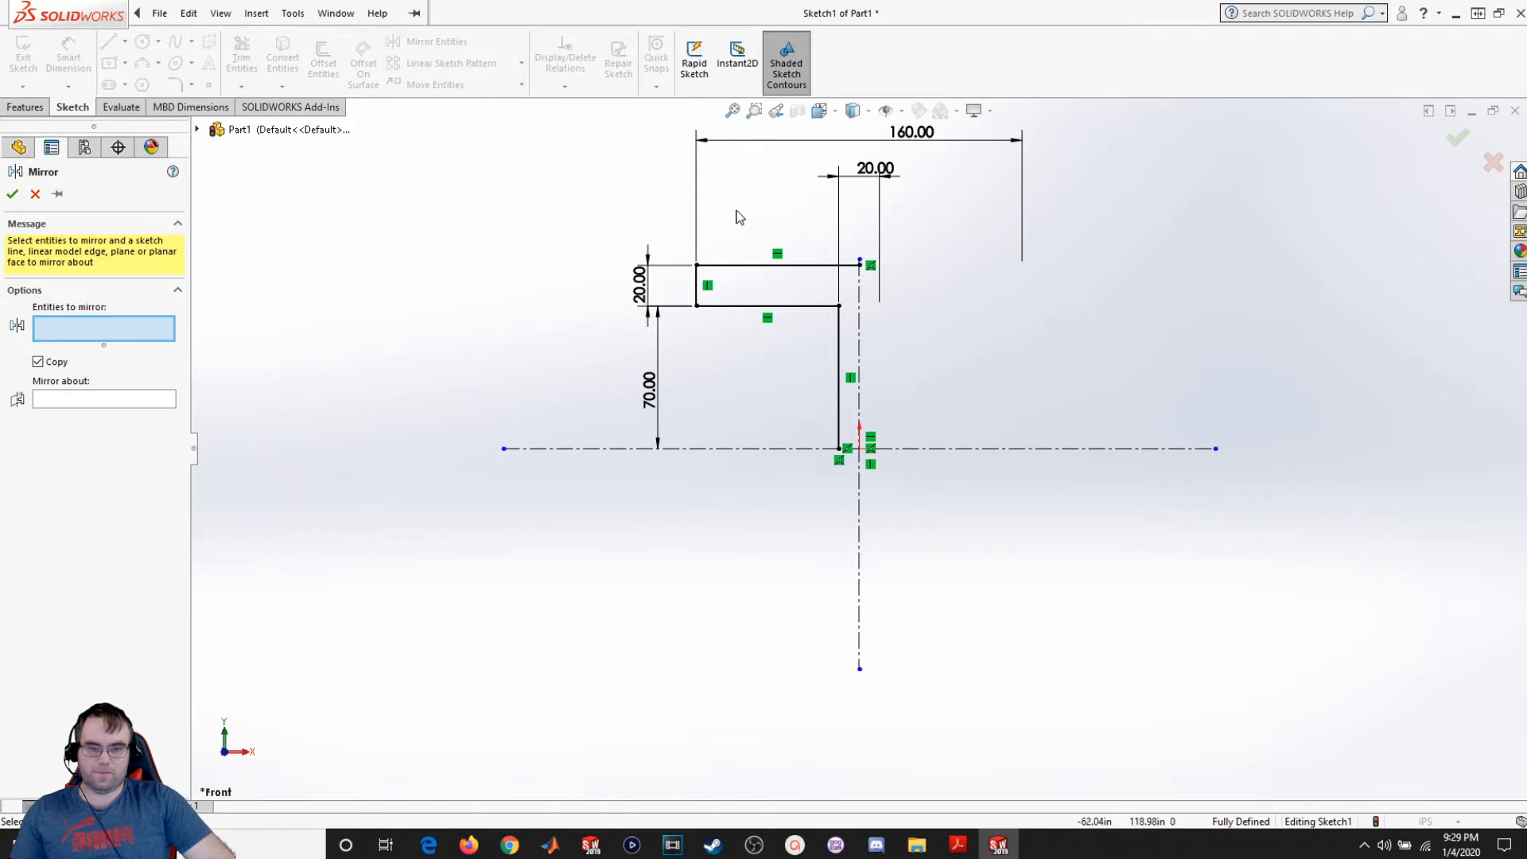
left_click(719, 267)
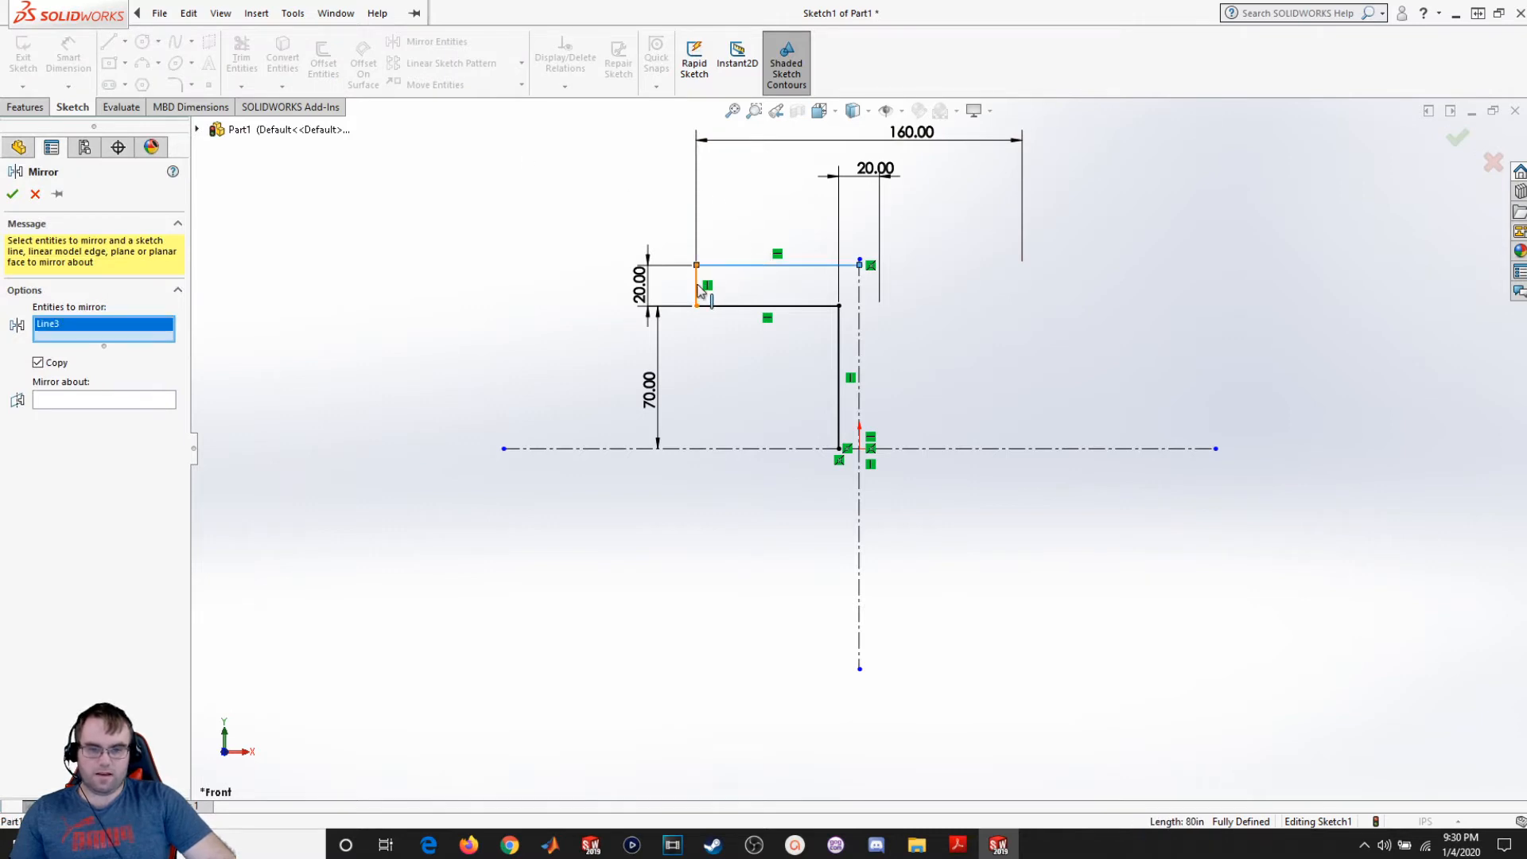
left_click(698, 292)
left_click(762, 306)
left_click(839, 354)
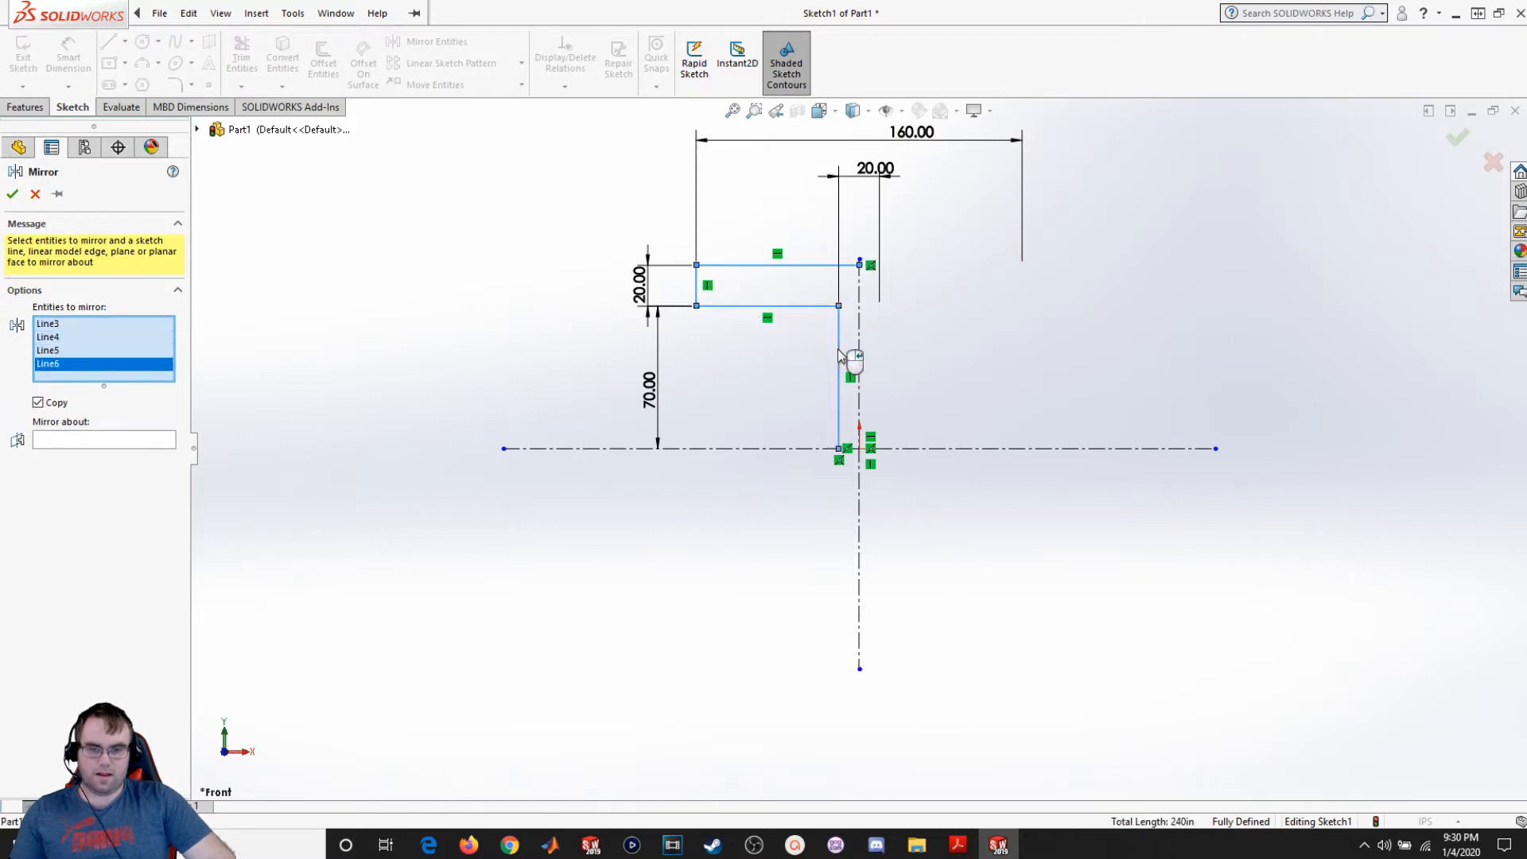
left_click(67, 443)
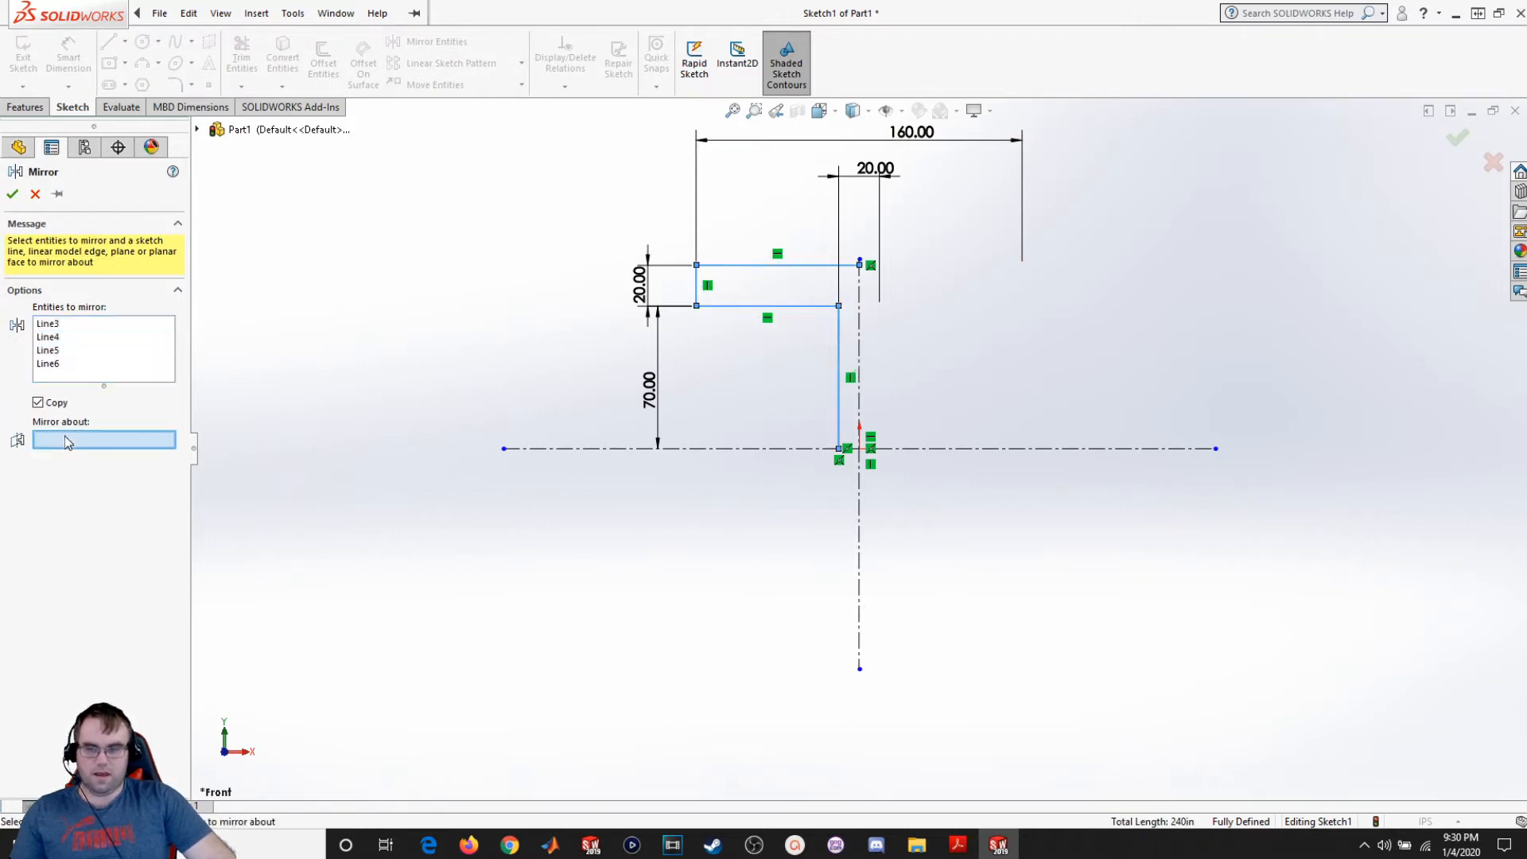
left_click(860, 355)
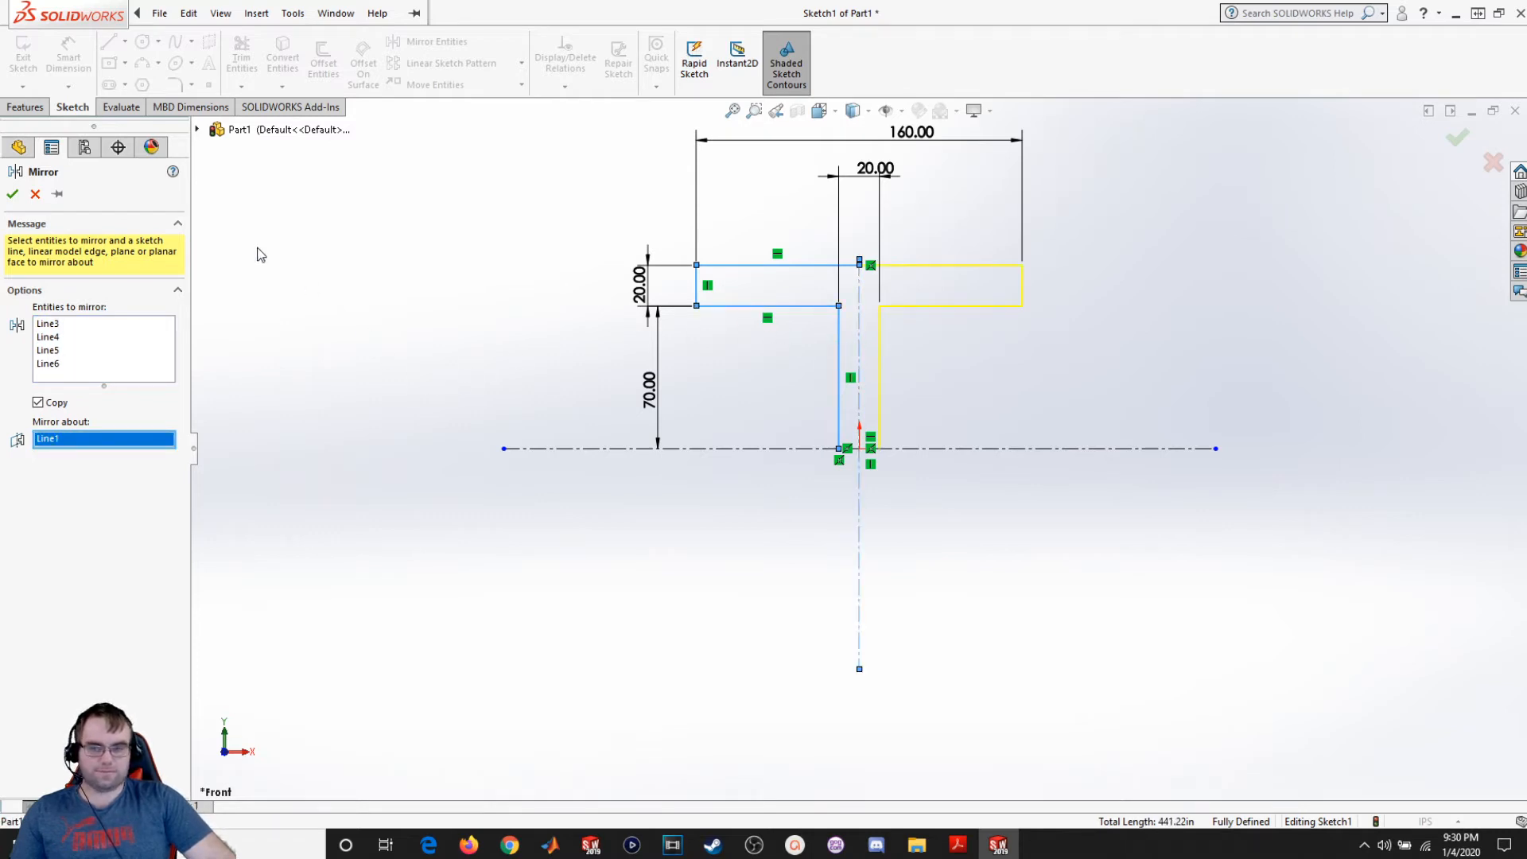
left_click(12, 194)
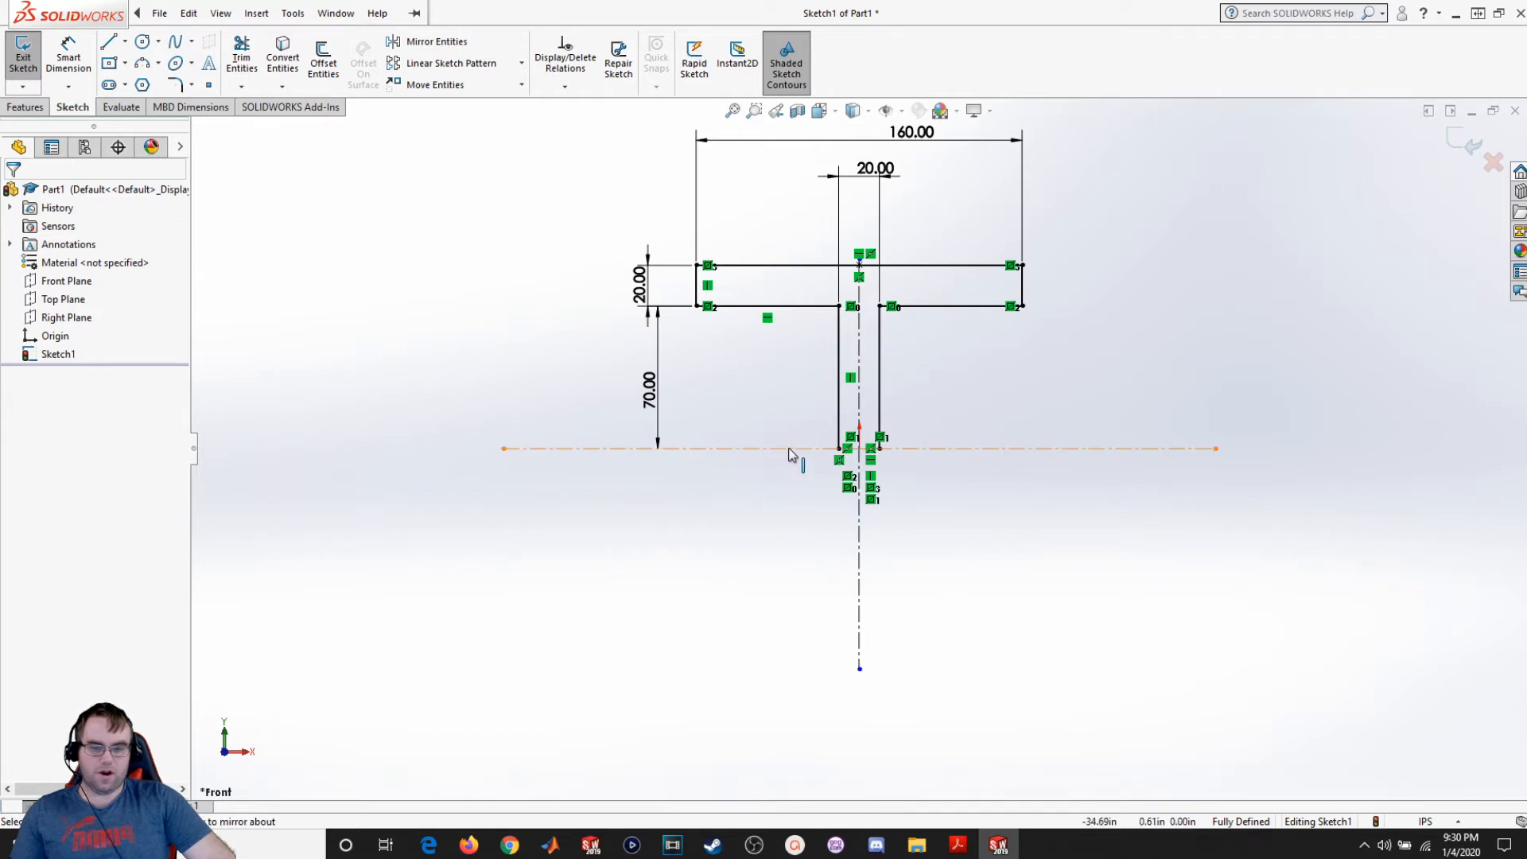
Step: Mirror all seven lines of the upper T-shaped half about the horizontal centerline to complete the I-profile
left_click(378, 14)
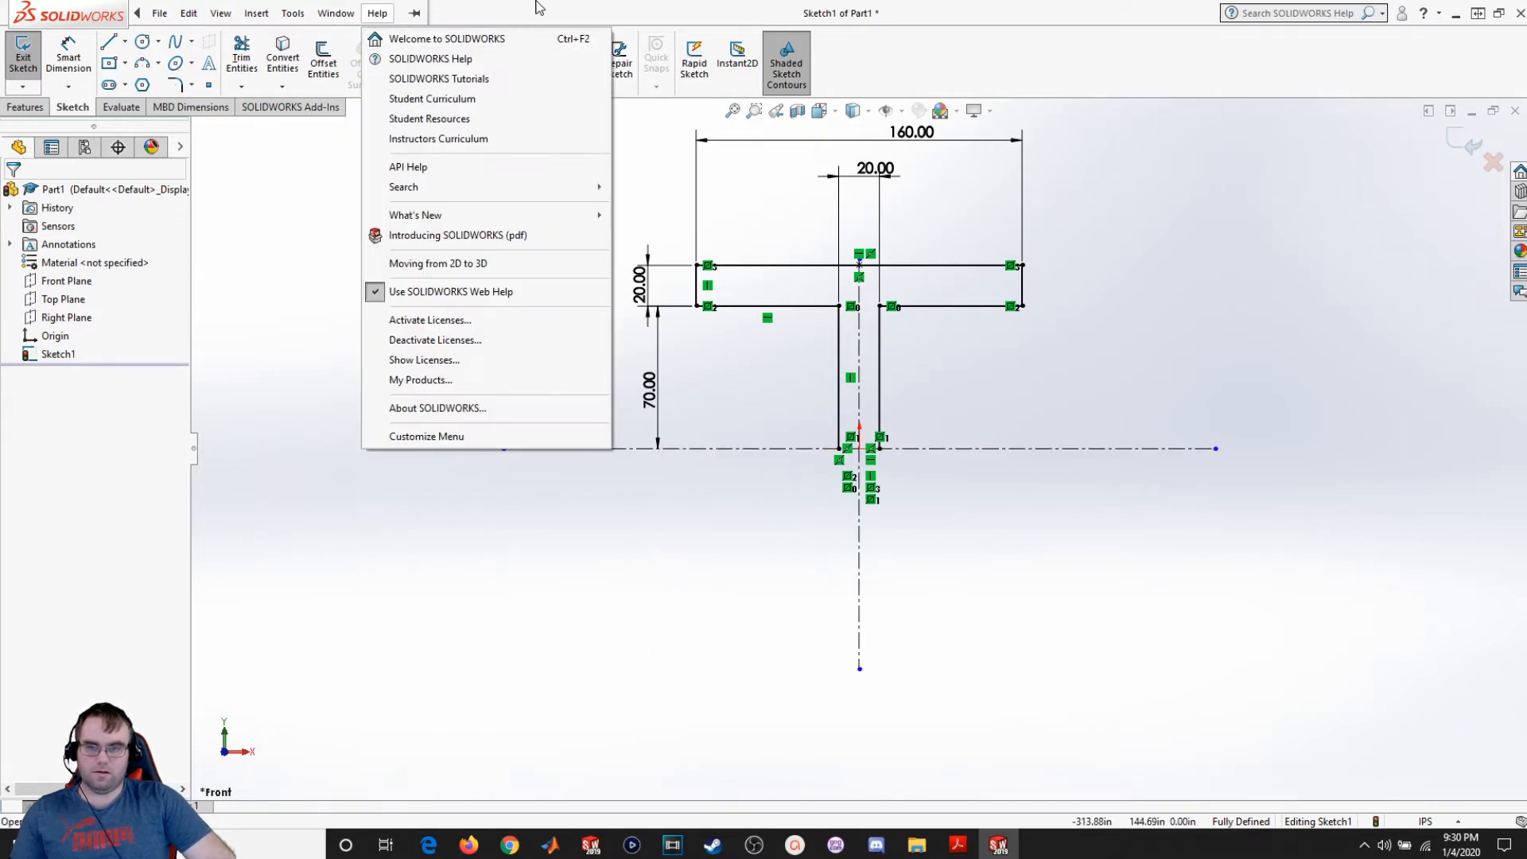
left_click(521, 11)
left_click(395, 44)
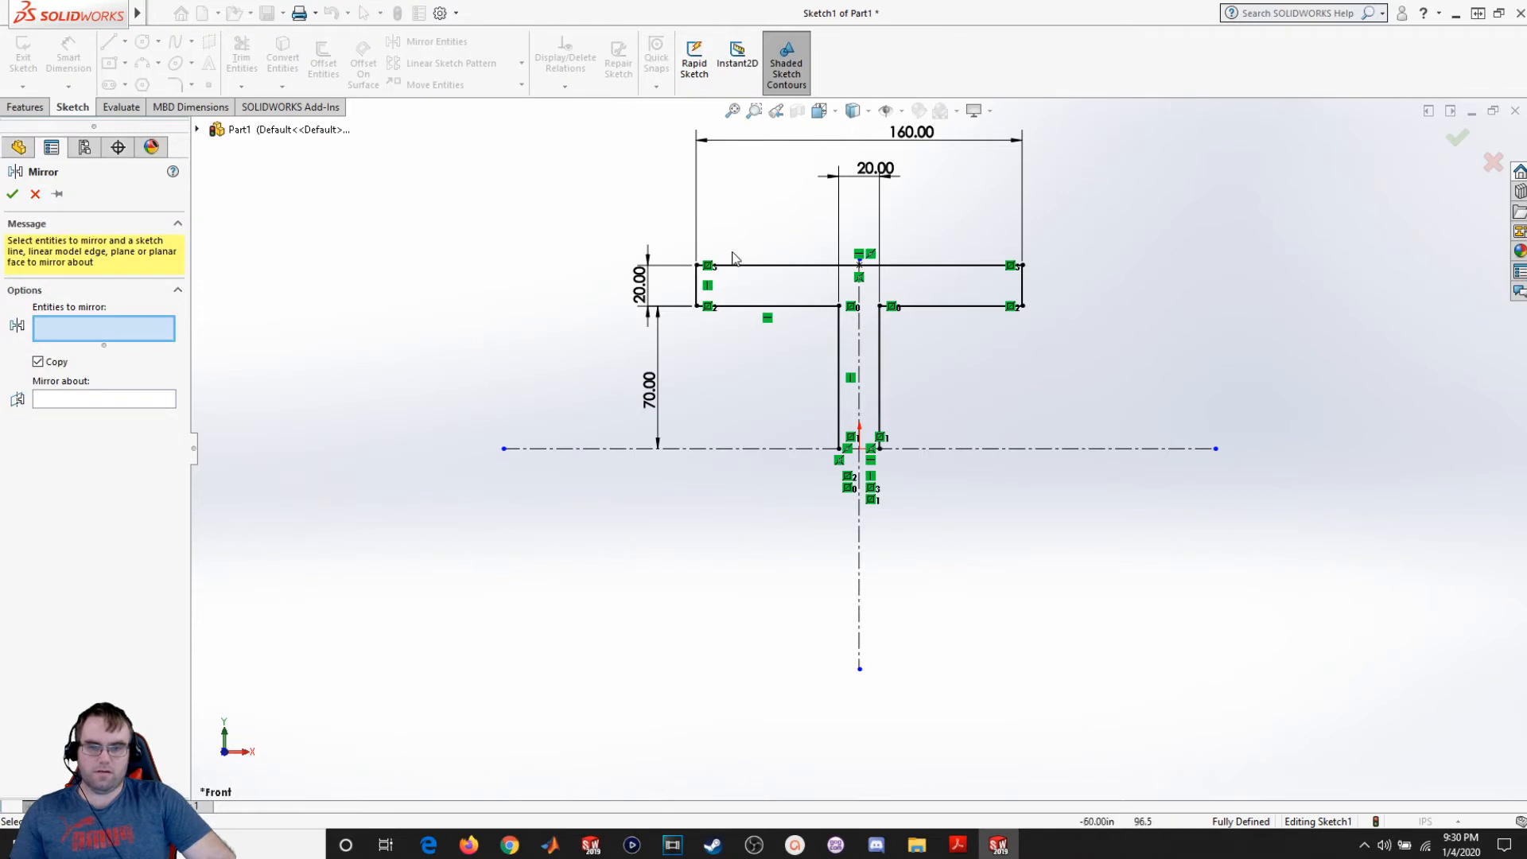
left_click(733, 296)
left_click(761, 306)
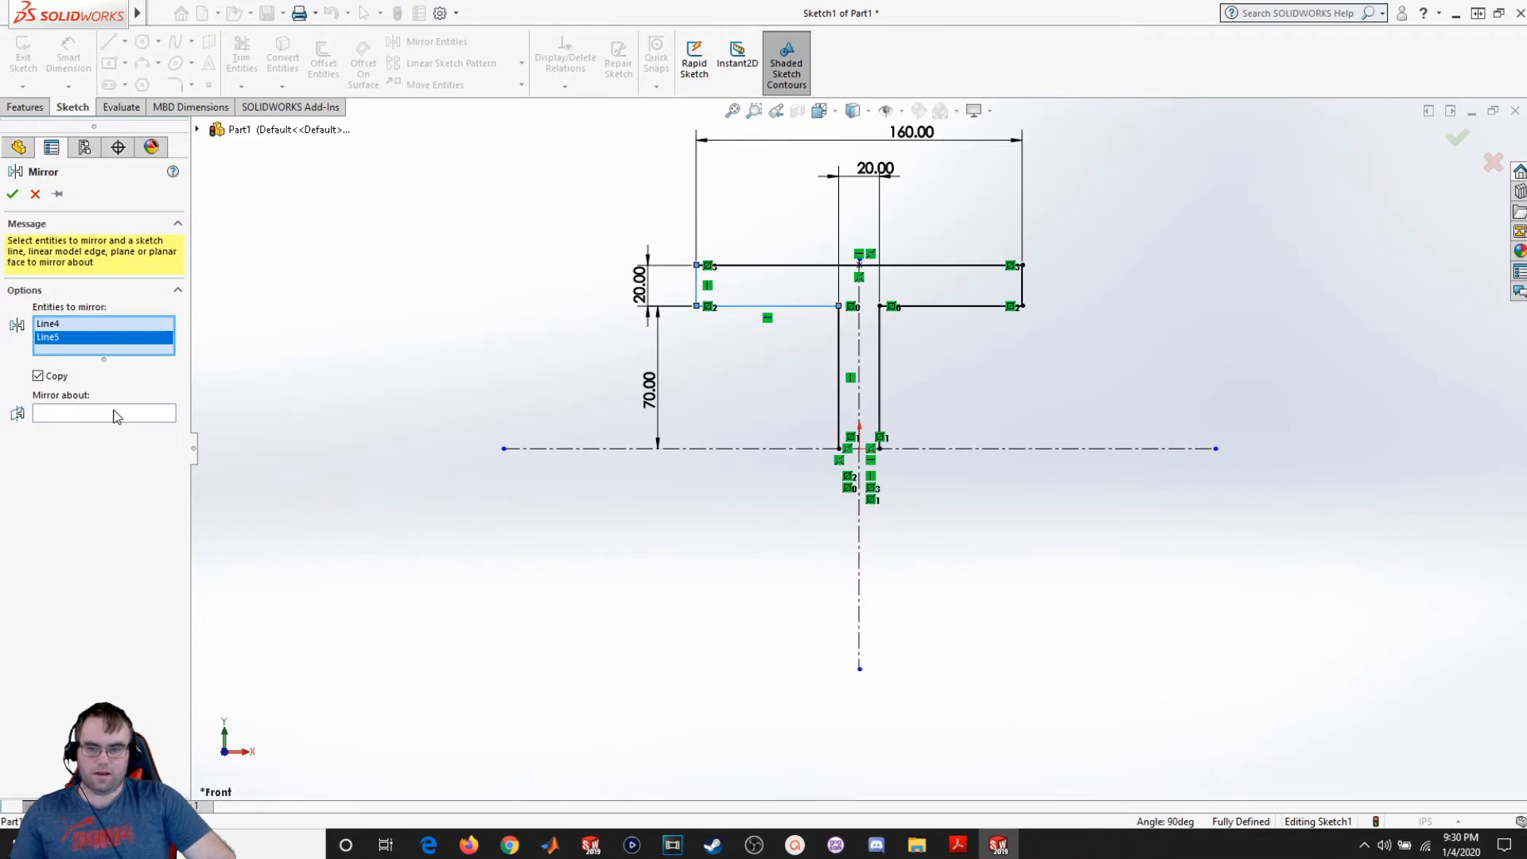
left_click(97, 413)
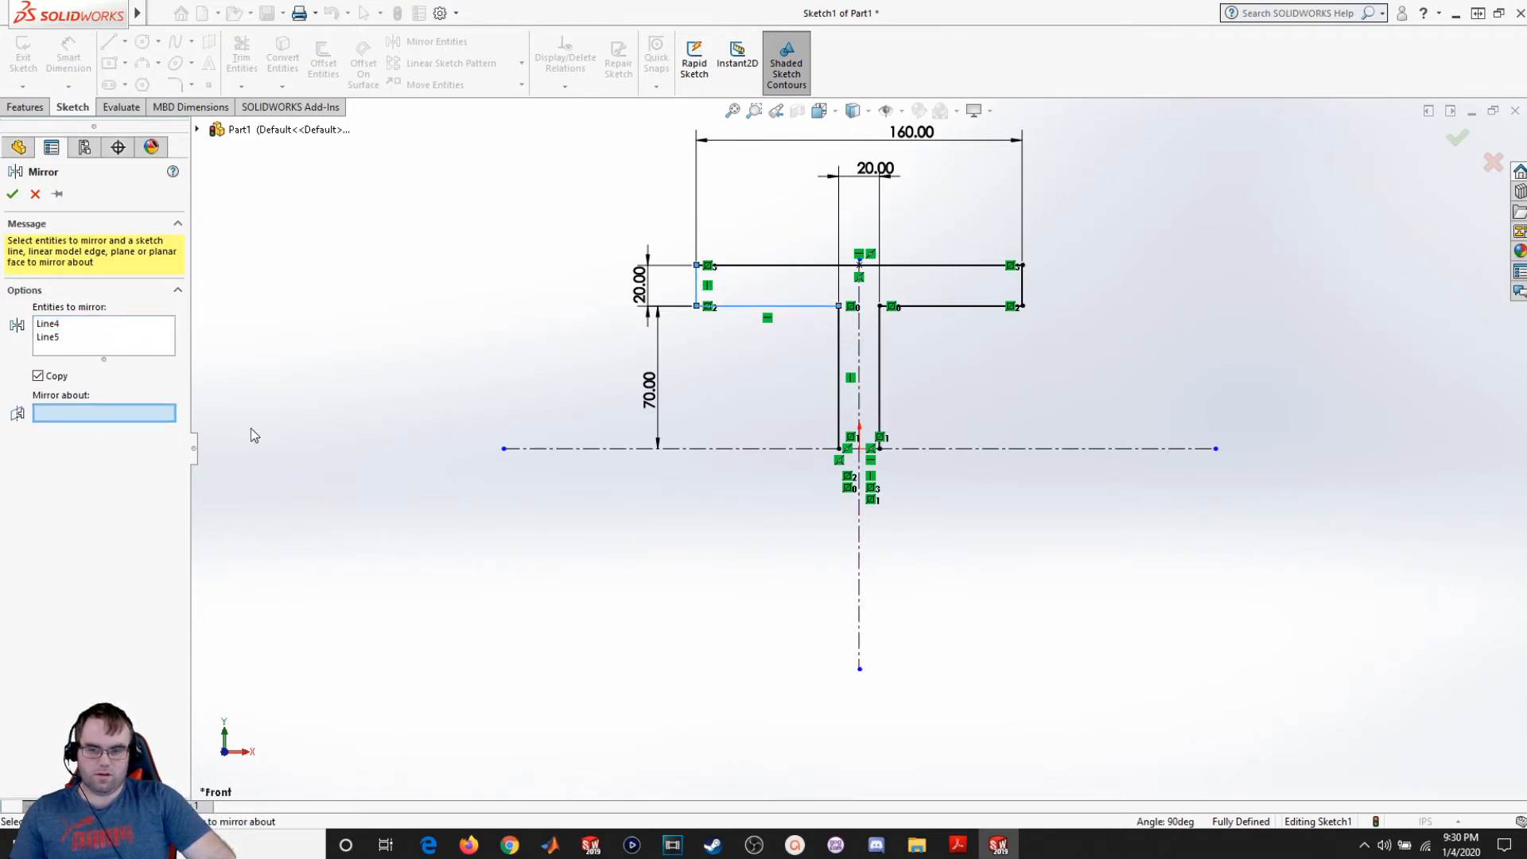
left_click(558, 449)
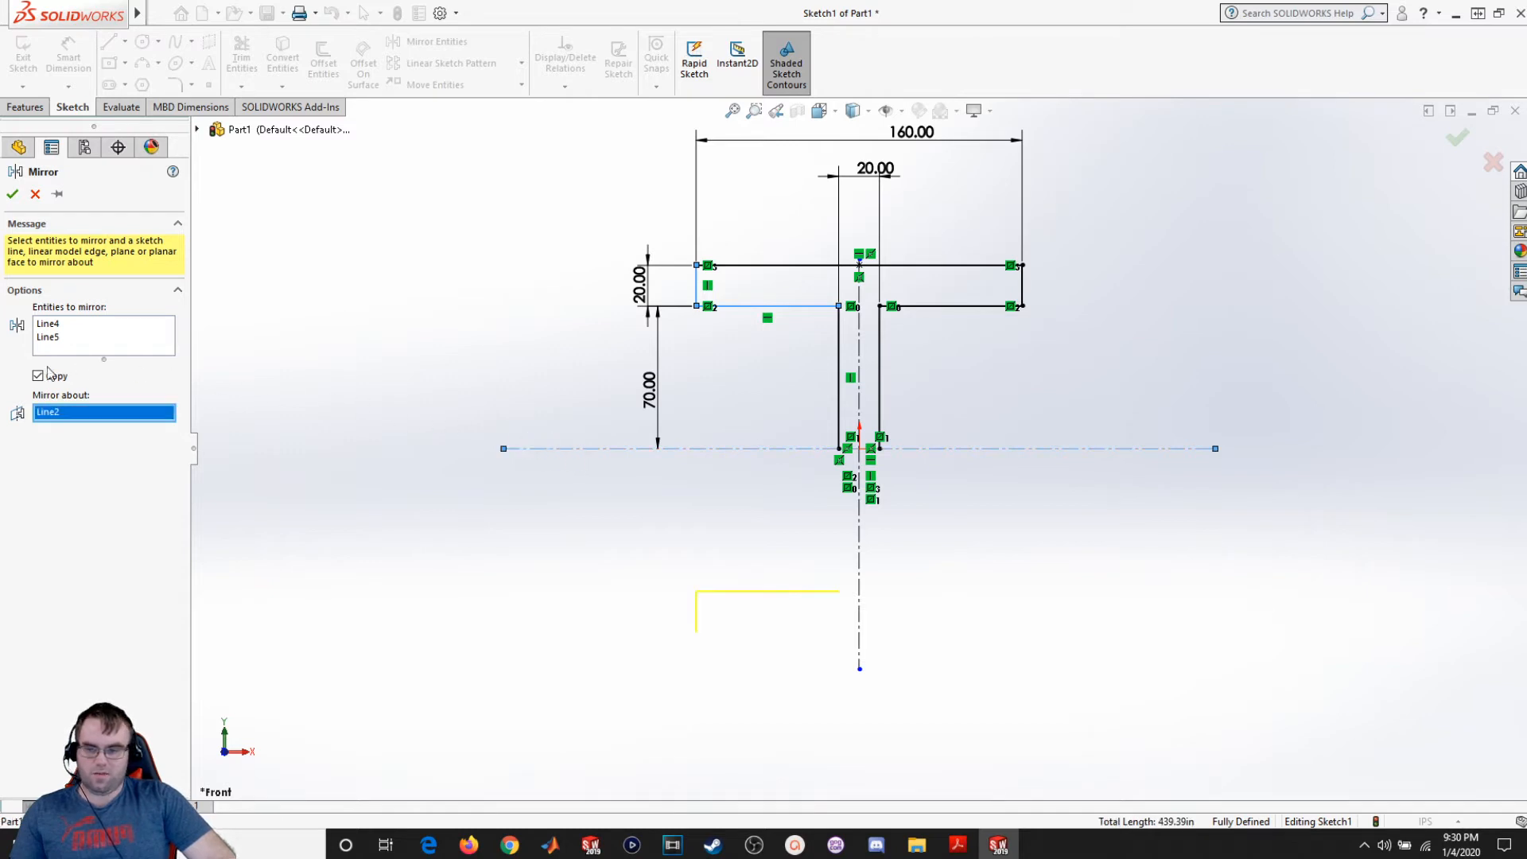
left_click(88, 350)
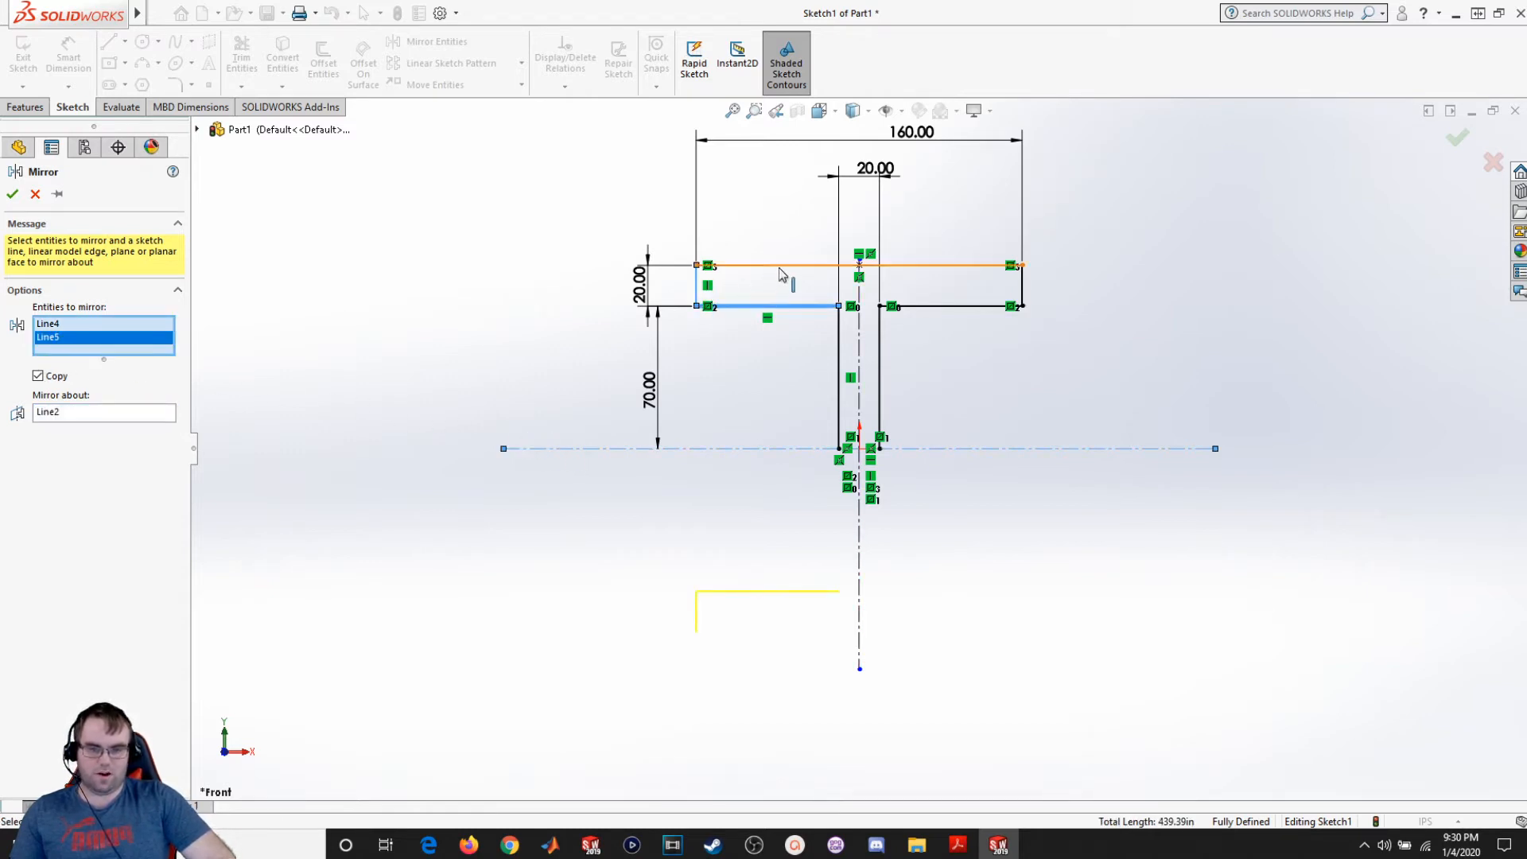
left_click(802, 268)
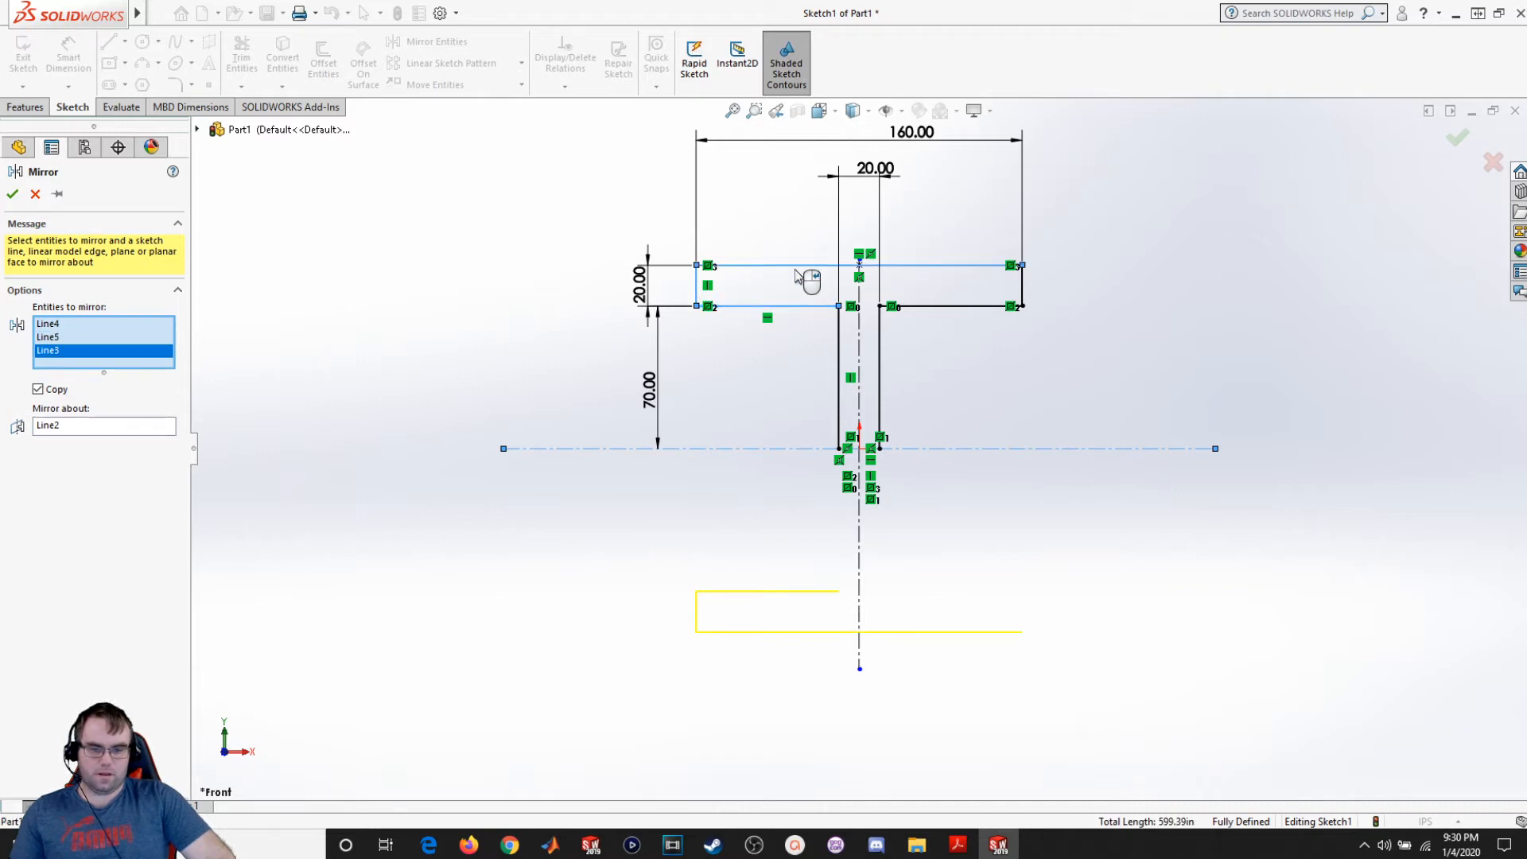
left_click(958, 307)
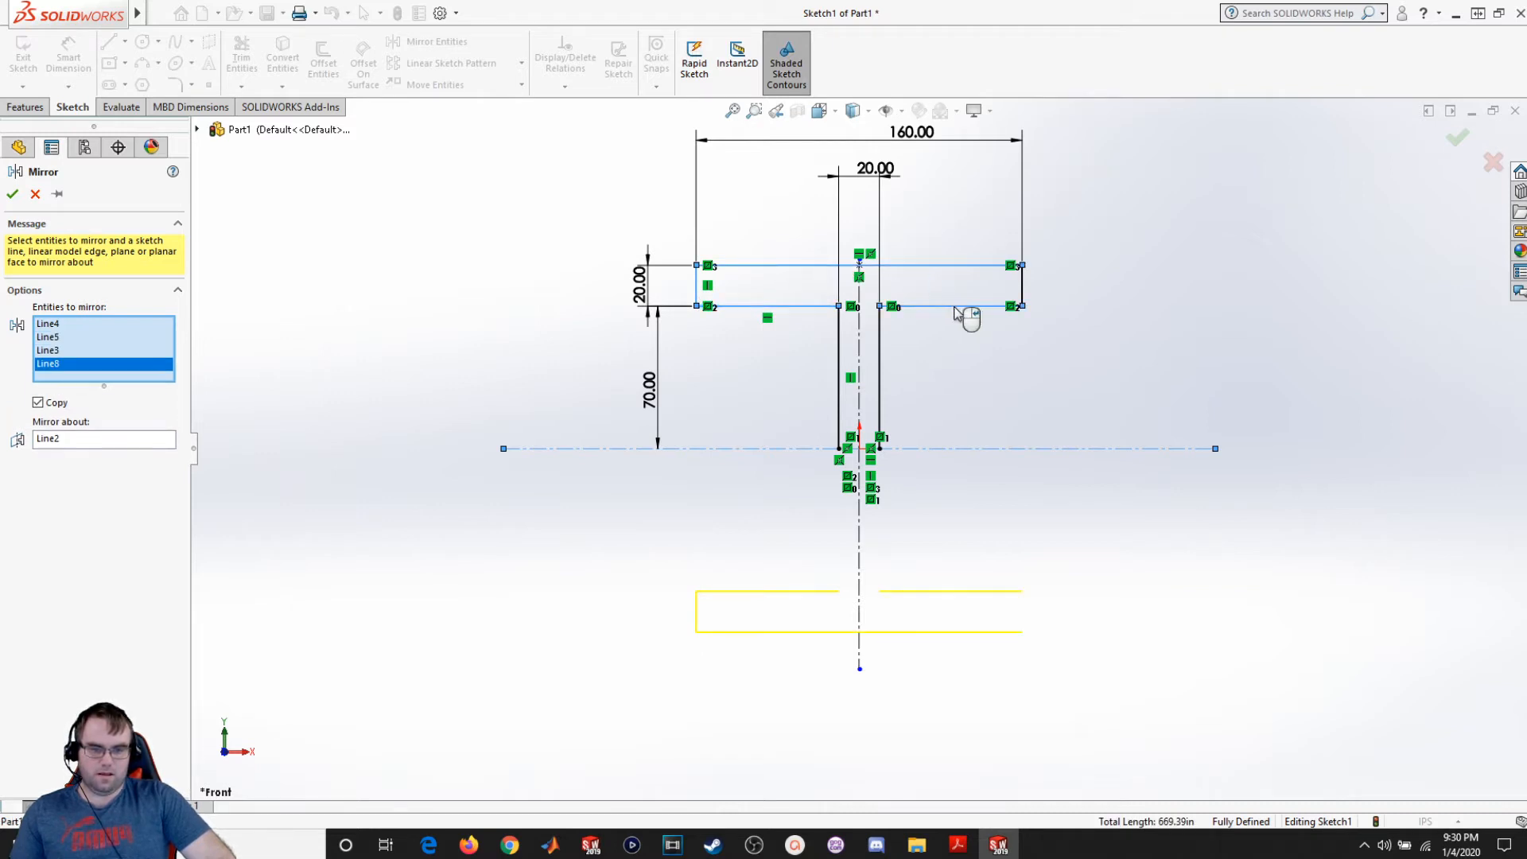
left_click(1024, 292)
left_click(879, 341)
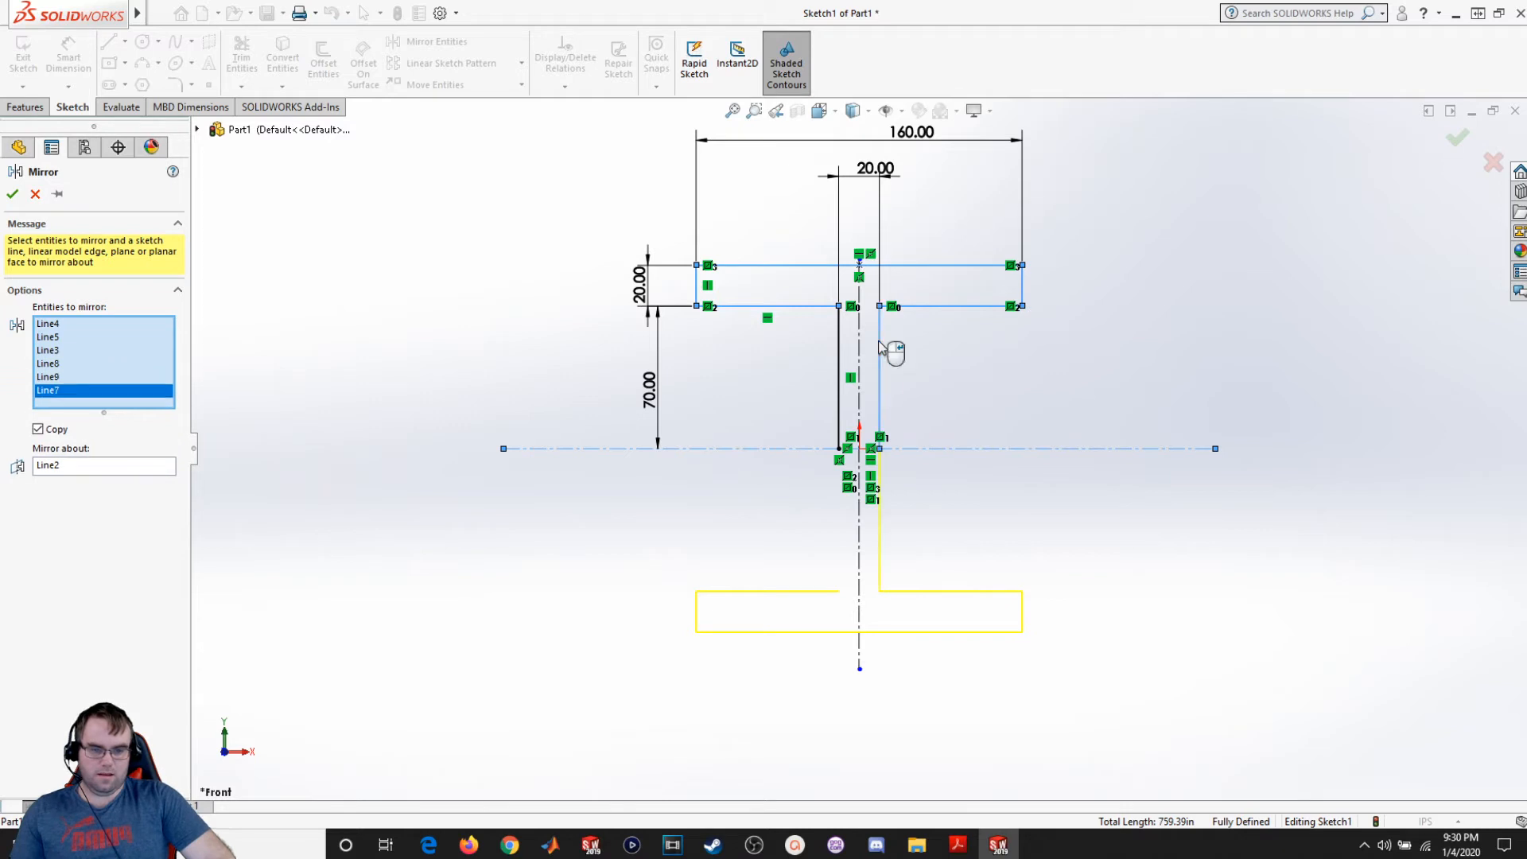
left_click(838, 364)
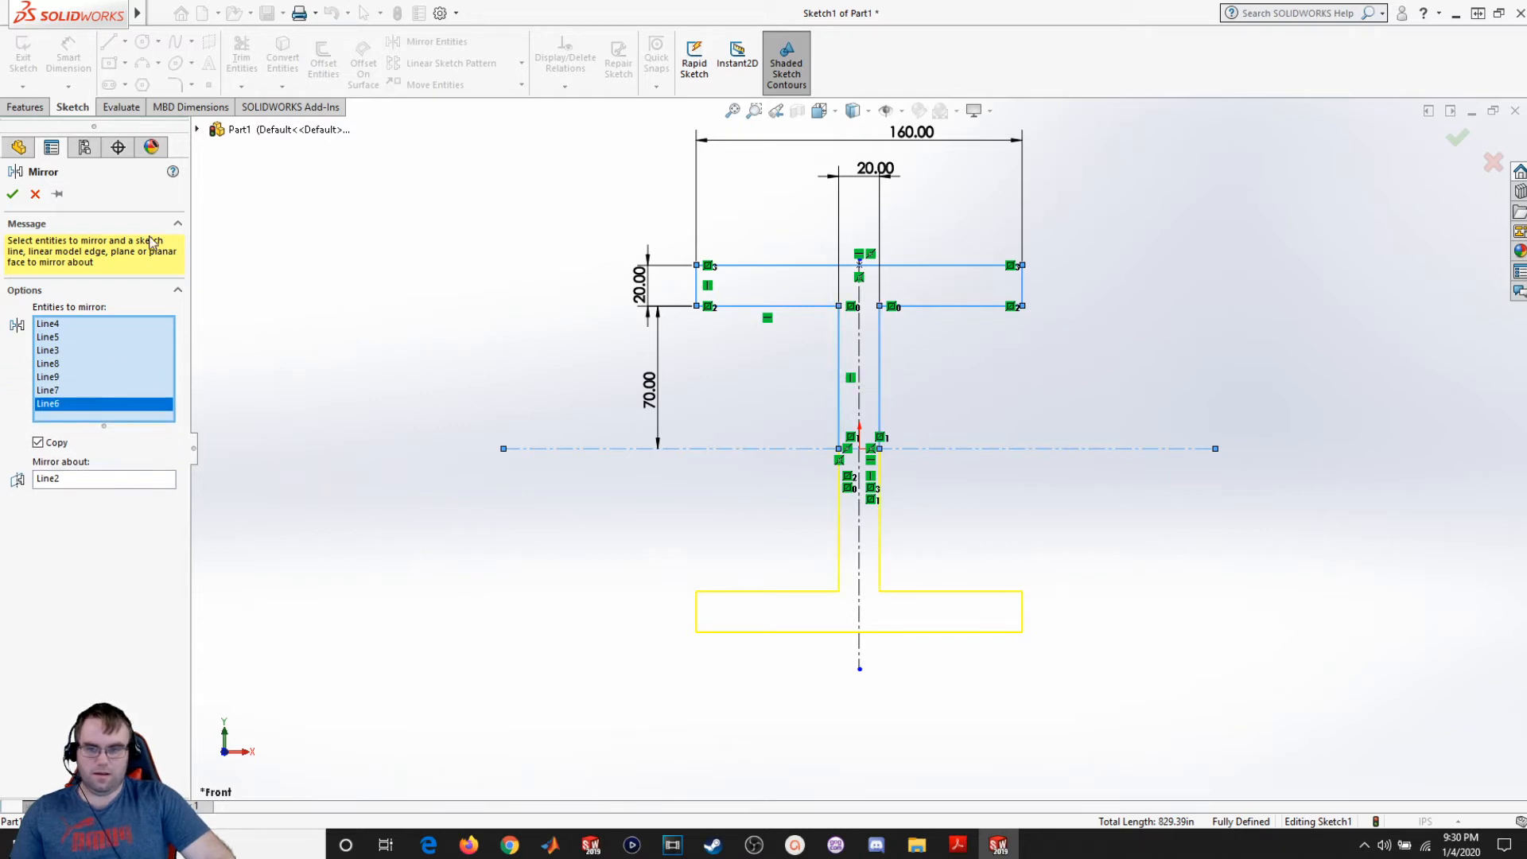
left_click(13, 194)
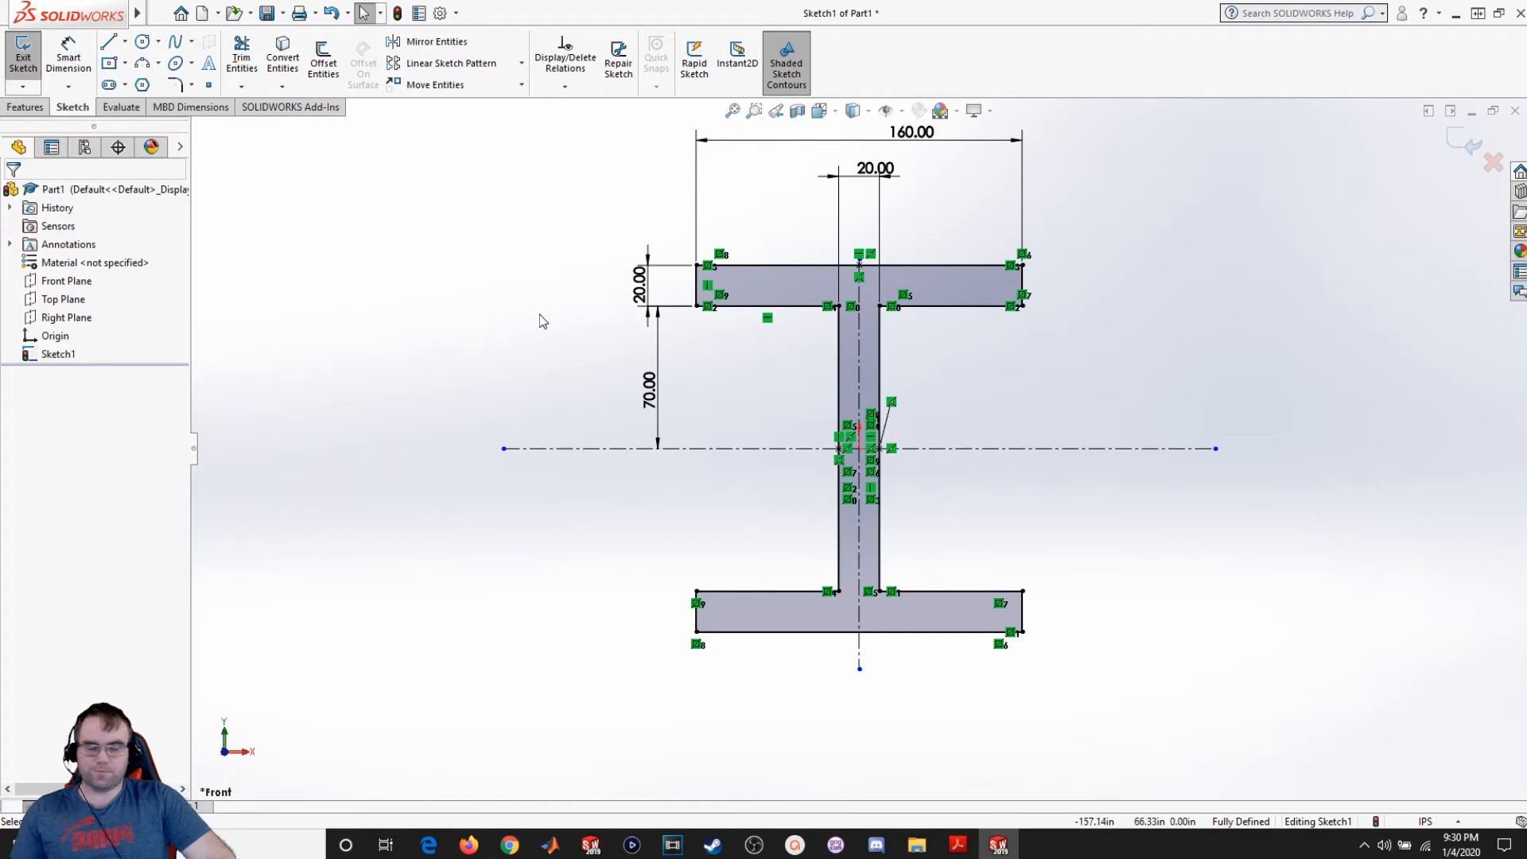
Step: Start saving the part under a new name and create a folder named "Lecture 2 Examples" on the Desktop
mouse_move(94, 6)
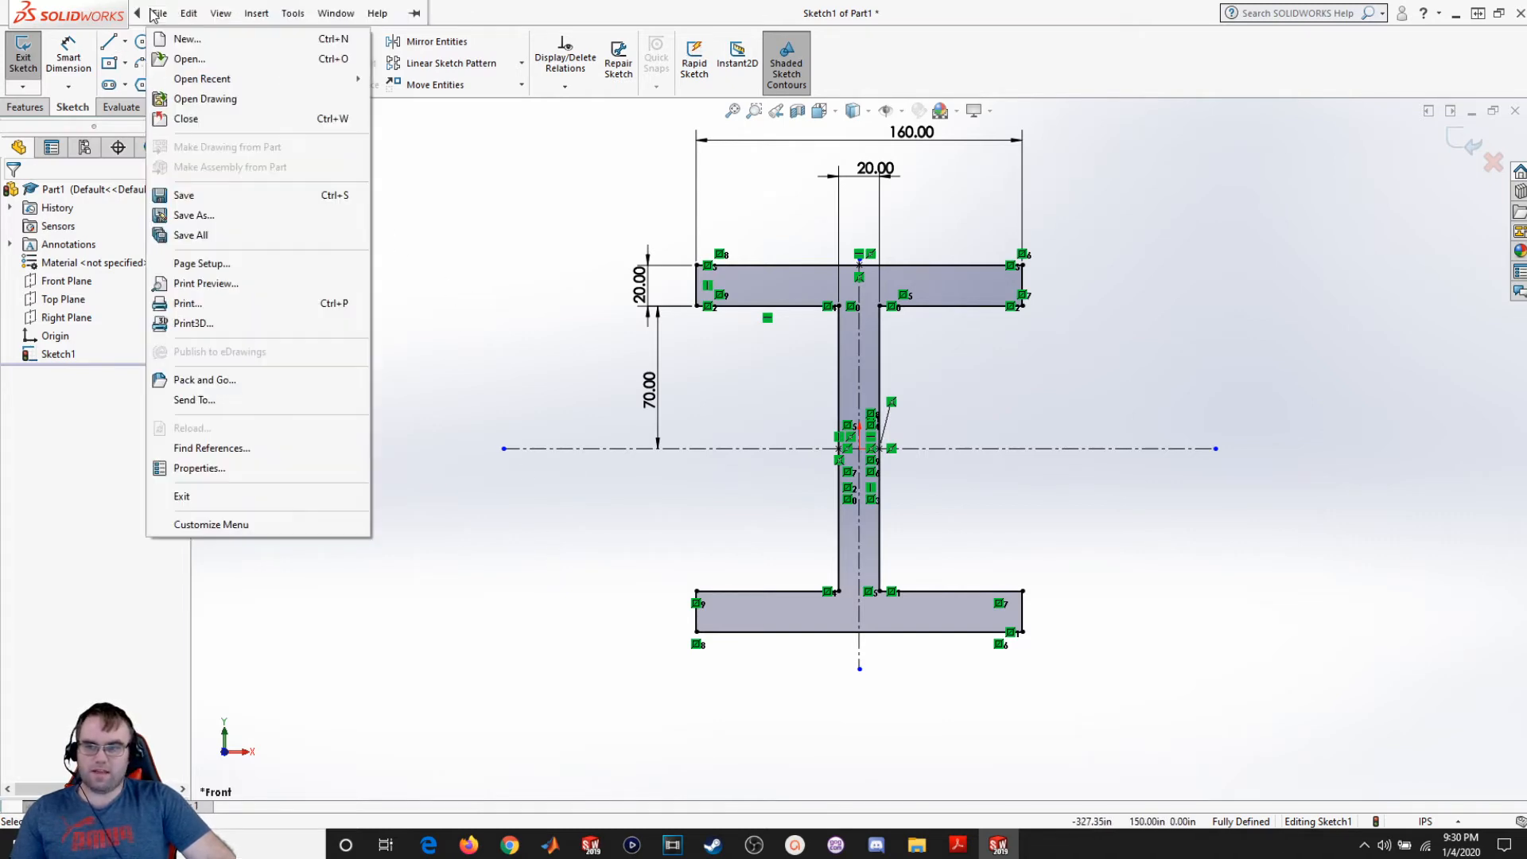
left_click(208, 216)
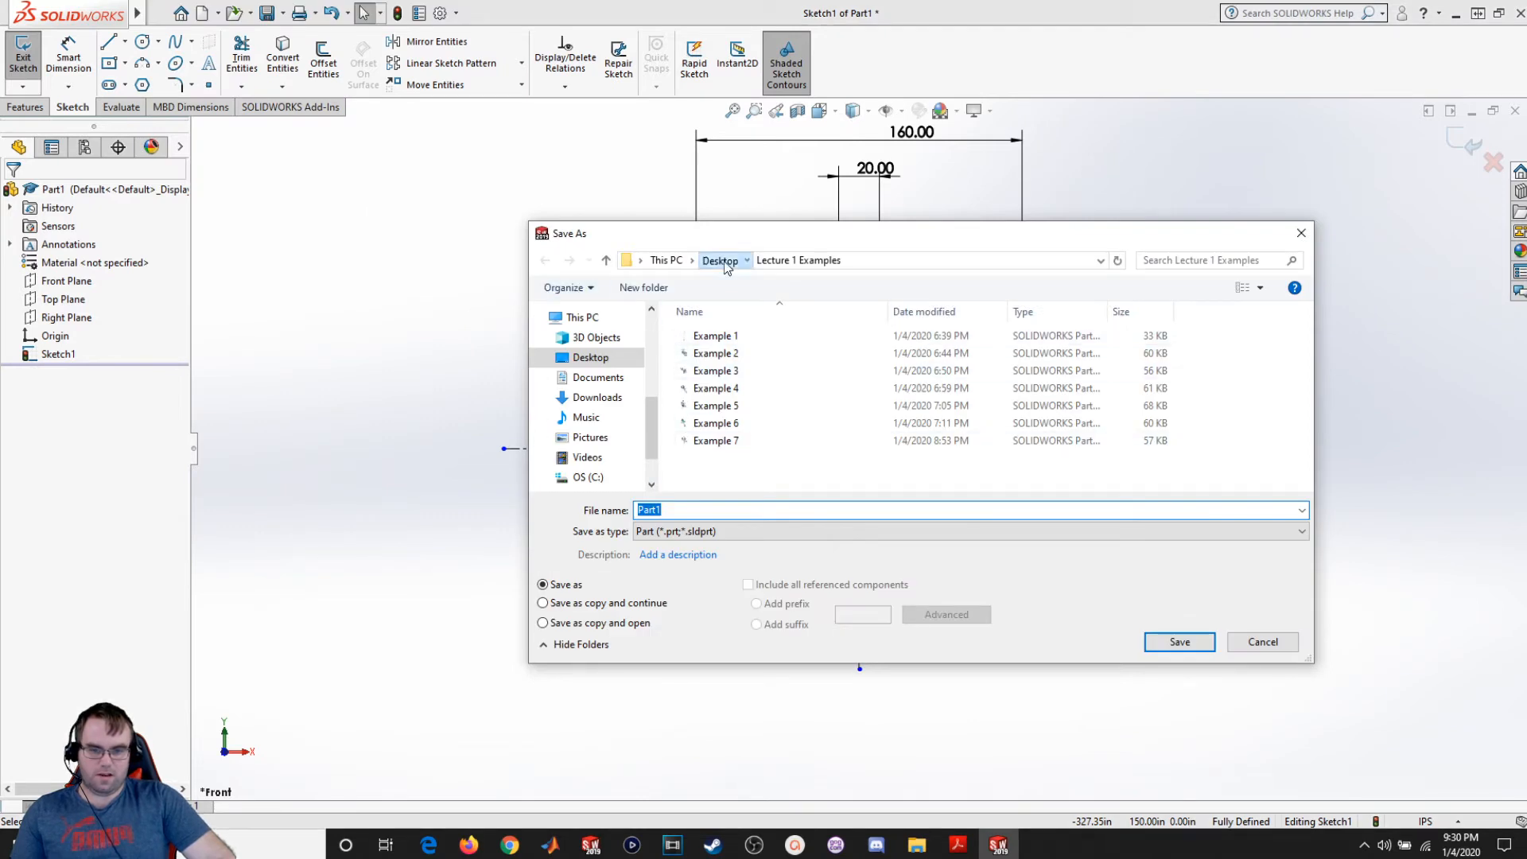
left_click(721, 261)
right_click(726, 394)
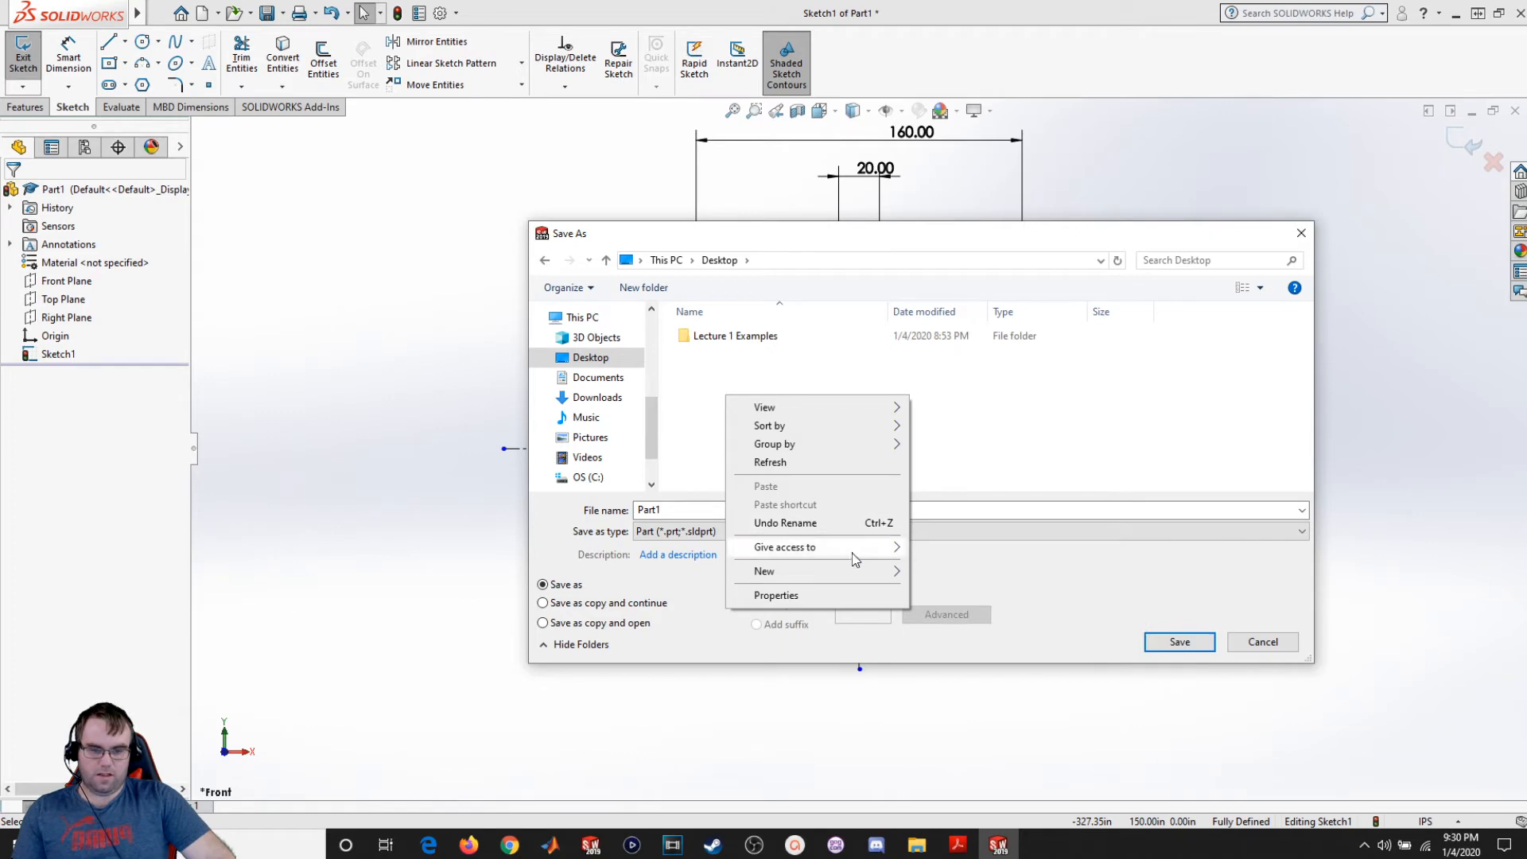
mouse_move(843, 571)
left_click(951, 572)
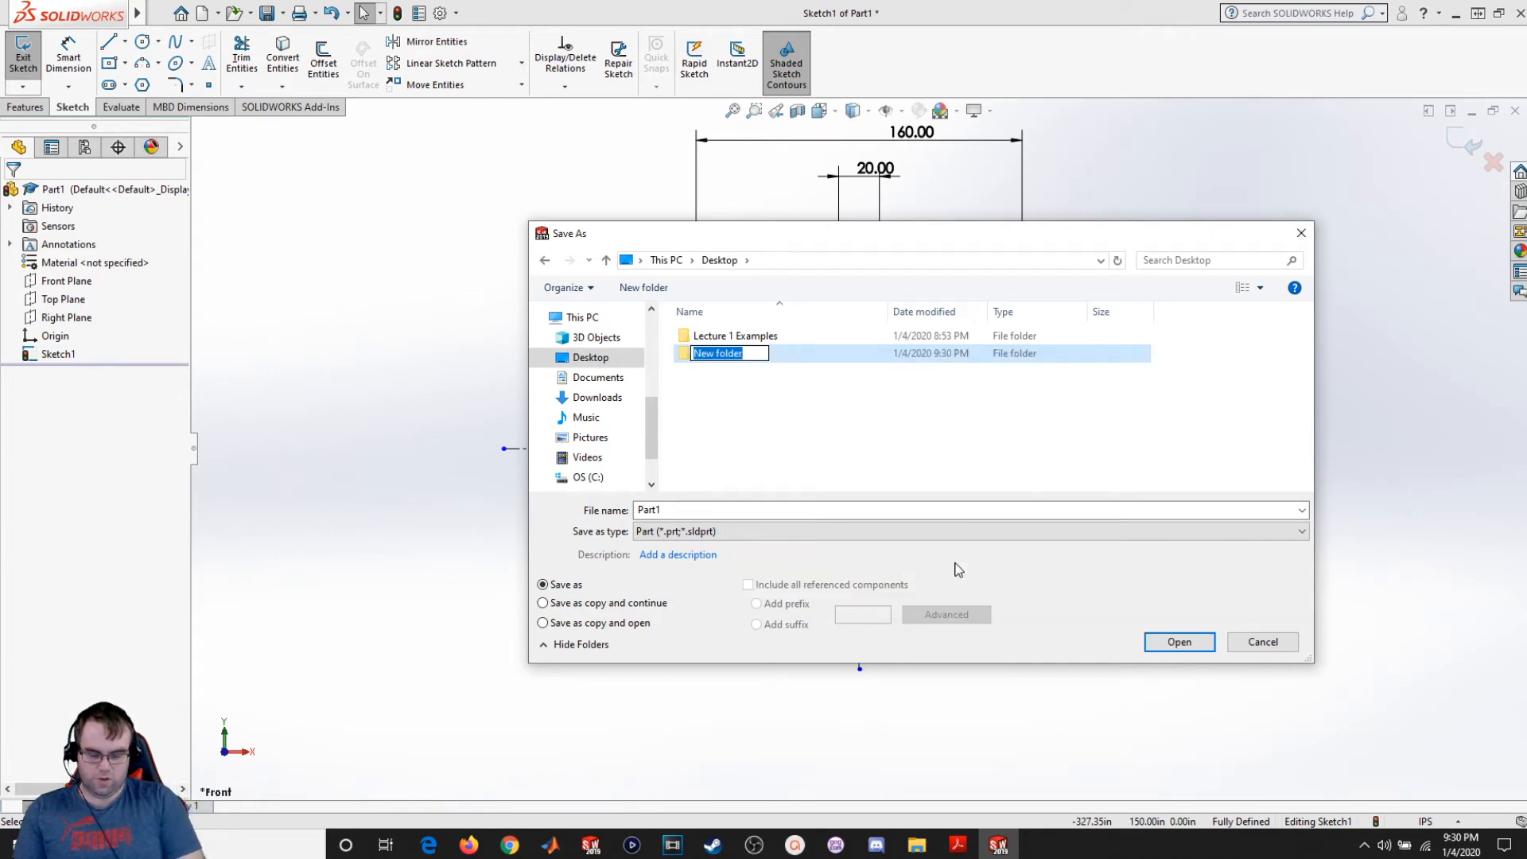
type("Lecture 2")
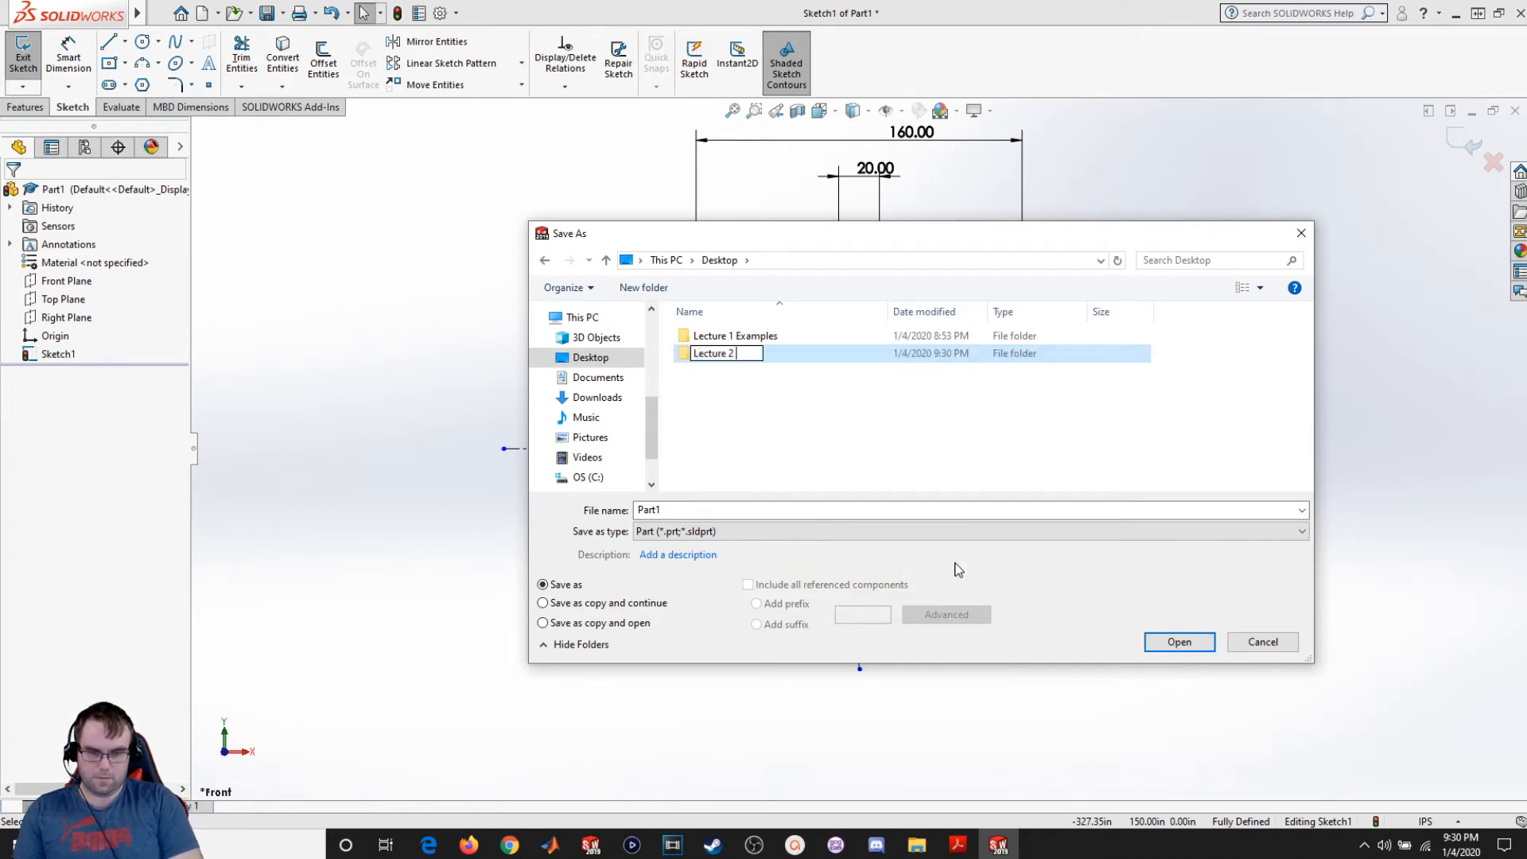
type(" Examples")
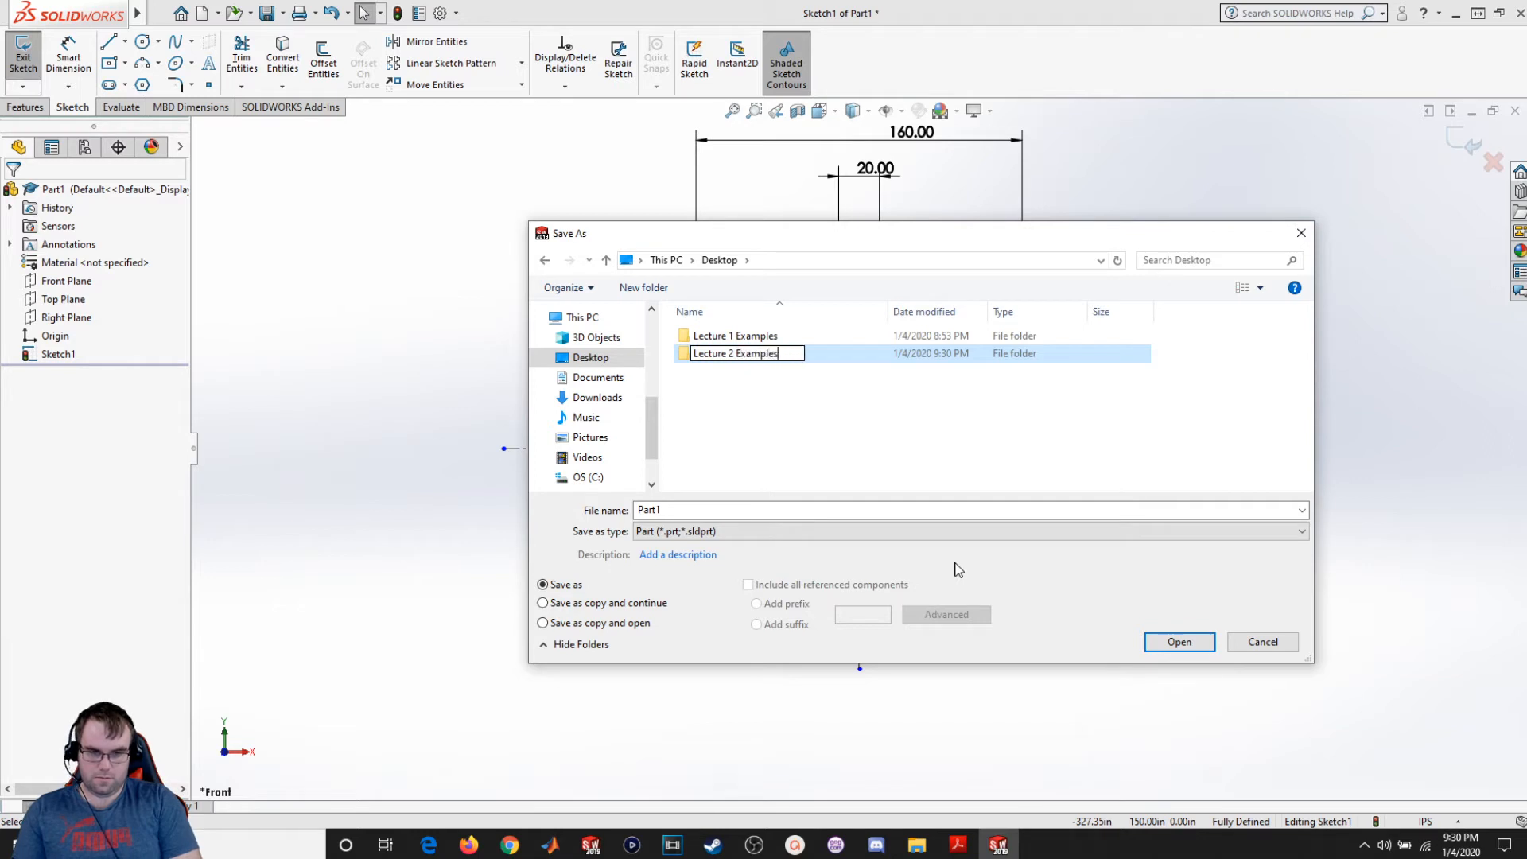
key("Return")
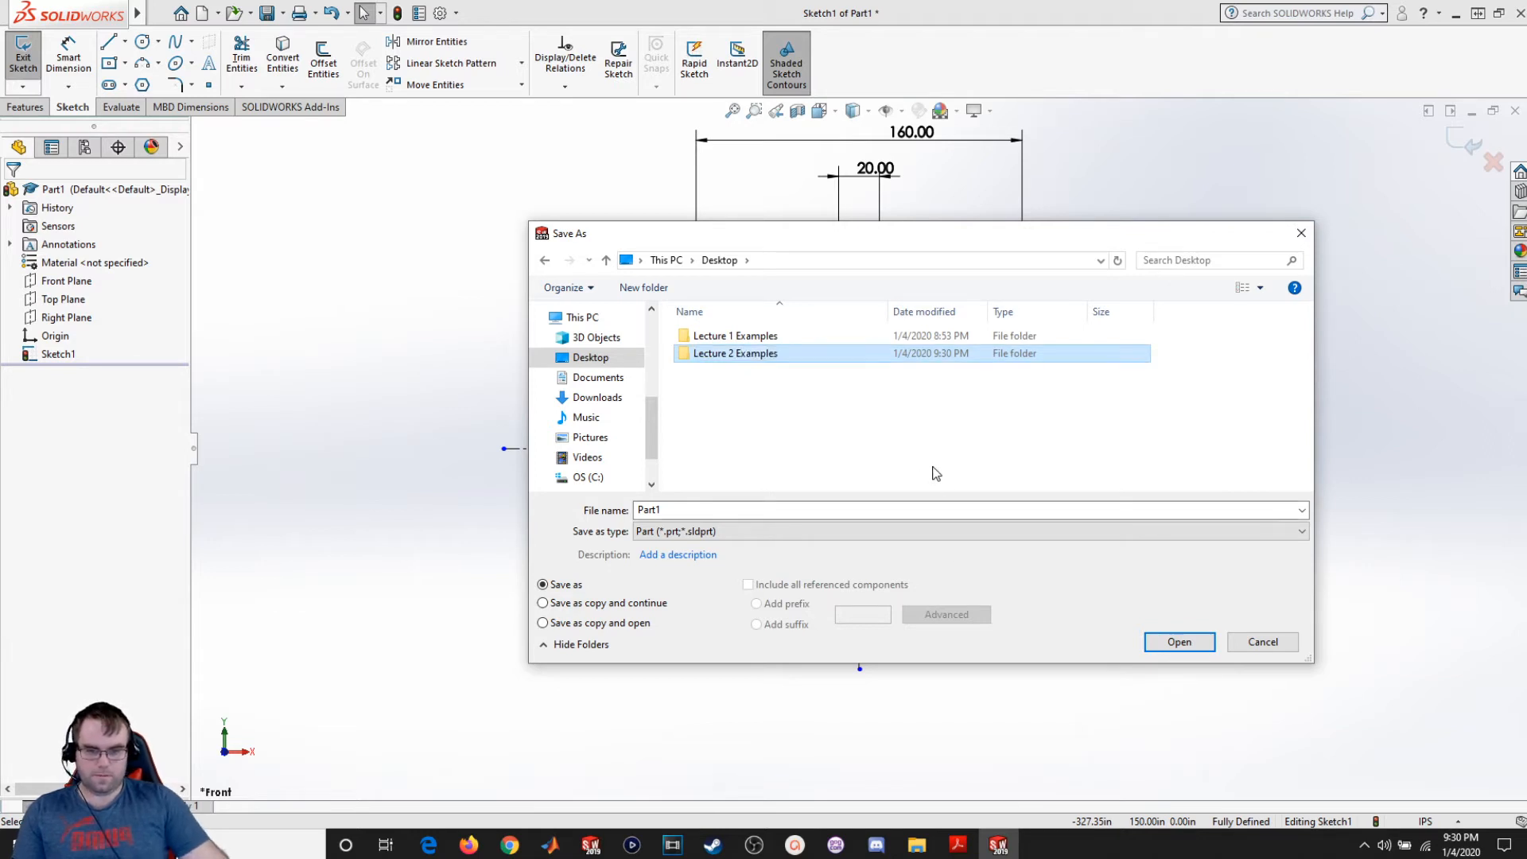
Step: Save the part as "Example 1" in the Lecture 2 Examples folder
double_click(723, 355)
double_click(659, 509)
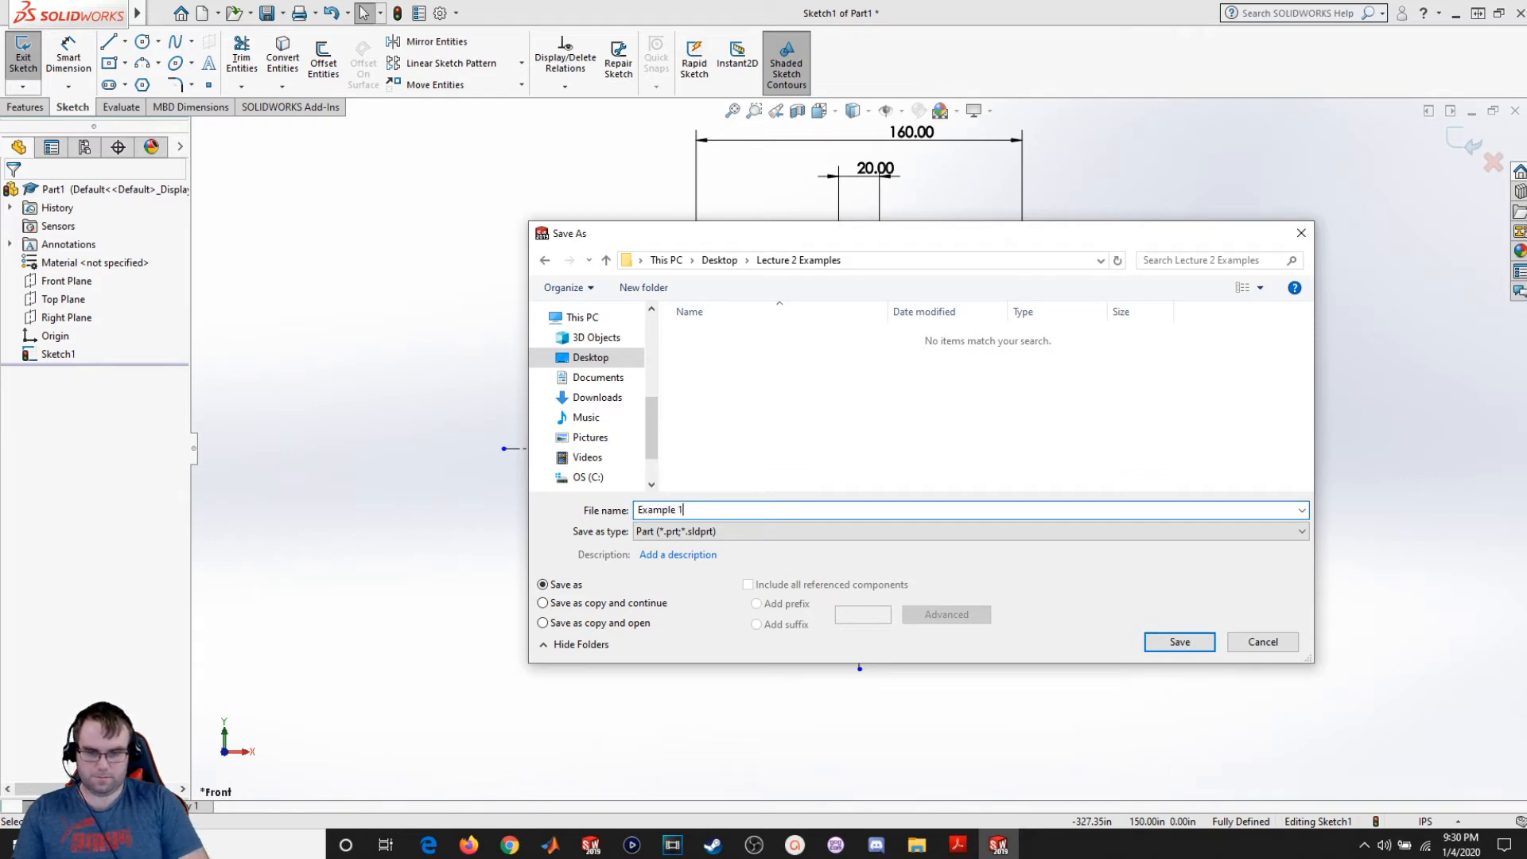
type("Example 1")
key("Return")
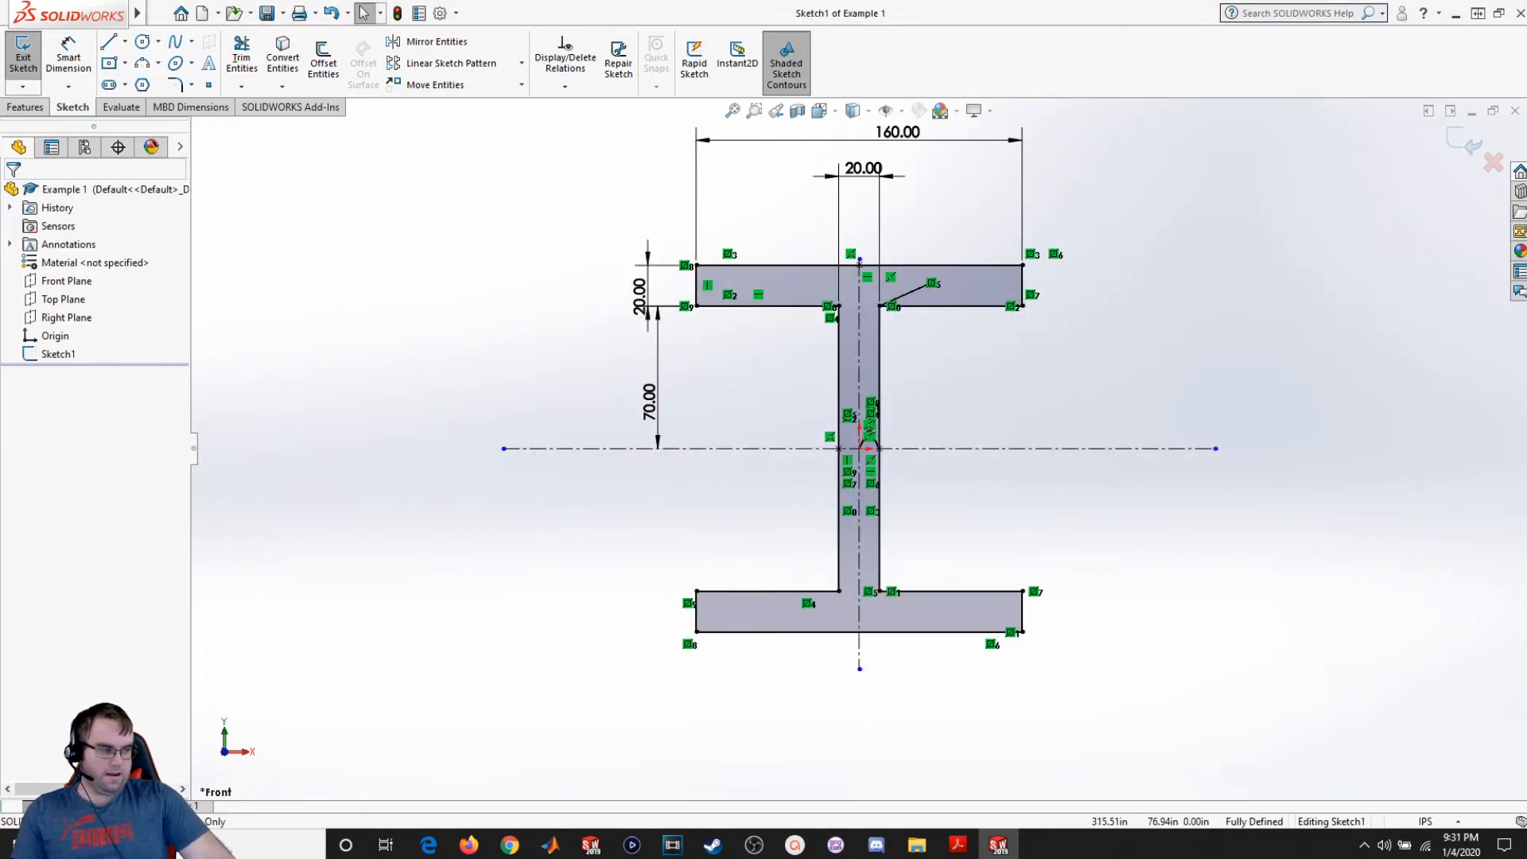
Step: Check Sketch 2 in the Lecture 2 Examples PDF, return to SOLIDWORKS and create a new part document
left_click(956, 845)
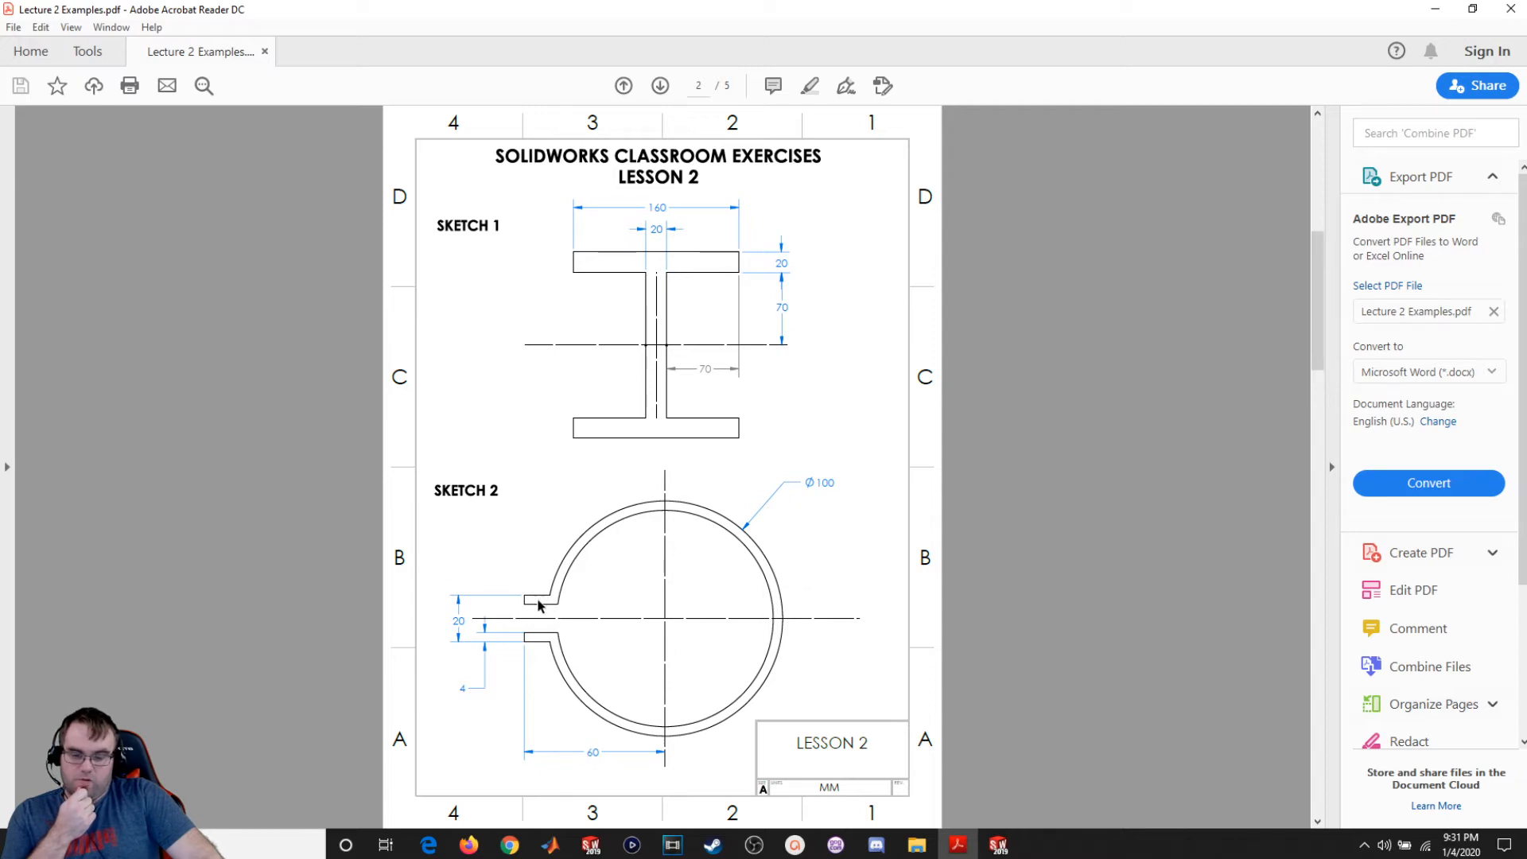
mouse_move(769, 7)
left_mouse_down()
mouse_move(1526, 413)
mouse_move(1526, 397)
left_mouse_up()
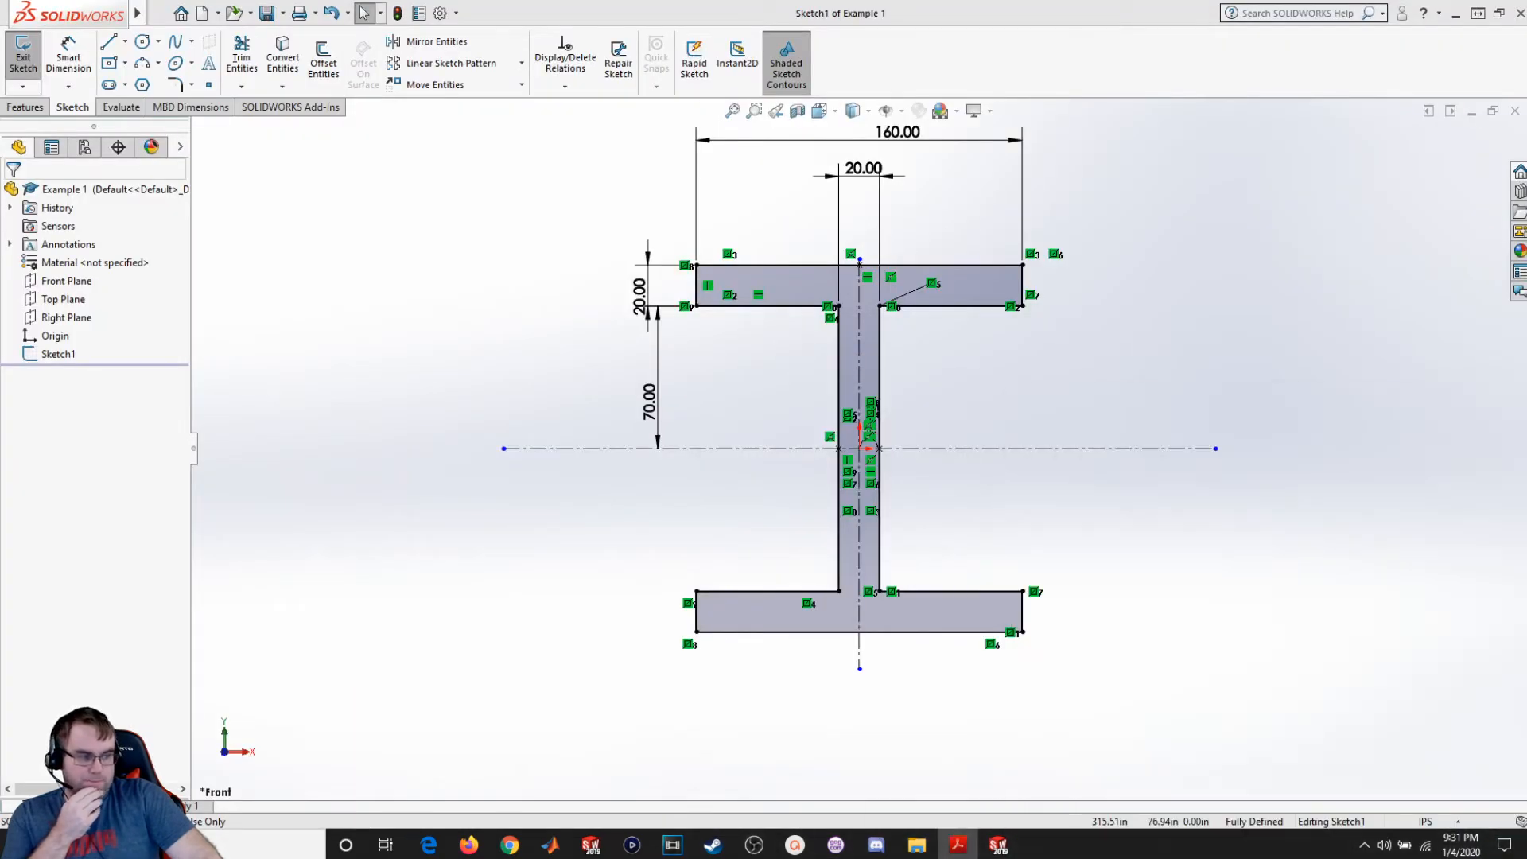
left_click(159, 12)
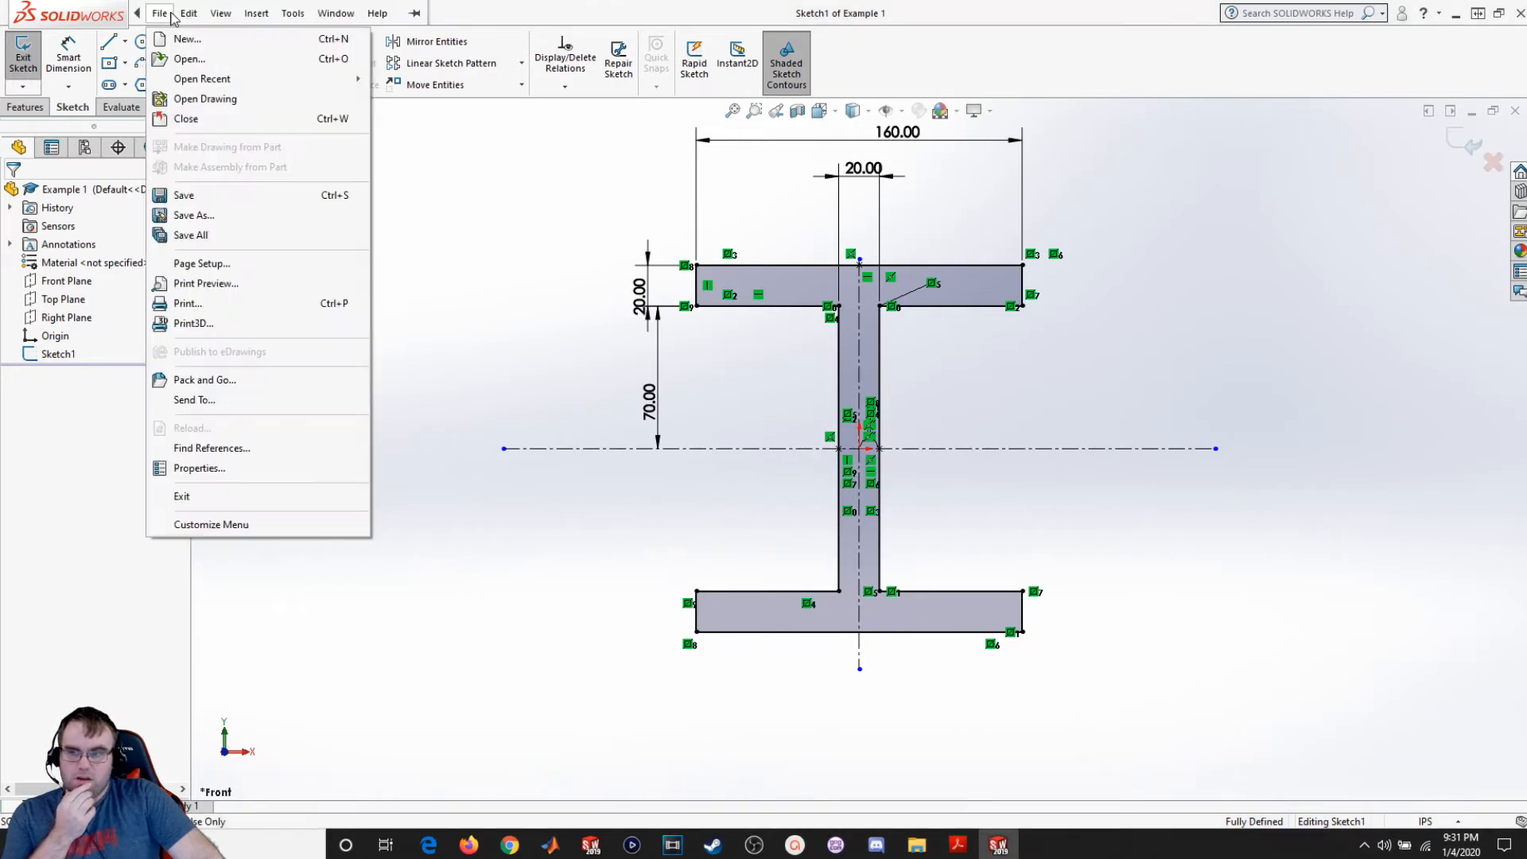
left_click(163, 13)
left_click(162, 13)
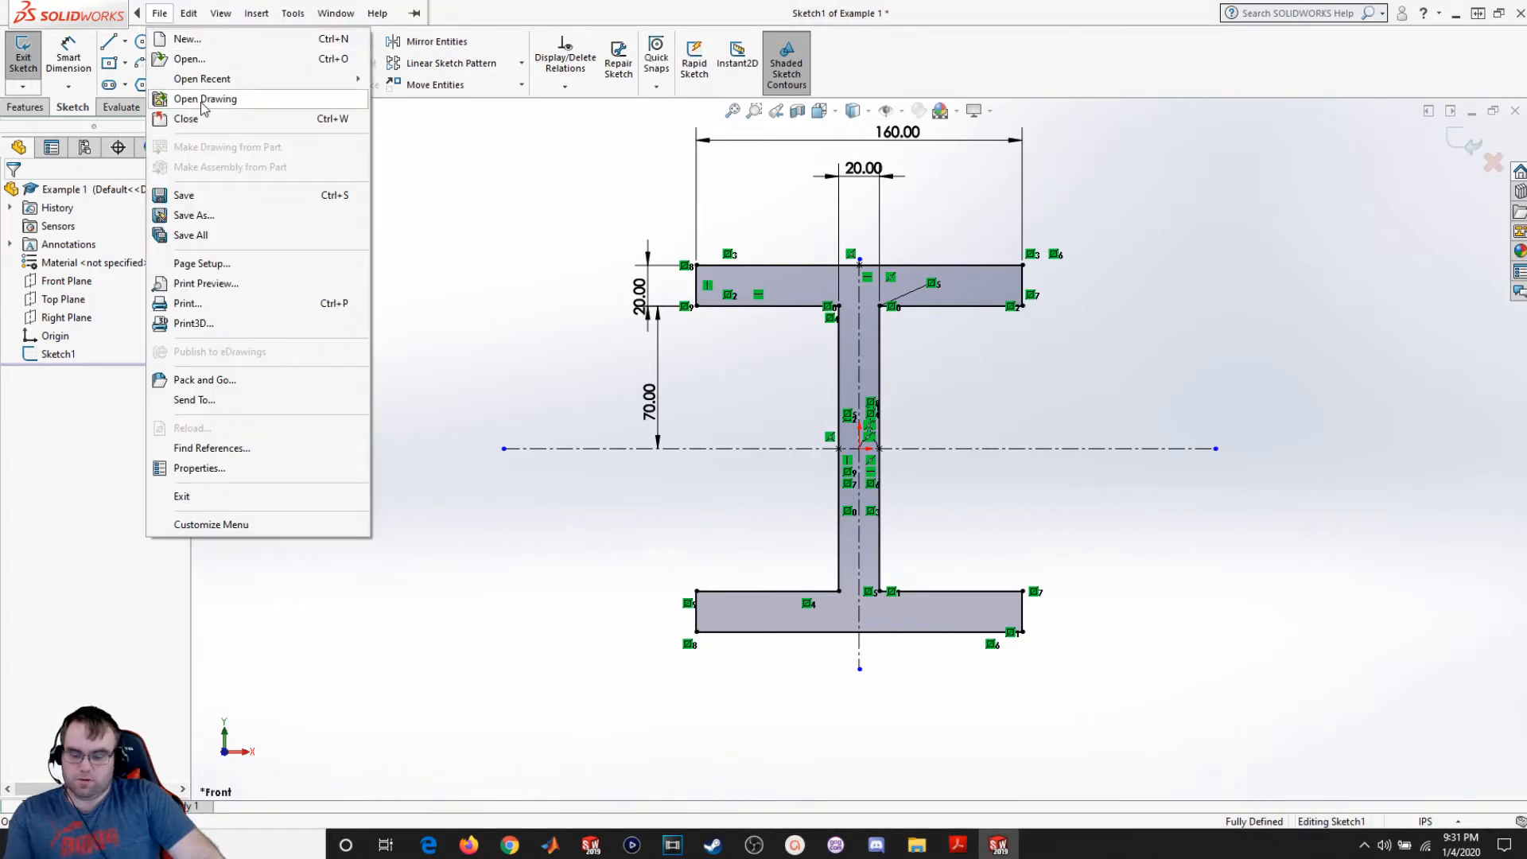
left_click(204, 104)
left_click(151, 18)
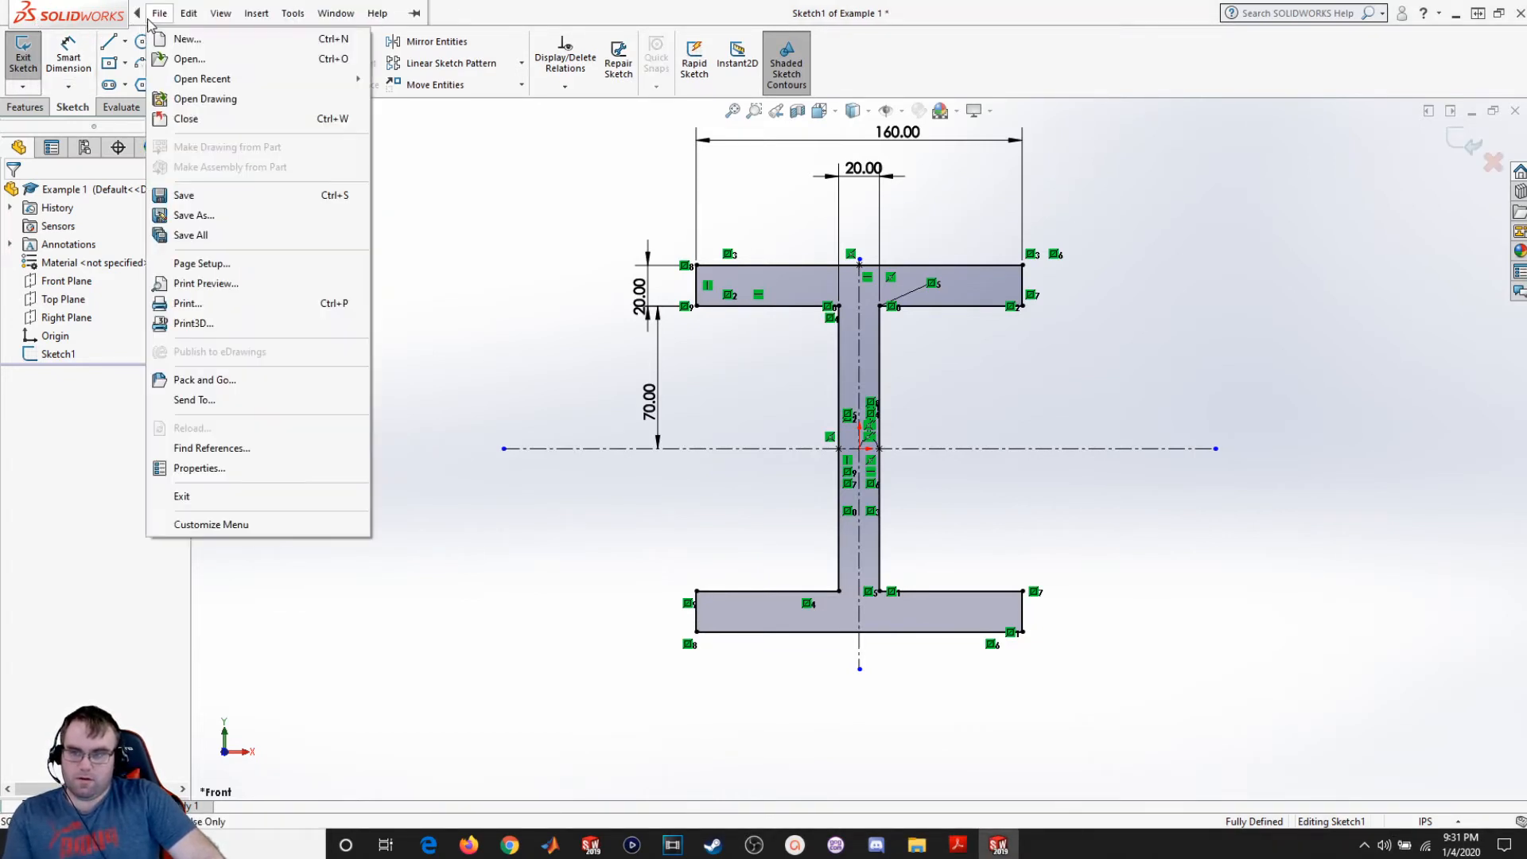
left_click(185, 39)
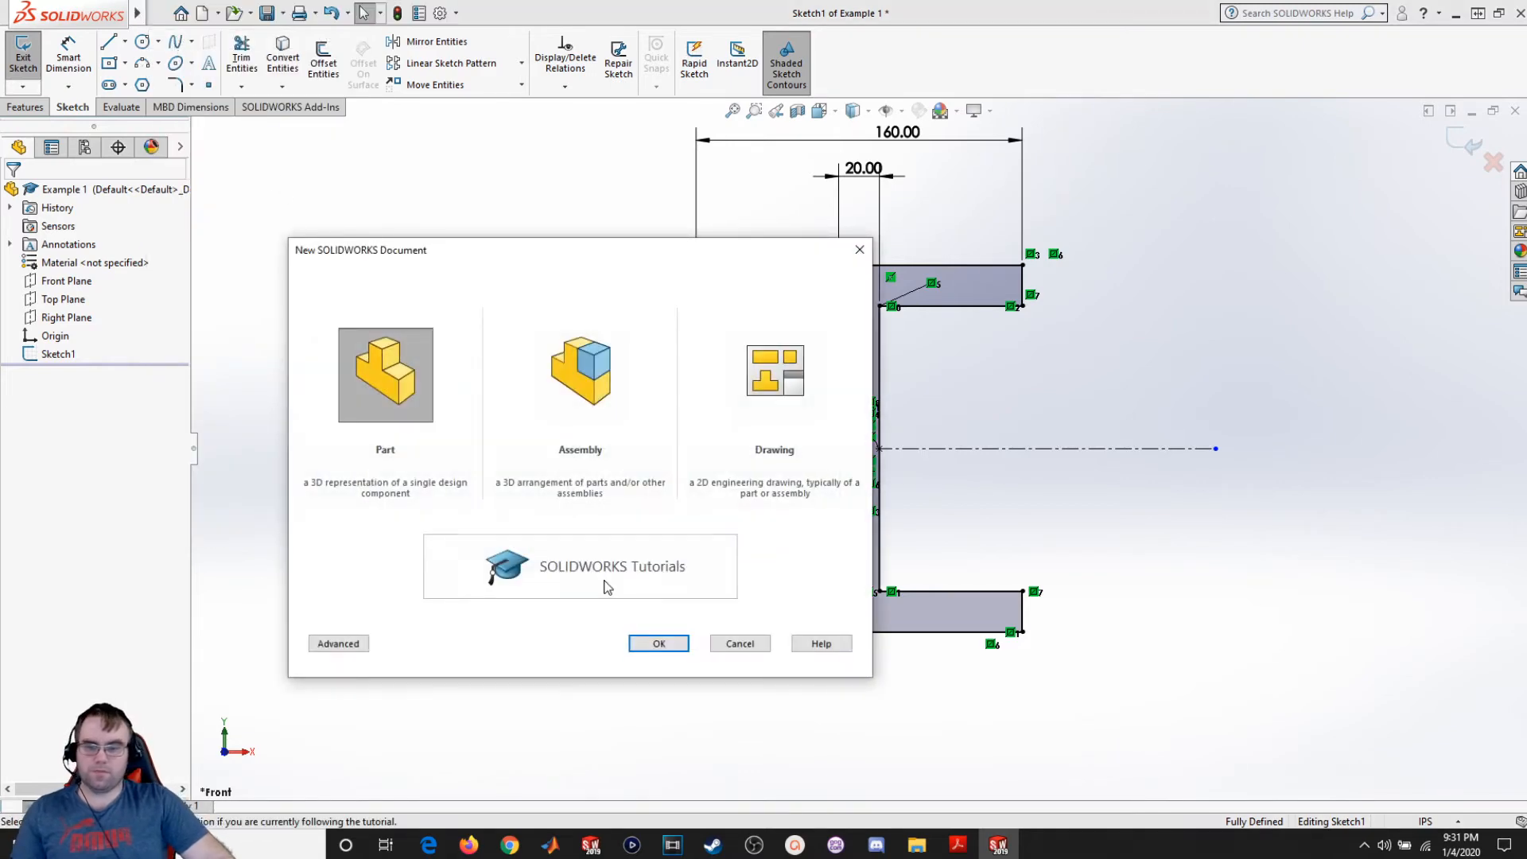
left_click(659, 643)
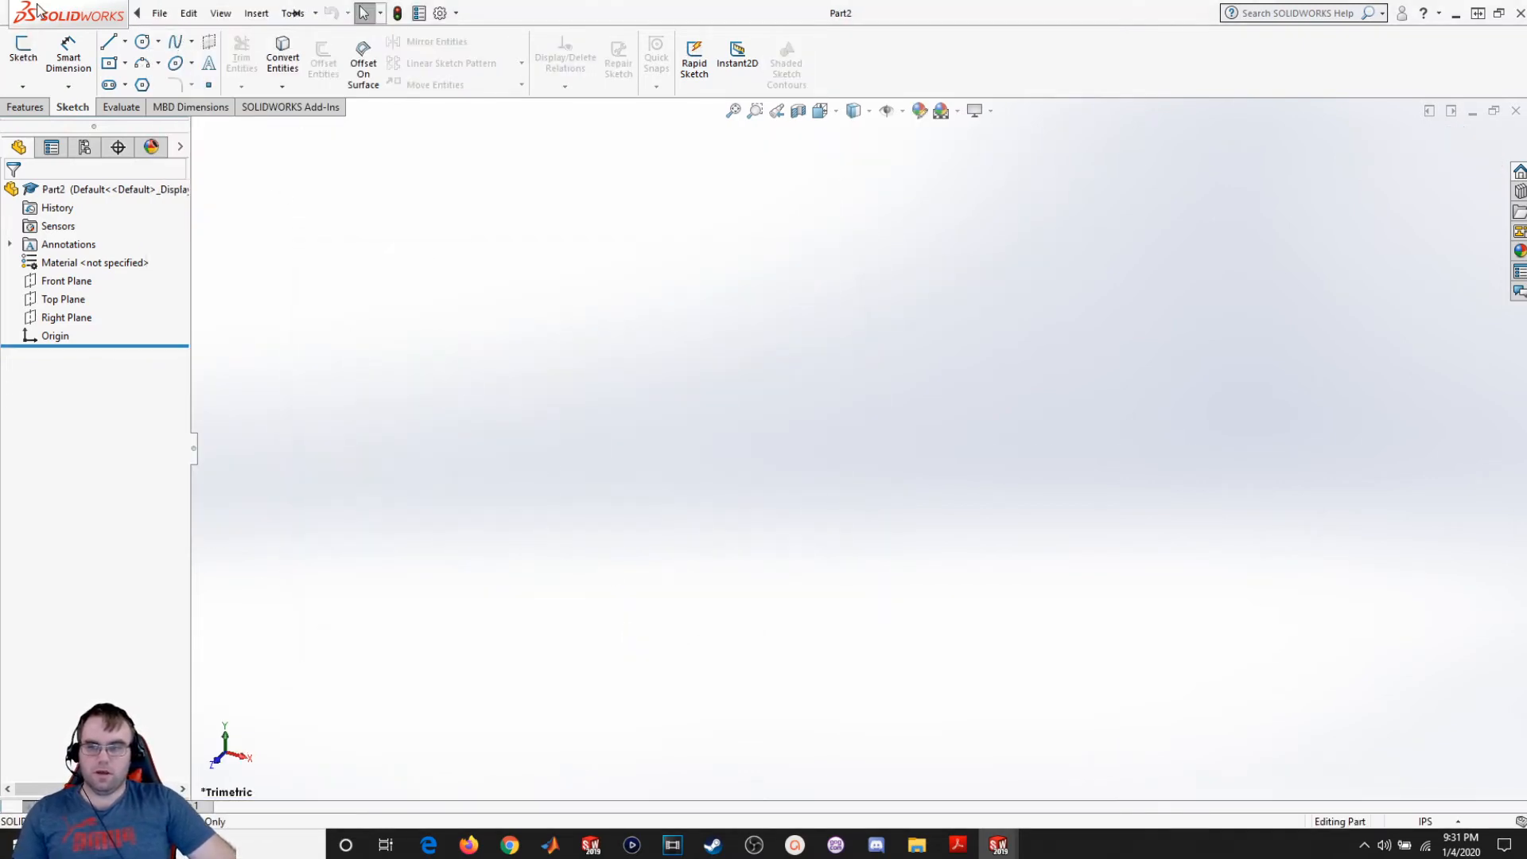
Step: Start a sketch on the Top Plane and draw a circle about 7.9 in in diameter centred on the origin
left_click(23, 49)
left_click(704, 287)
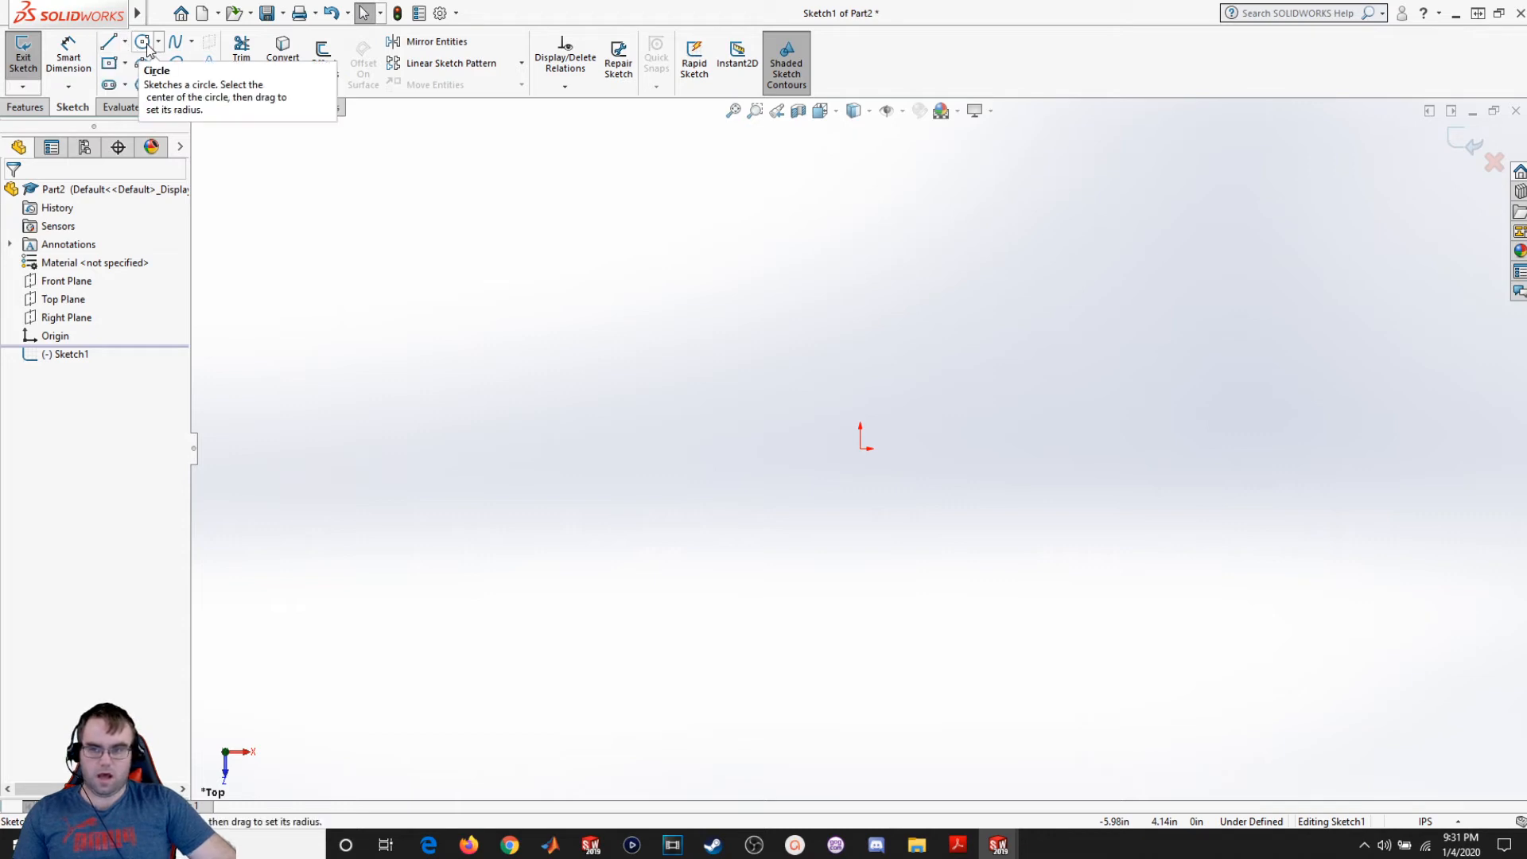
left_click(142, 42)
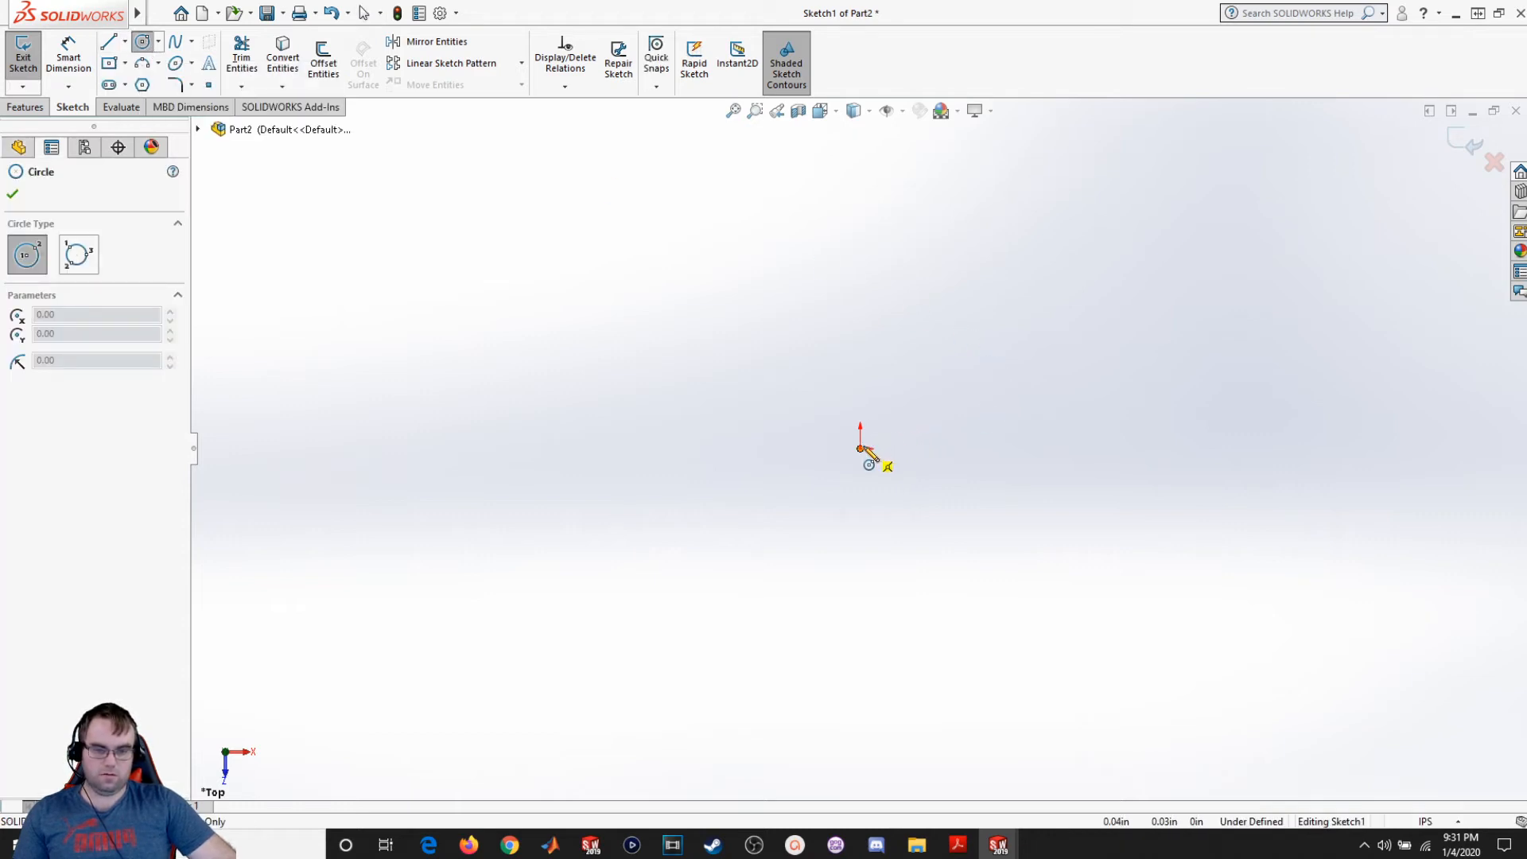
left_click(859, 448)
left_click(1048, 179)
key("Escape")
key("Escape")
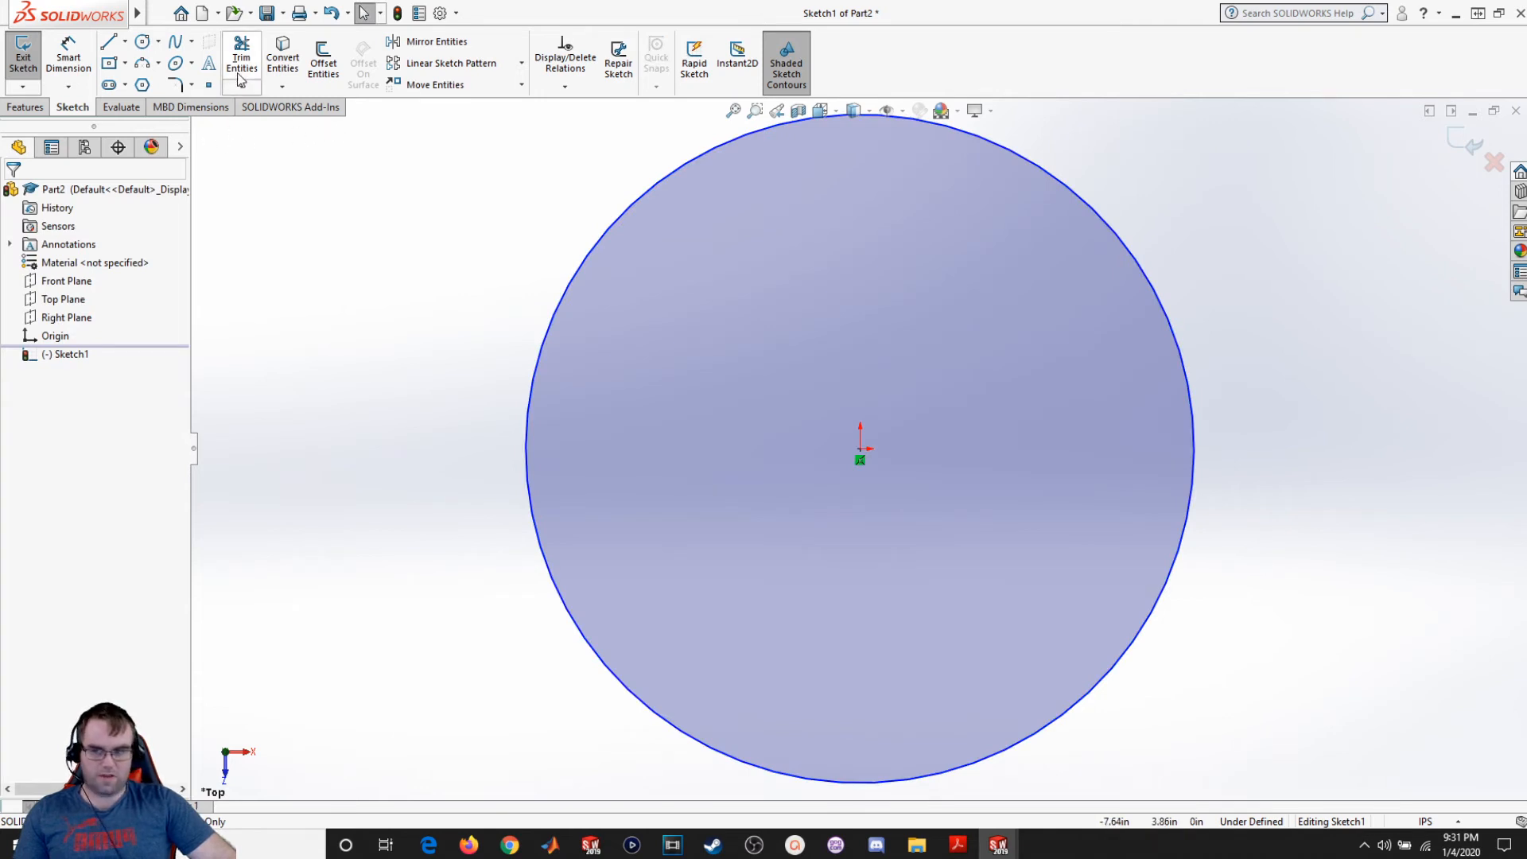
Step: Draw a horizontal centerline about 12 in long through the origin, extending beyond both sides of the circle
left_click(125, 41)
left_click(148, 82)
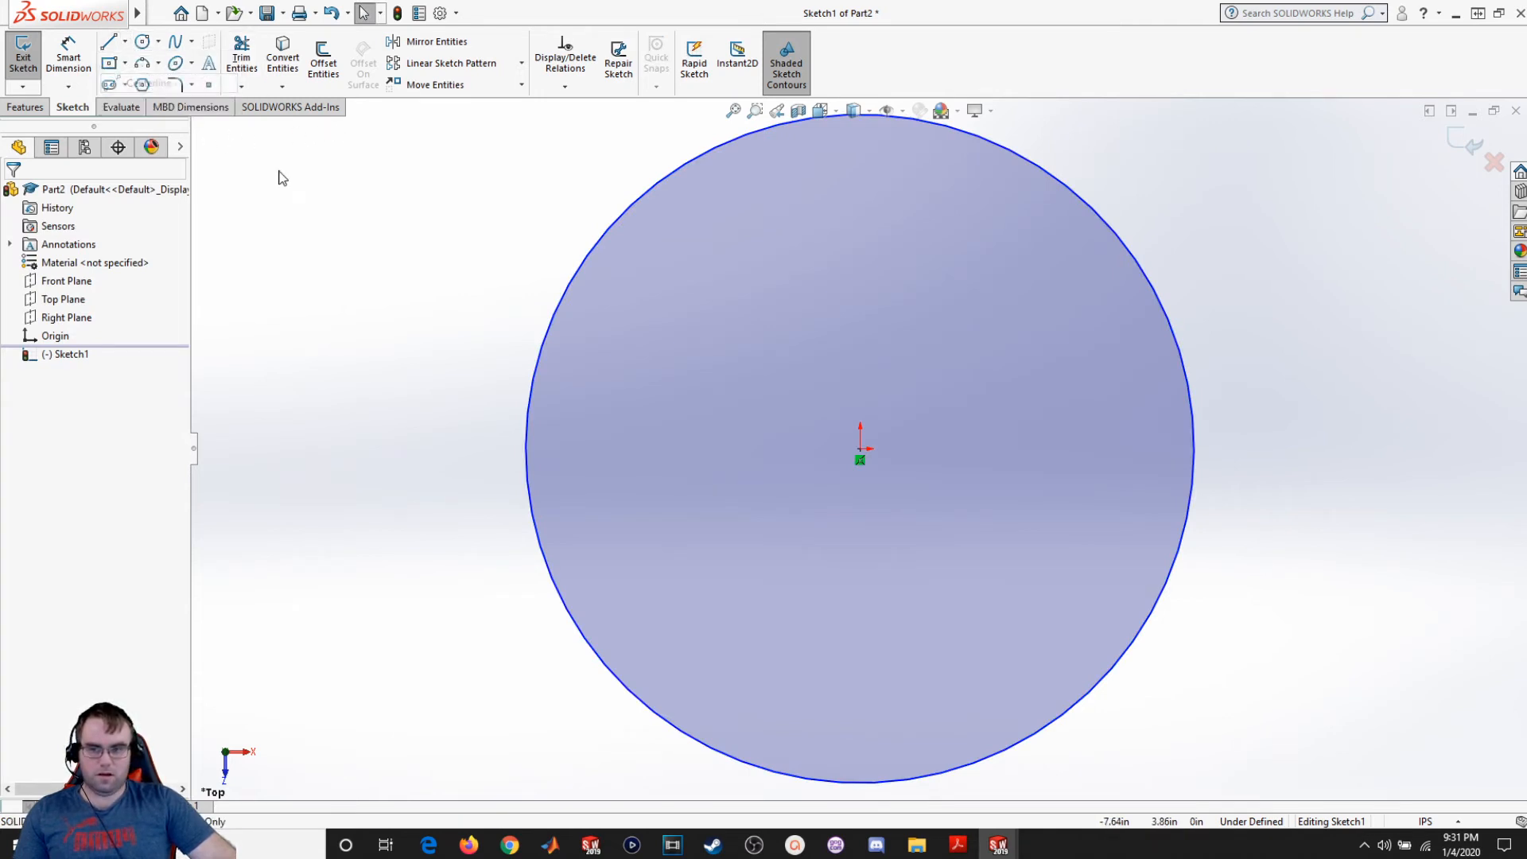
left_click(372, 448)
left_click(1389, 448)
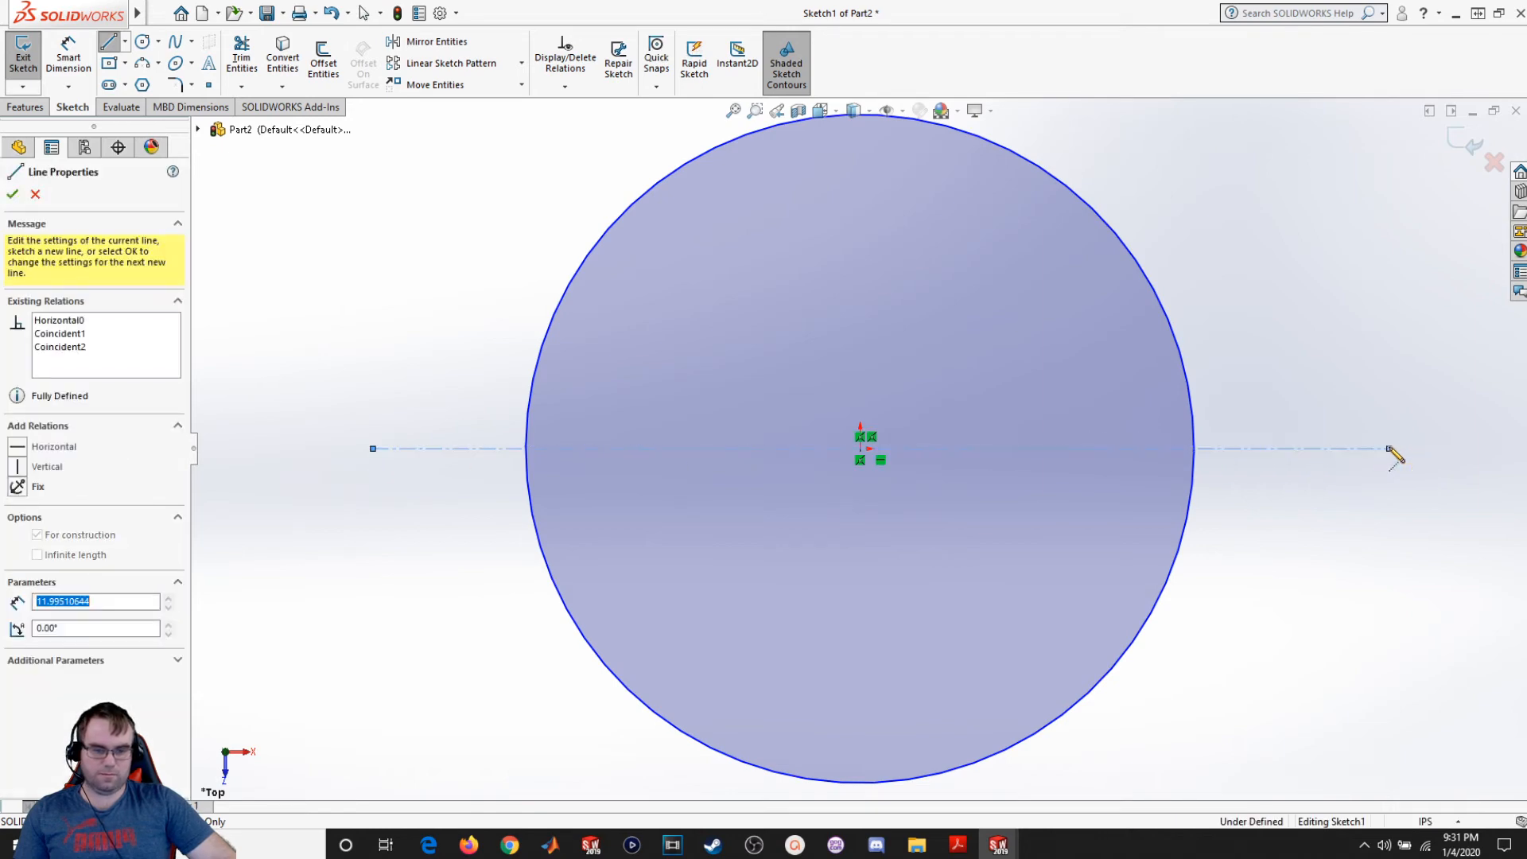
key("Escape")
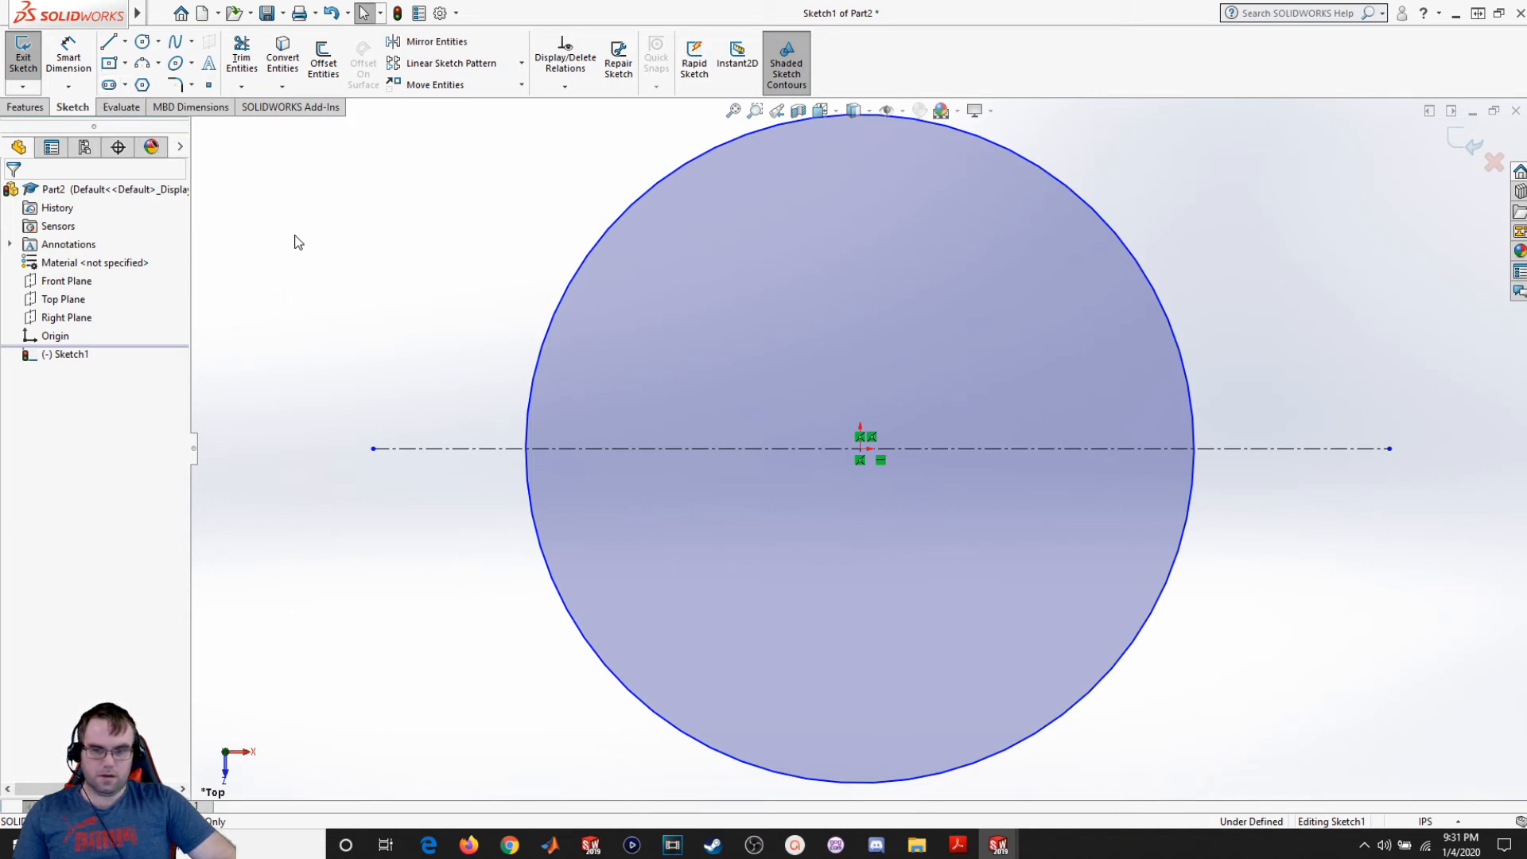
Step: Dimension the circle's diameter as 100 in
left_click(70, 64)
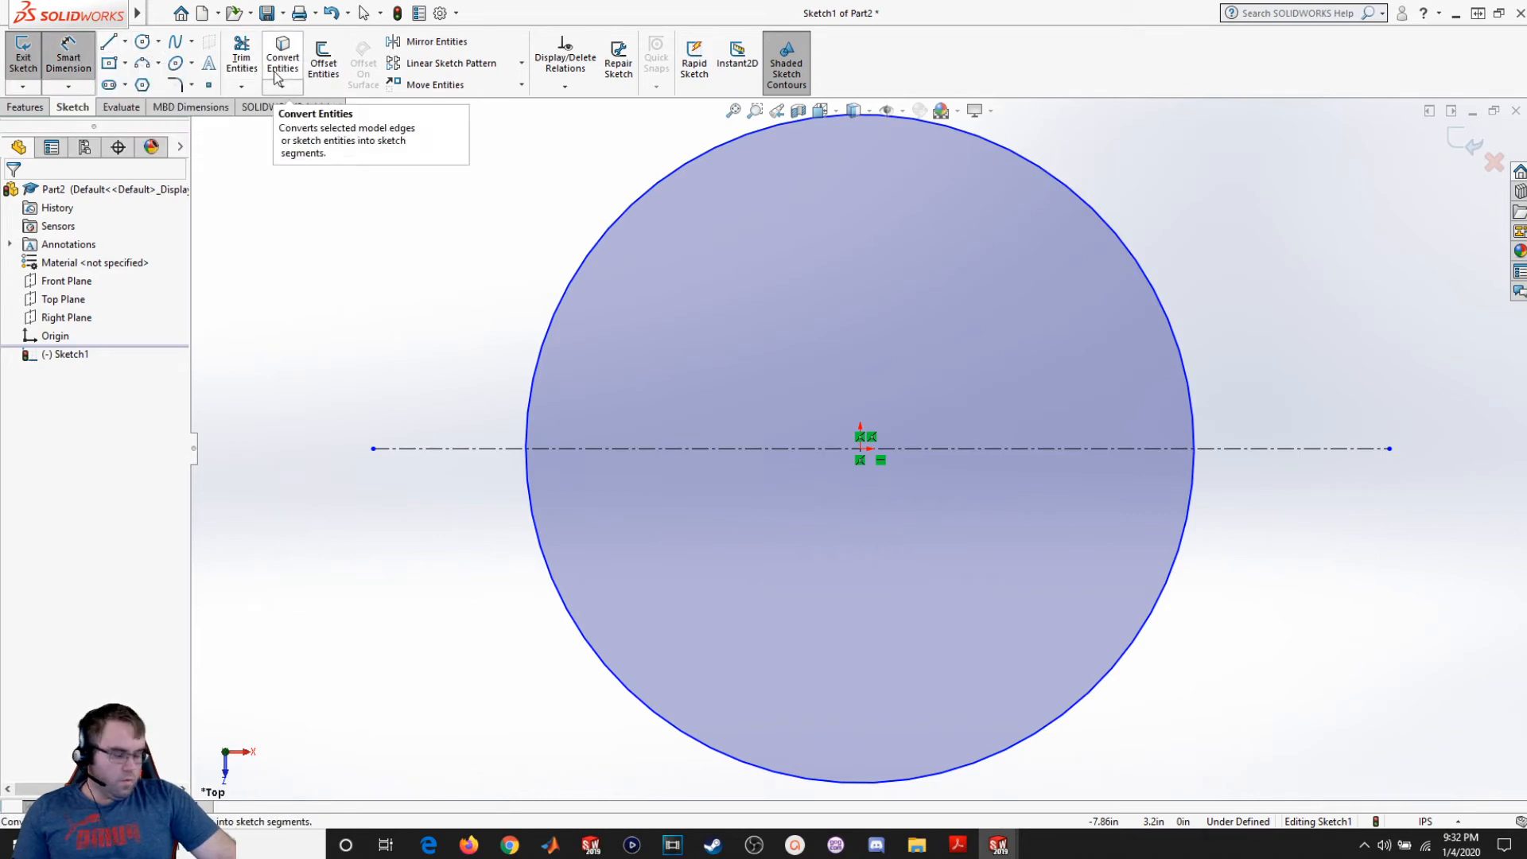
left_click(625, 213)
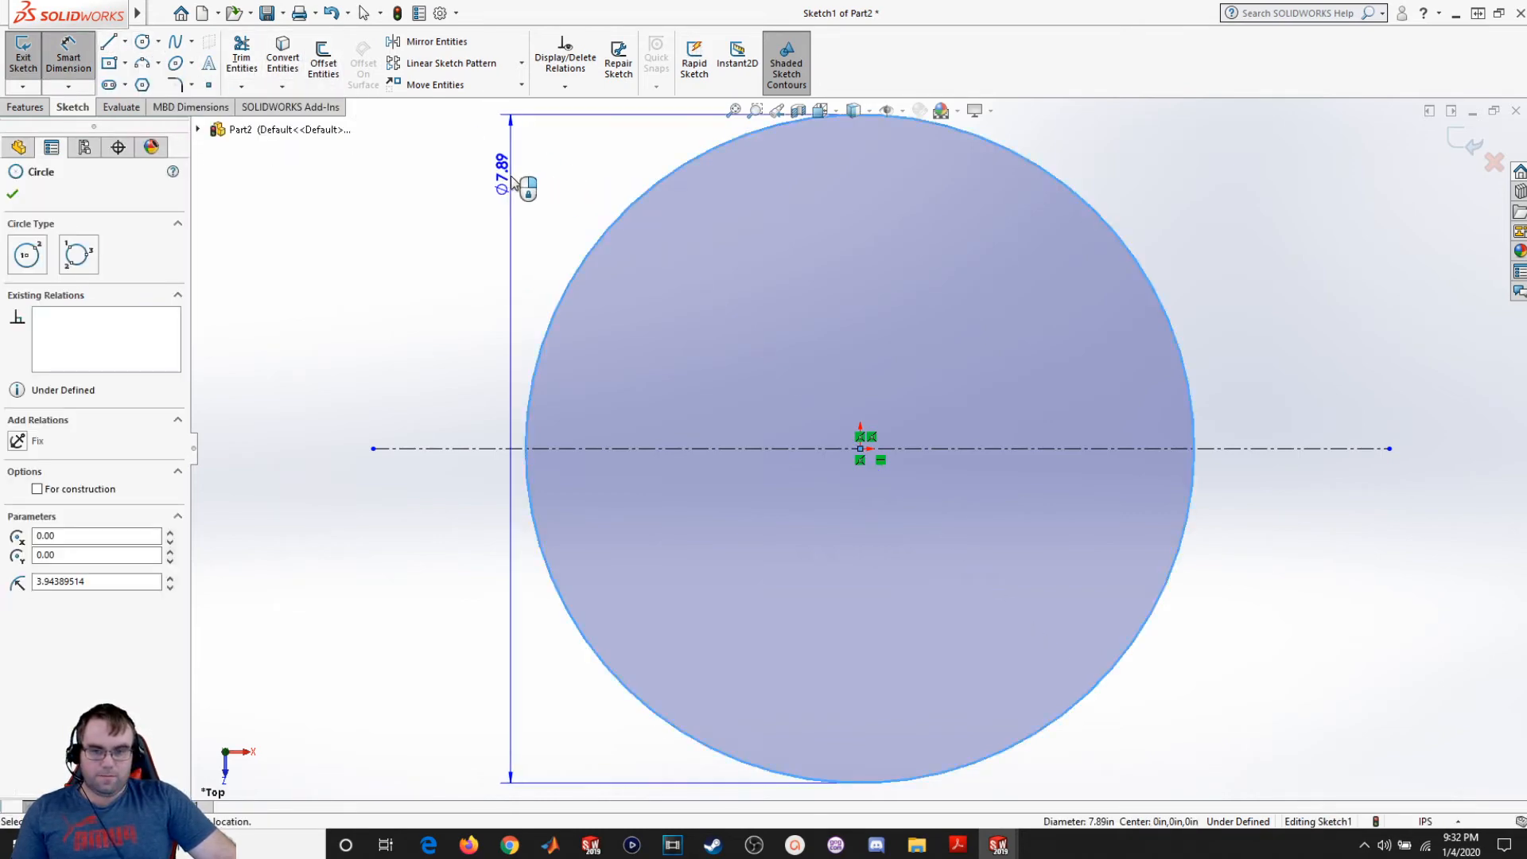
left_click(523, 181)
type("10")
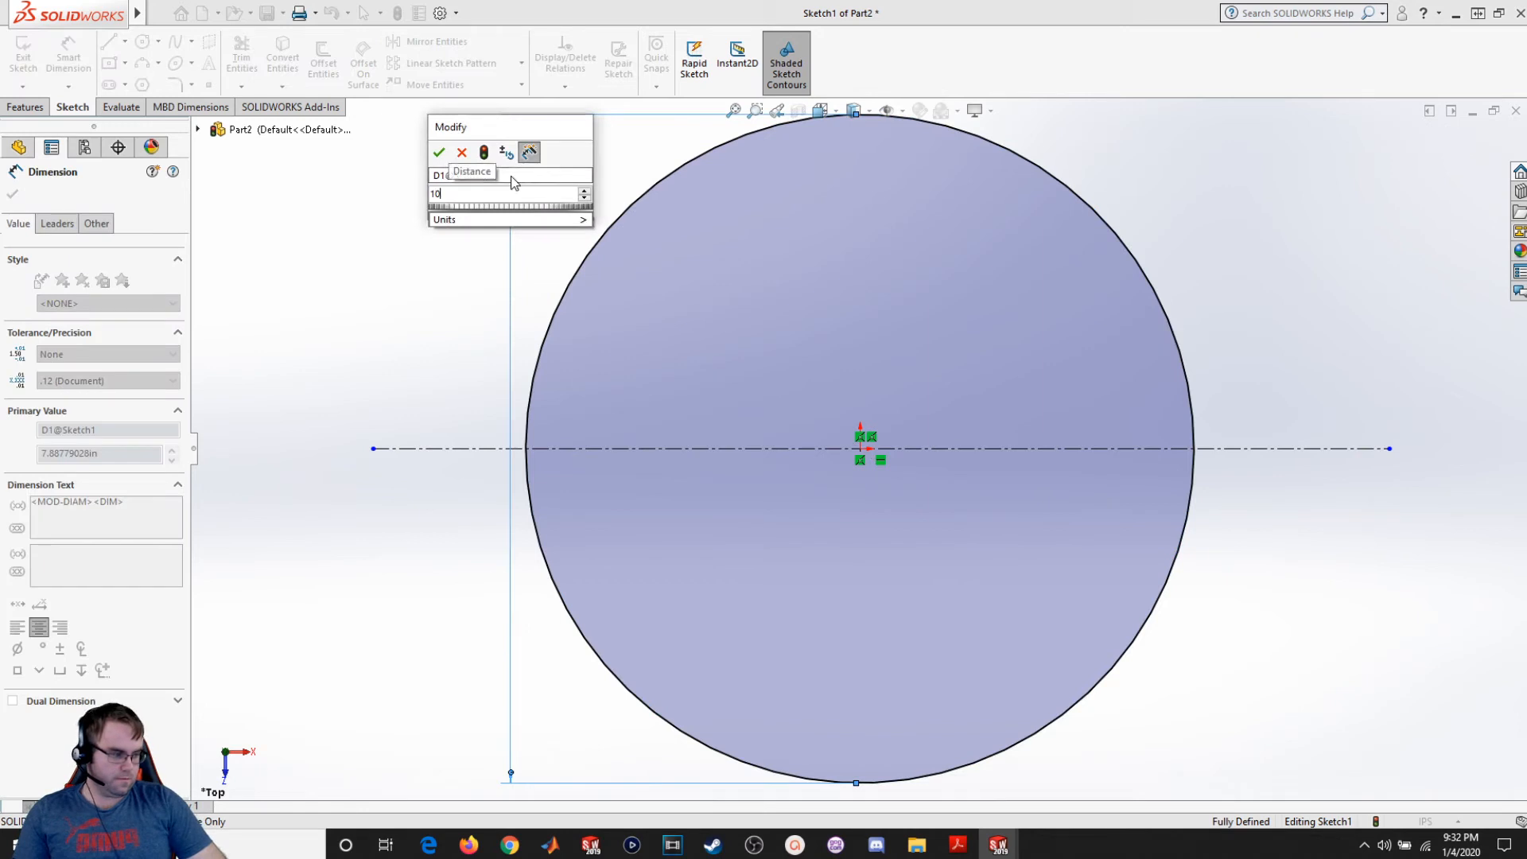
type("0")
key("Return")
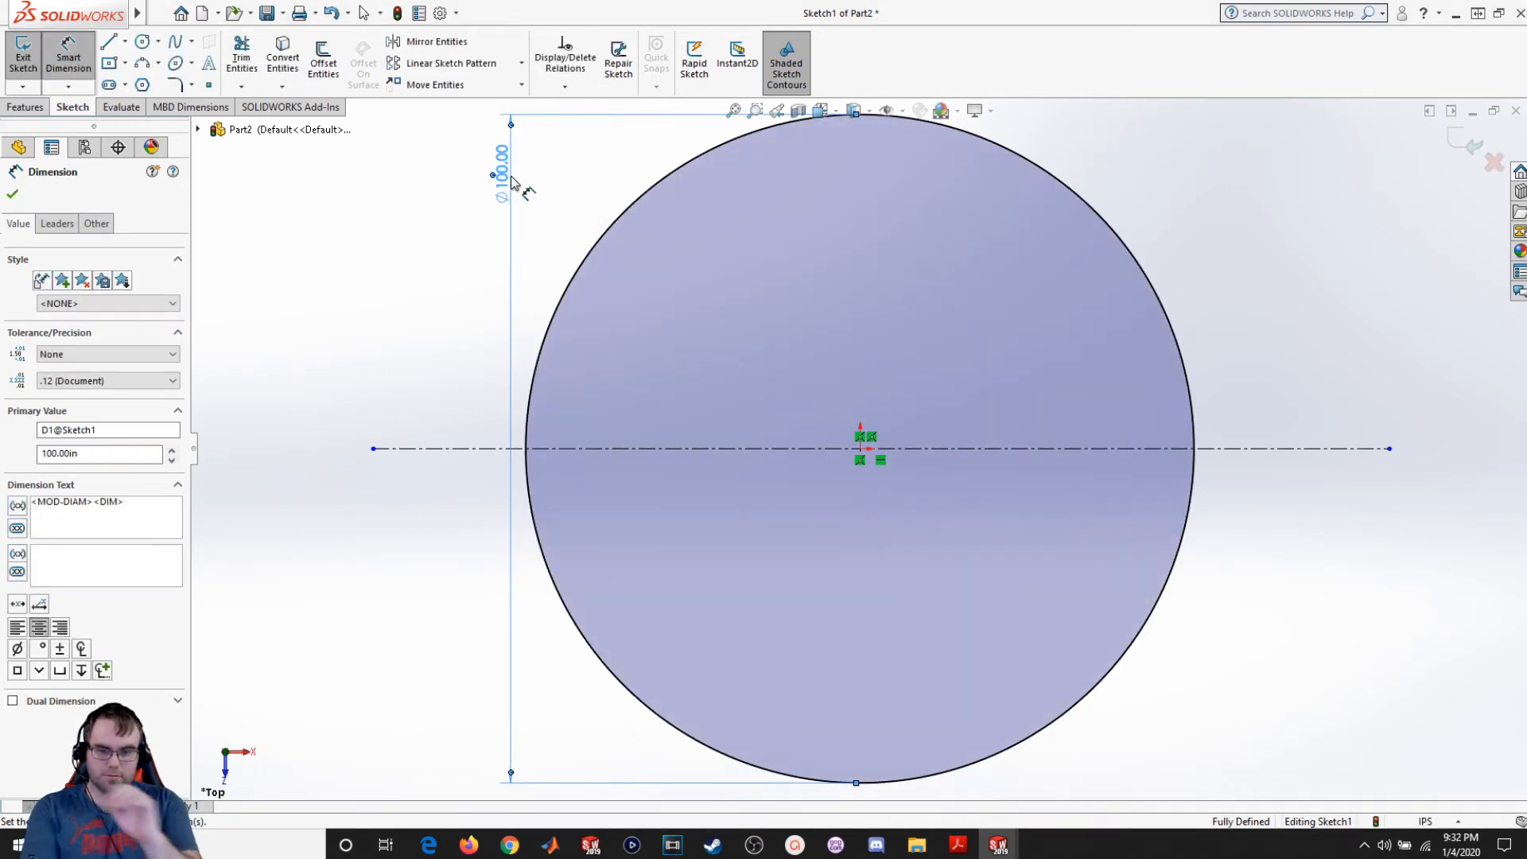
left_click(12, 194)
Step: Sketch a horizontal line about 21 in long across the circle's left edge above the centerline and trim its part inside the circle
left_click(109, 41)
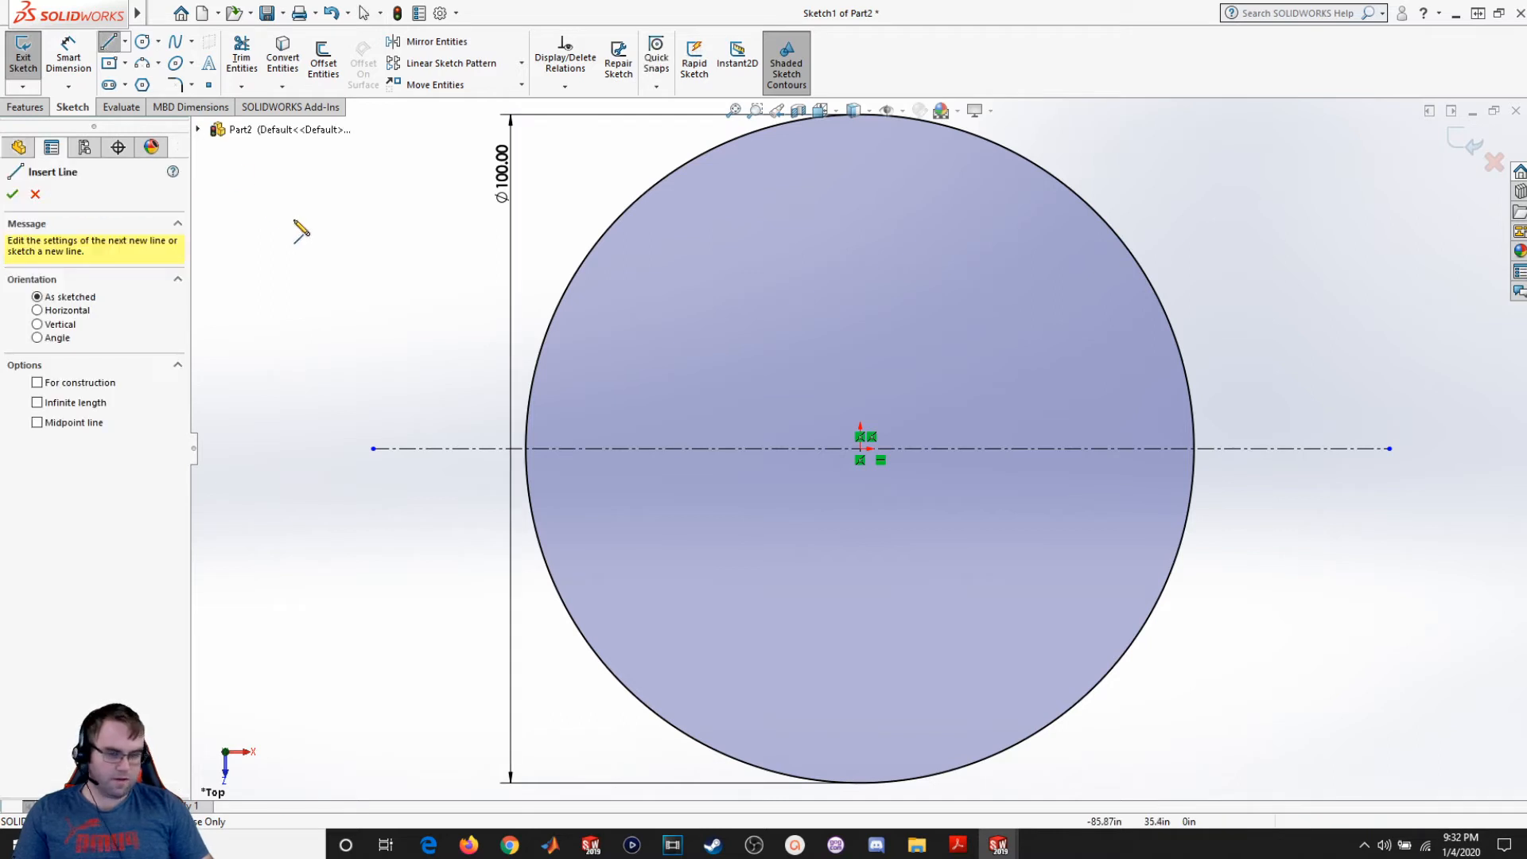
left_click(439, 384)
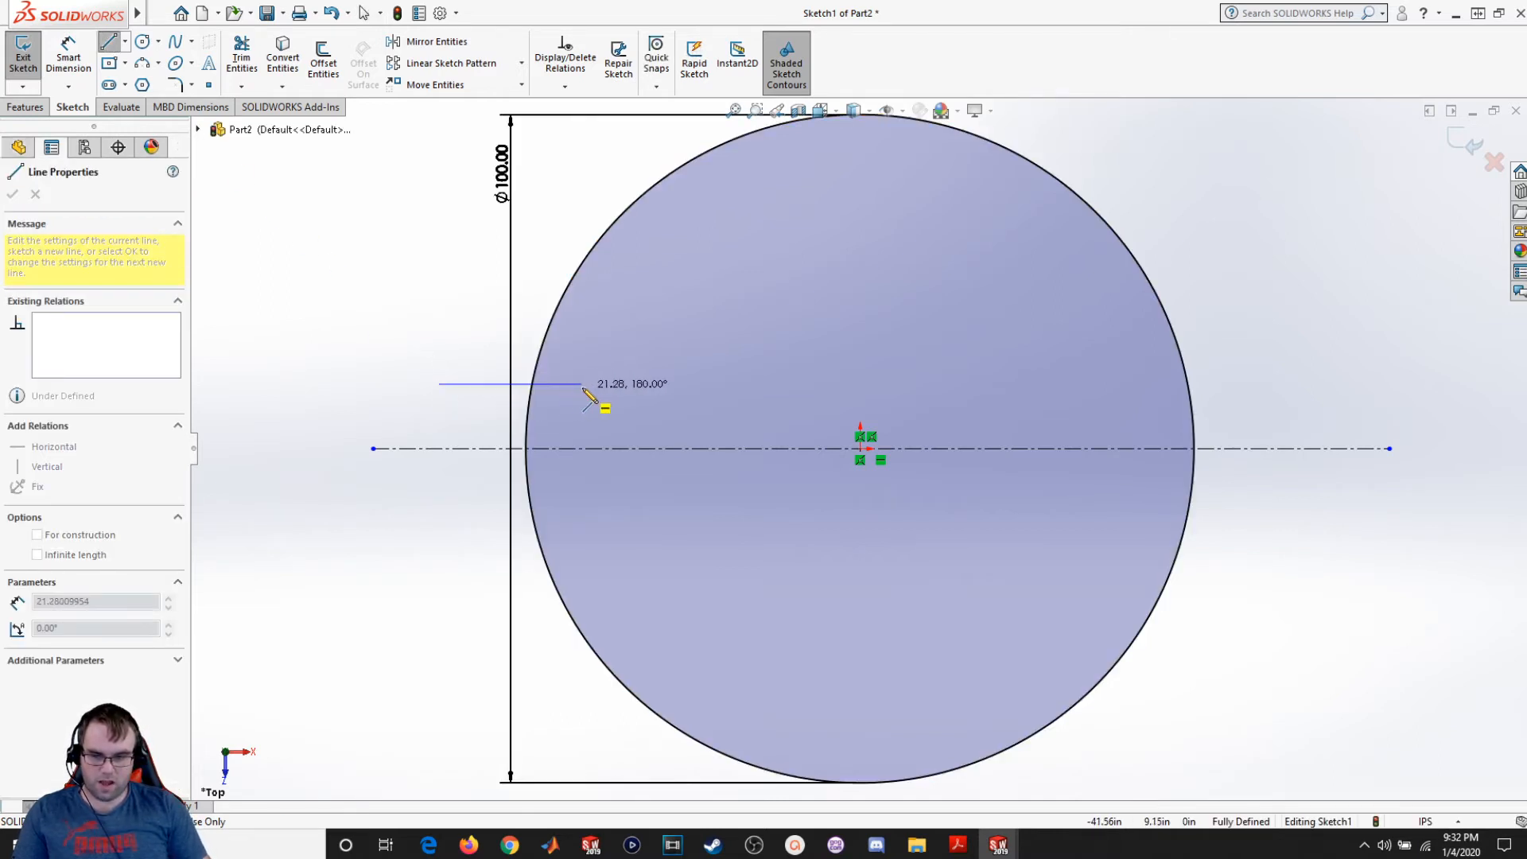
left_click(582, 384)
key("Escape")
key("Escape")
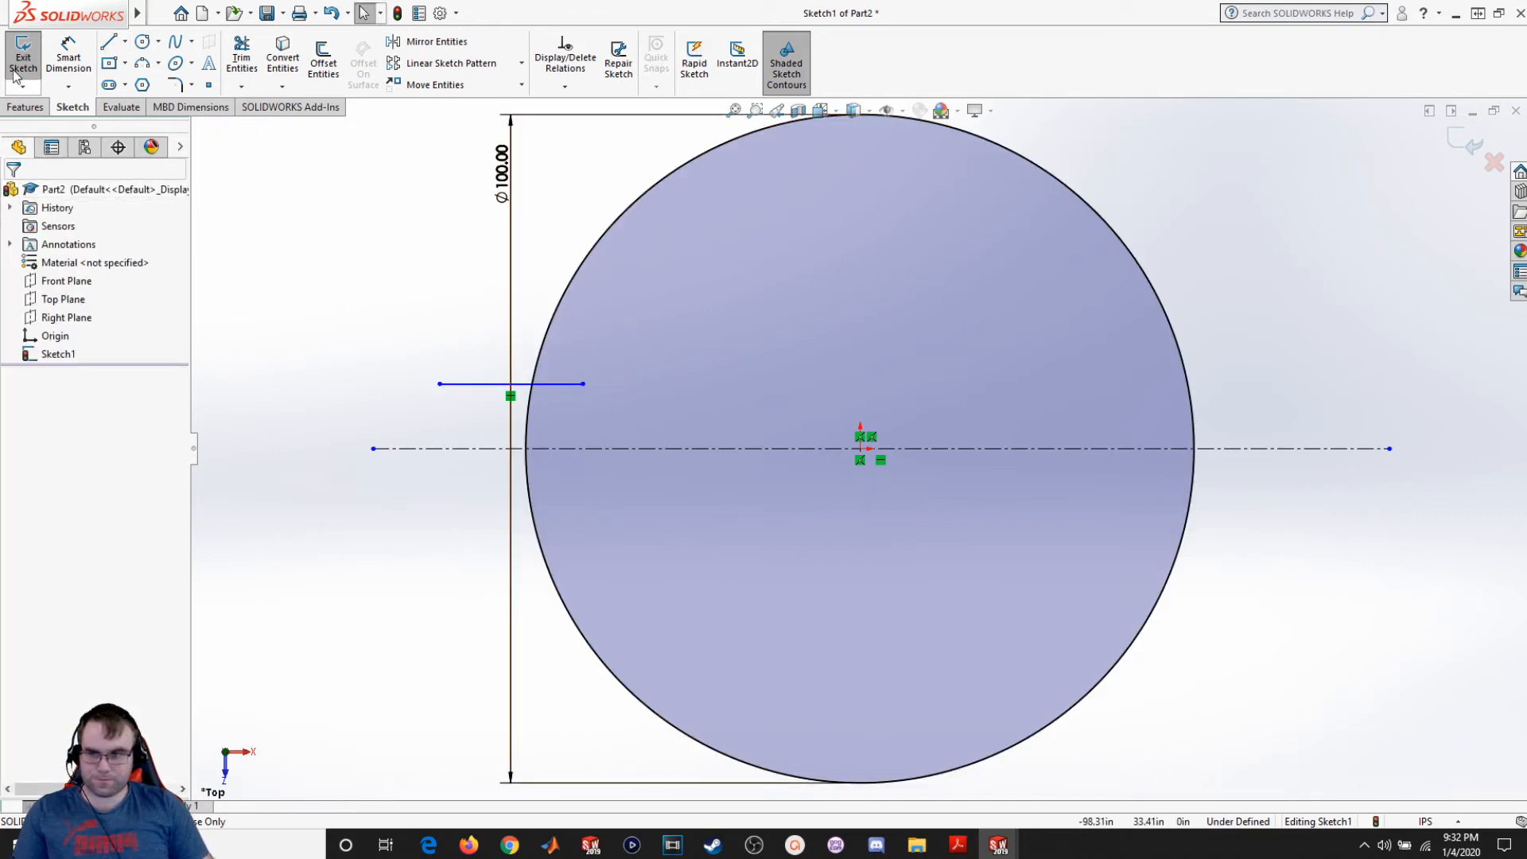
left_click(241, 59)
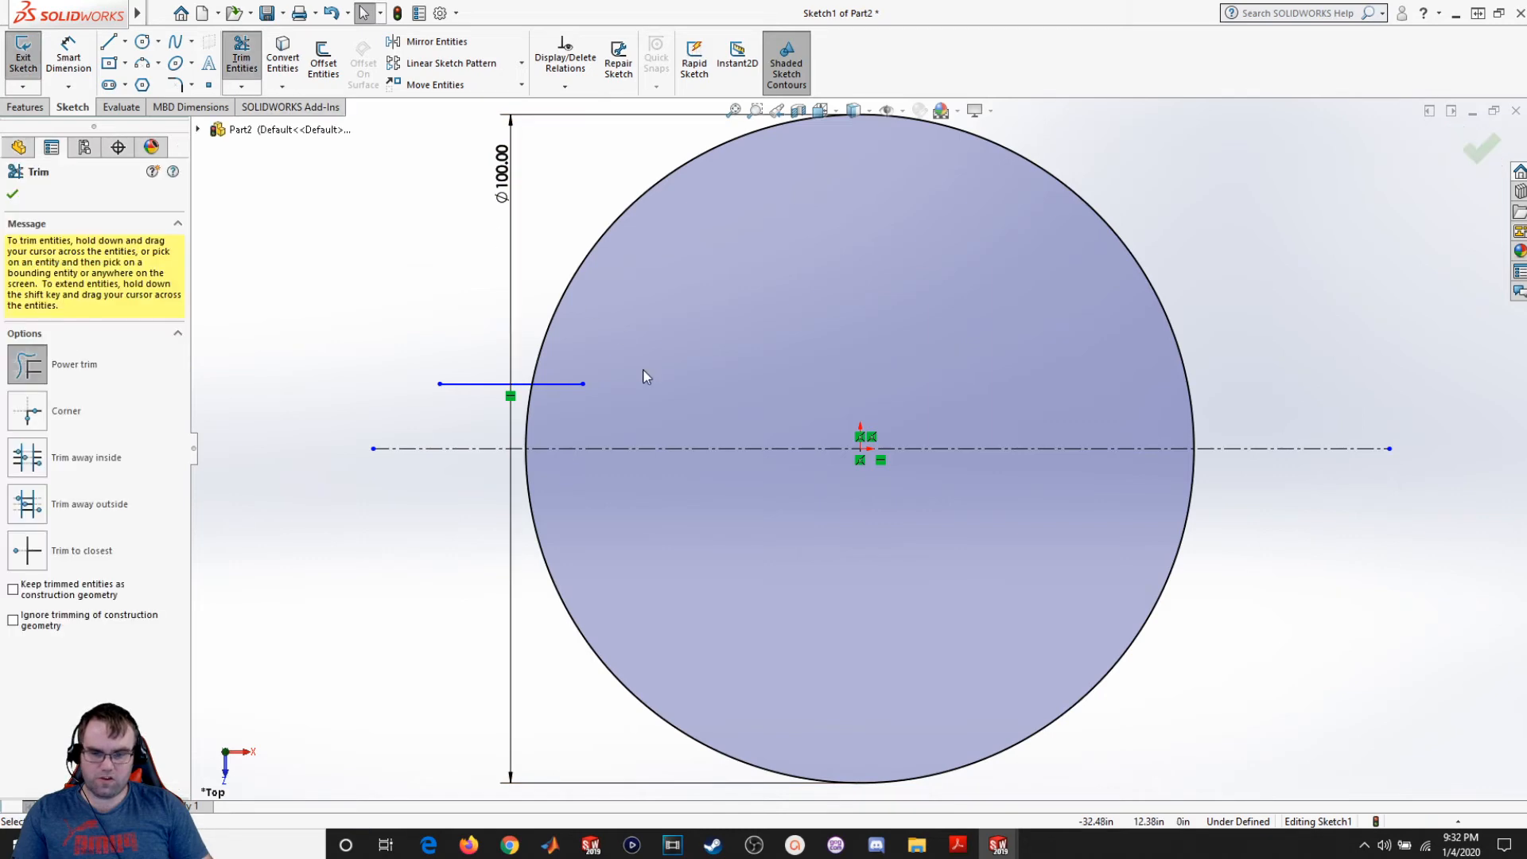
left_click_drag(578, 377, 574, 400)
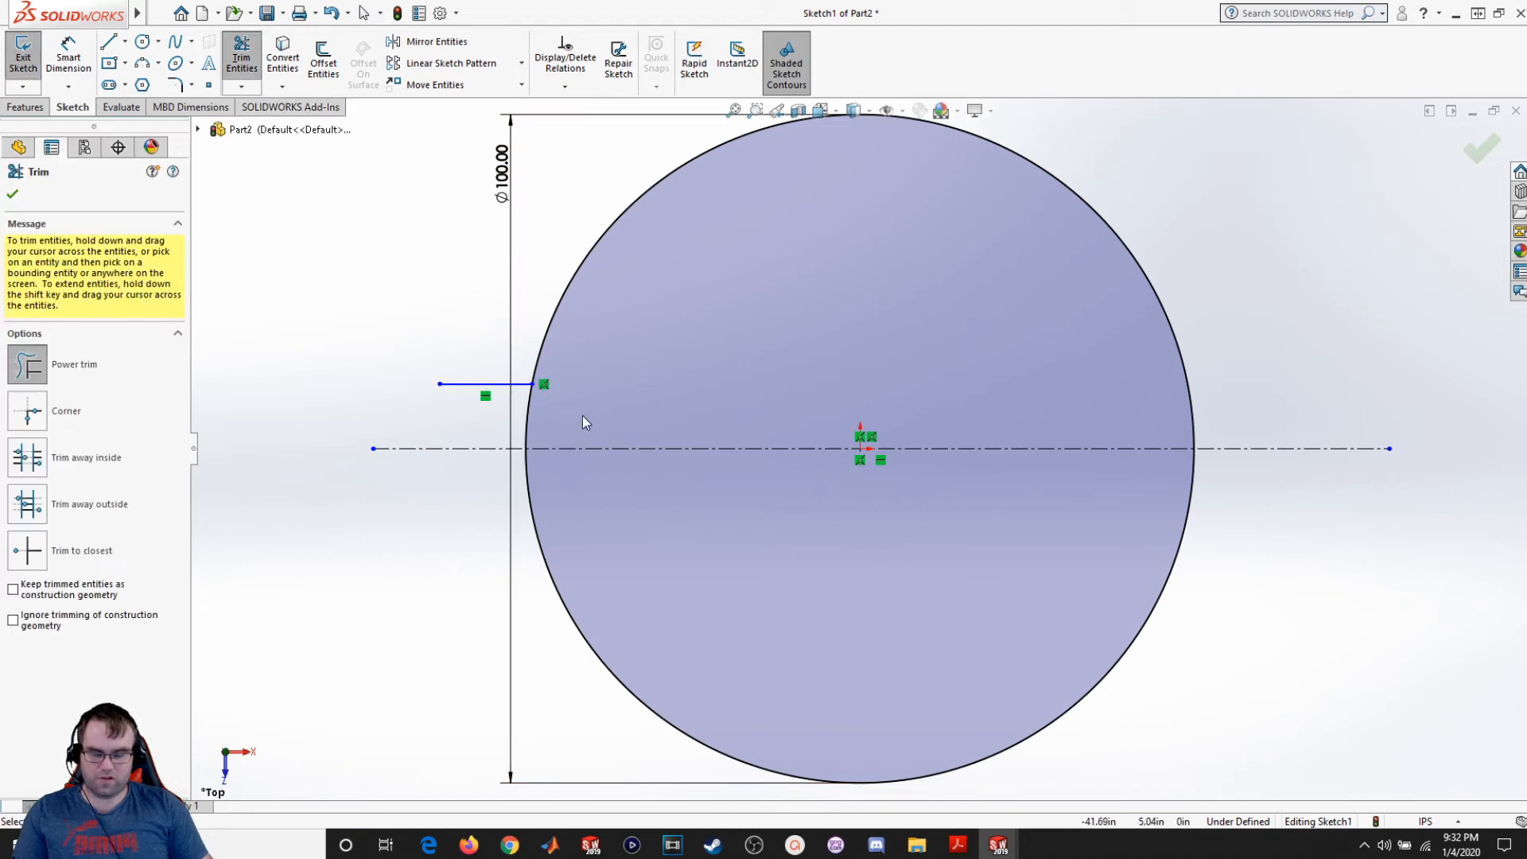
Step: Dimension the horizontal distance from the short line's outer endpoint to the origin as 60 in
left_click(68, 60)
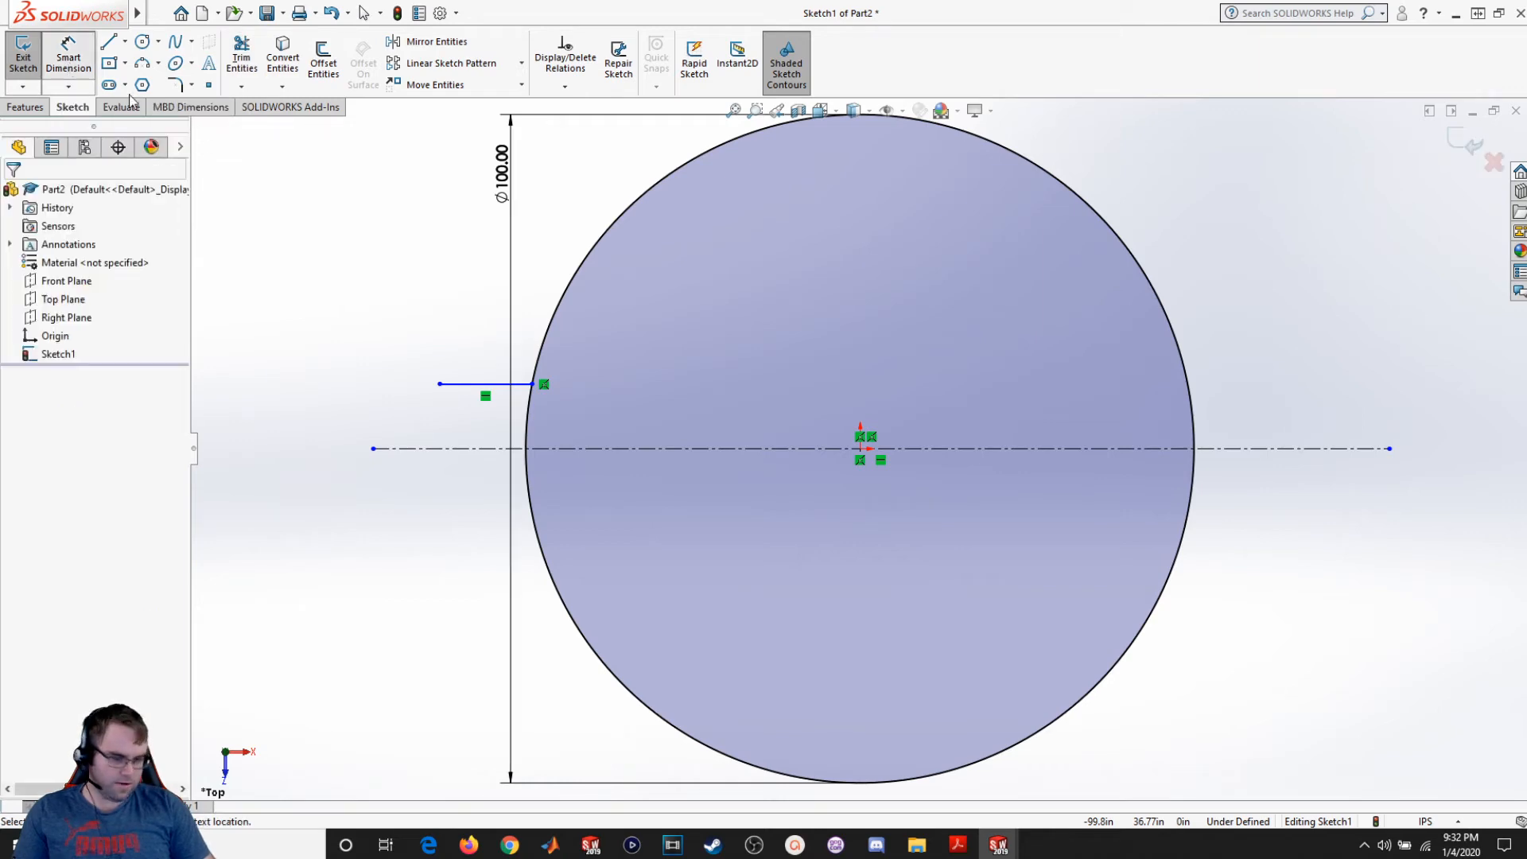
left_click(439, 384)
left_click(860, 448)
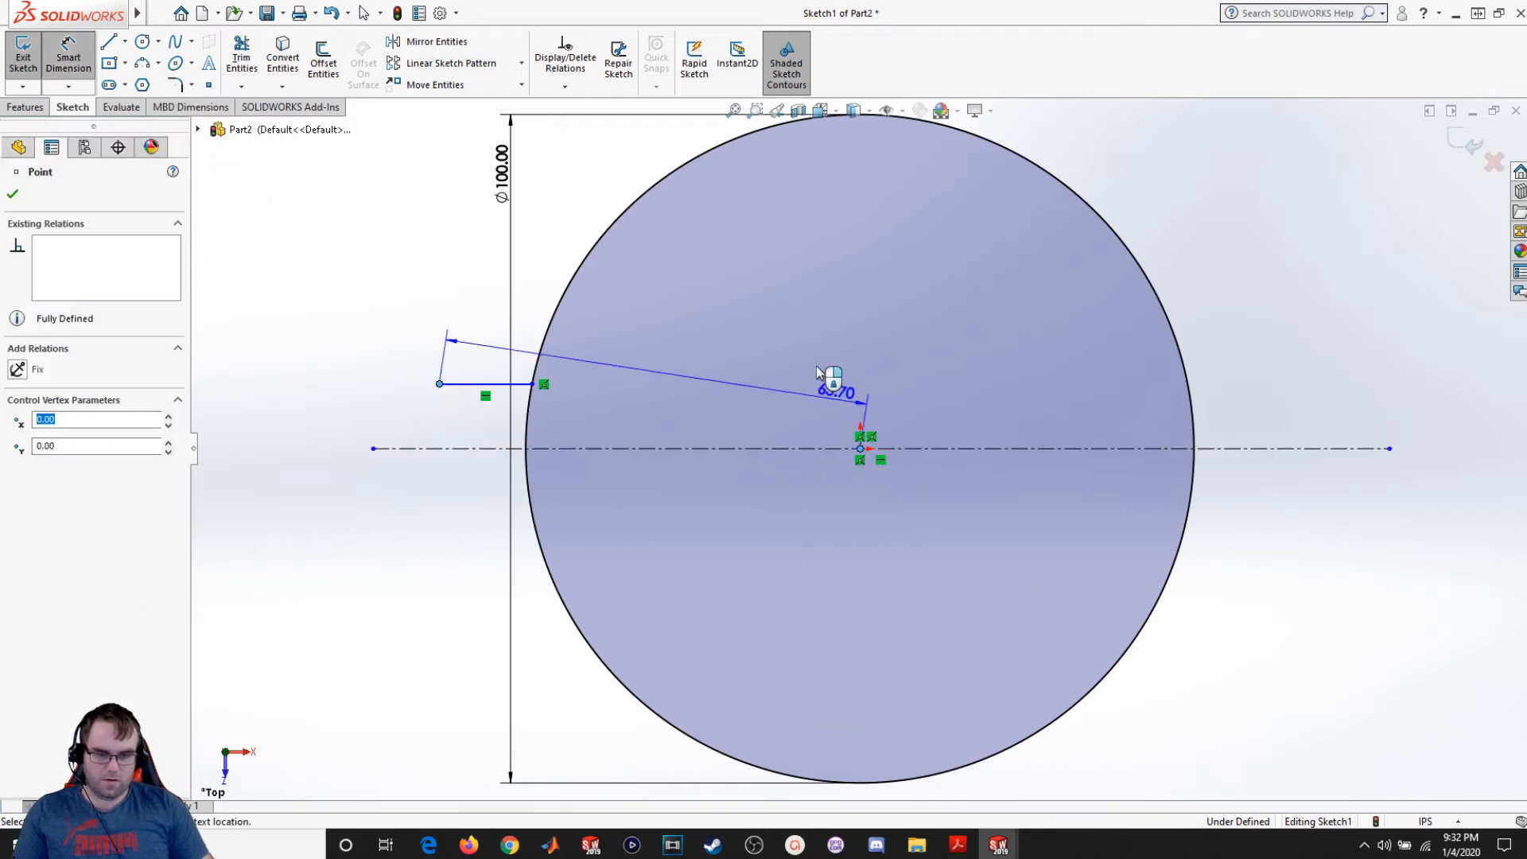
left_click(778, 300)
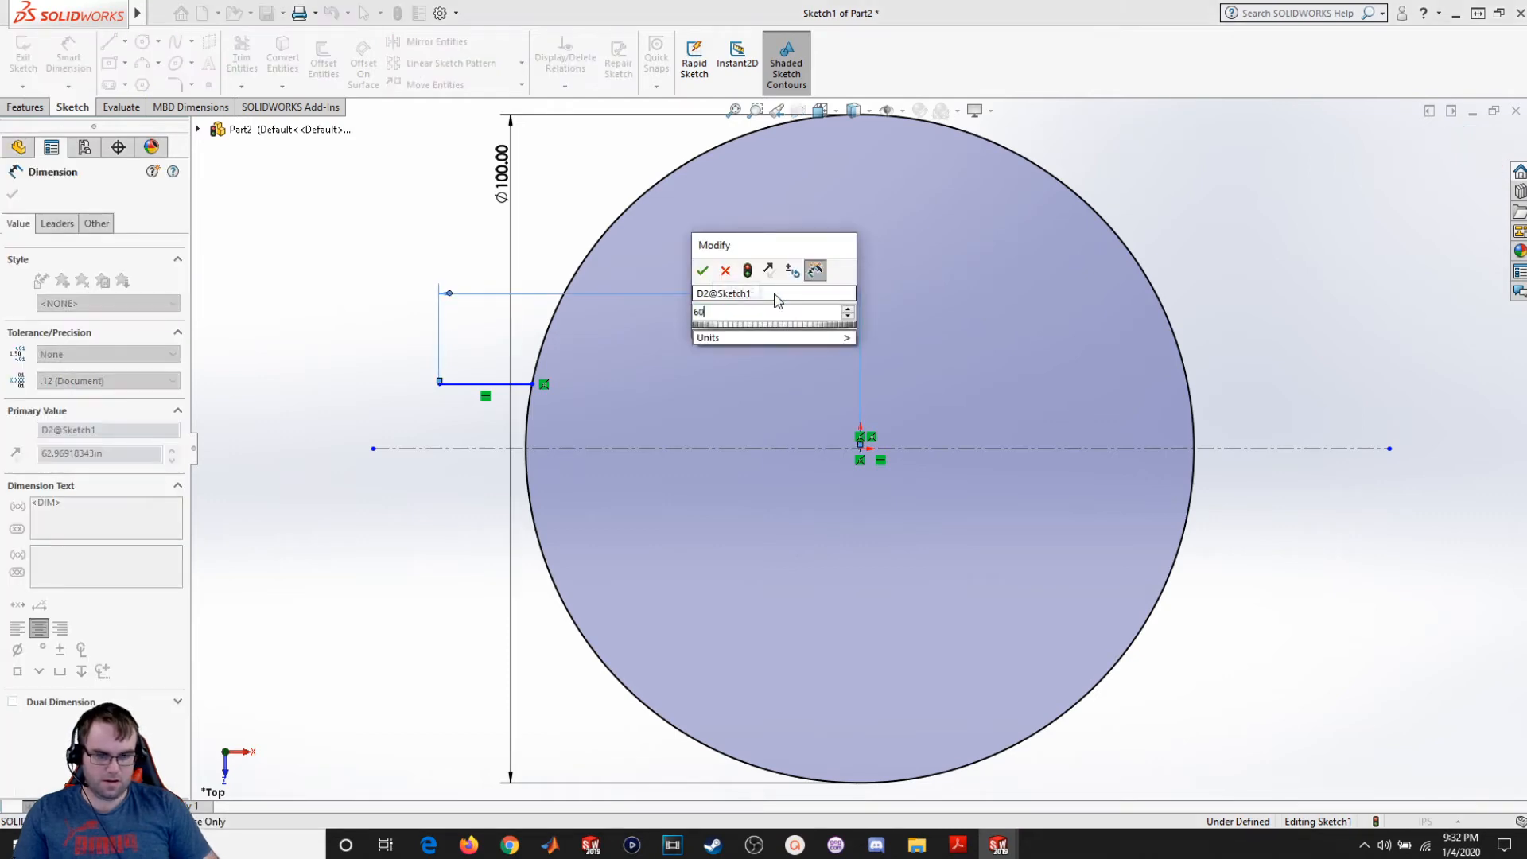
type("60")
key("Return")
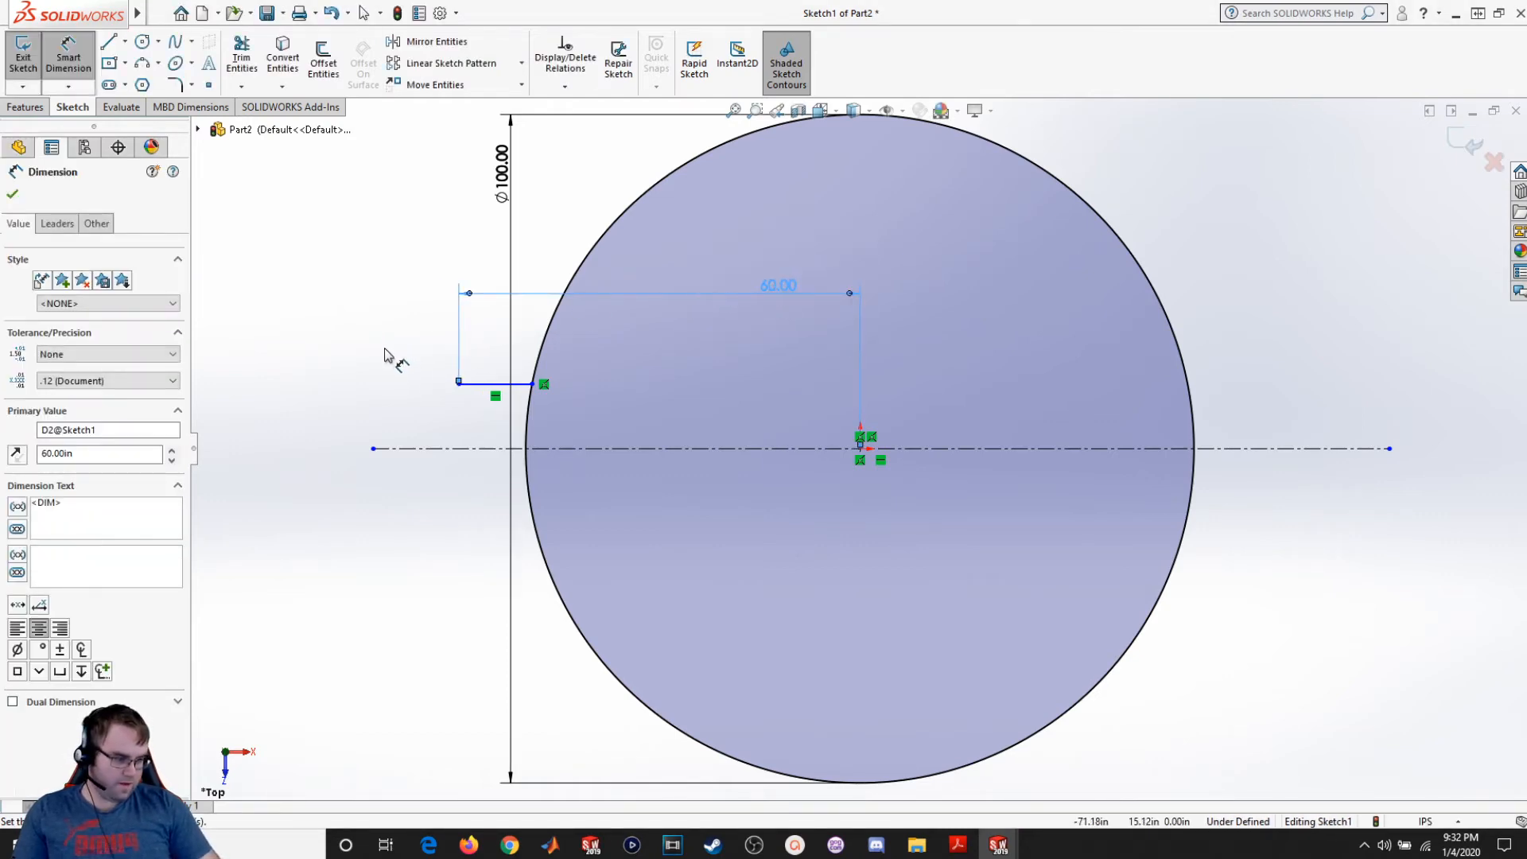
Step: Add a 20 in doubled dimension between the short horizontal line and the centerline
left_click(486, 385)
left_click(481, 446)
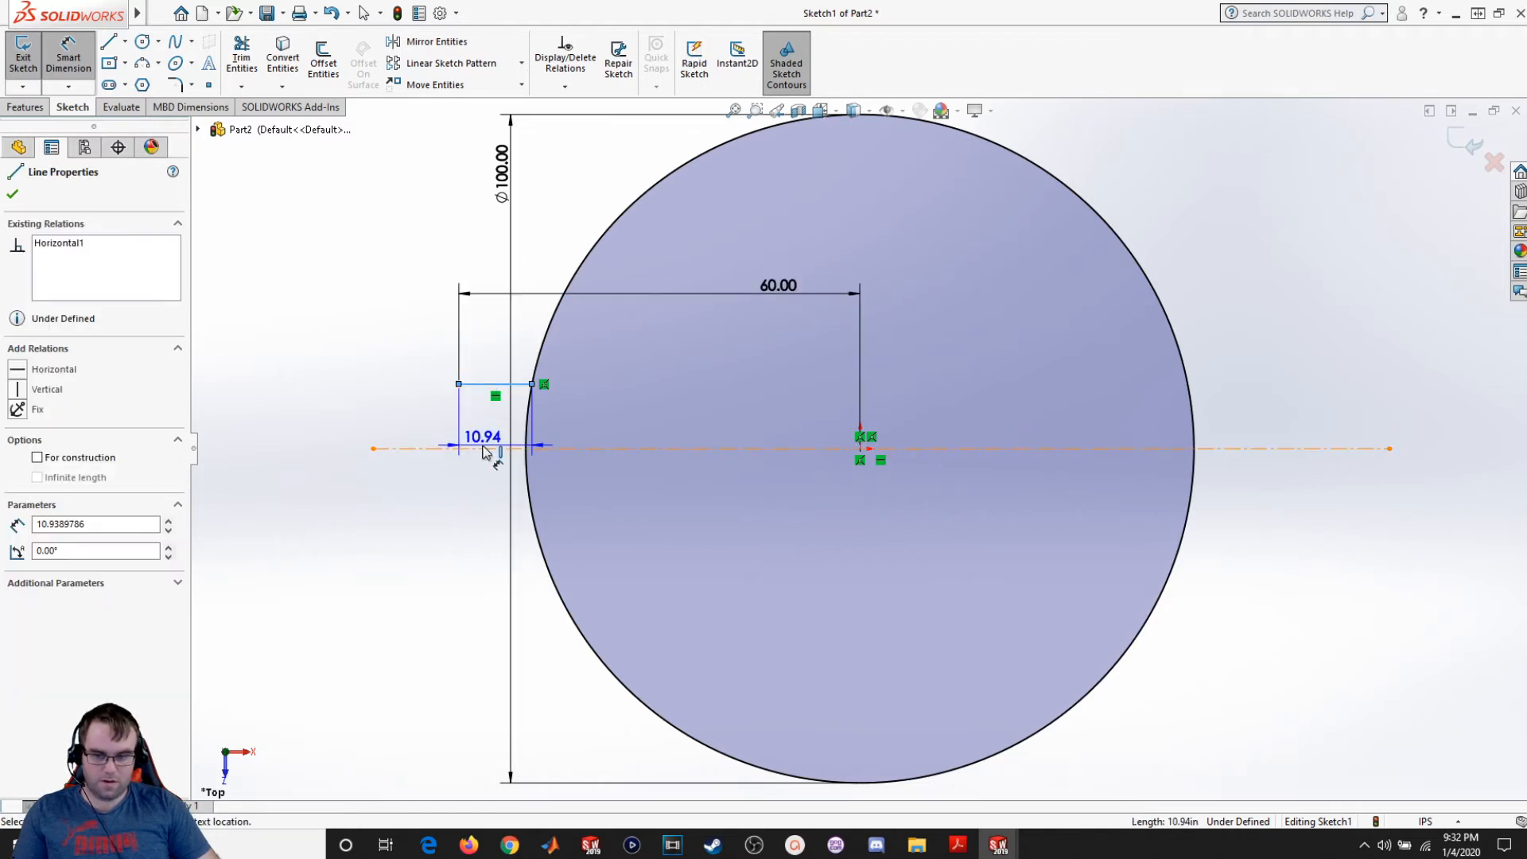
left_click(463, 497)
type("20")
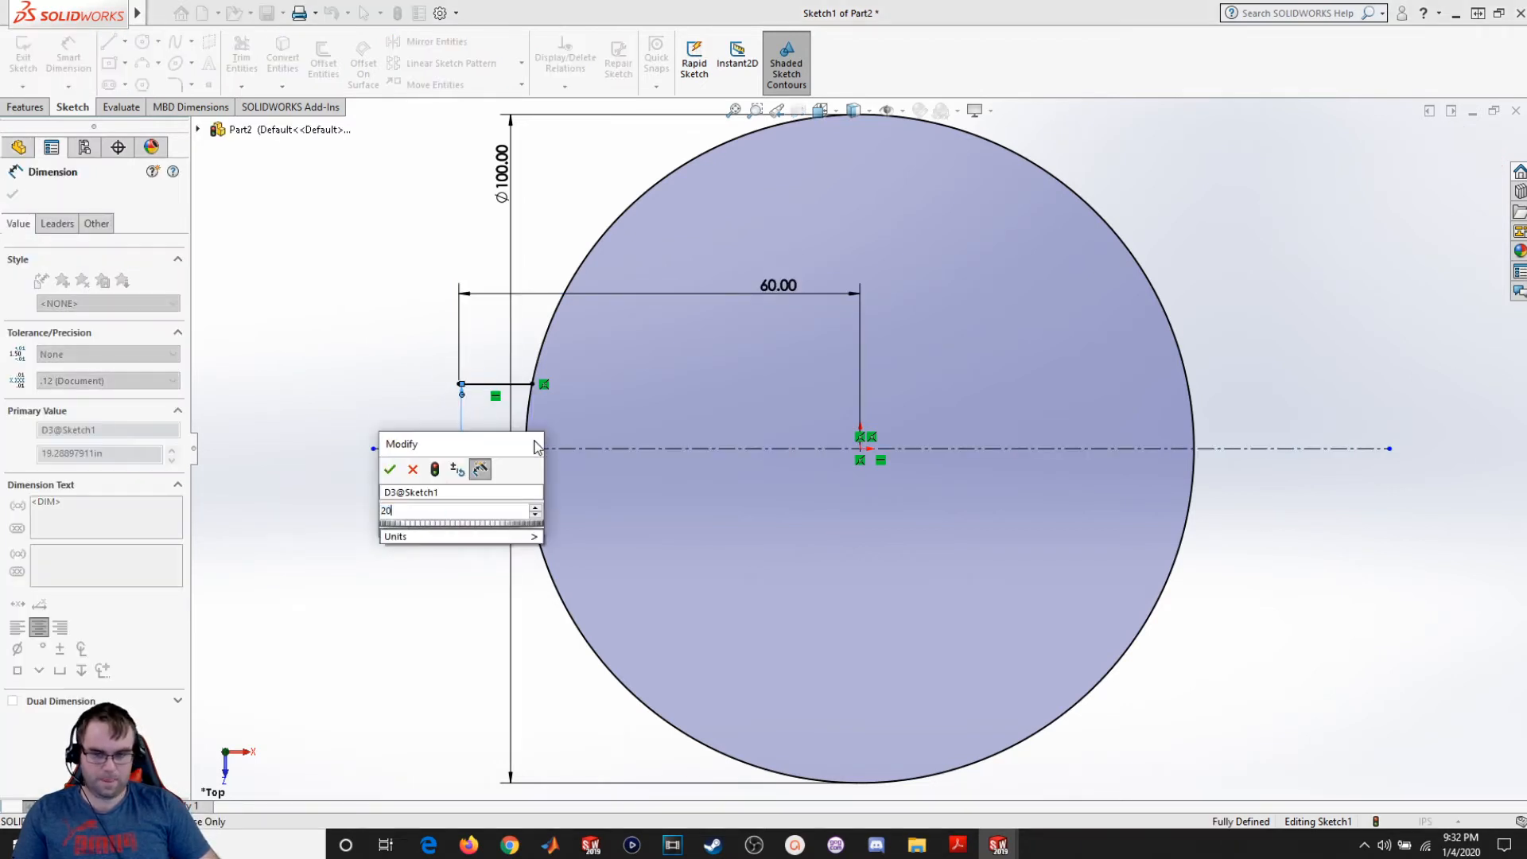
key("Return")
left_click(13, 195)
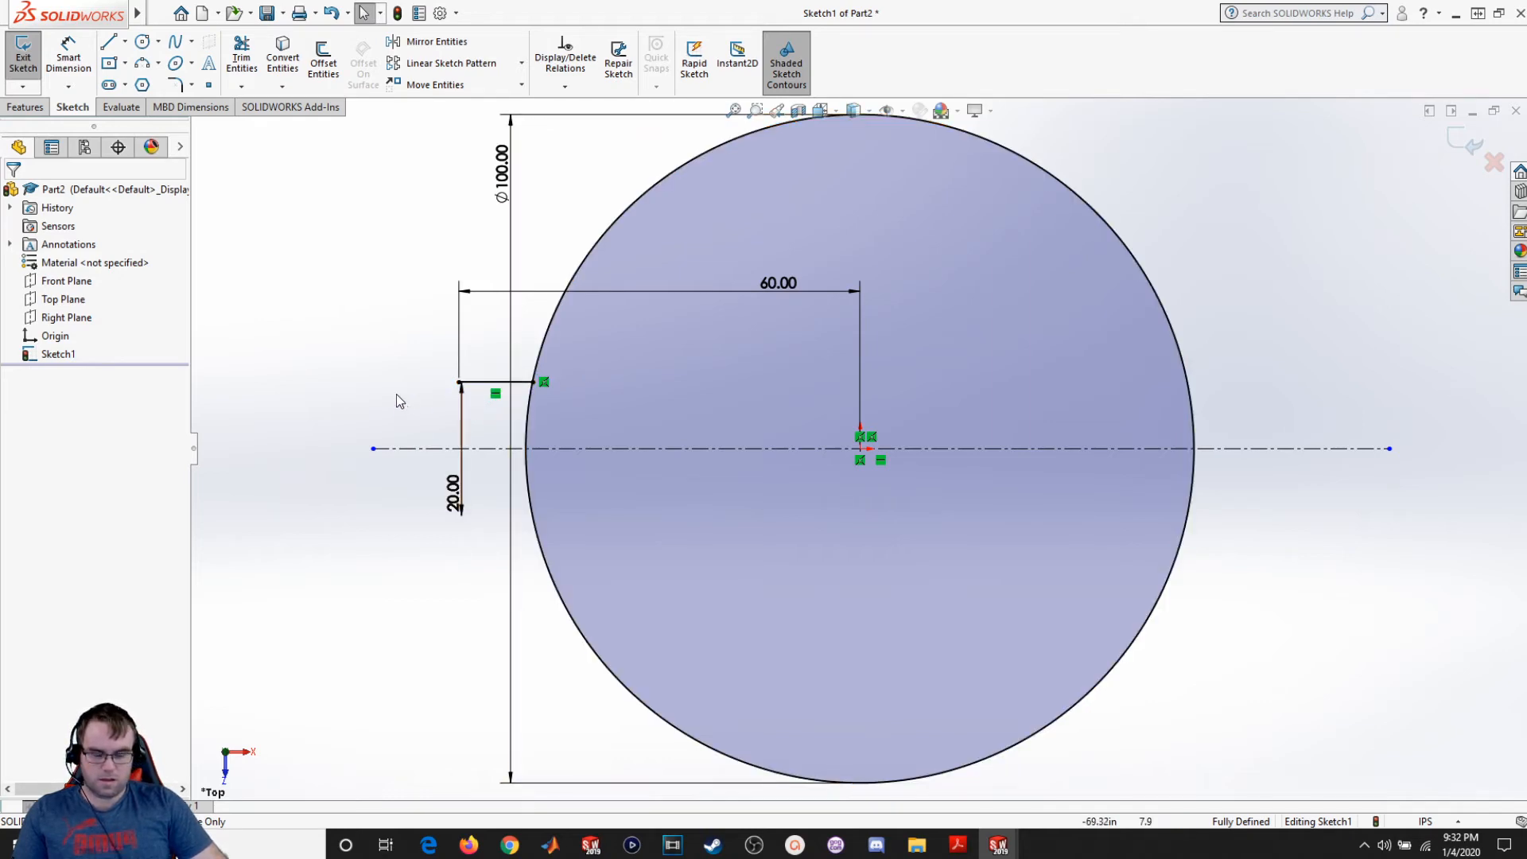
Step: Trim away the circle's arc between the short horizontal line and the centerline
left_click(324, 56)
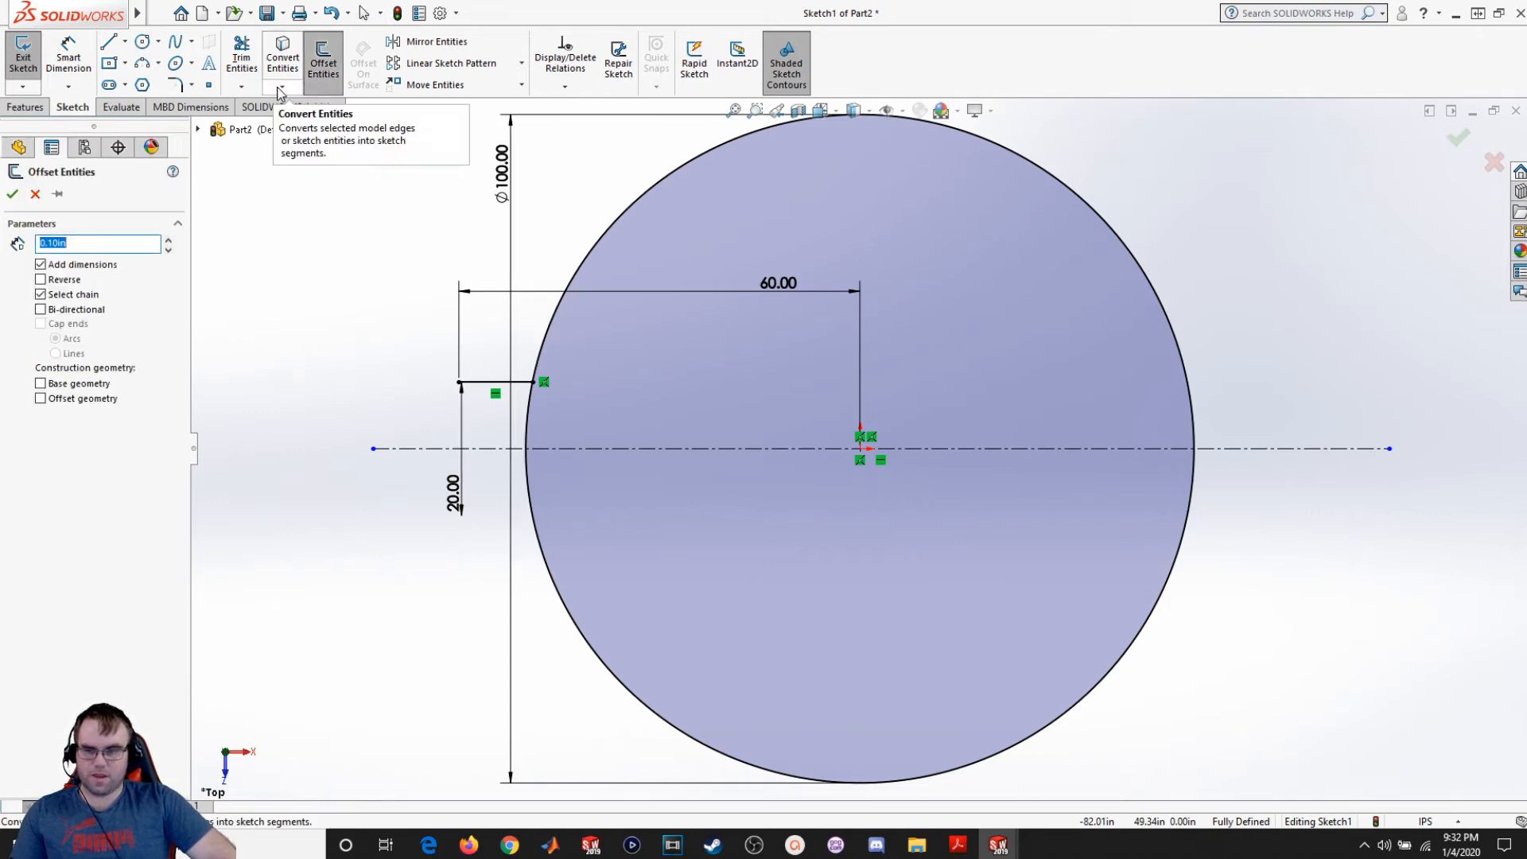
left_click(35, 195)
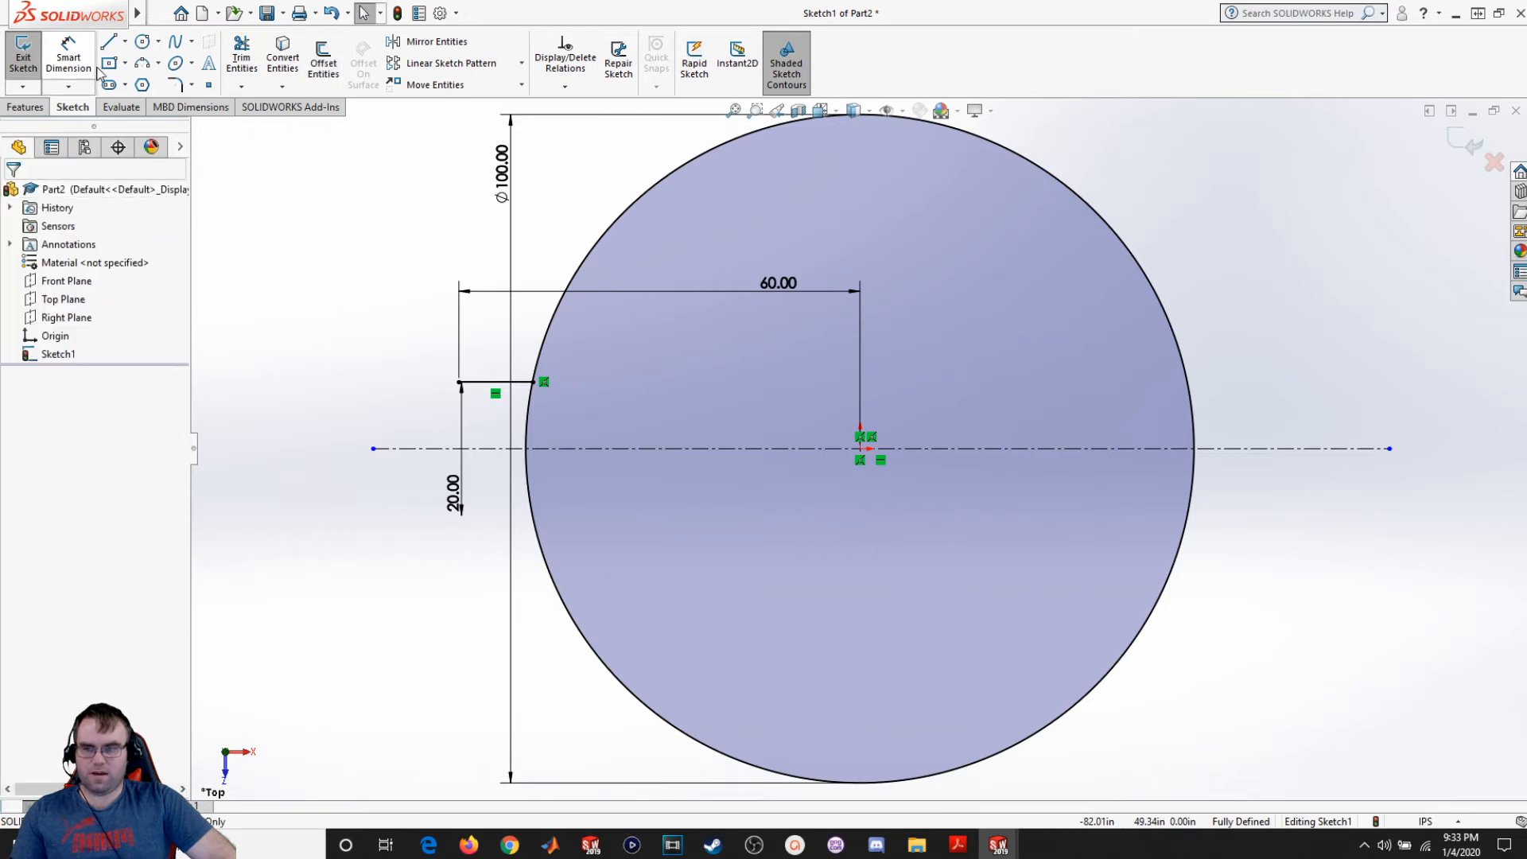
left_click(241, 54)
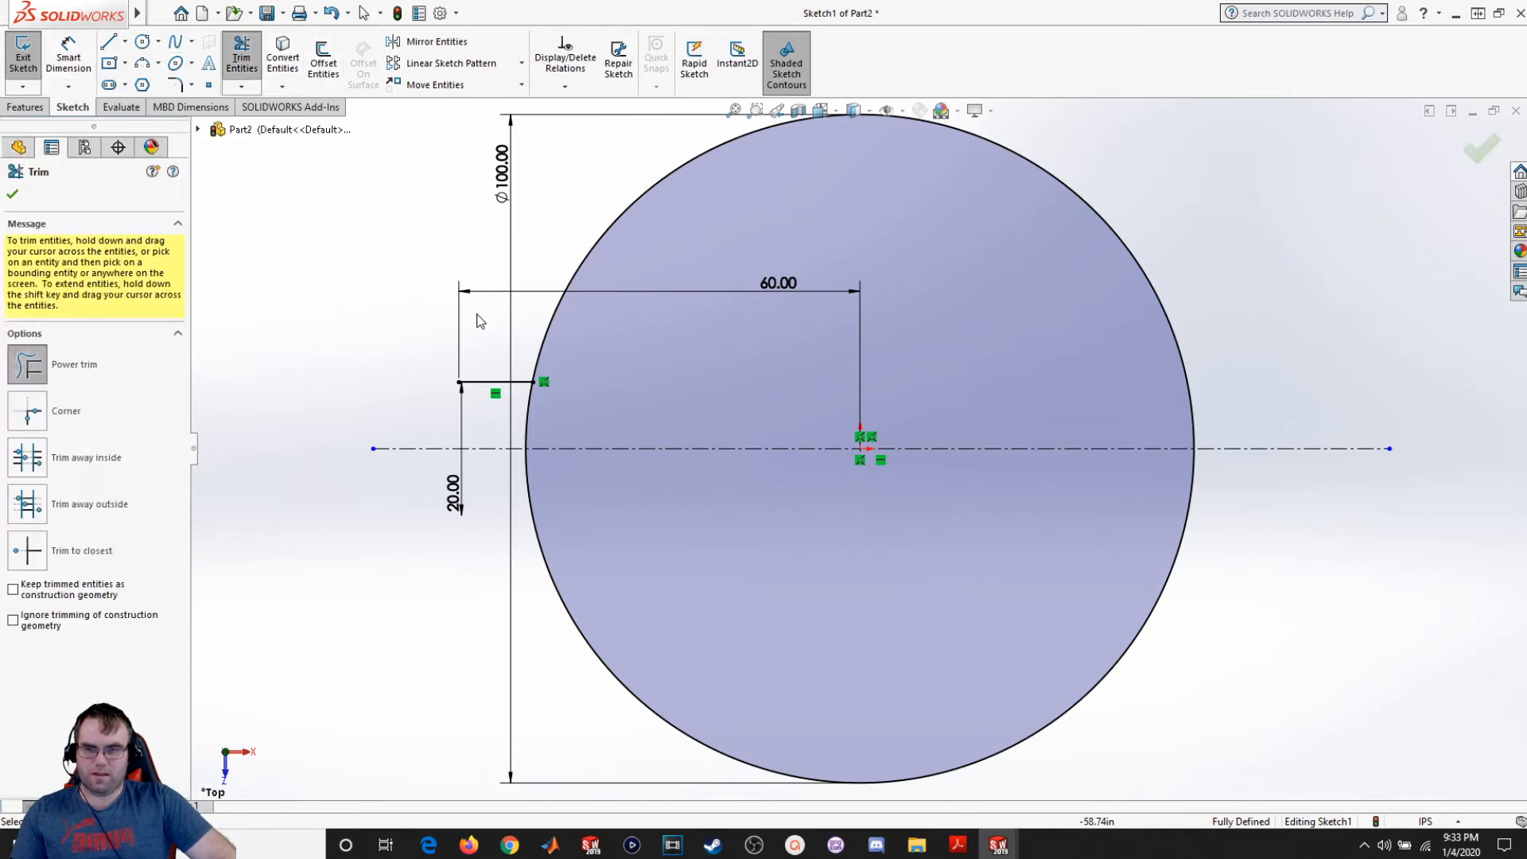
left_click_drag(532, 430, 521, 427)
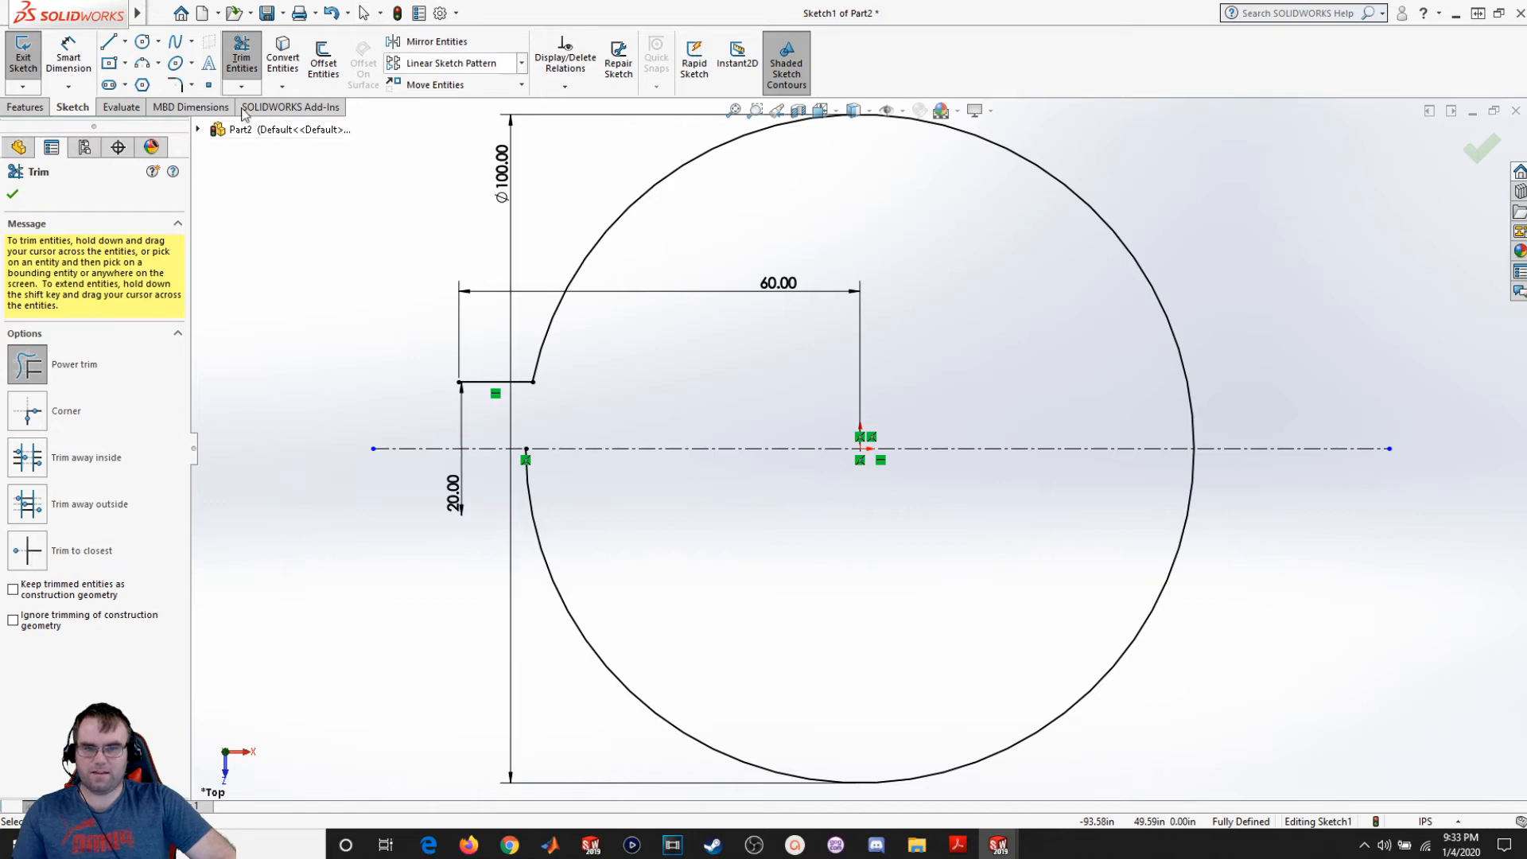
left_click(12, 194)
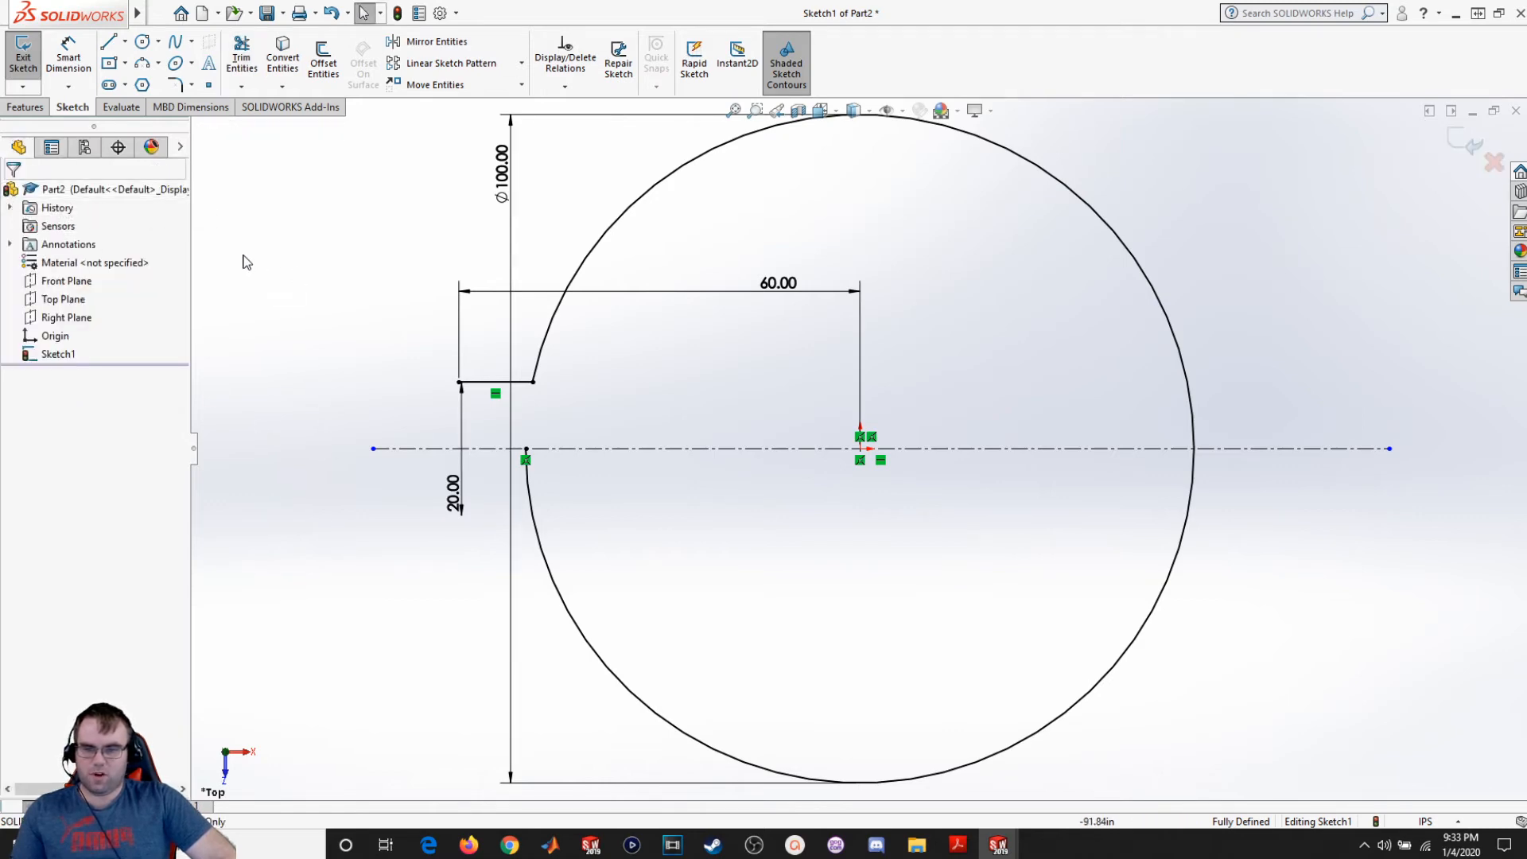
Step: Mirror the short horizontal line at the circle's left gap about the horizontal centerline, keeping the original as a copy
left_click(442, 42)
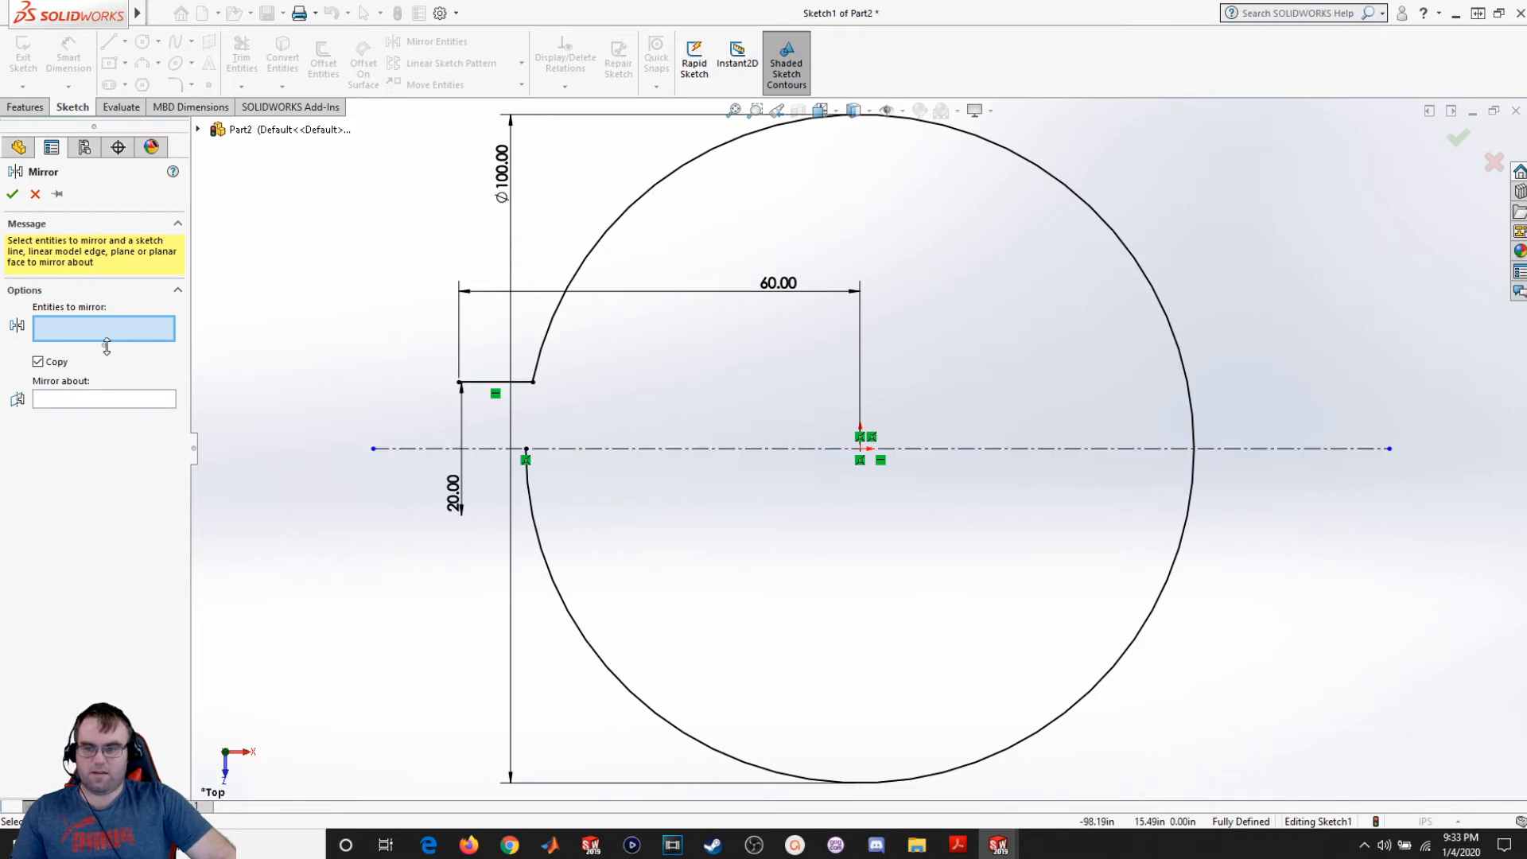
left_click(481, 382)
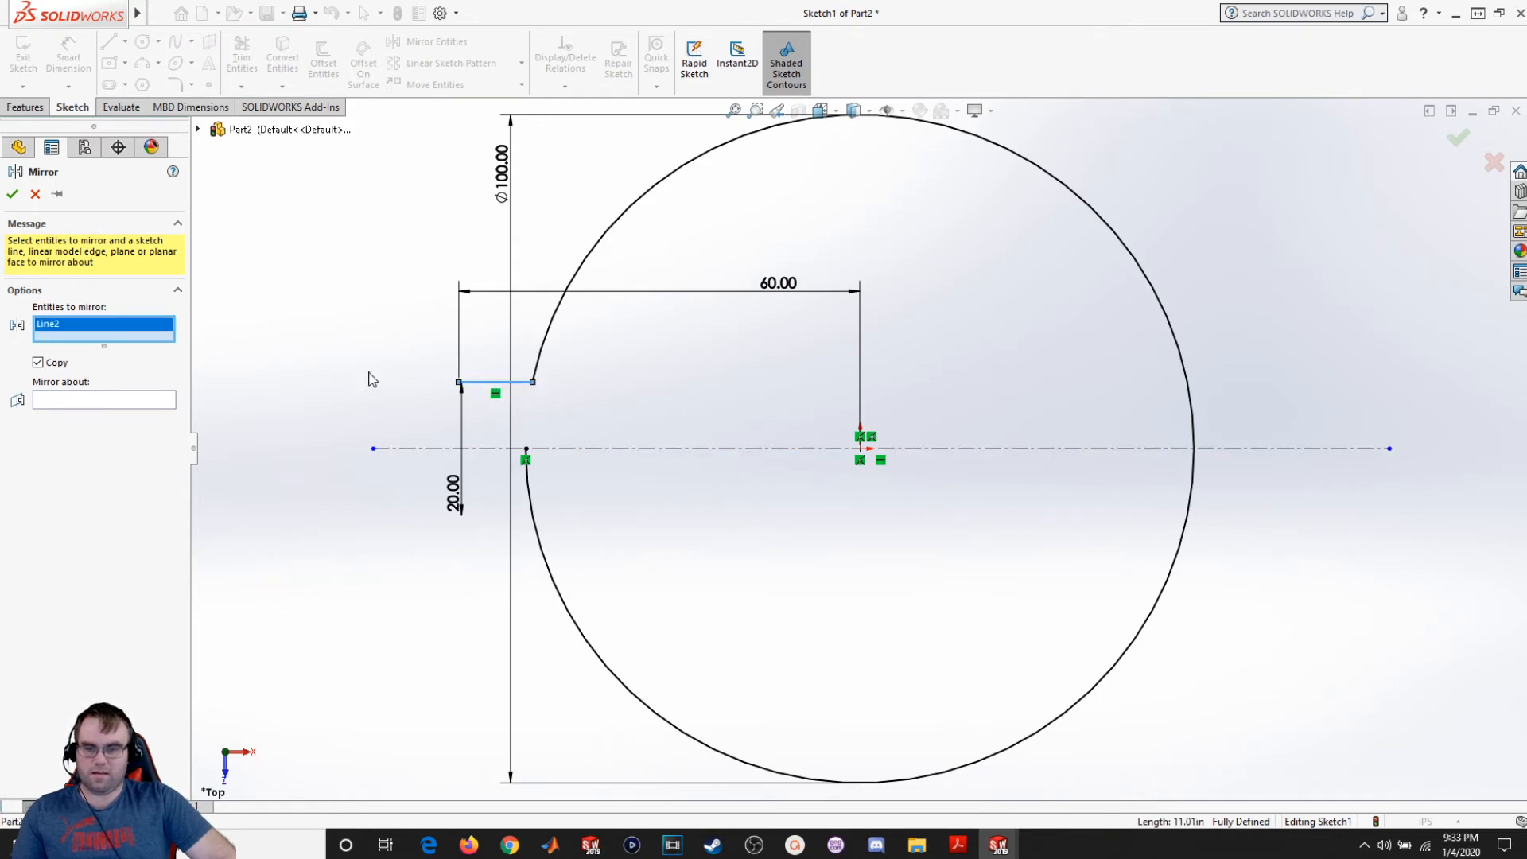
left_click(437, 449)
left_click(62, 413)
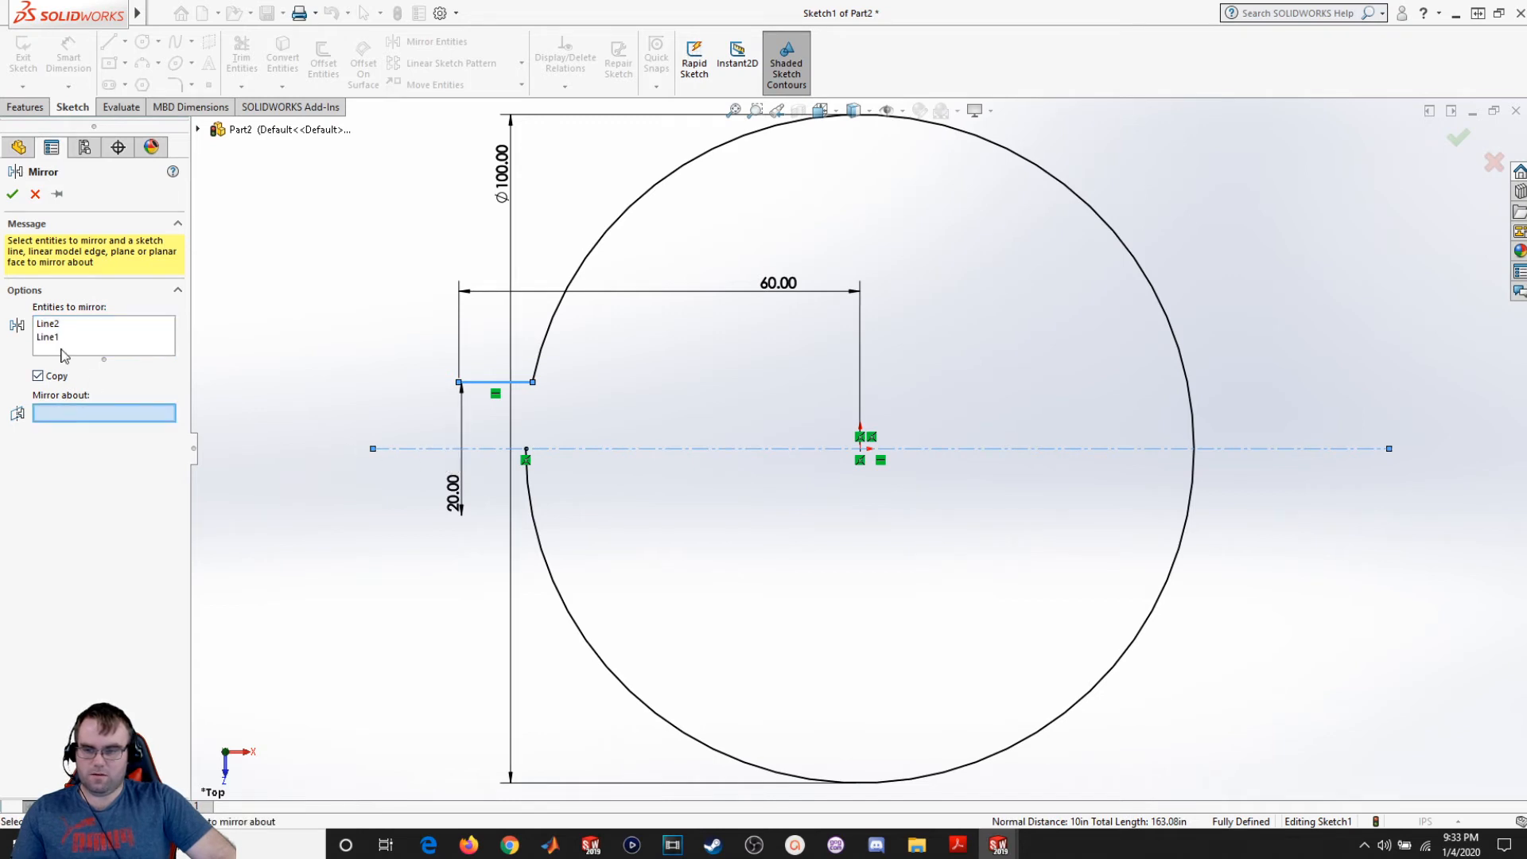
left_click(47, 337)
right_click(54, 347)
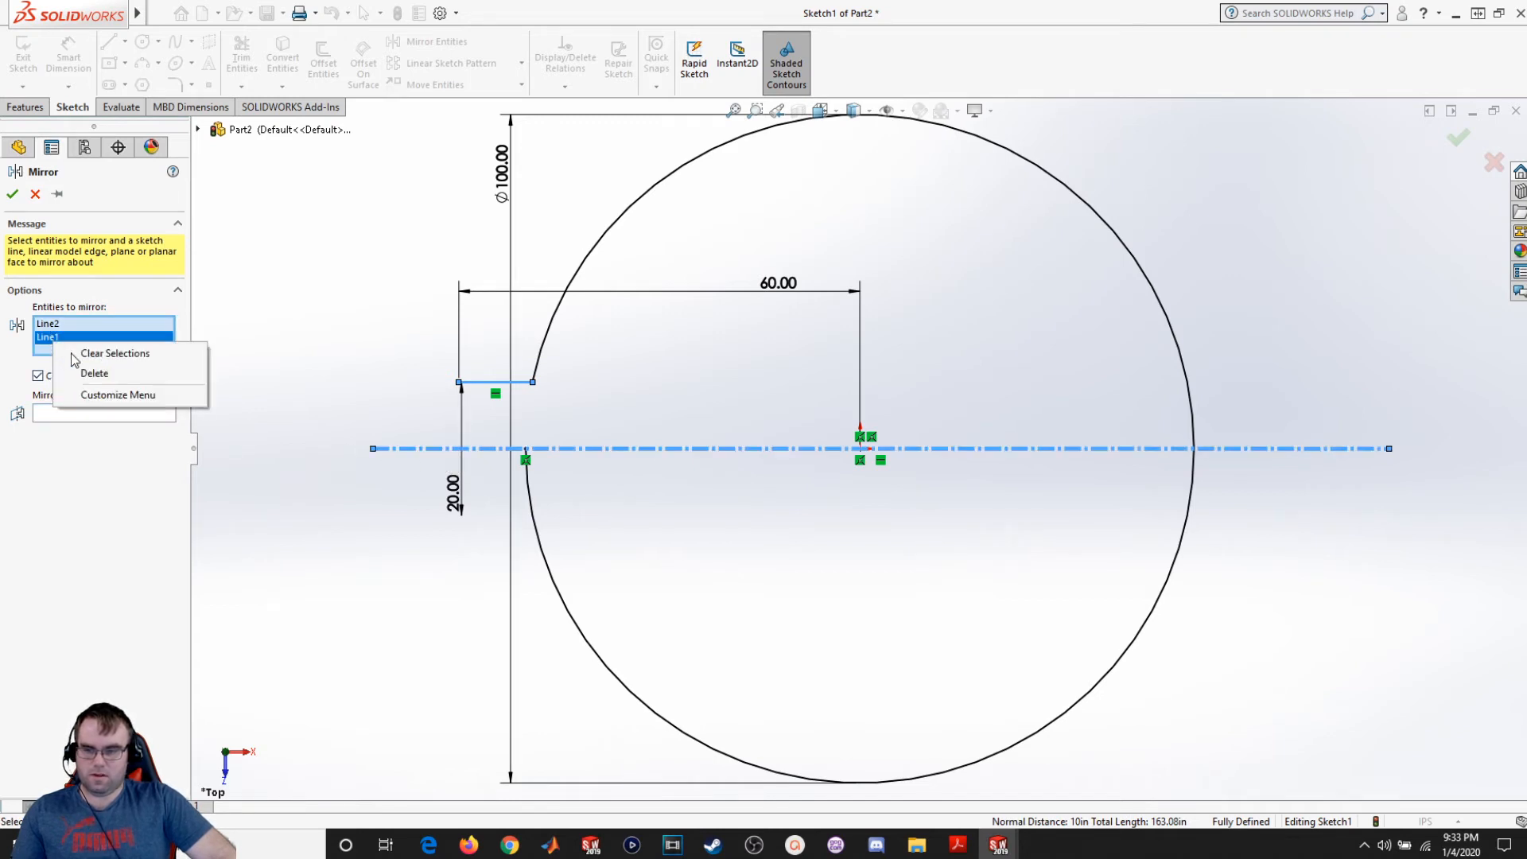
left_click(91, 373)
left_click(62, 403)
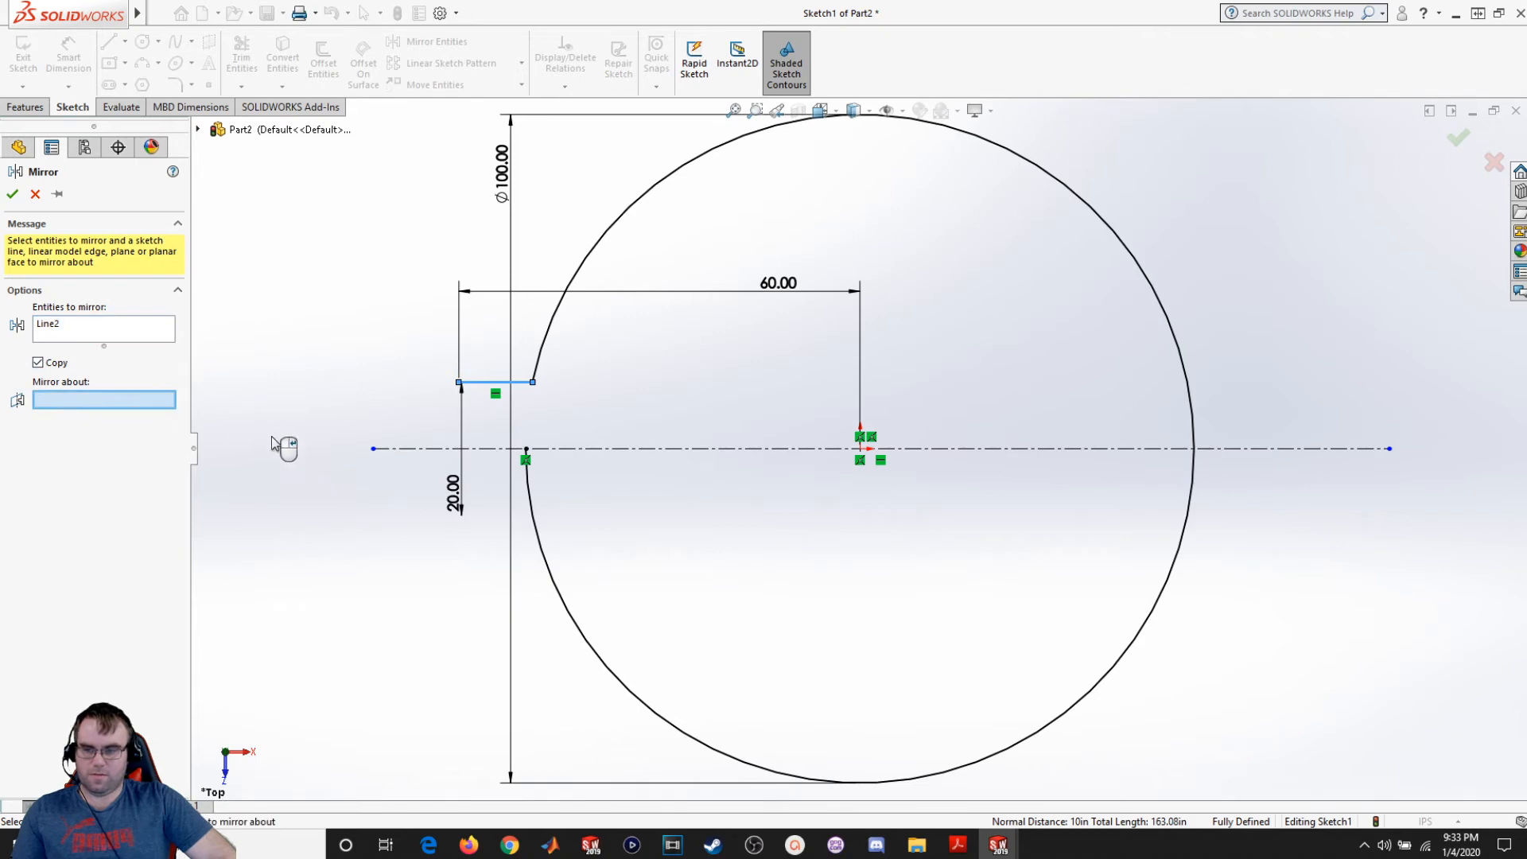
left_click(404, 448)
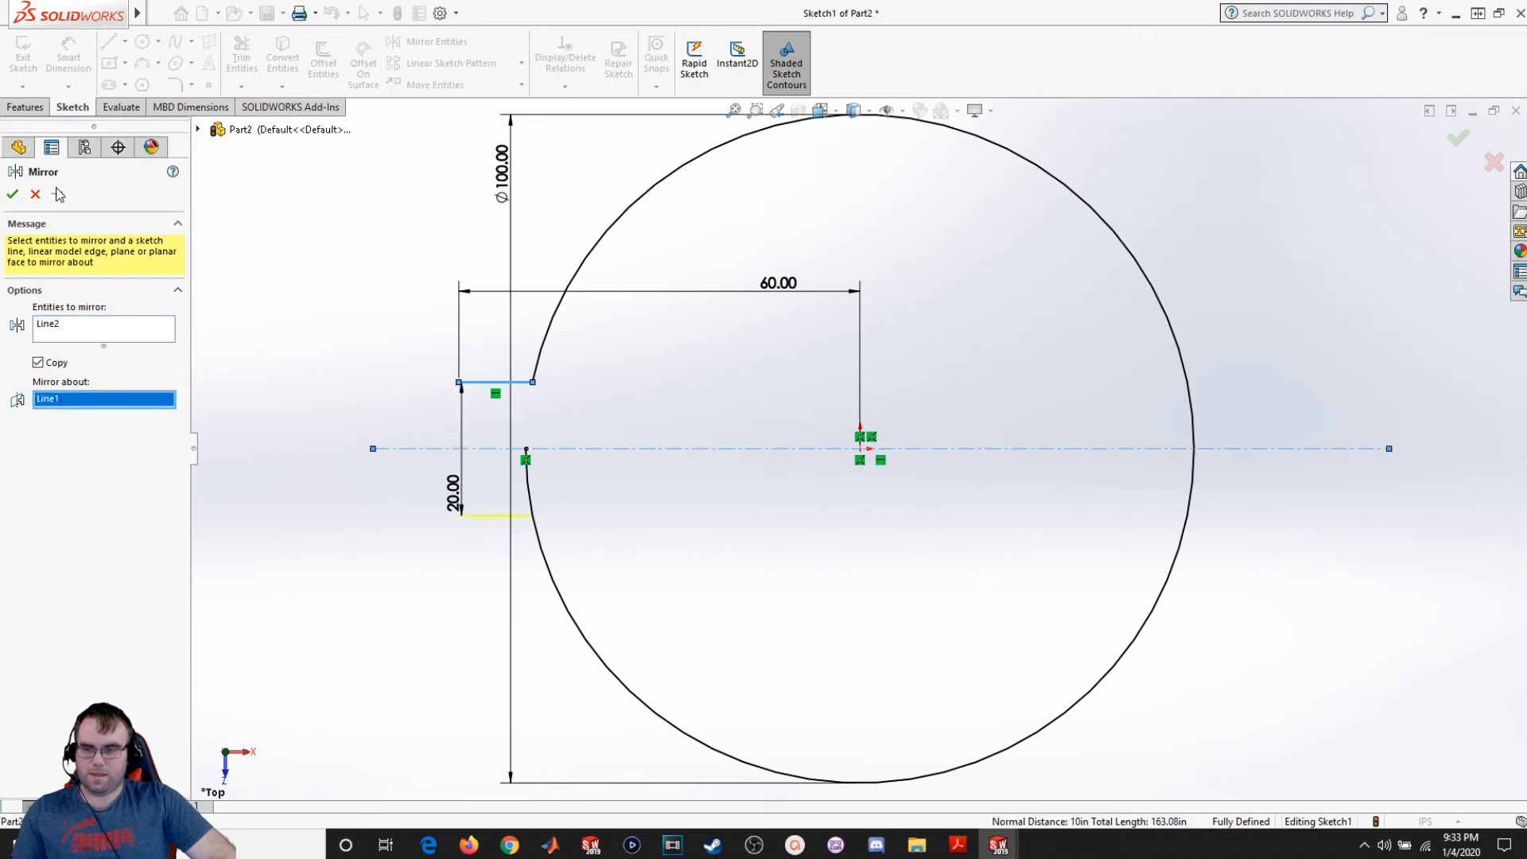
left_click(12, 194)
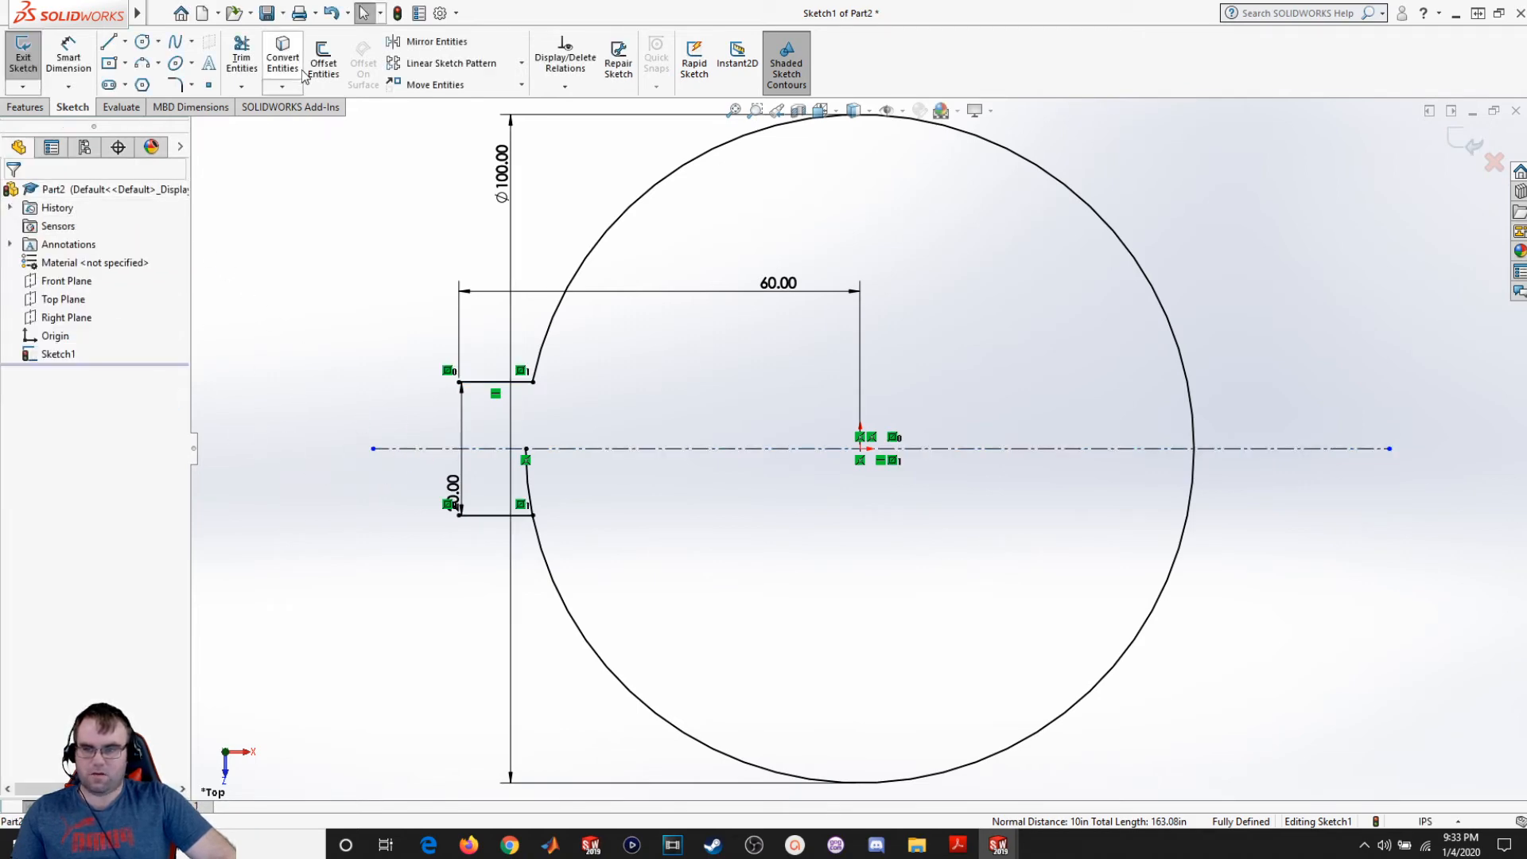
Step: Trim away the circle's remaining arc between the centerline and the mirrored short line
left_click(242, 55)
left_click_drag(554, 499, 509, 495)
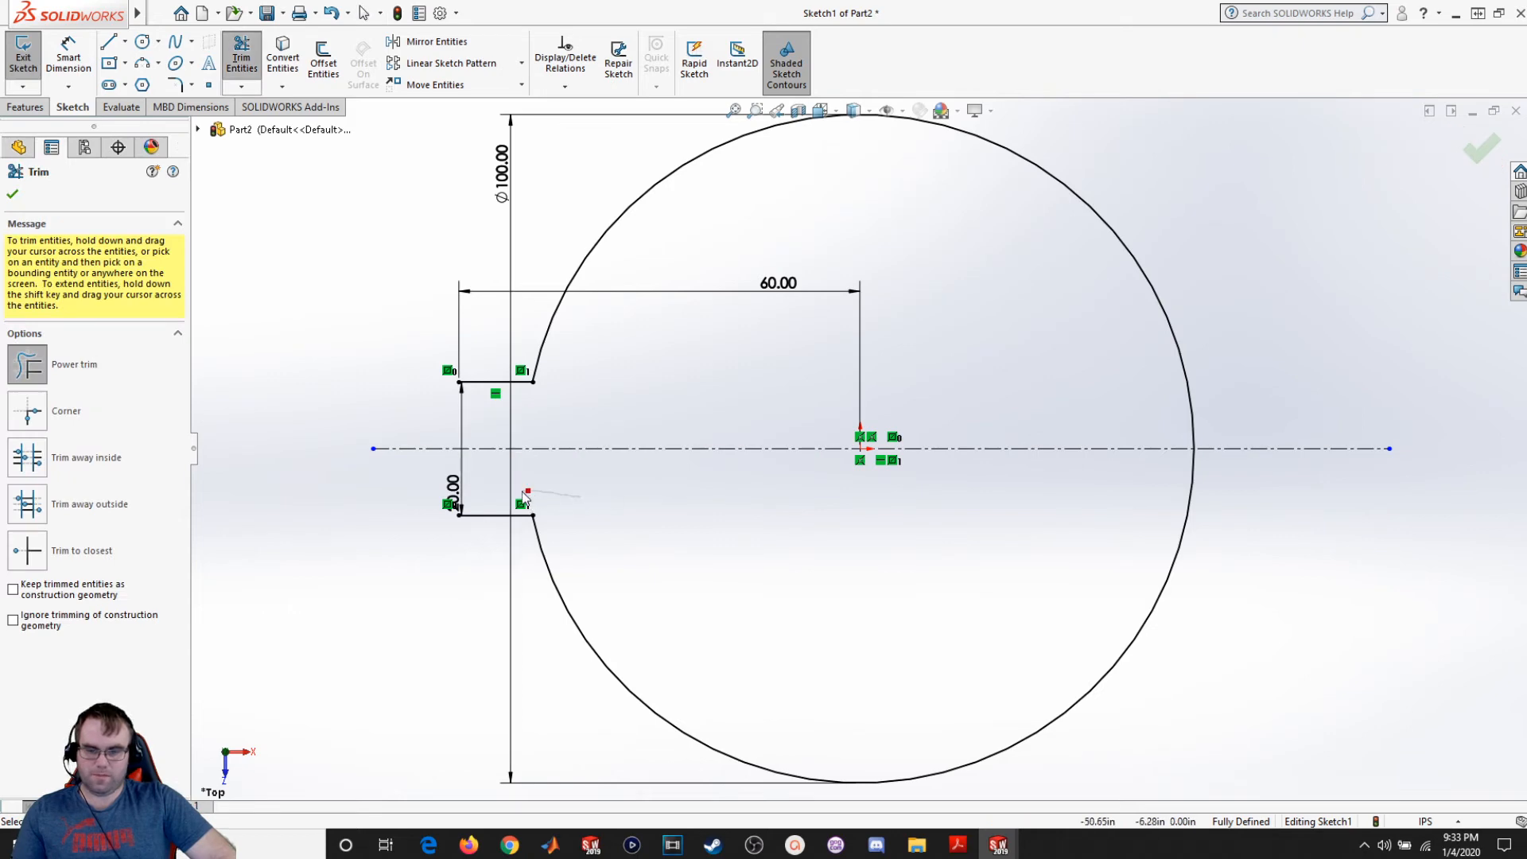
left_click(14, 195)
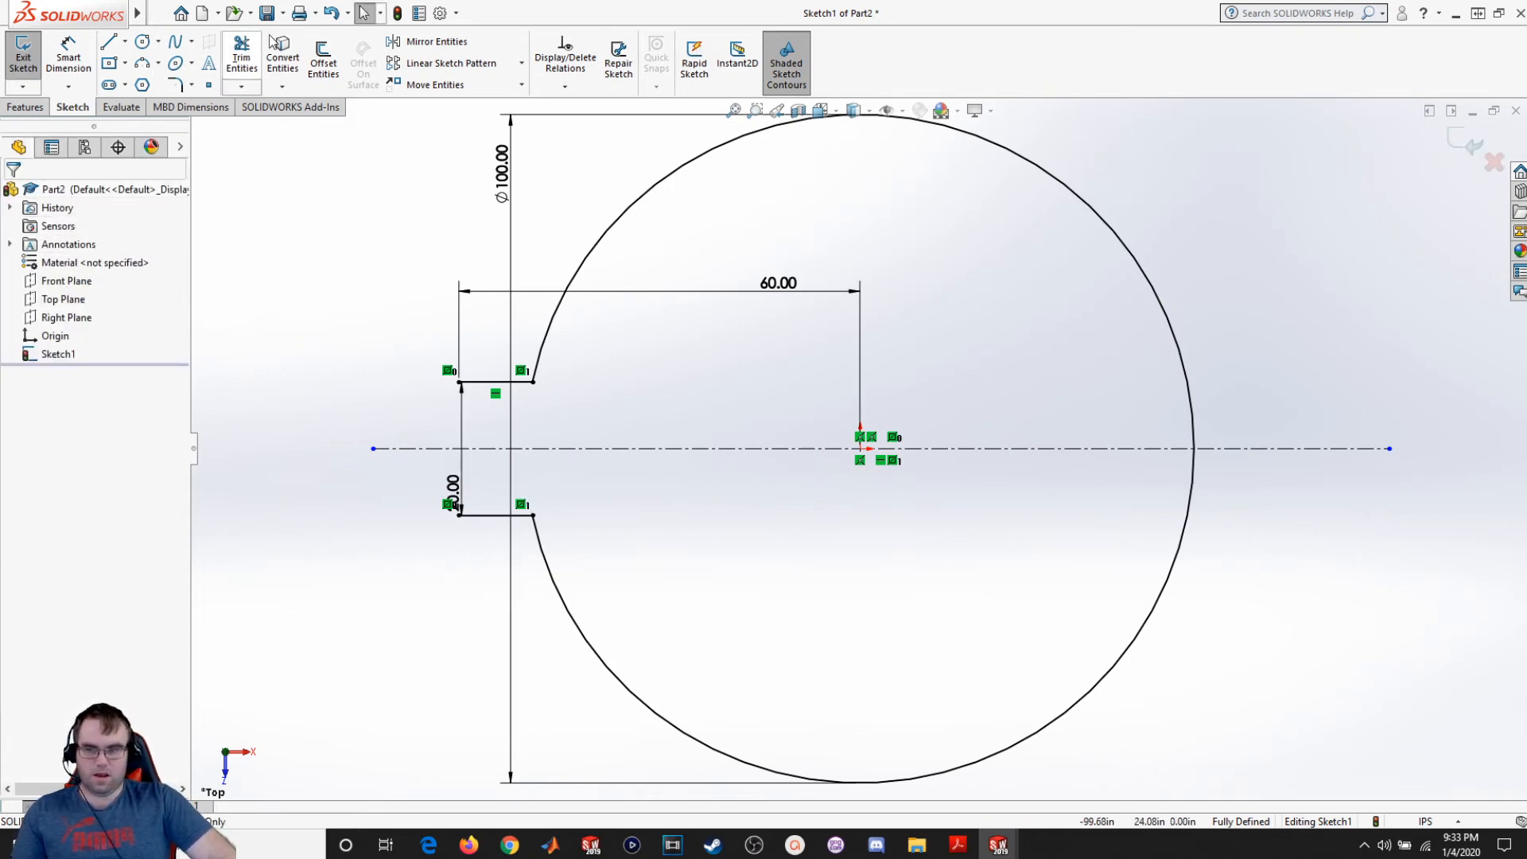
Step: Offset the connected arc and short lines 4 in inward, with reversed direction and line-type cap ends closing the profile
left_click(323, 63)
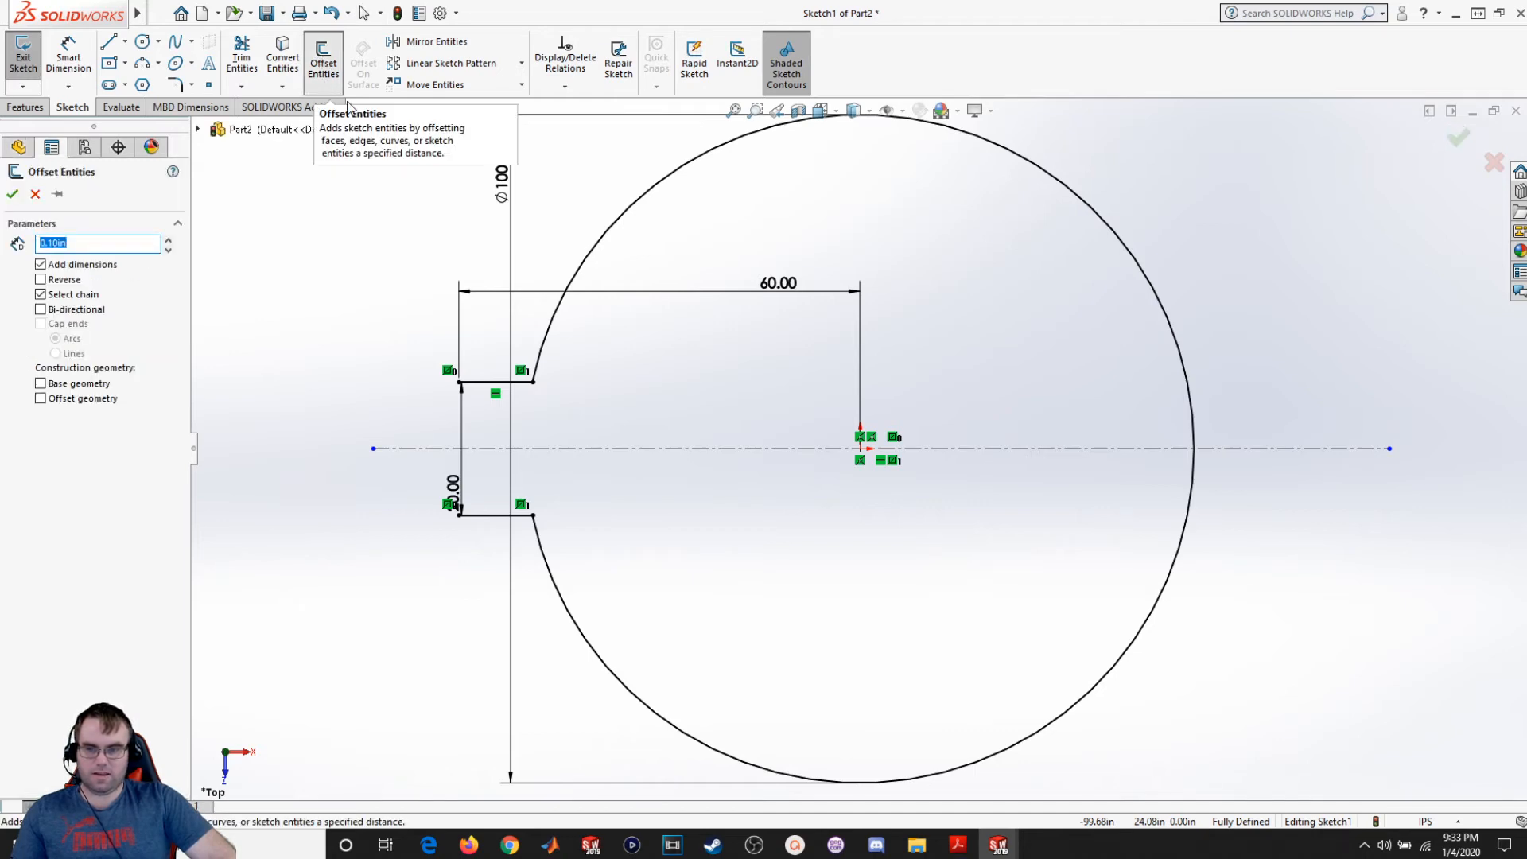
left_click(589, 258)
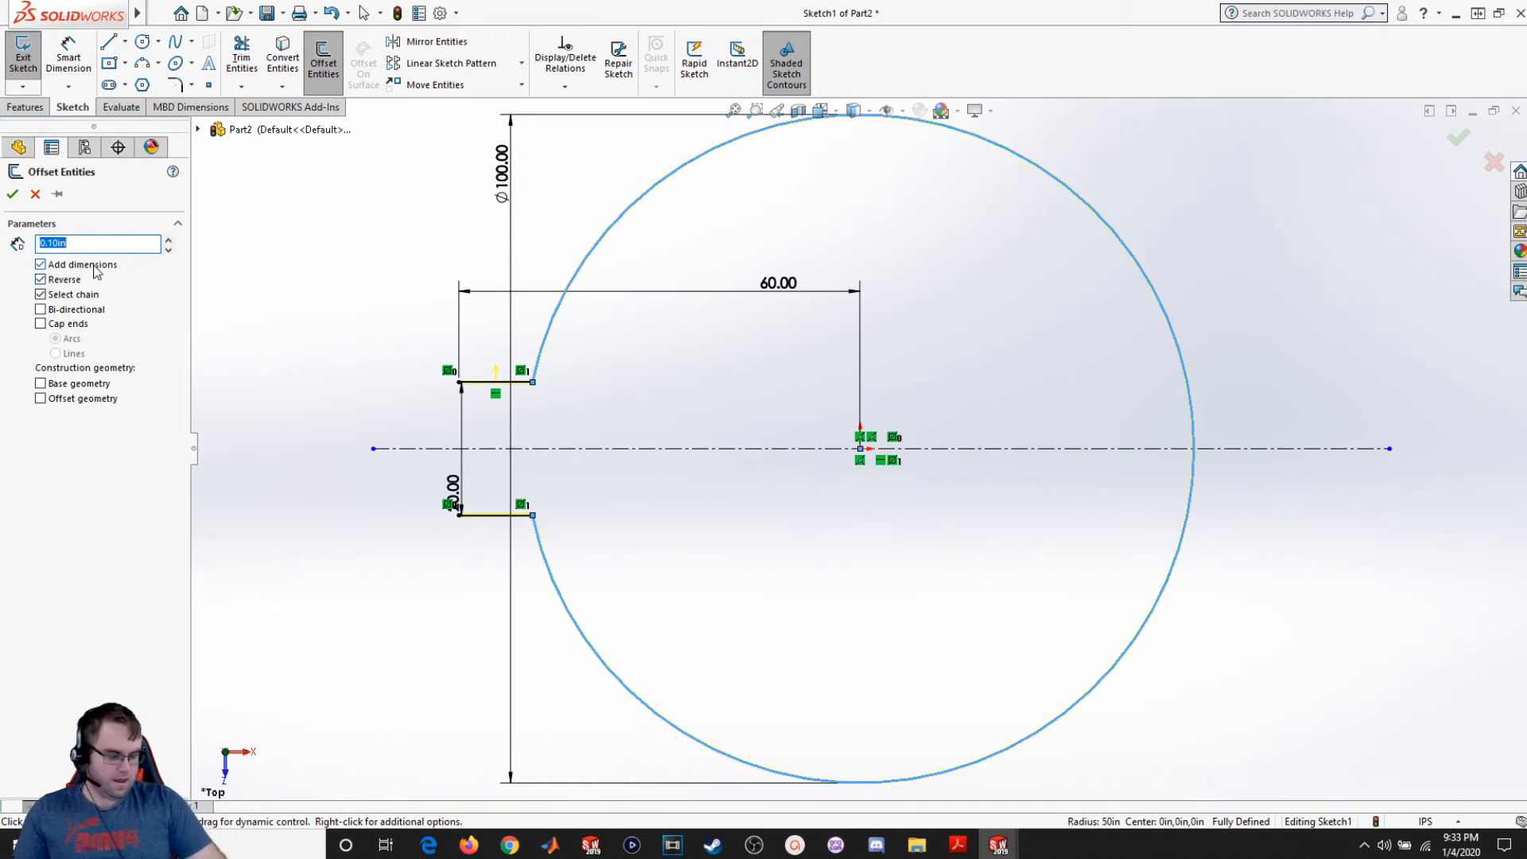
type("4")
key("Return")
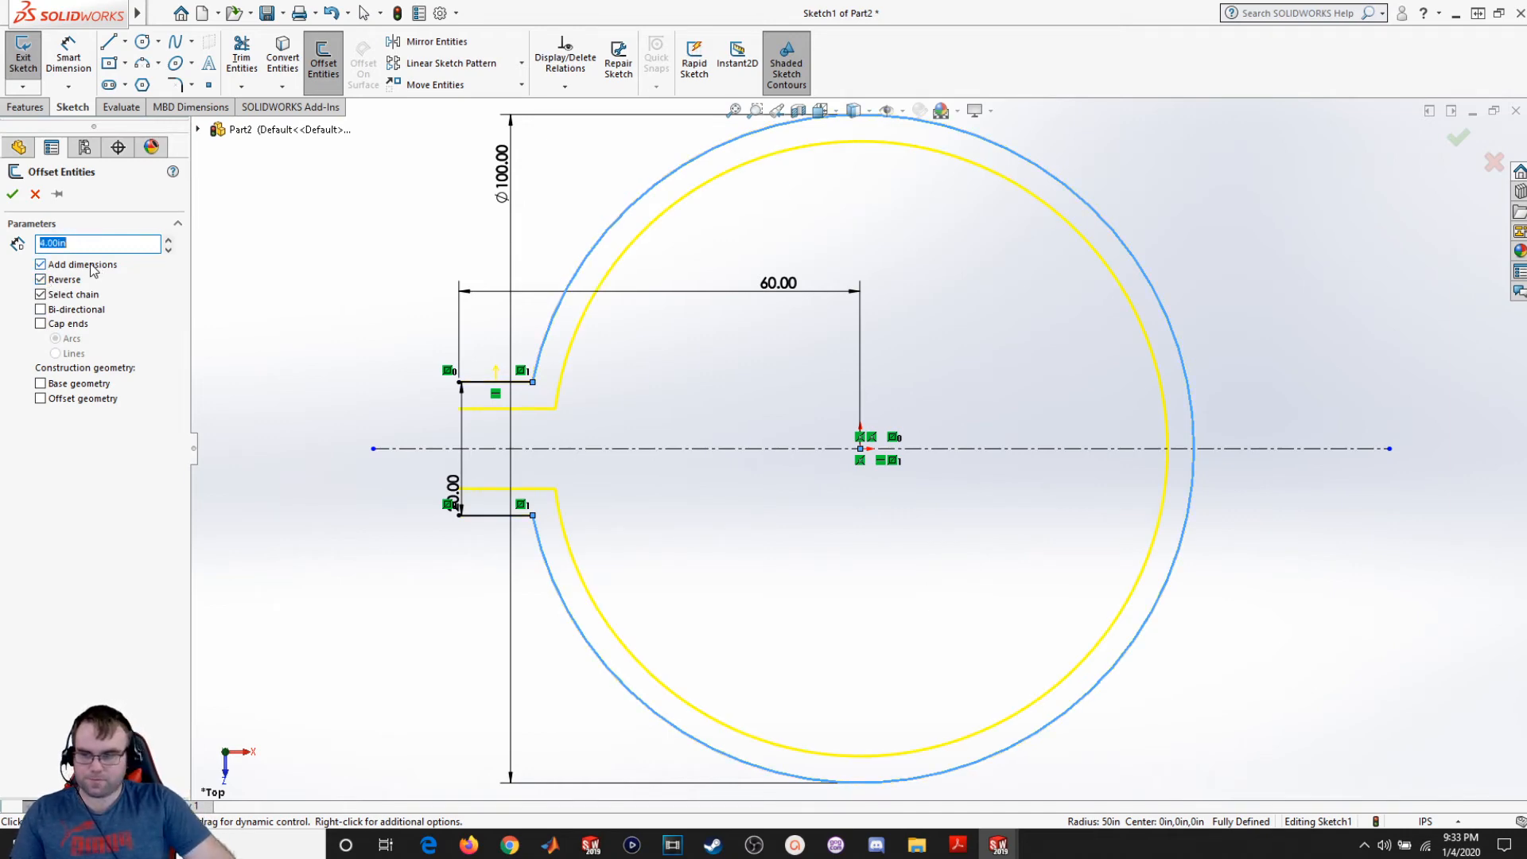
left_click(41, 324)
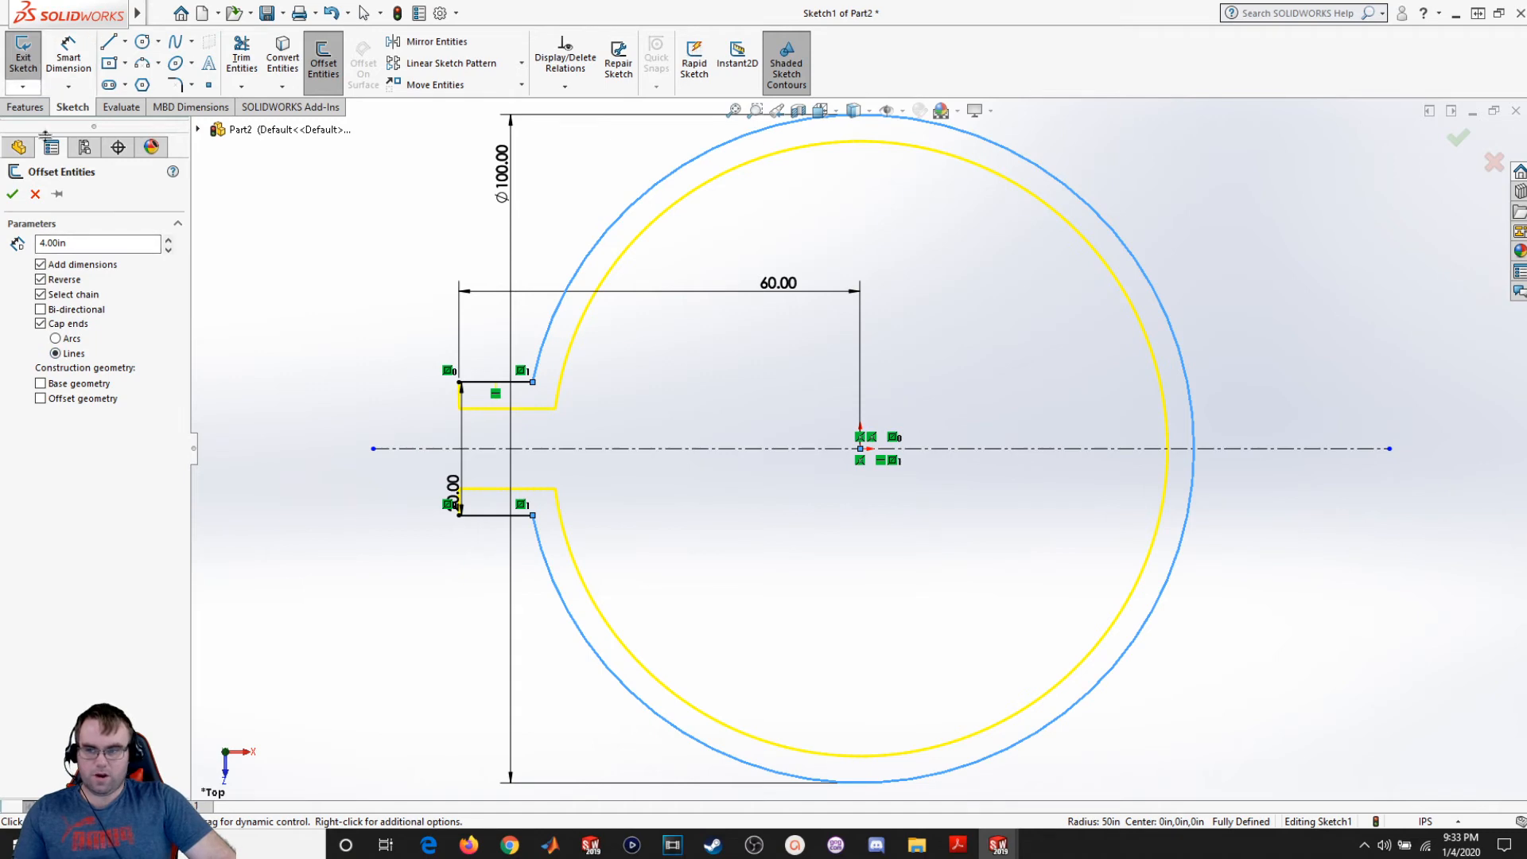
left_click(14, 195)
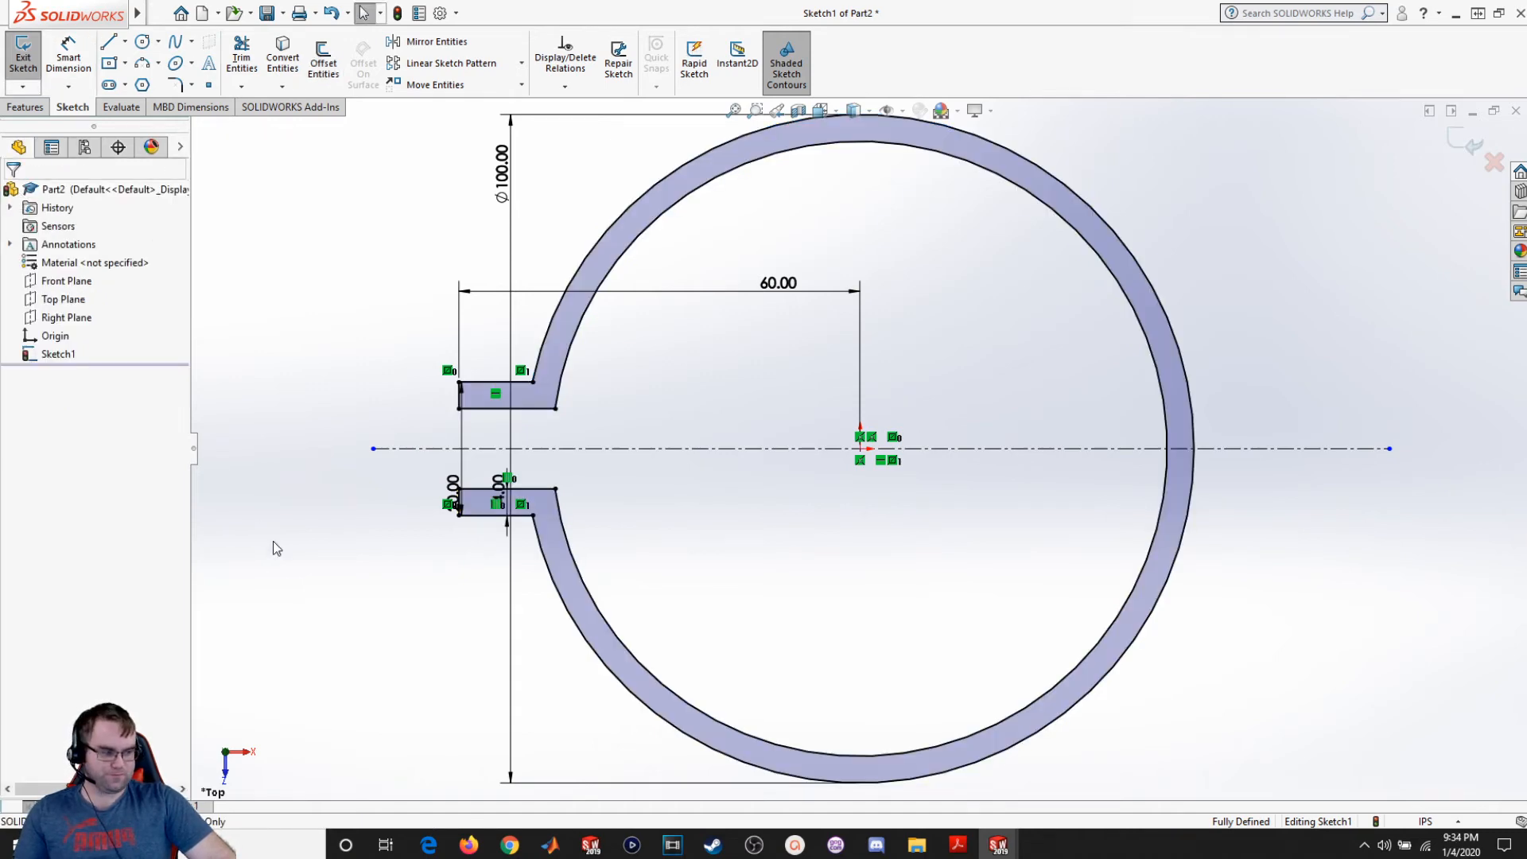
Step: Save the part under the name Example 2 in the Lecture 2 Examples folder
mouse_move(76, 7)
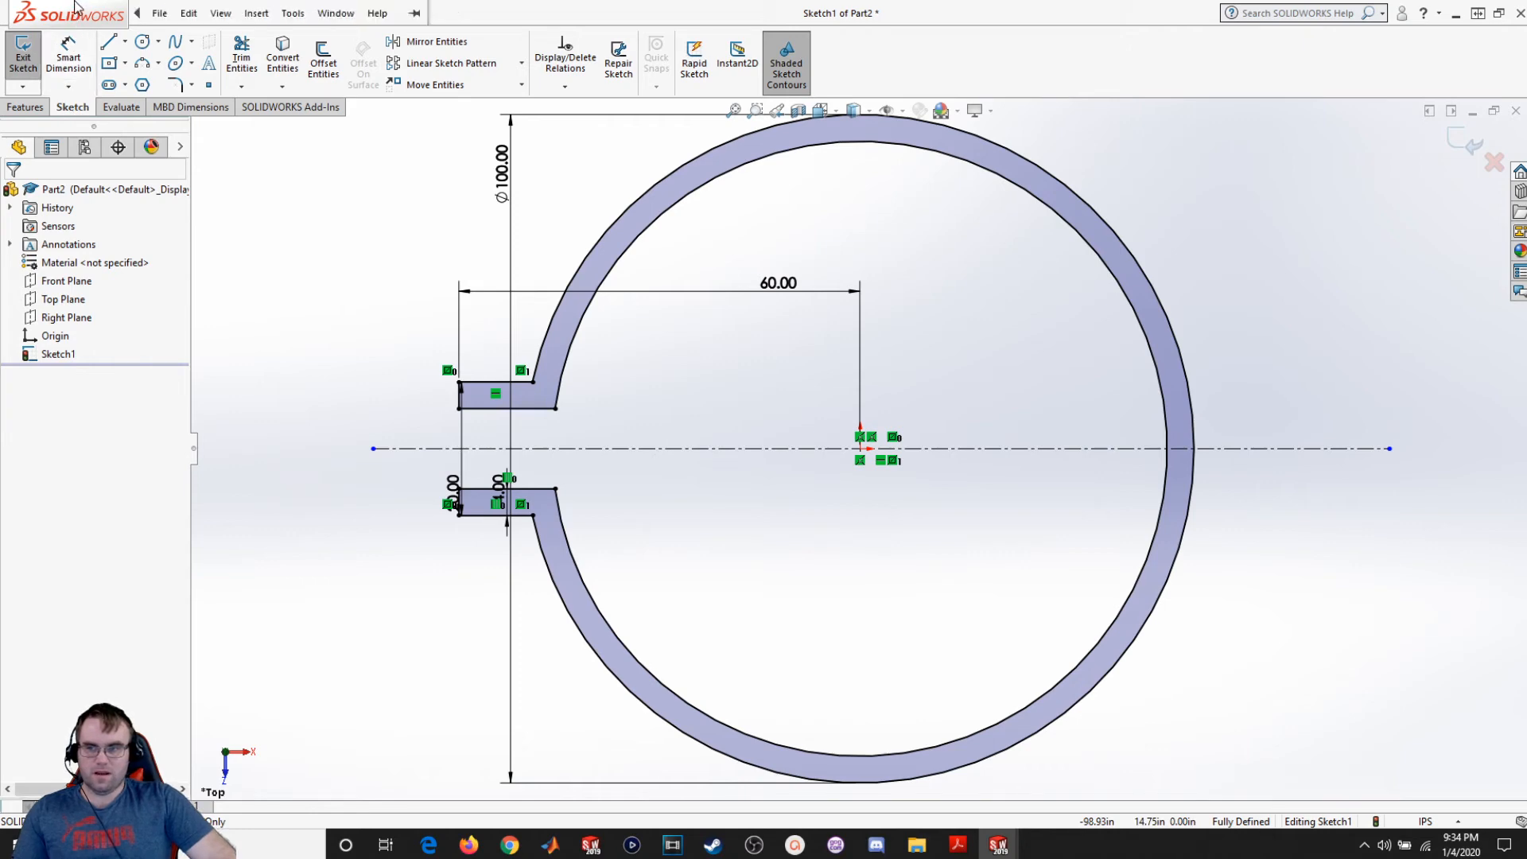
left_click(159, 13)
left_click(198, 216)
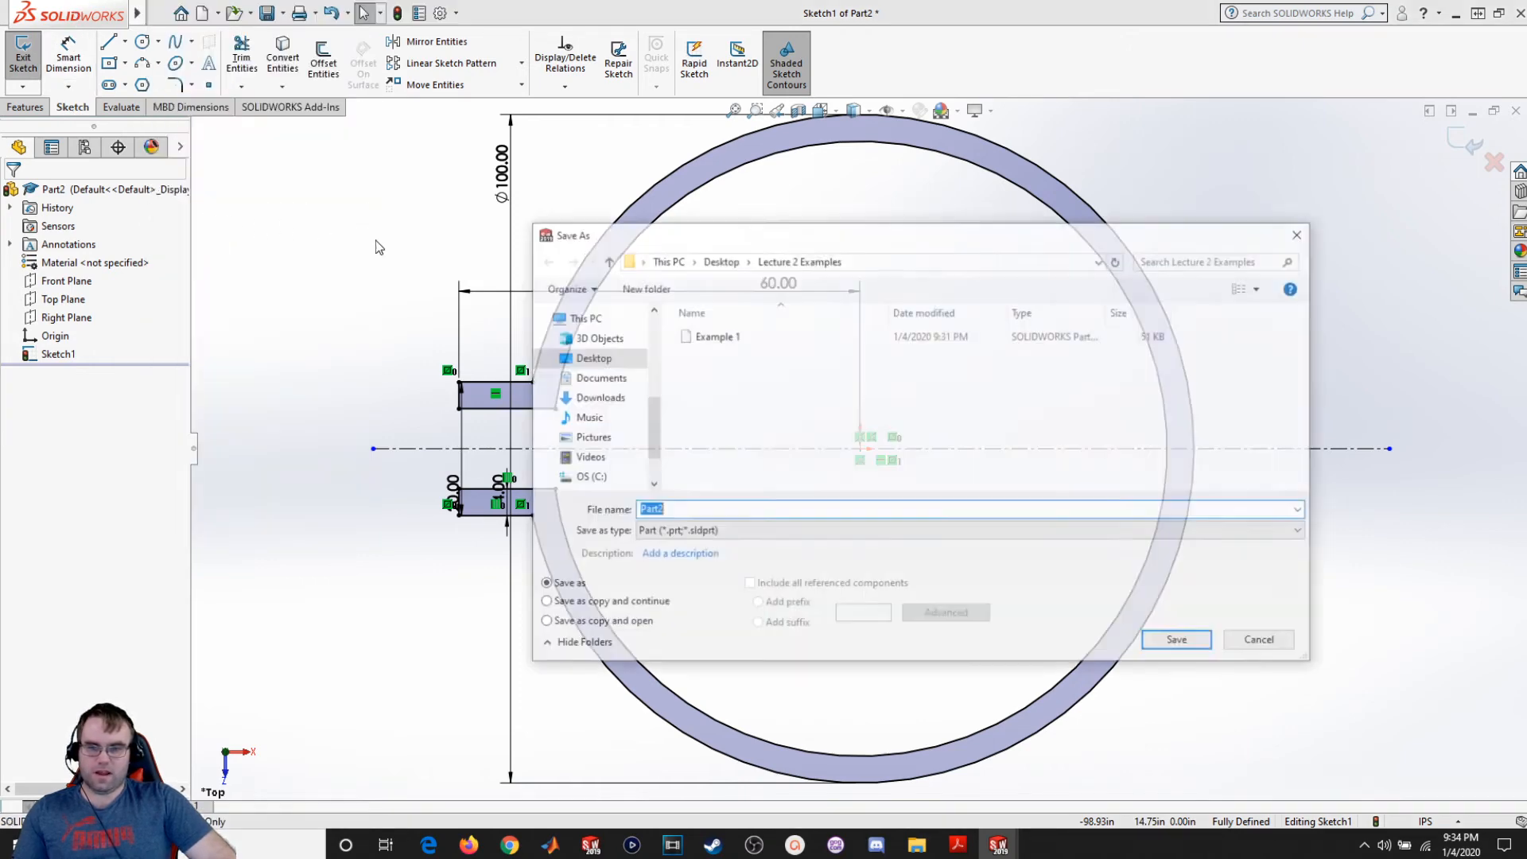
type("Exam")
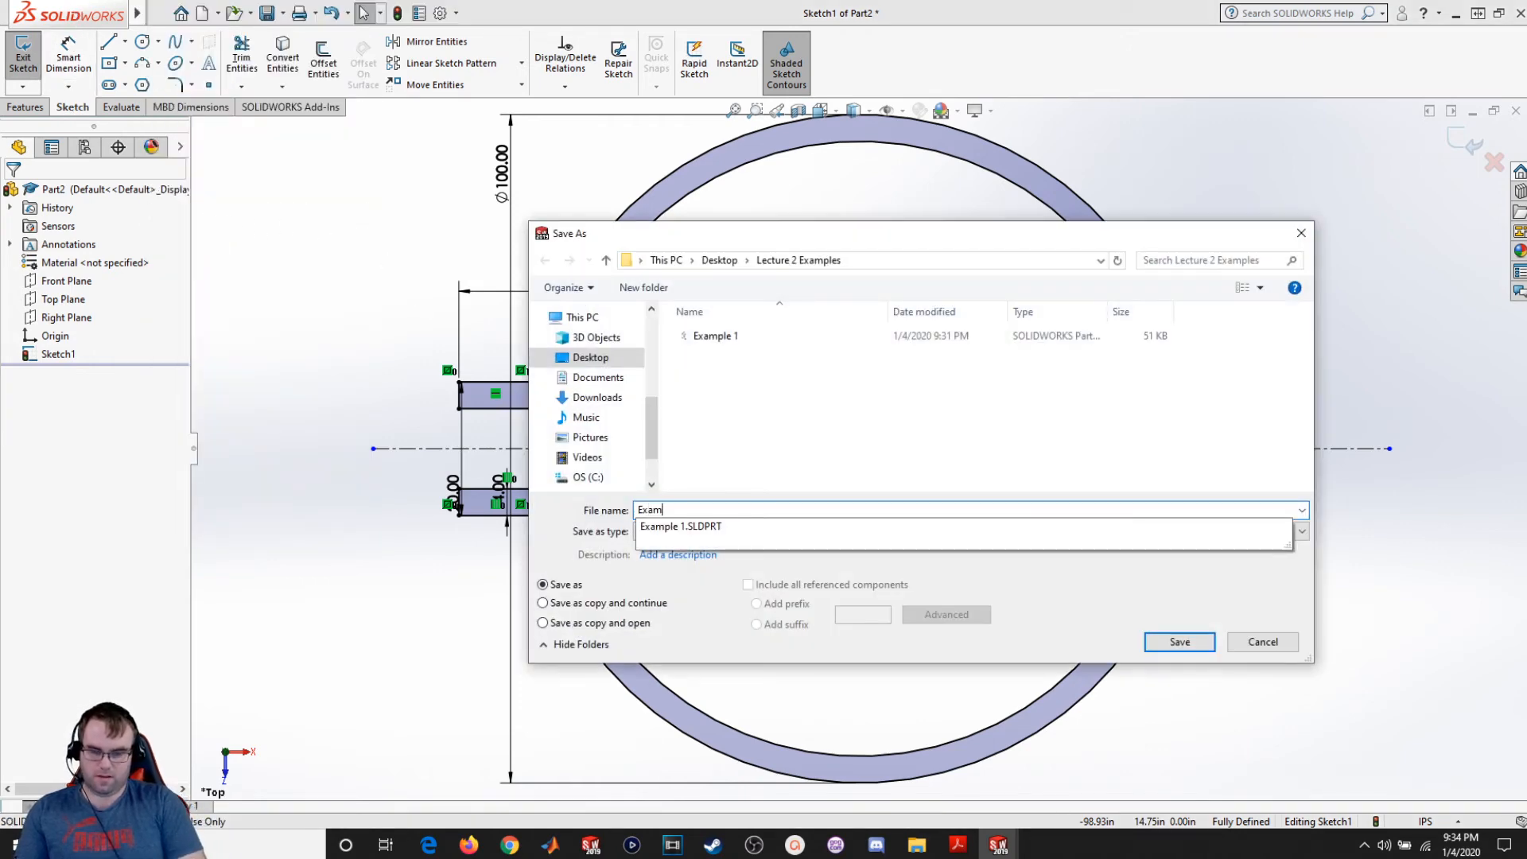
type("ple 2")
key("Return")
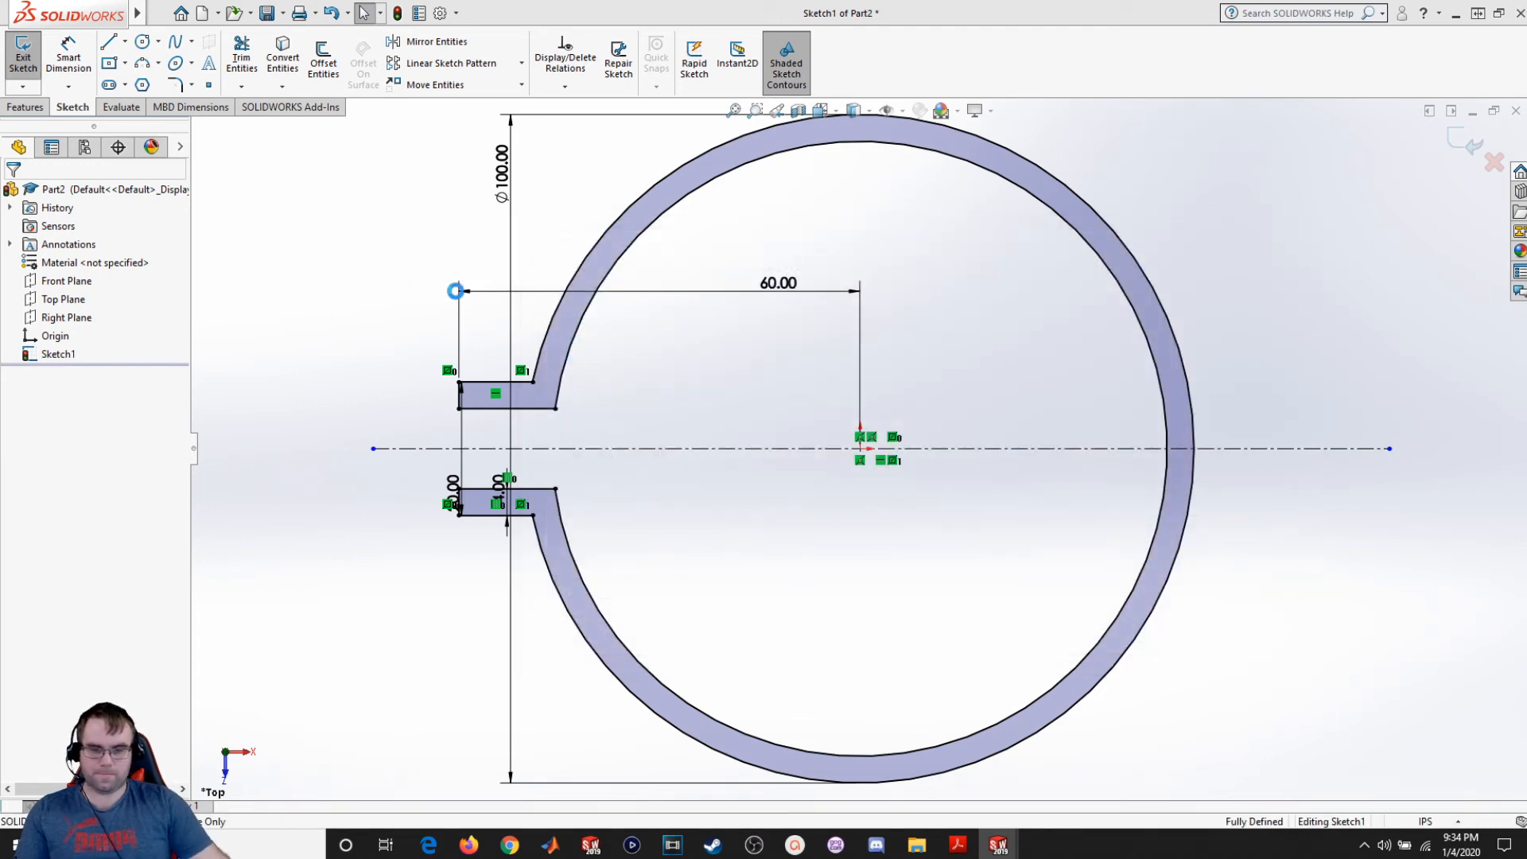
Step: Switch to the Lecture 2 Examples PDF in Adobe Acrobat Reader and examine the Sketch 3 drawing on page 3
left_click_drag(1526, 223, 695, 2)
scroll(644, 389, "down", 3)
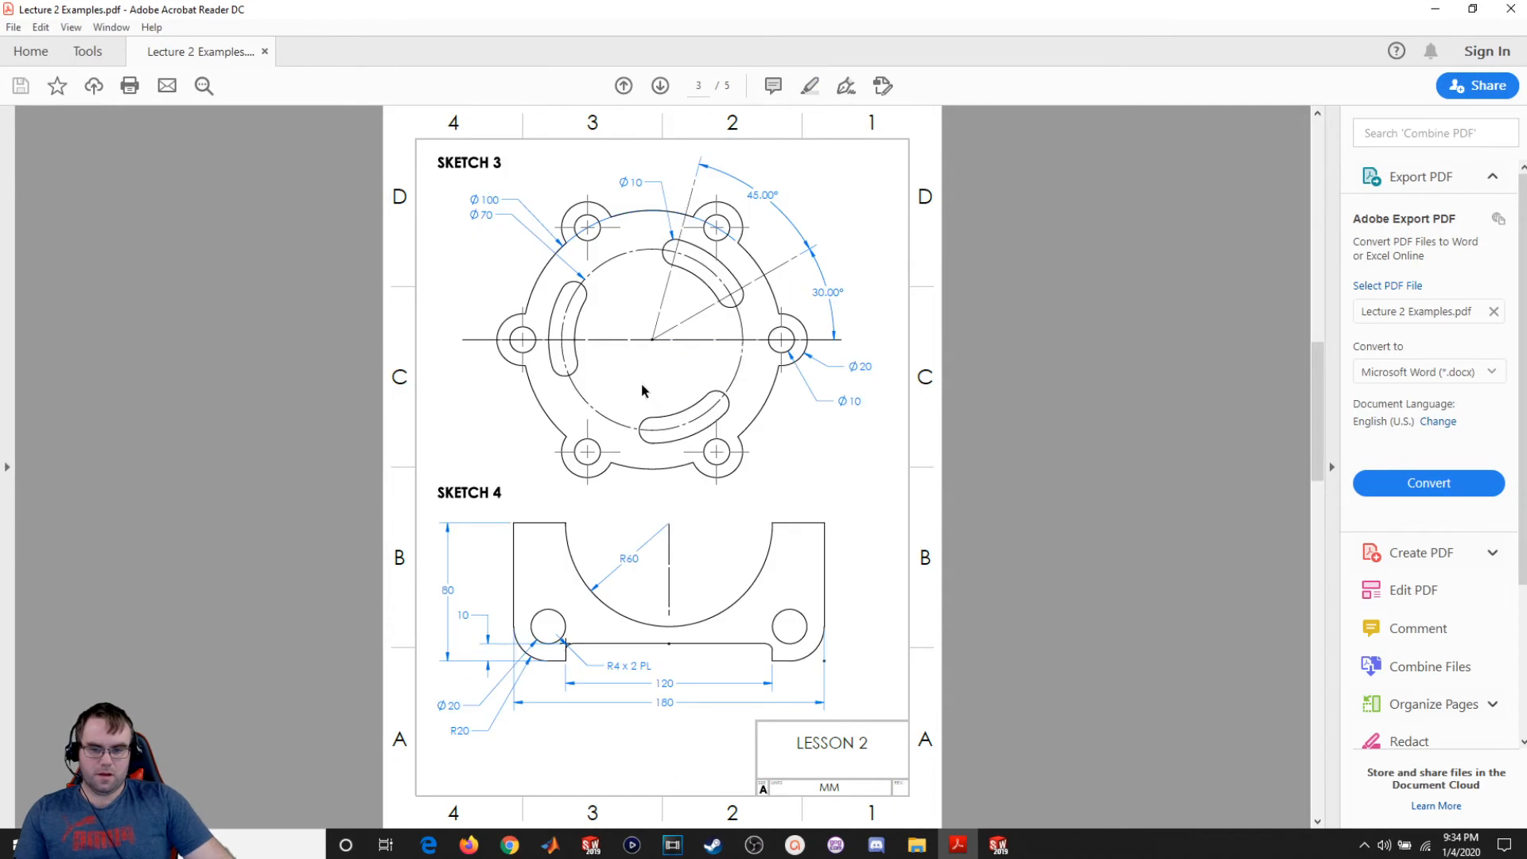
scroll(481, 558, "up", 3)
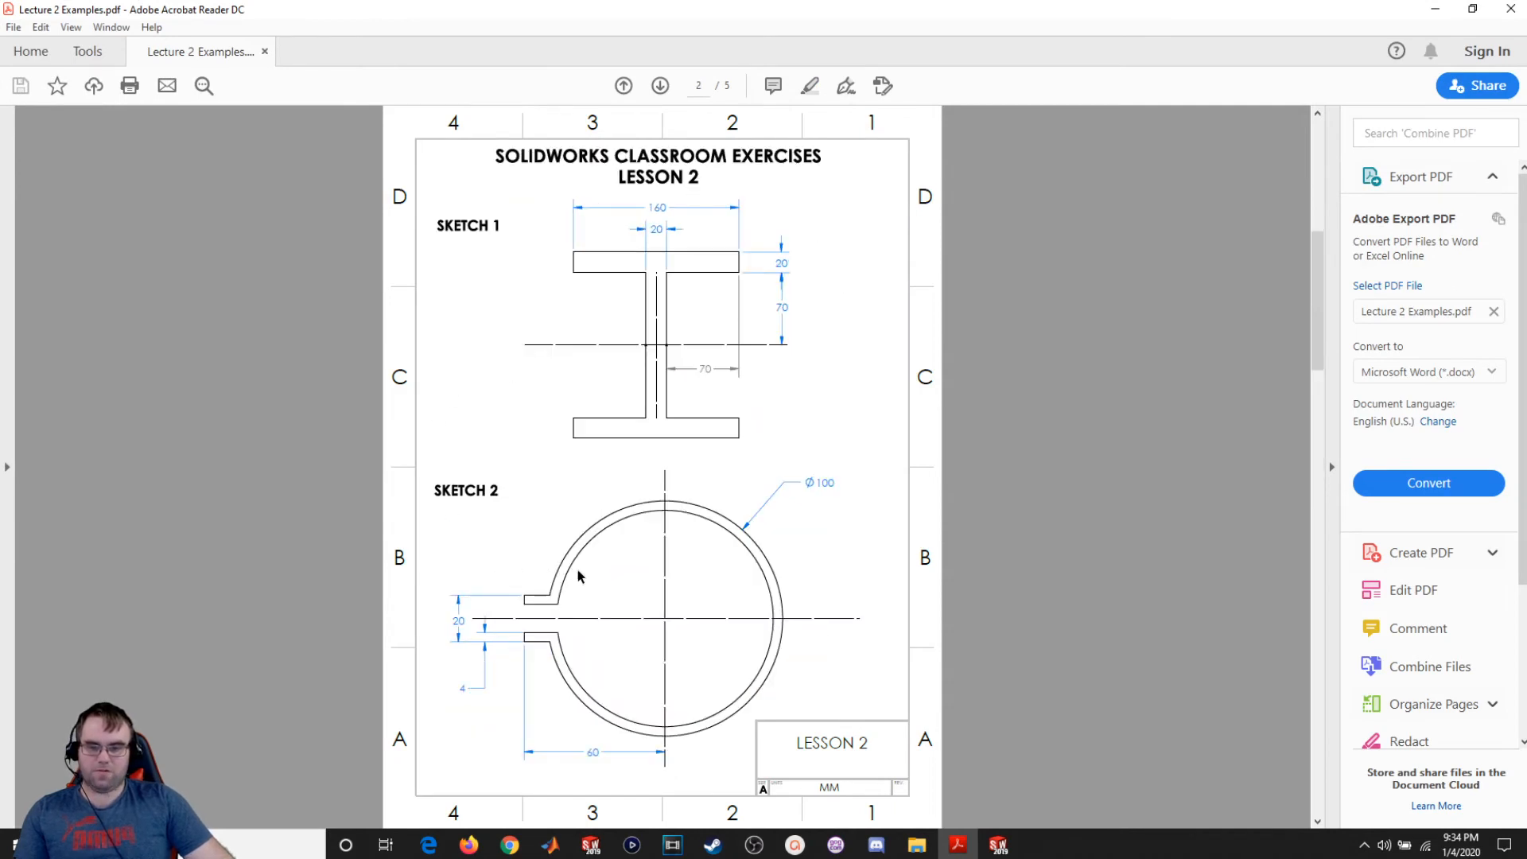
scroll(583, 580, "down", 3)
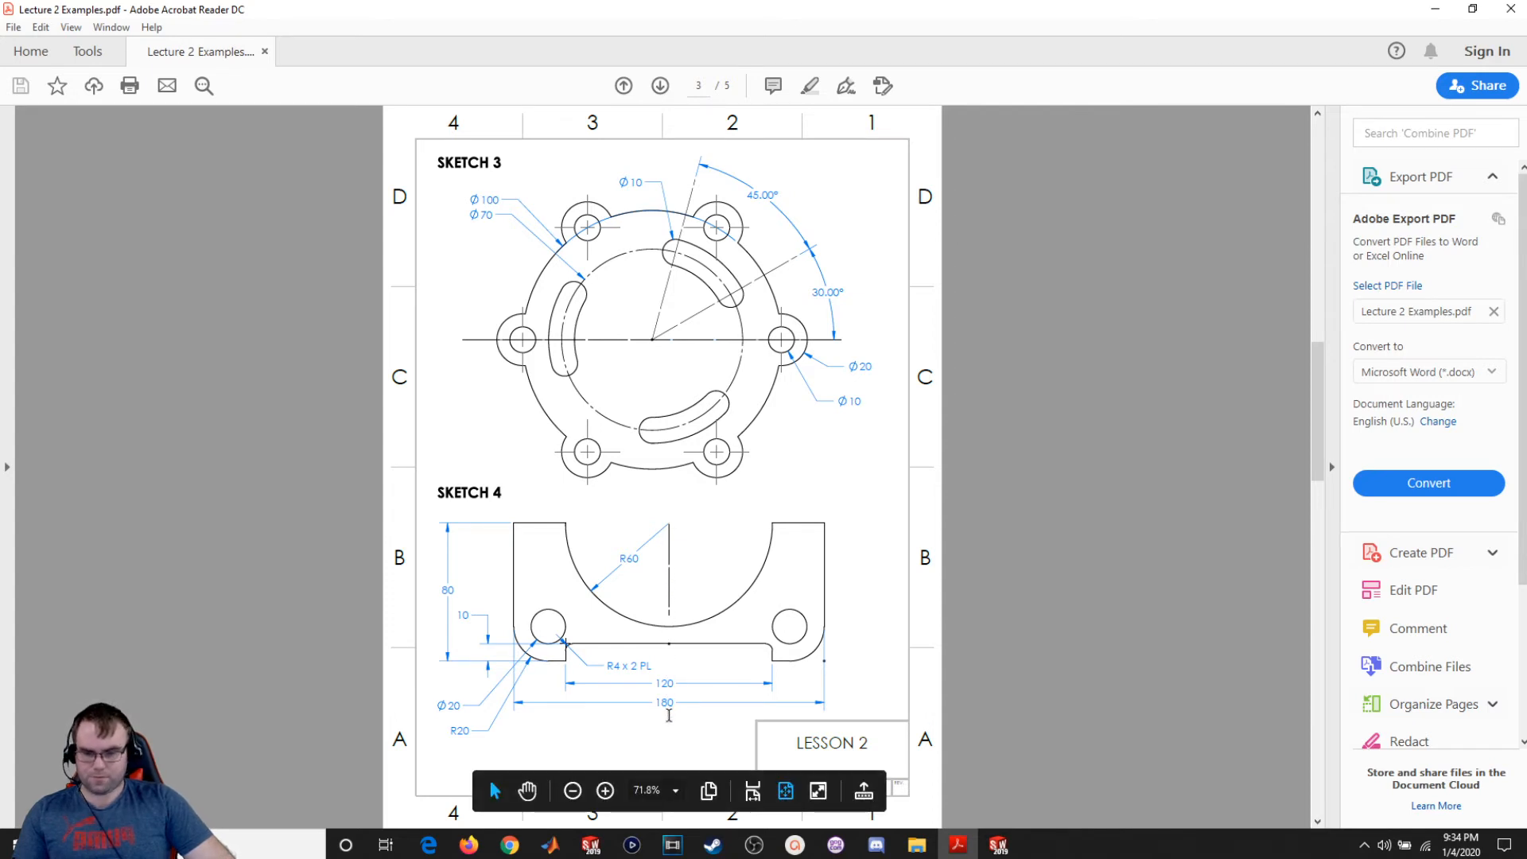
mouse_move(768, 8)
left_mouse_down()
mouse_move(834, 11)
mouse_move(1526, 545)
left_mouse_up()
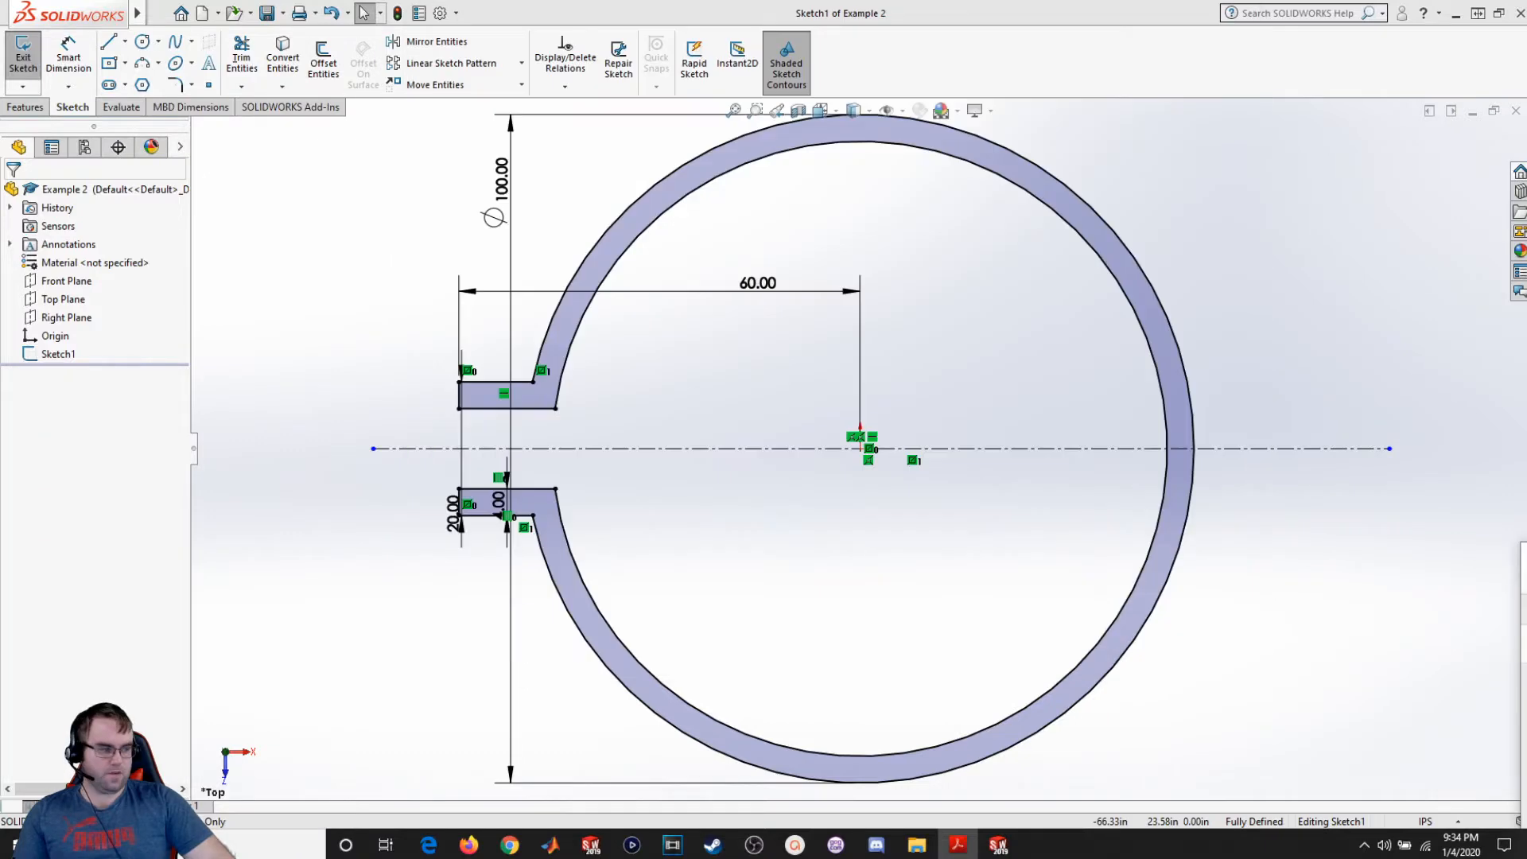
Step: Create a new part document and start a sketch on its Front Plane
mouse_move(72, 12)
left_click(159, 10)
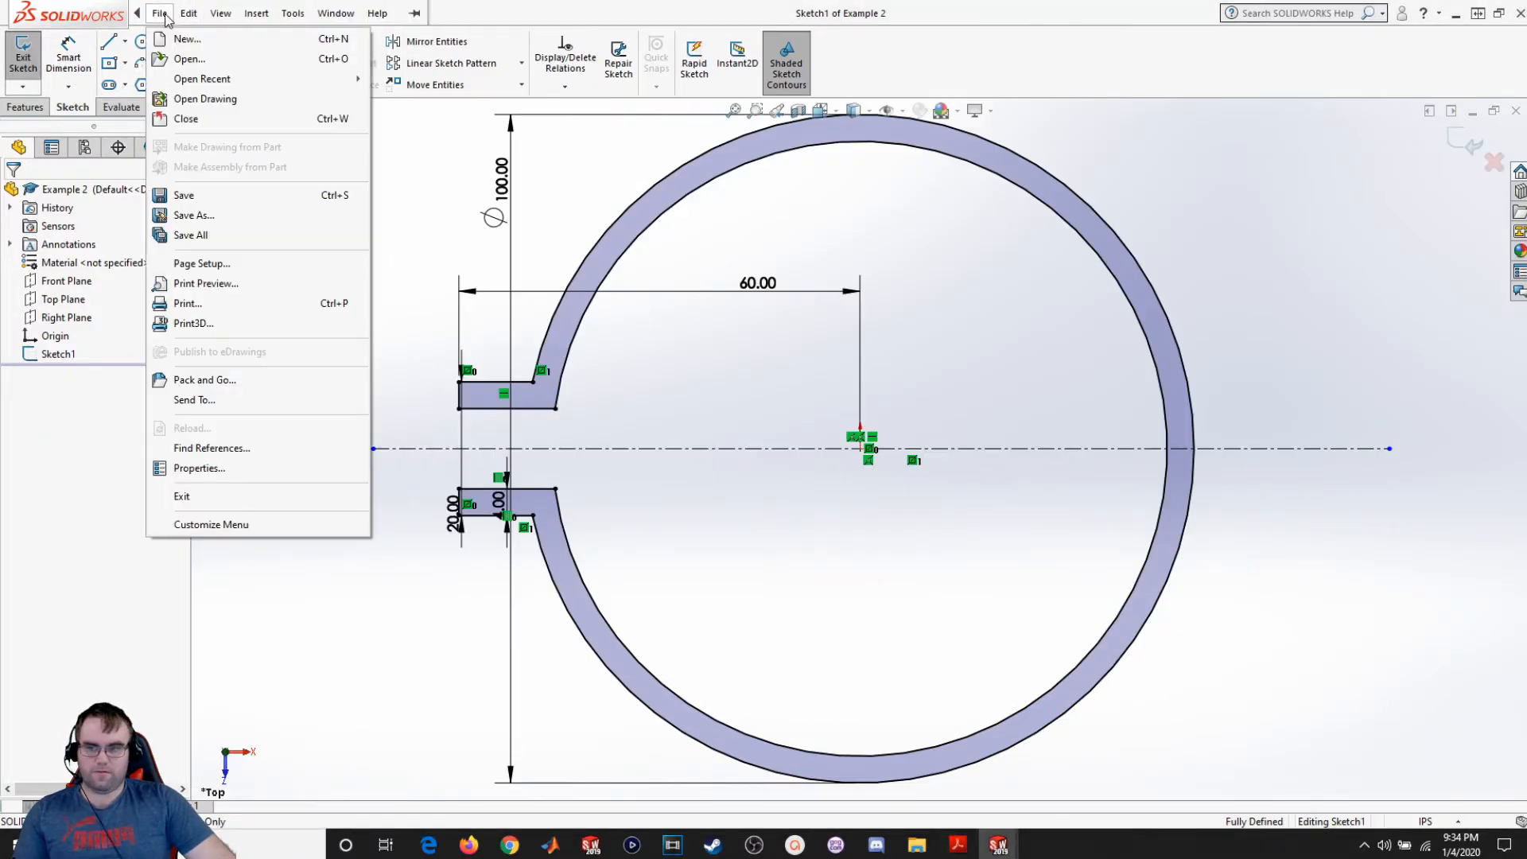
left_click(177, 34)
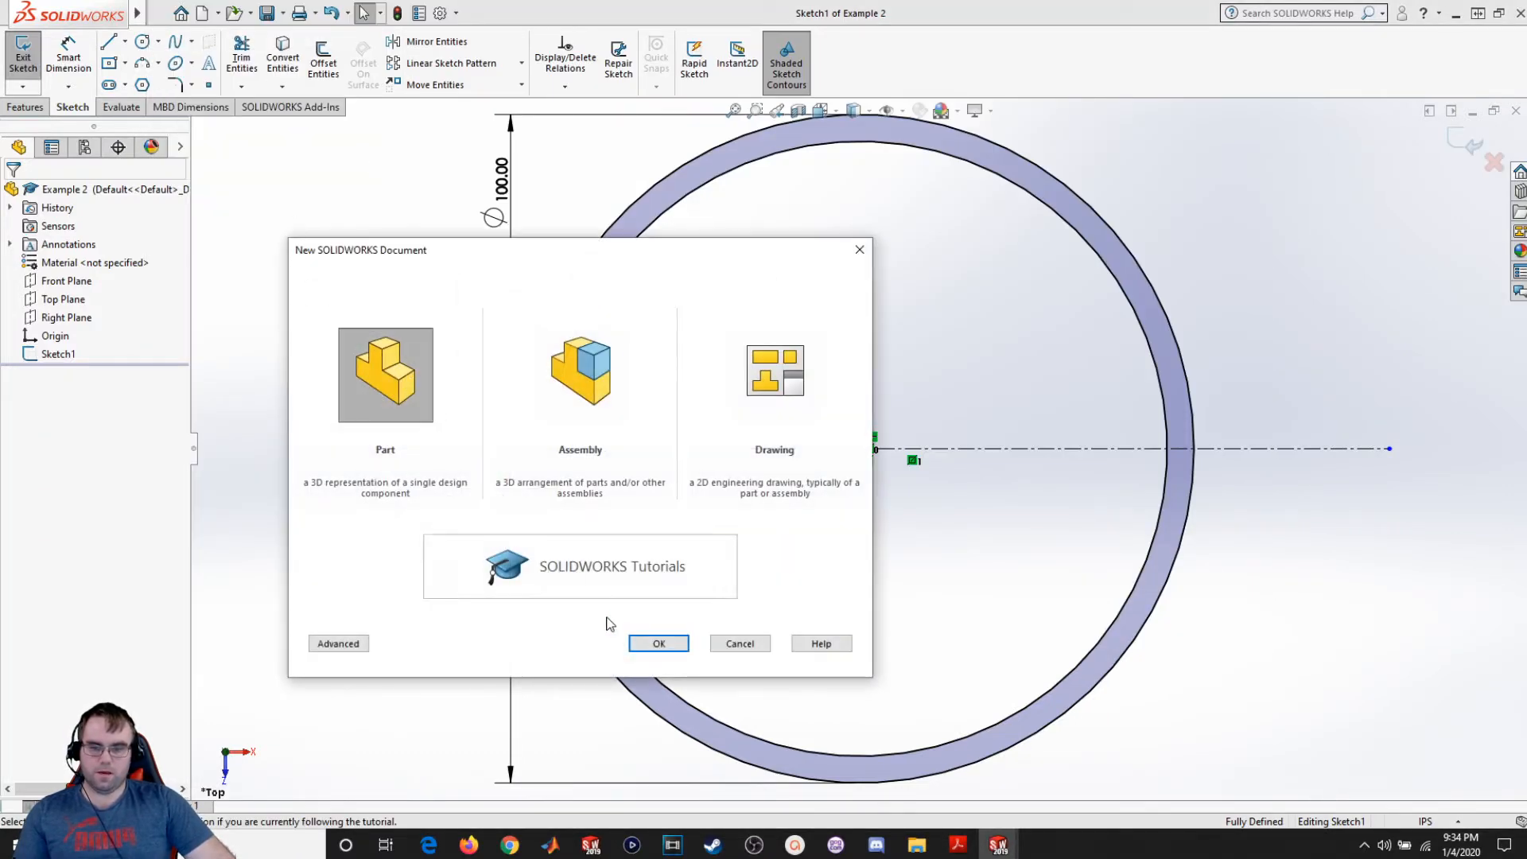
left_click(659, 646)
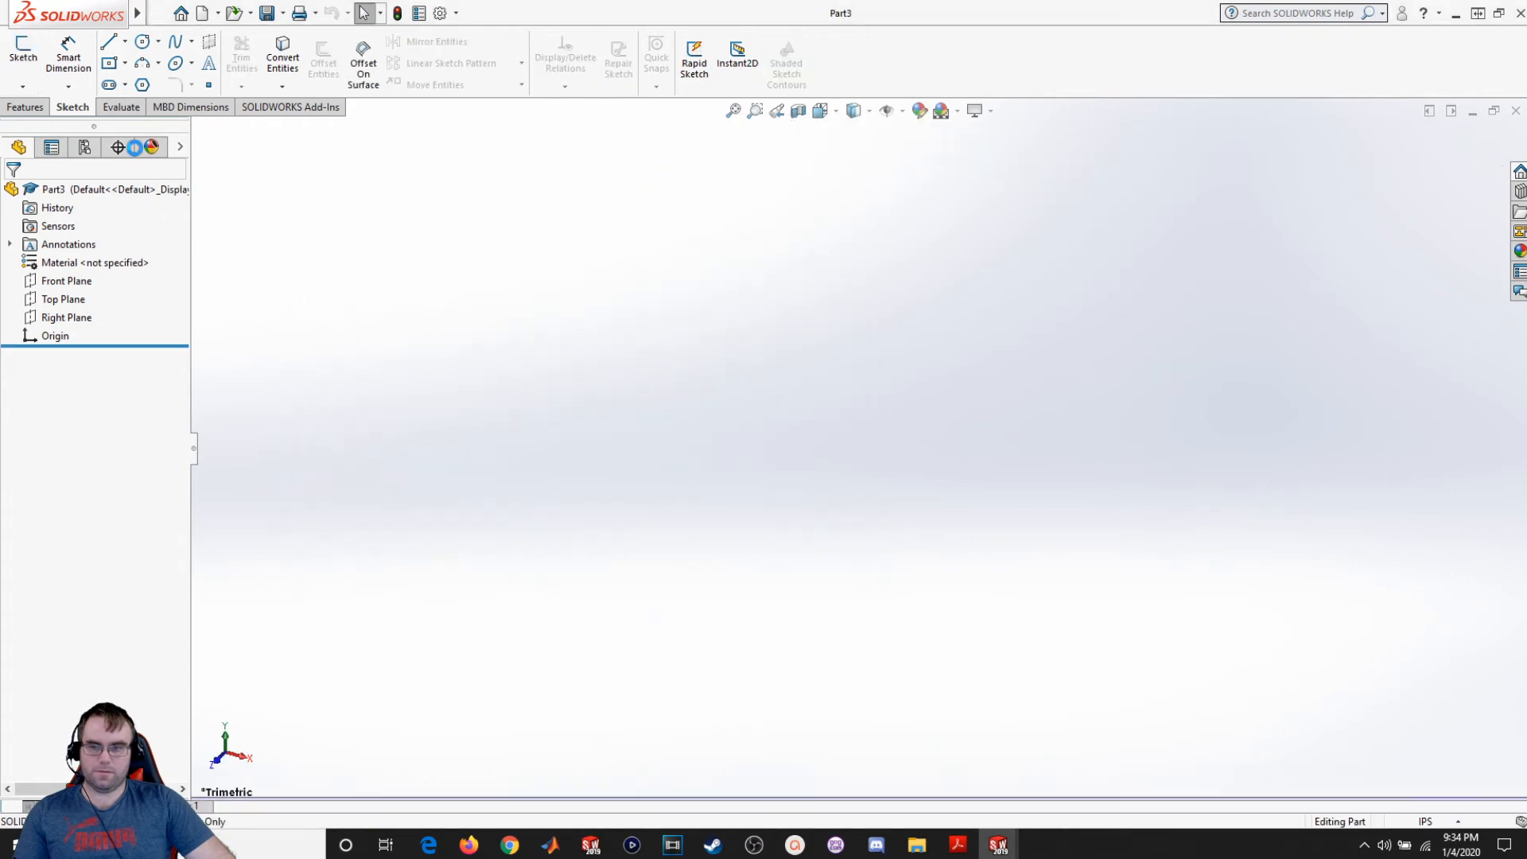
left_click(23, 53)
left_click(622, 243)
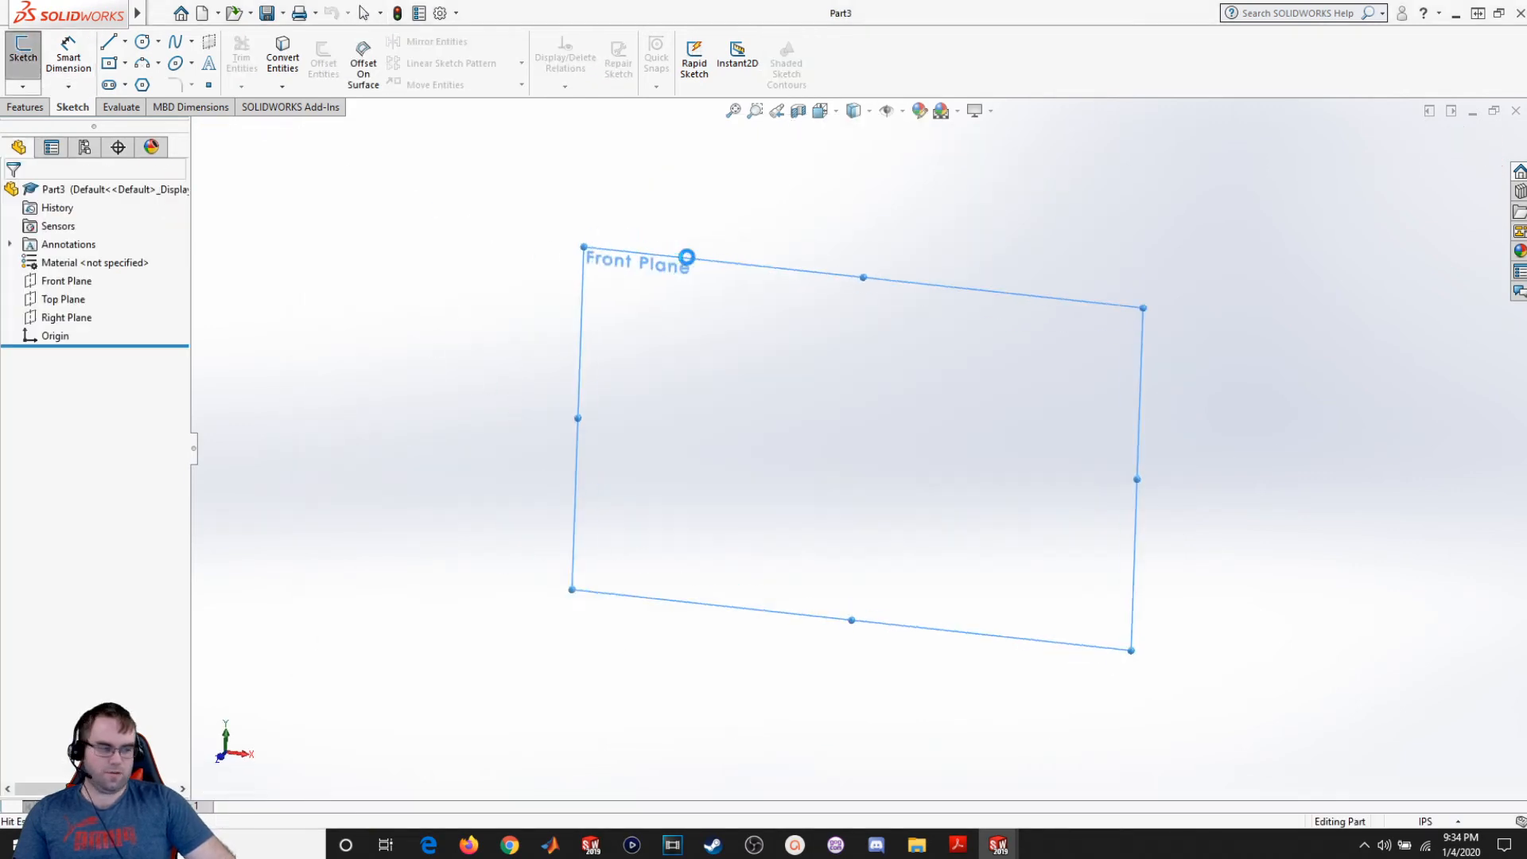
Step: Draw a vertical centerline through the origin, from about 2.1 in above it to a similar distance below
left_click(158, 41)
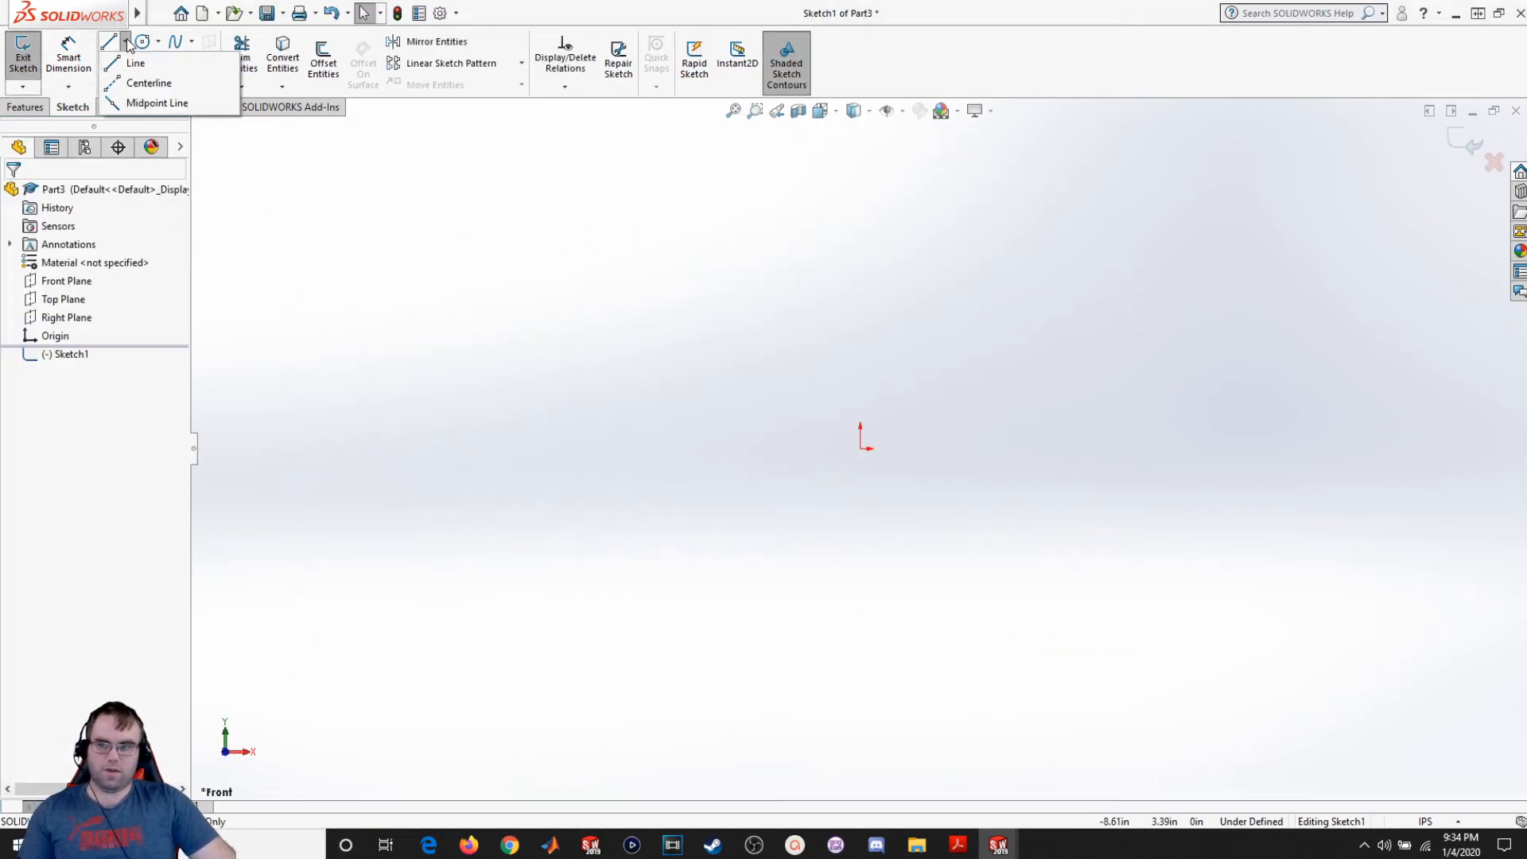
left_click(125, 42)
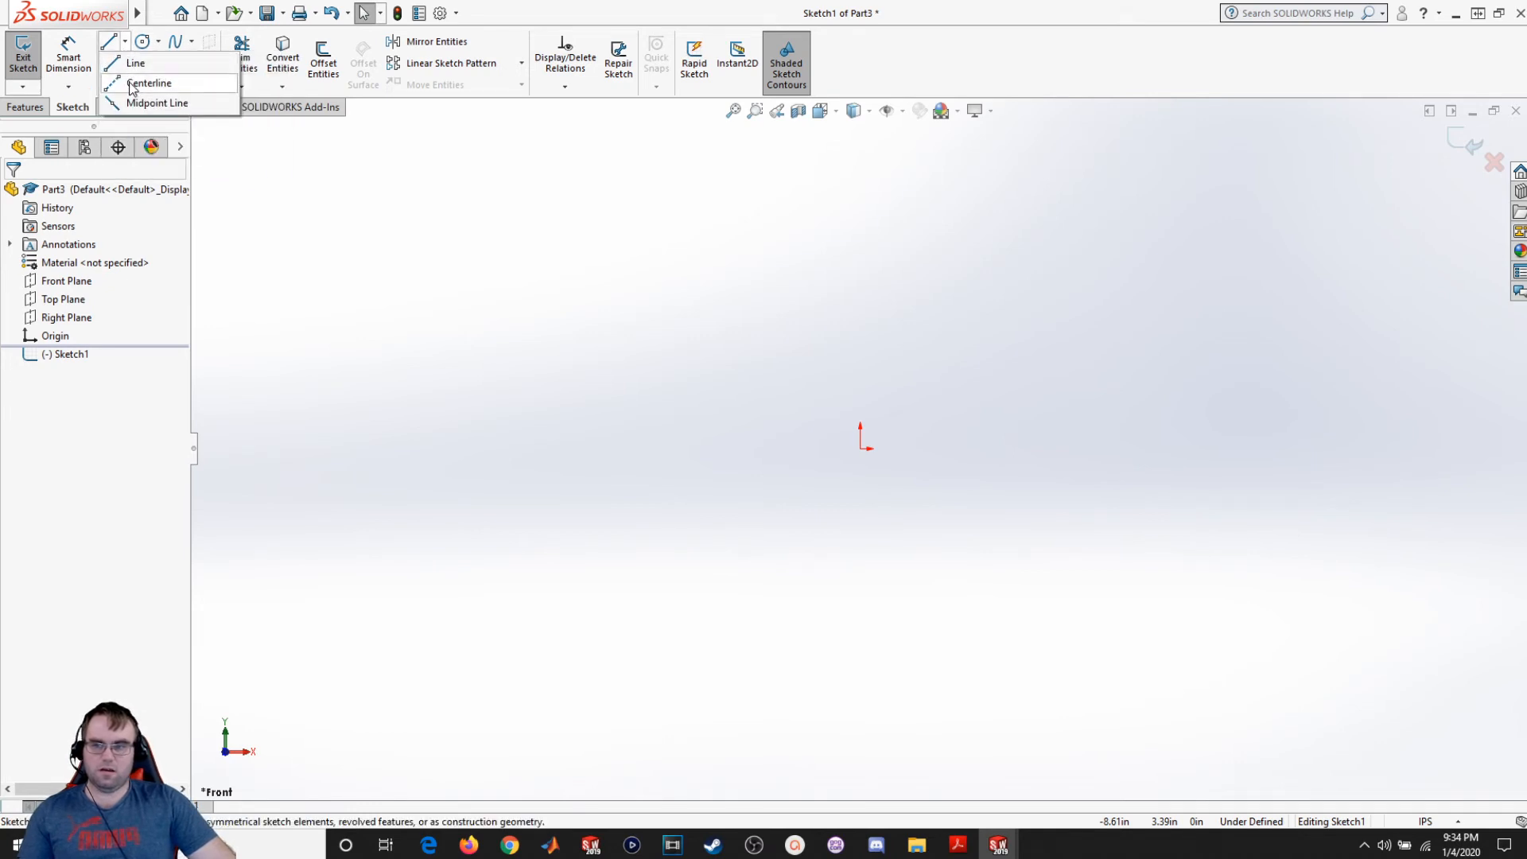
left_click(159, 82)
left_click(859, 288)
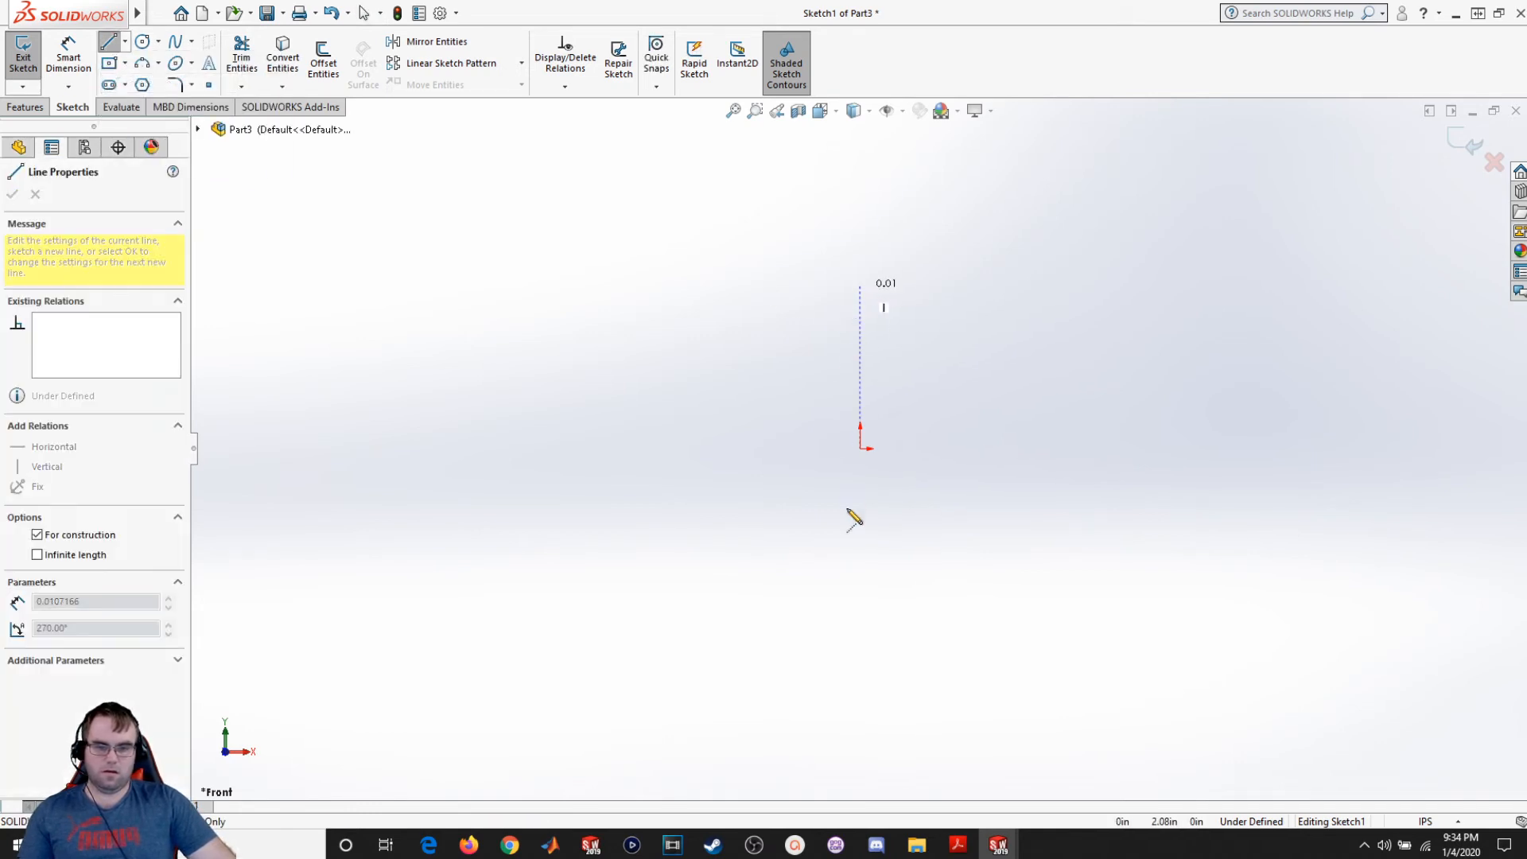
left_click(860, 616)
key("Escape")
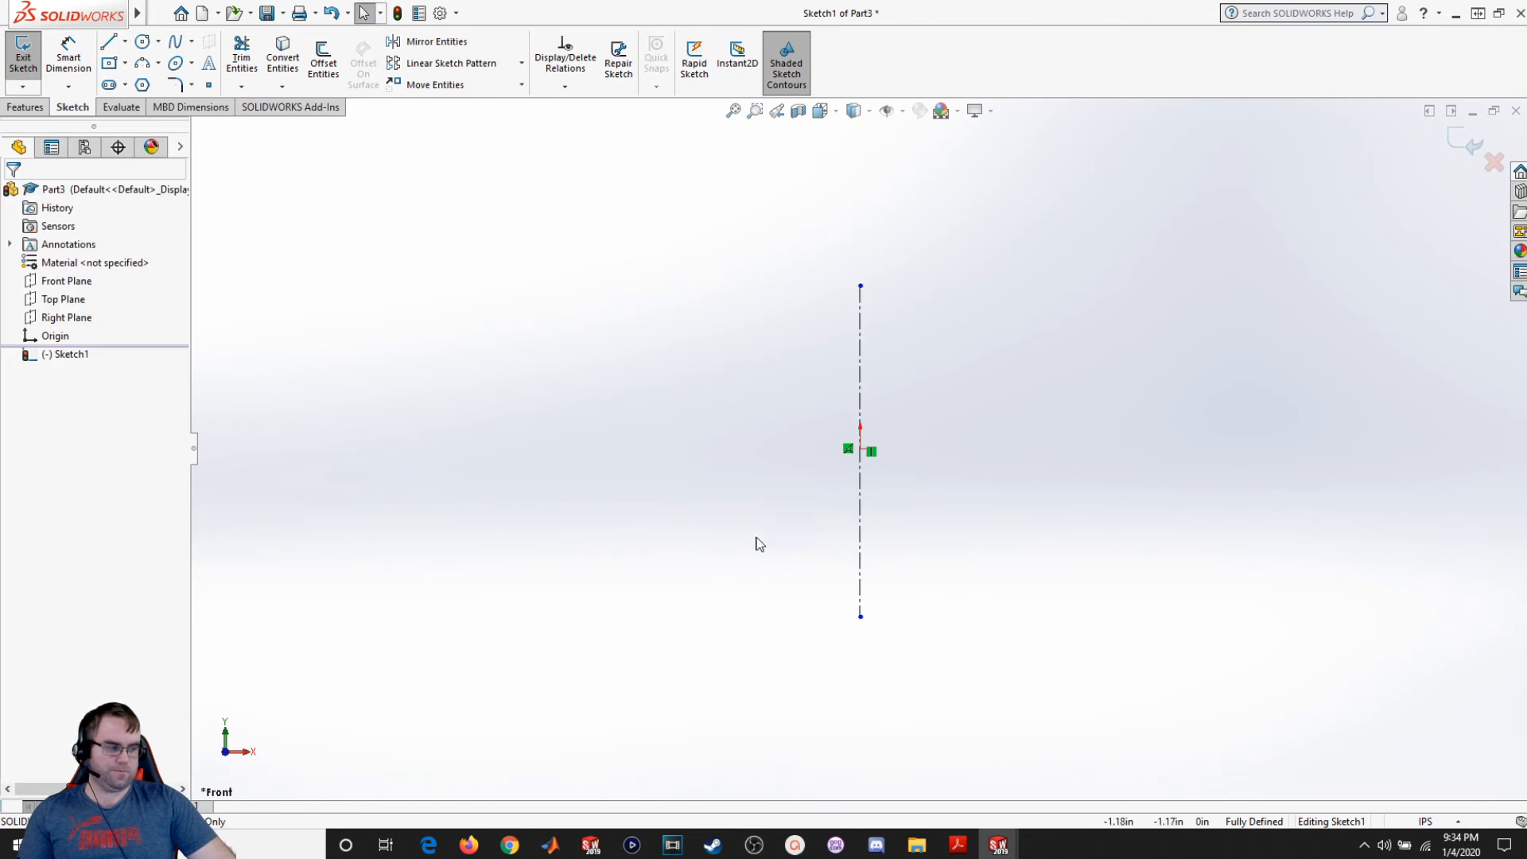
Step: Sketch a circle centered on the origin with a radius of about 2.78 in, enclosing the vertical centerline
left_click(142, 42)
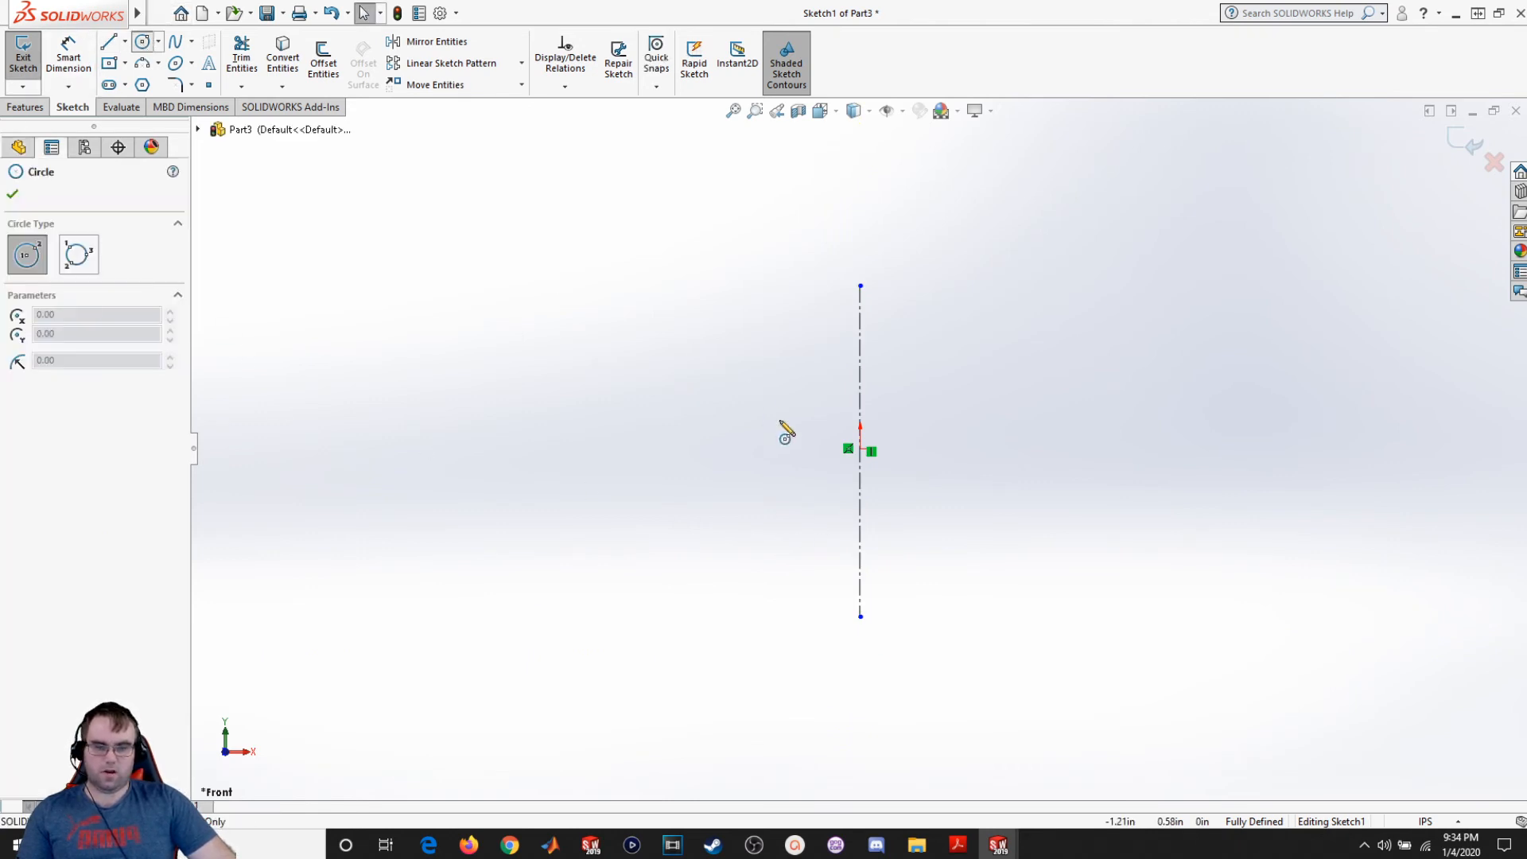
left_click(861, 451)
left_click(1040, 323)
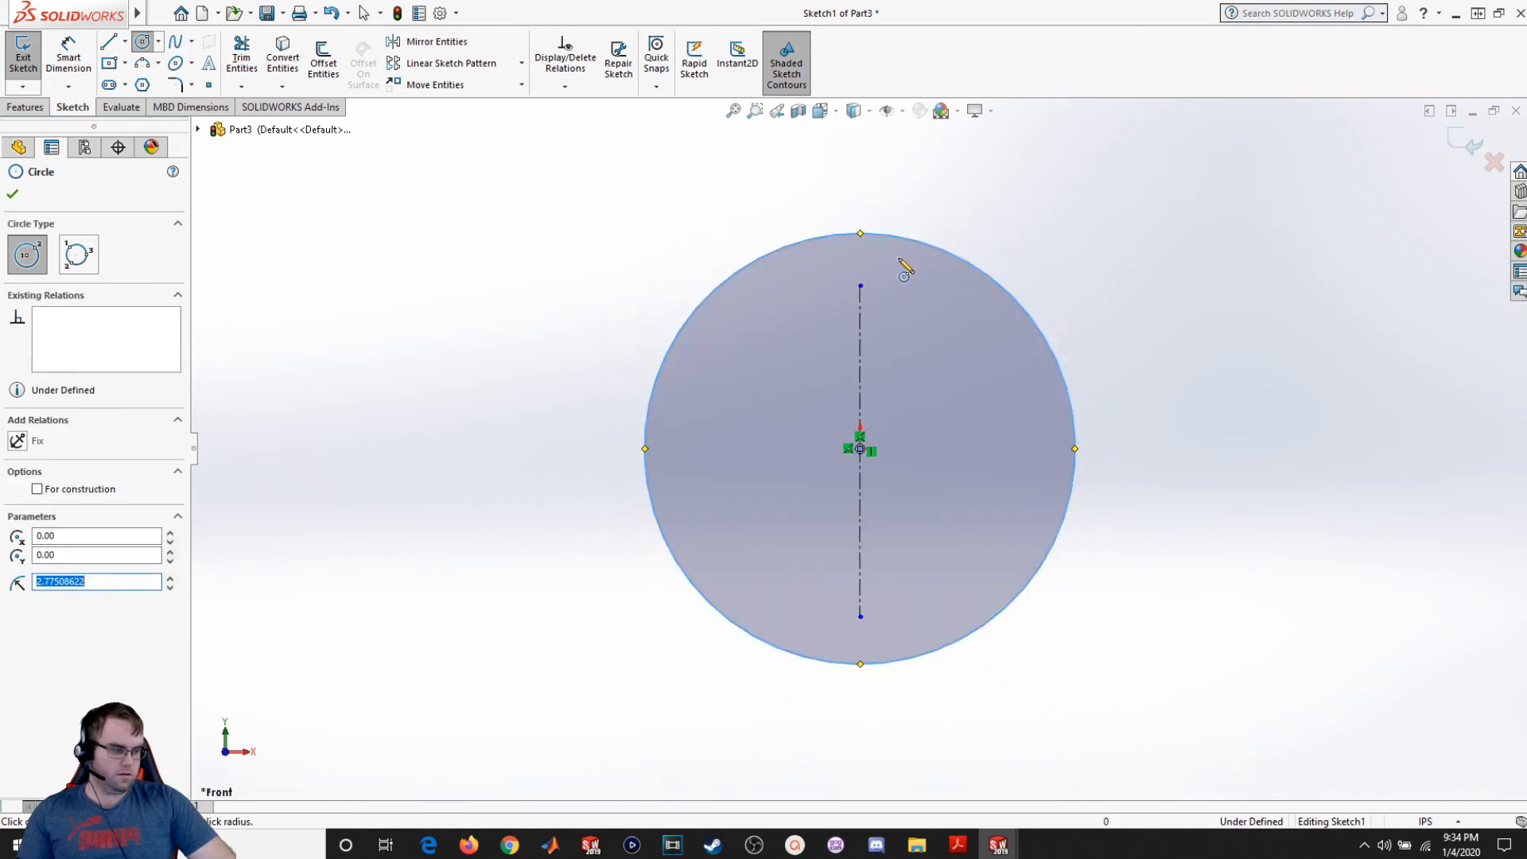
key("Escape")
Step: Stretch the vertical centerline's lower endpoint beyond the circle to about 6.52 in below the origin
scroll(663, 498, "up", 2)
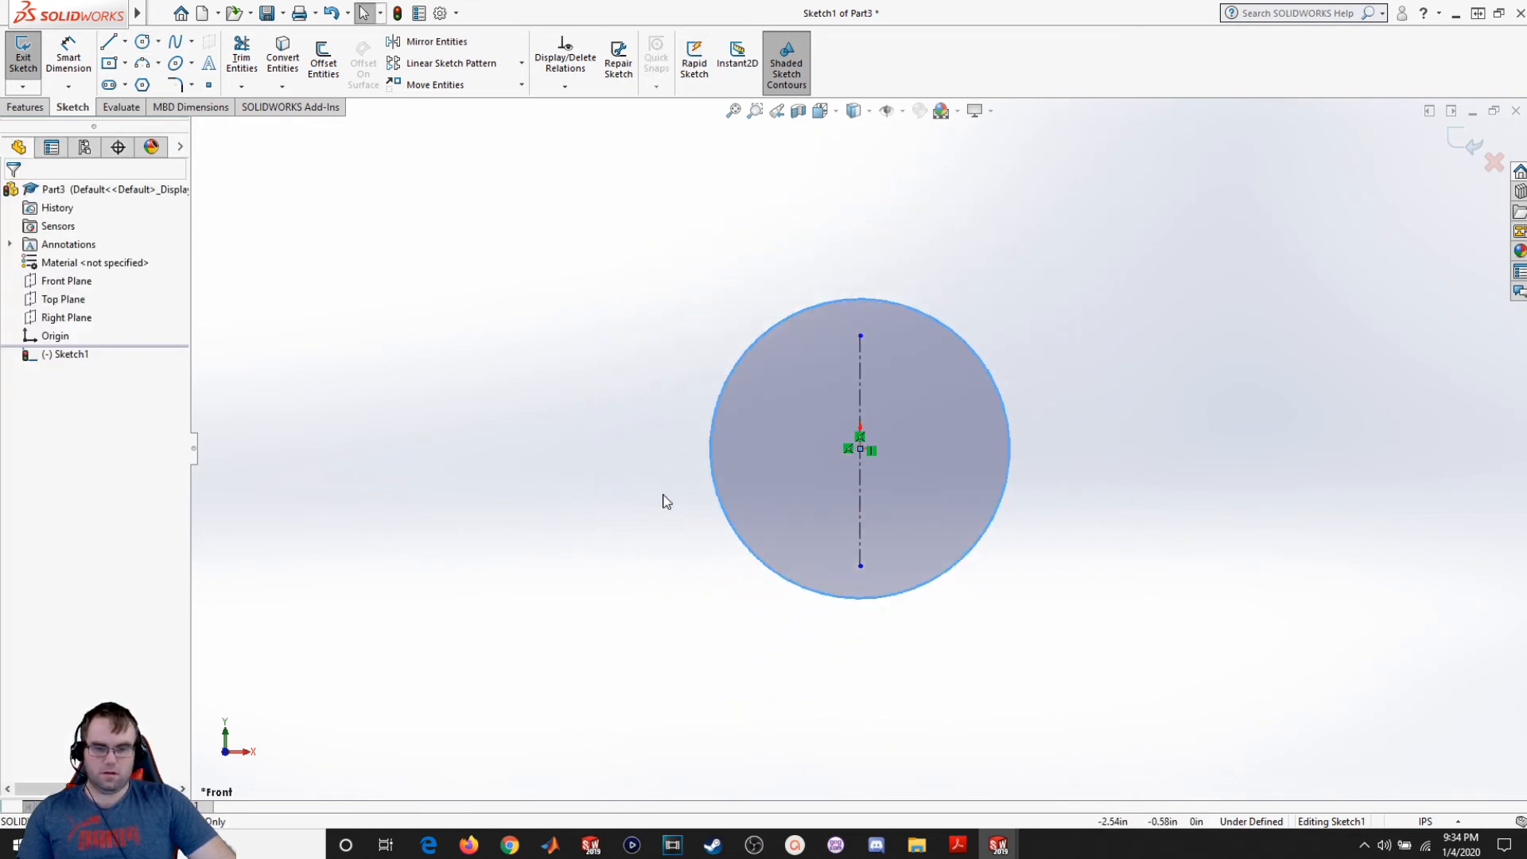
scroll(663, 499, "down", 1)
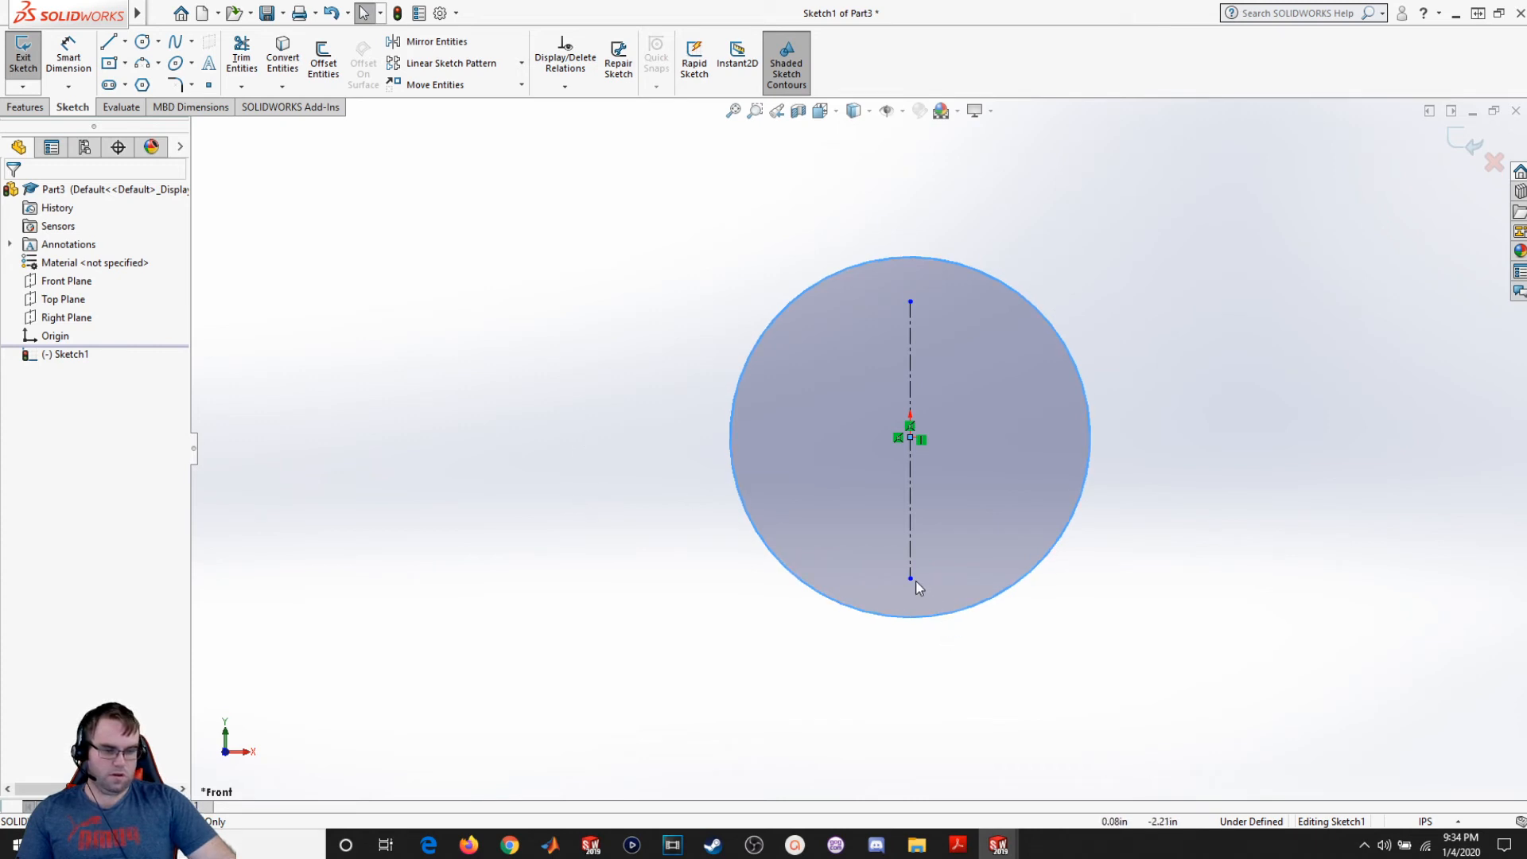
left_click_drag(911, 580, 911, 851)
scroll(902, 731, "up", 2)
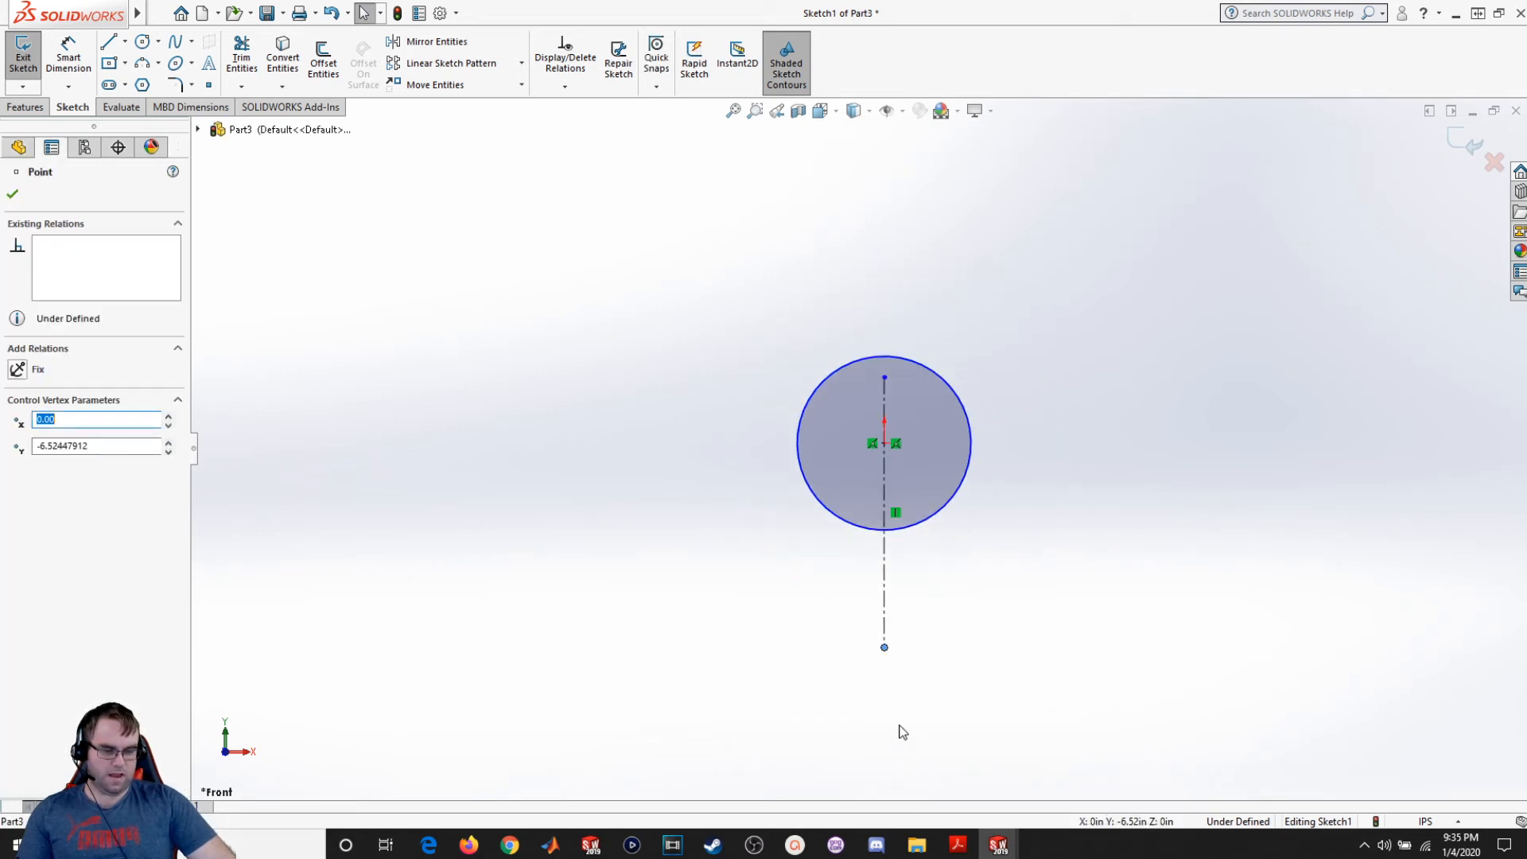
Step: Stretch the vertical centerline's lower endpoint further down to about 8.98 in below the origin
left_click_drag(884, 648, 885, 724)
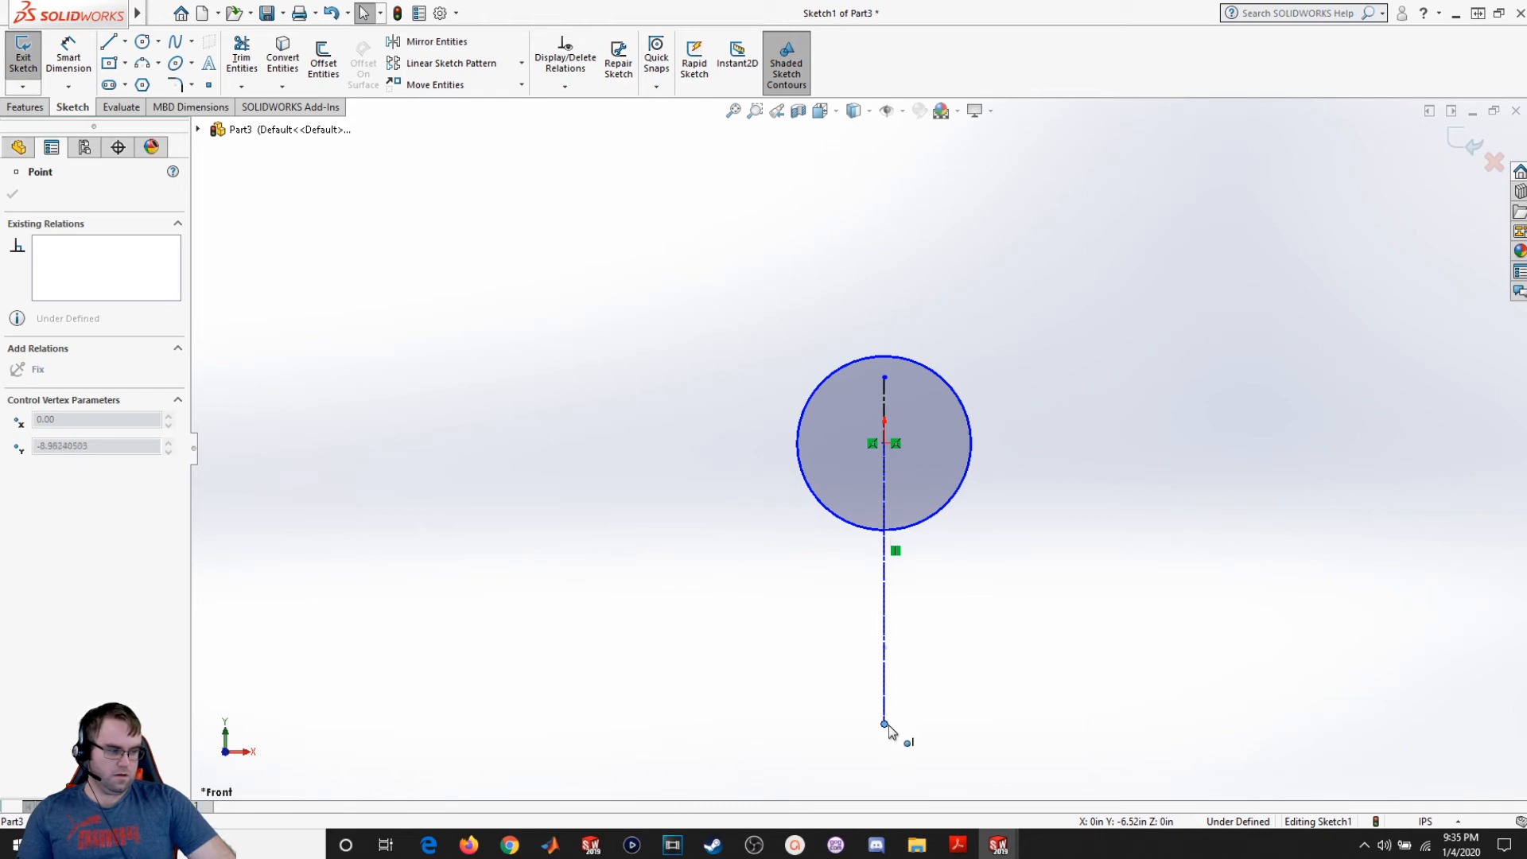
left_click(750, 600)
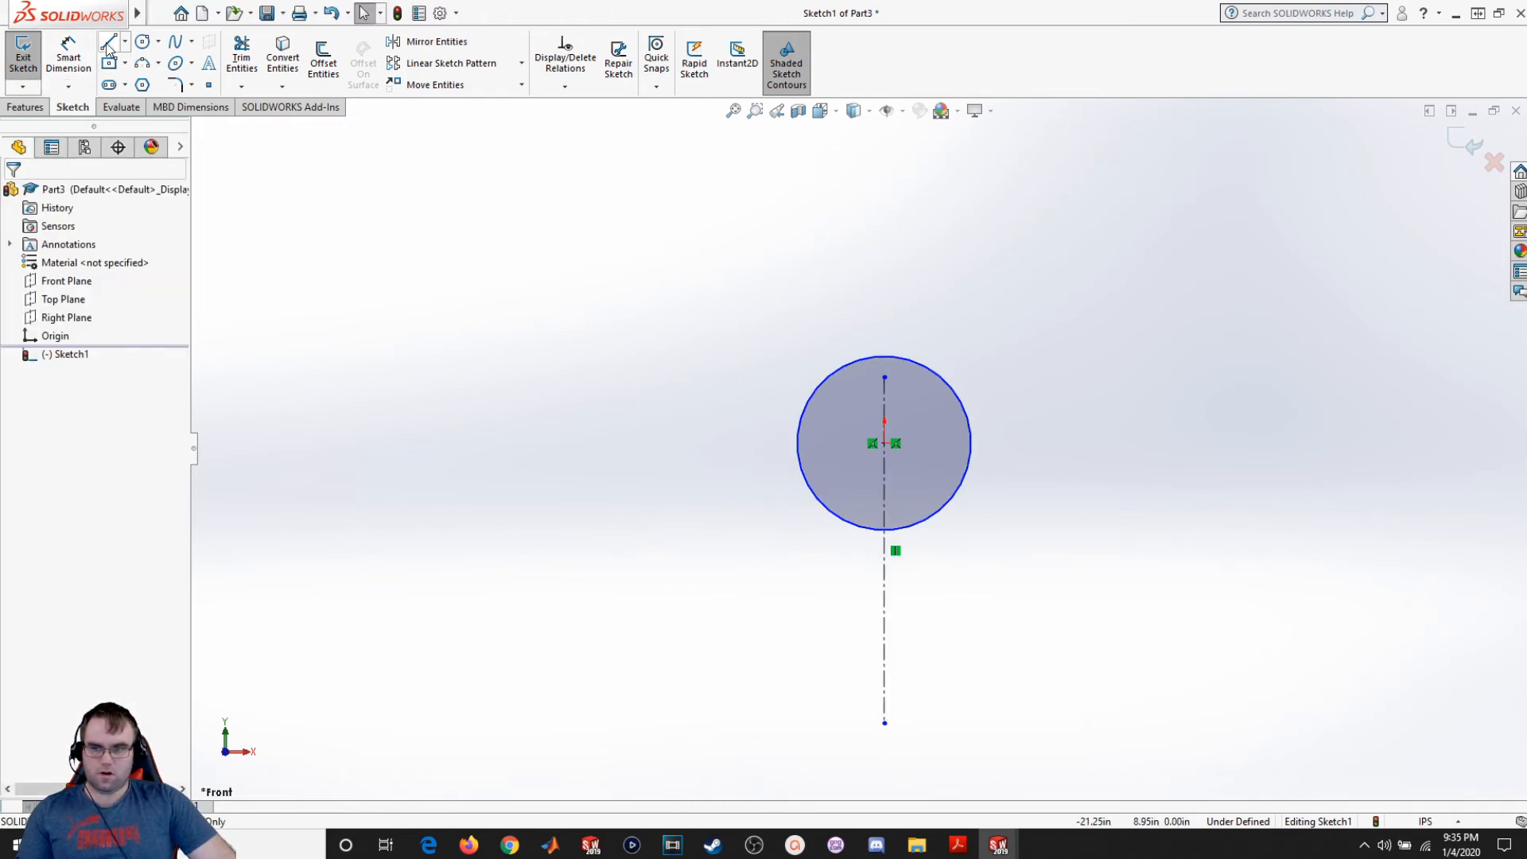
Step: Draw a stepped line profile from the origin: about 7.5 in left, 5.3 in down, 2.2 in right, 1 in up, then right to the centerline
left_click(109, 41)
scroll(847, 459, "down", 2)
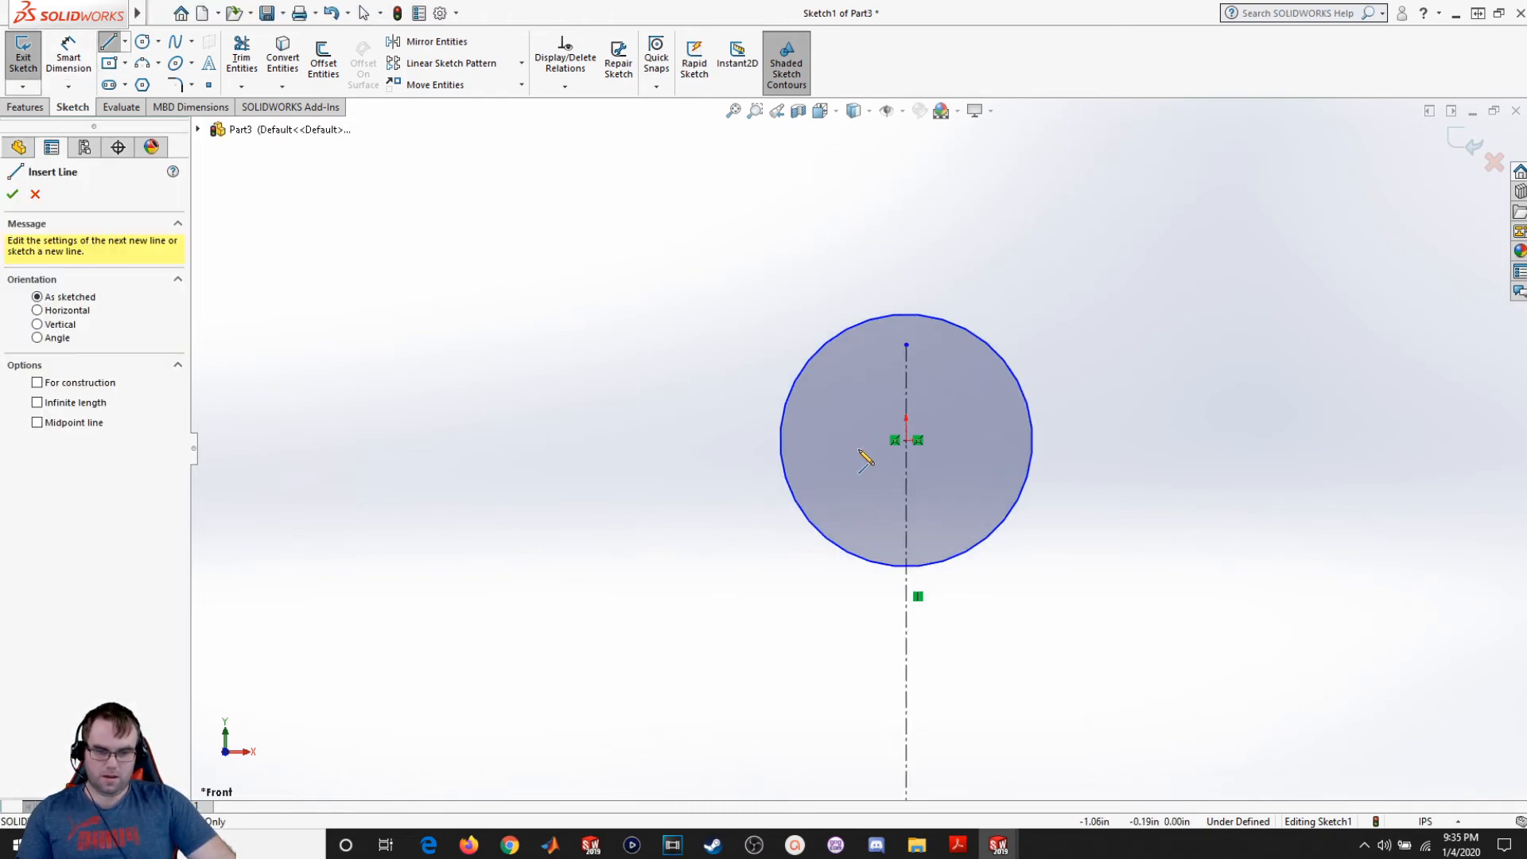
left_click(906, 440)
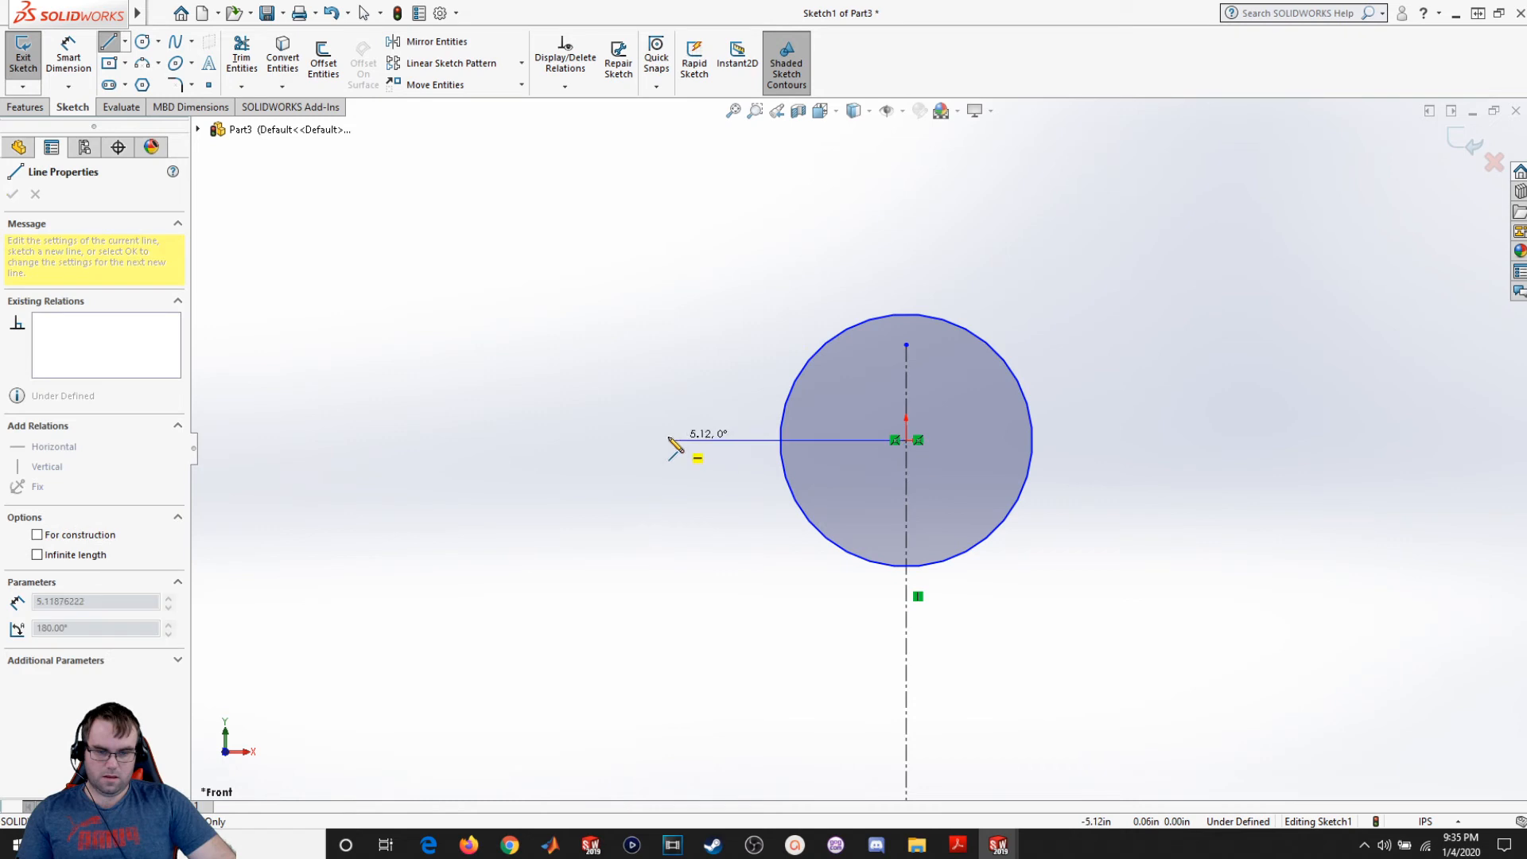
left_click(566, 440)
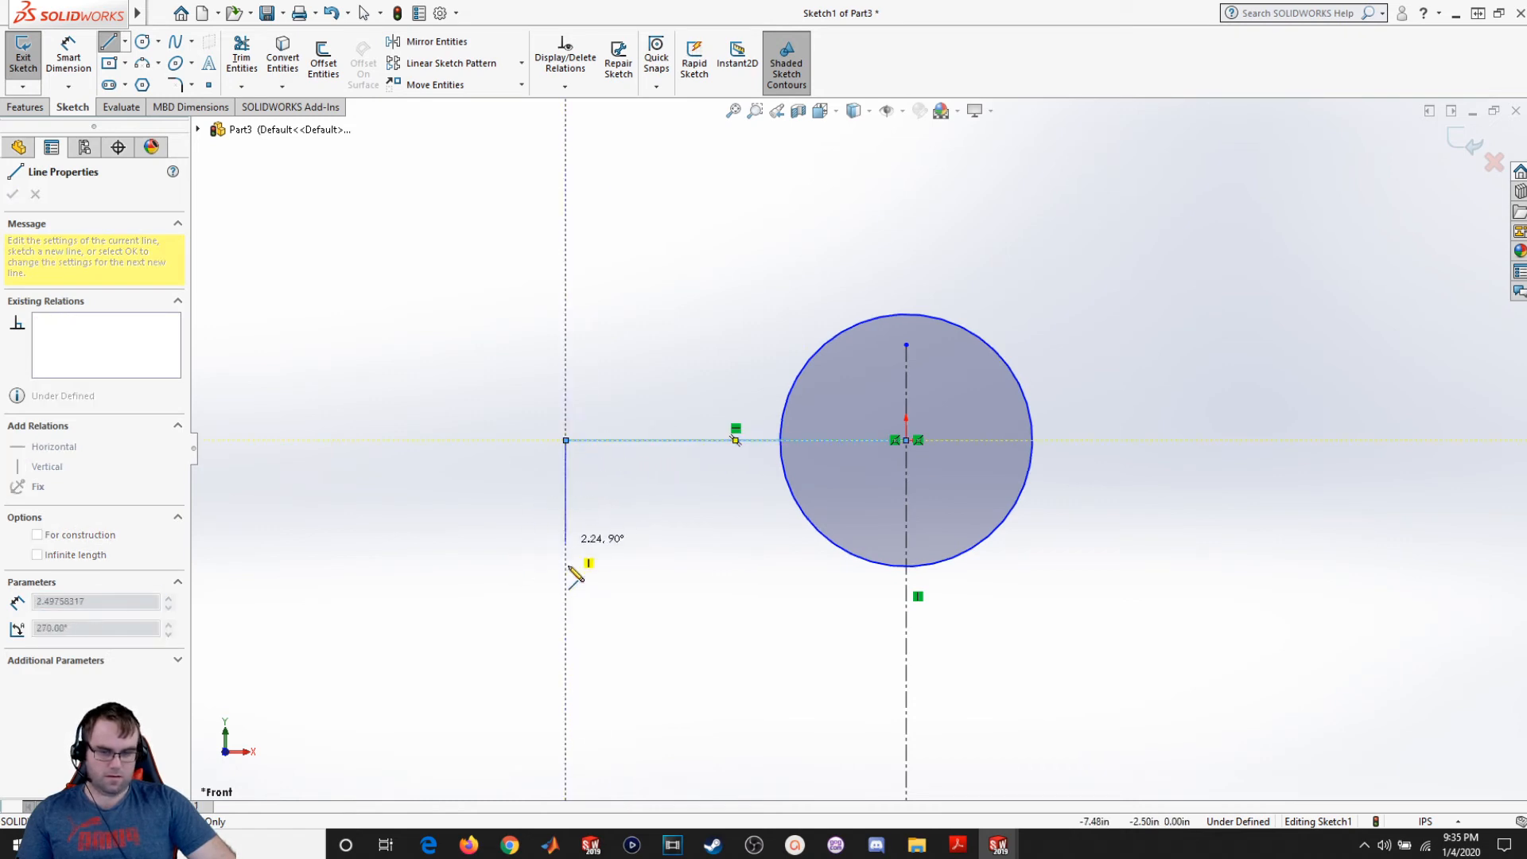
left_click(566, 679)
left_click(668, 679)
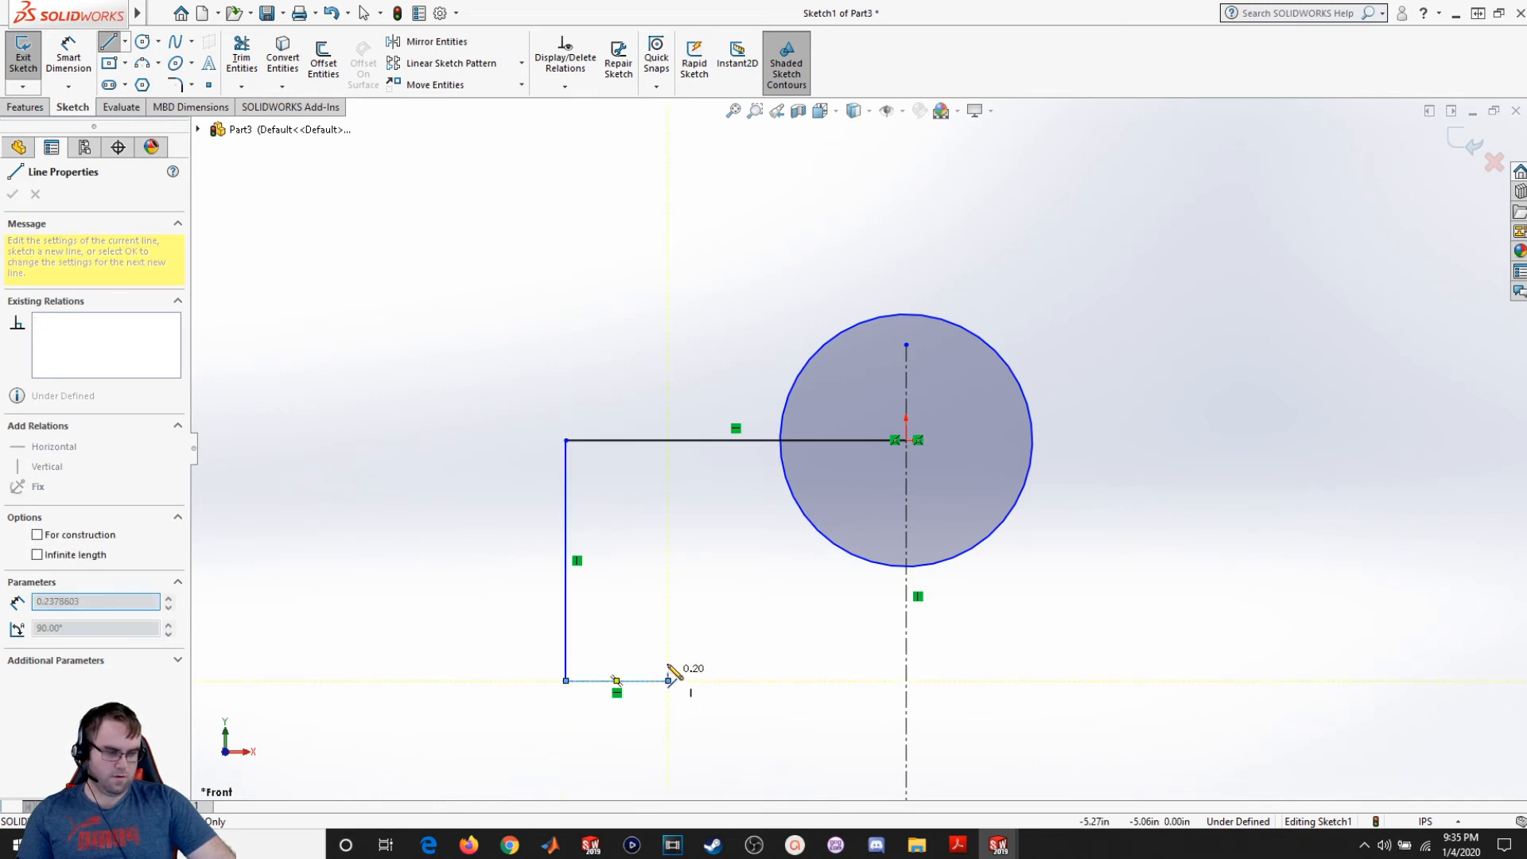
left_click(668, 635)
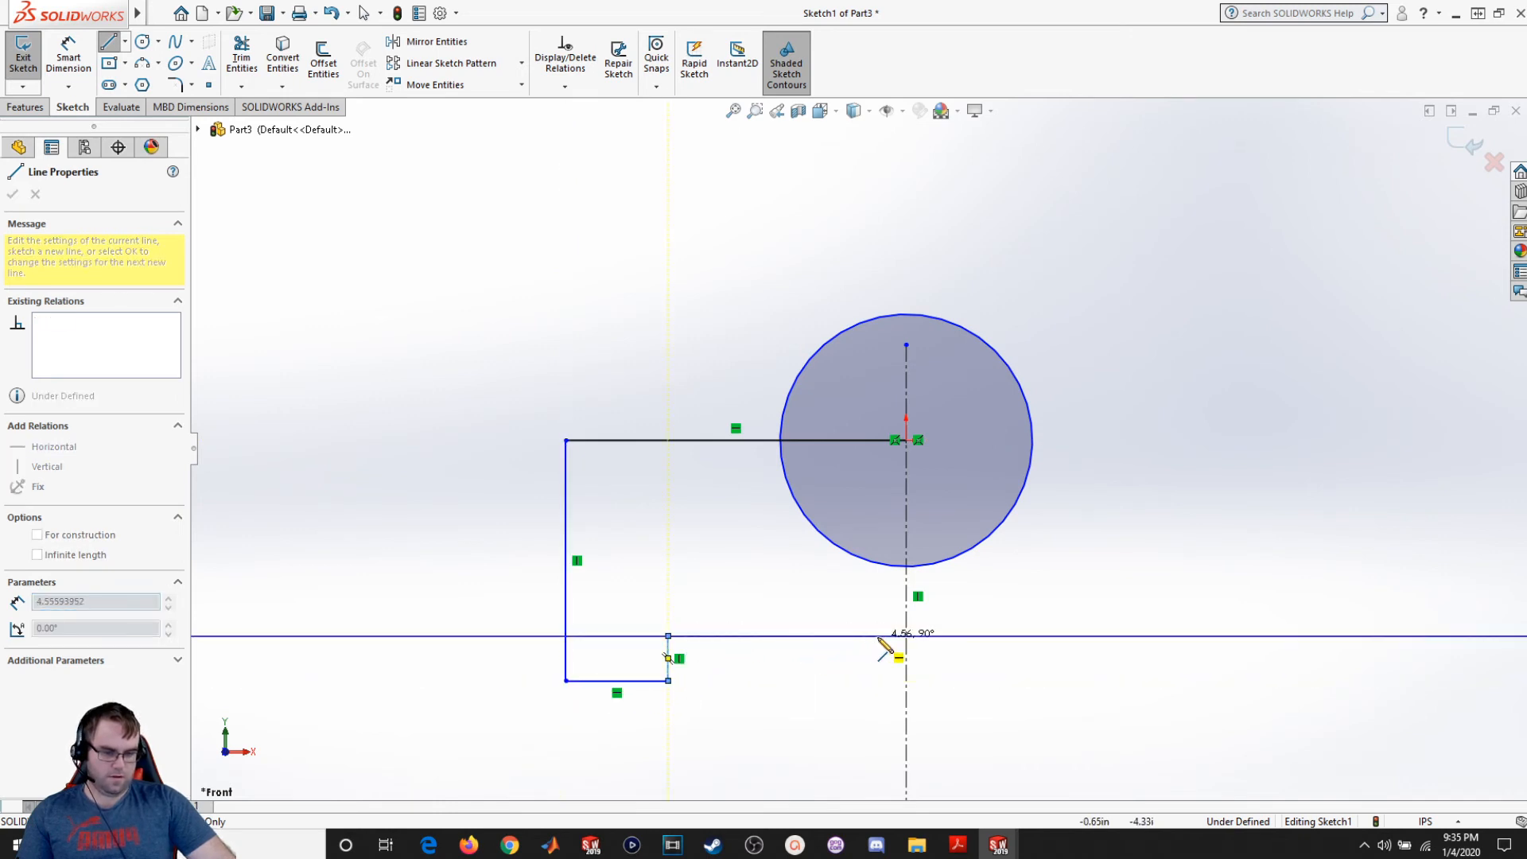
left_click(906, 635)
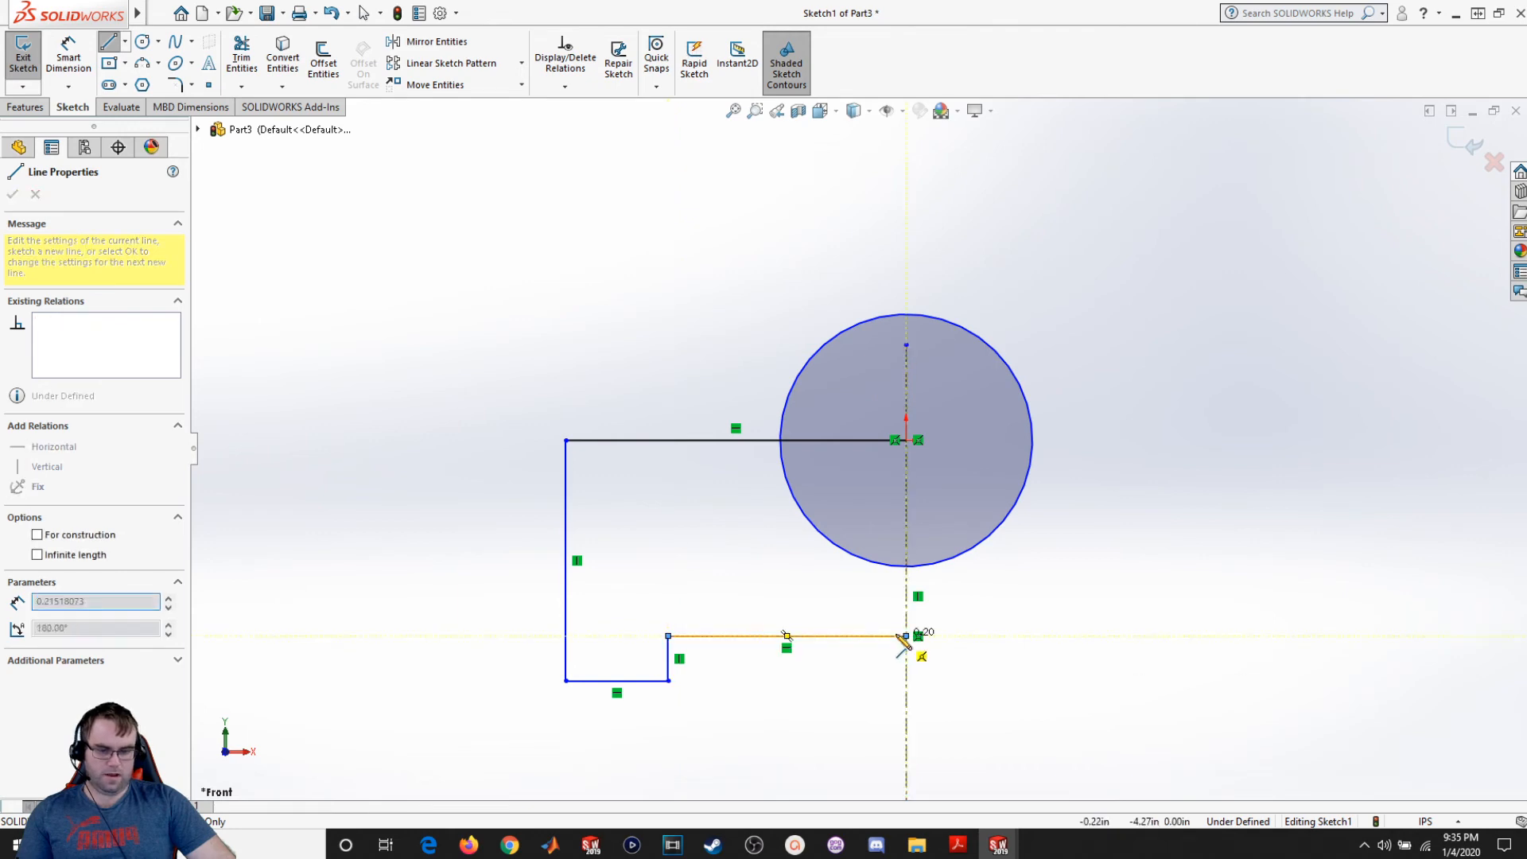
key("Escape")
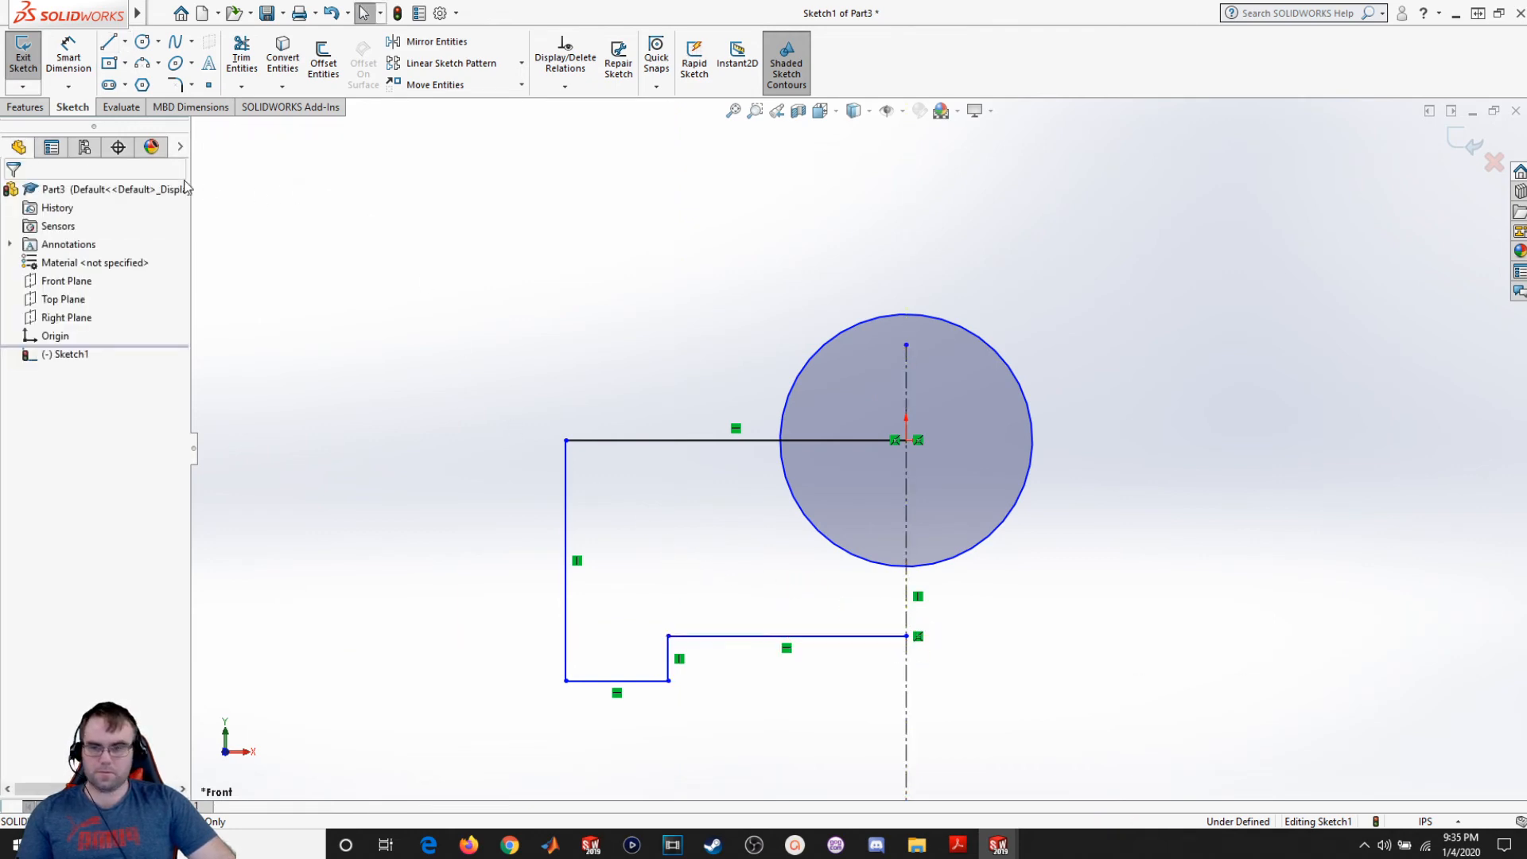
Step: Switch to the Lecture 2 Examples PDF in Adobe Acrobat Reader, examine the Sketch 4 dimensions, and return to SOLIDWORKS
left_click(69, 52)
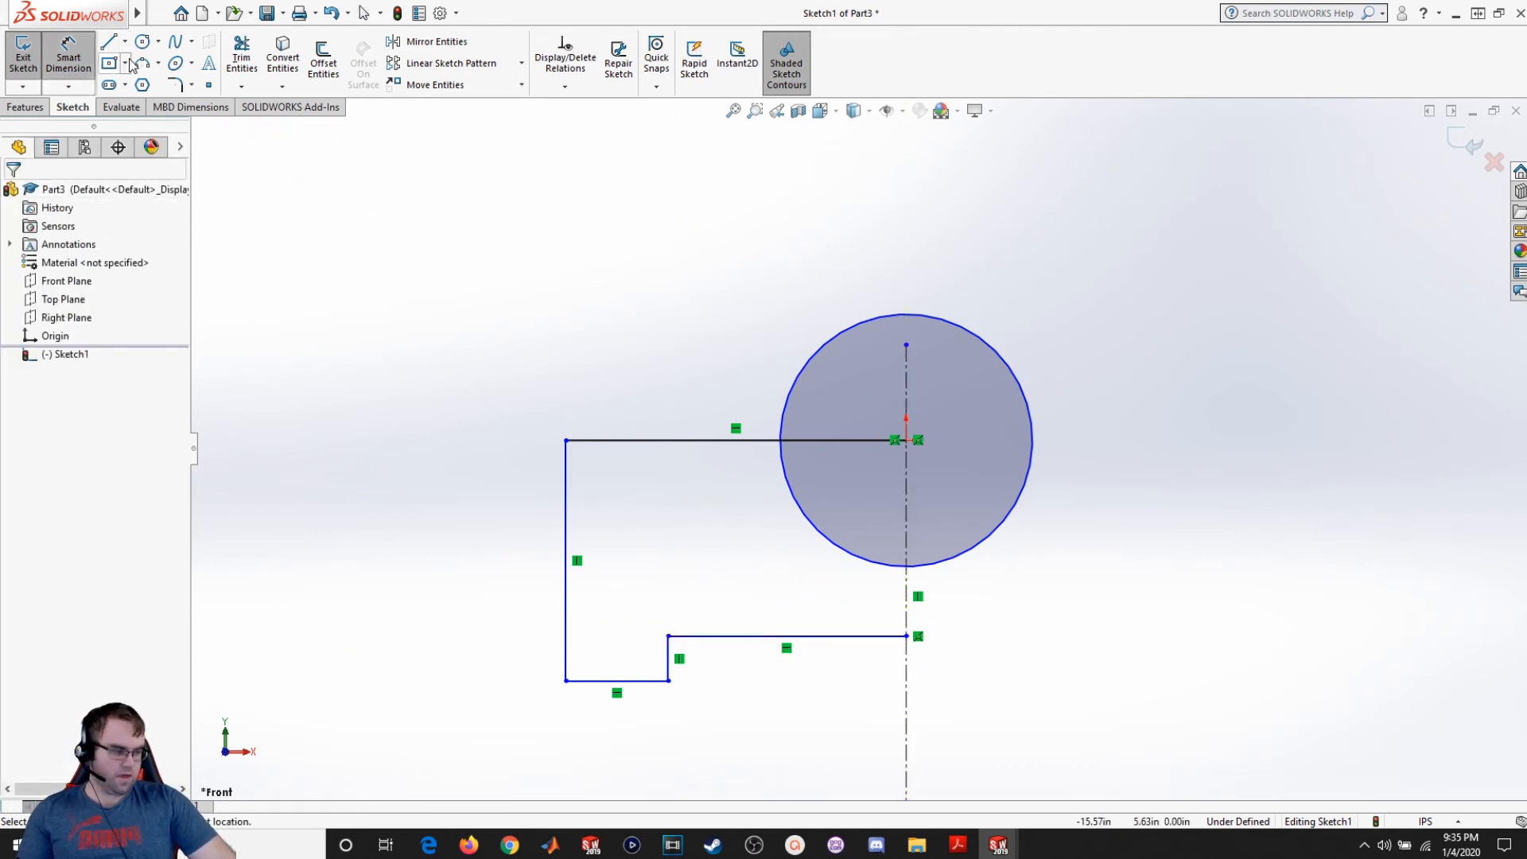
key("alt+Tab")
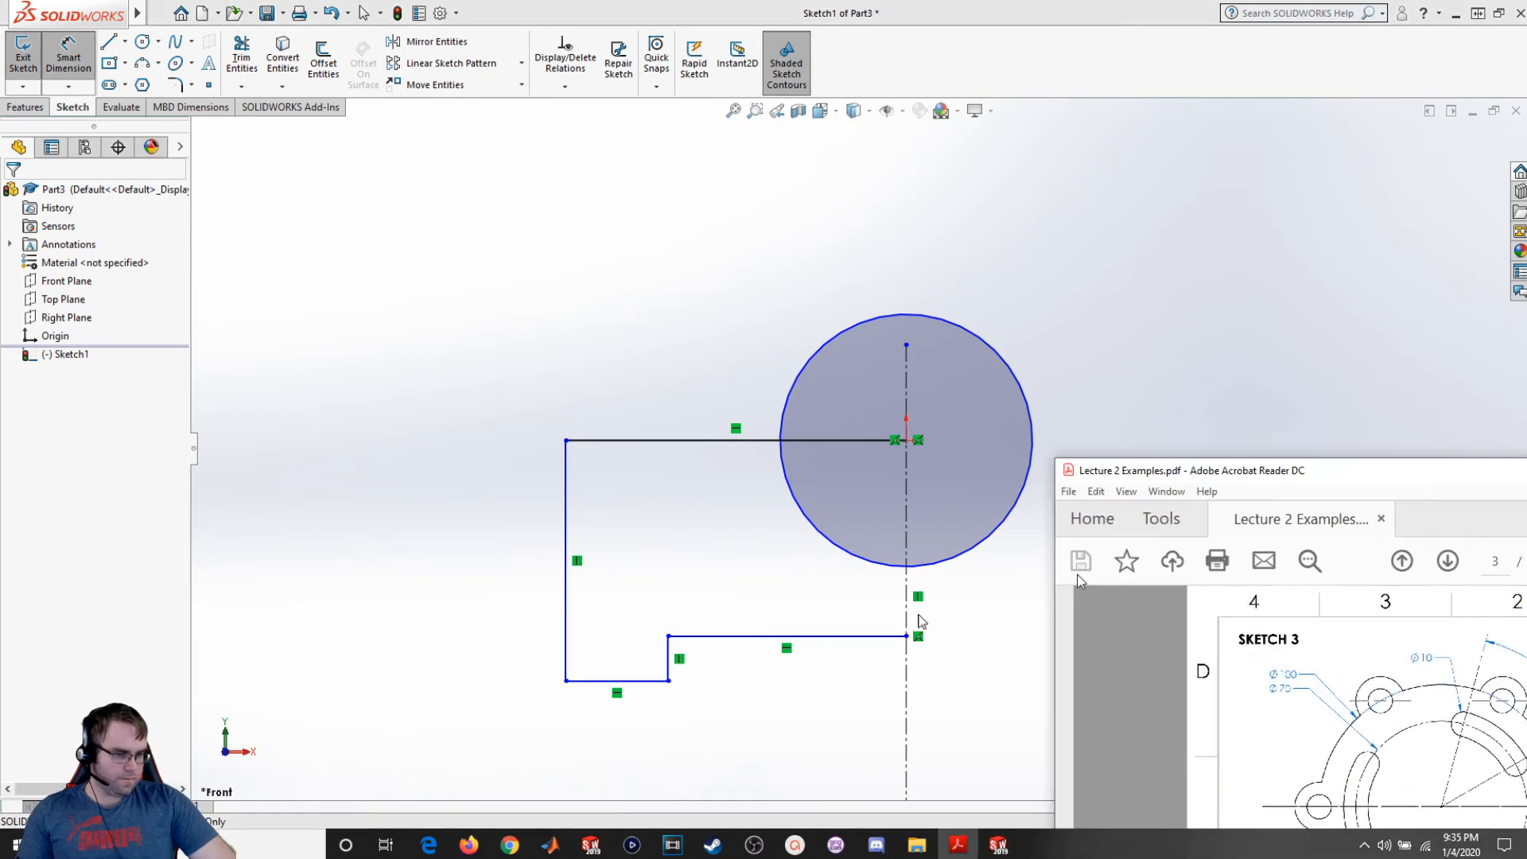
left_click_drag(1471, 470, 524, 1)
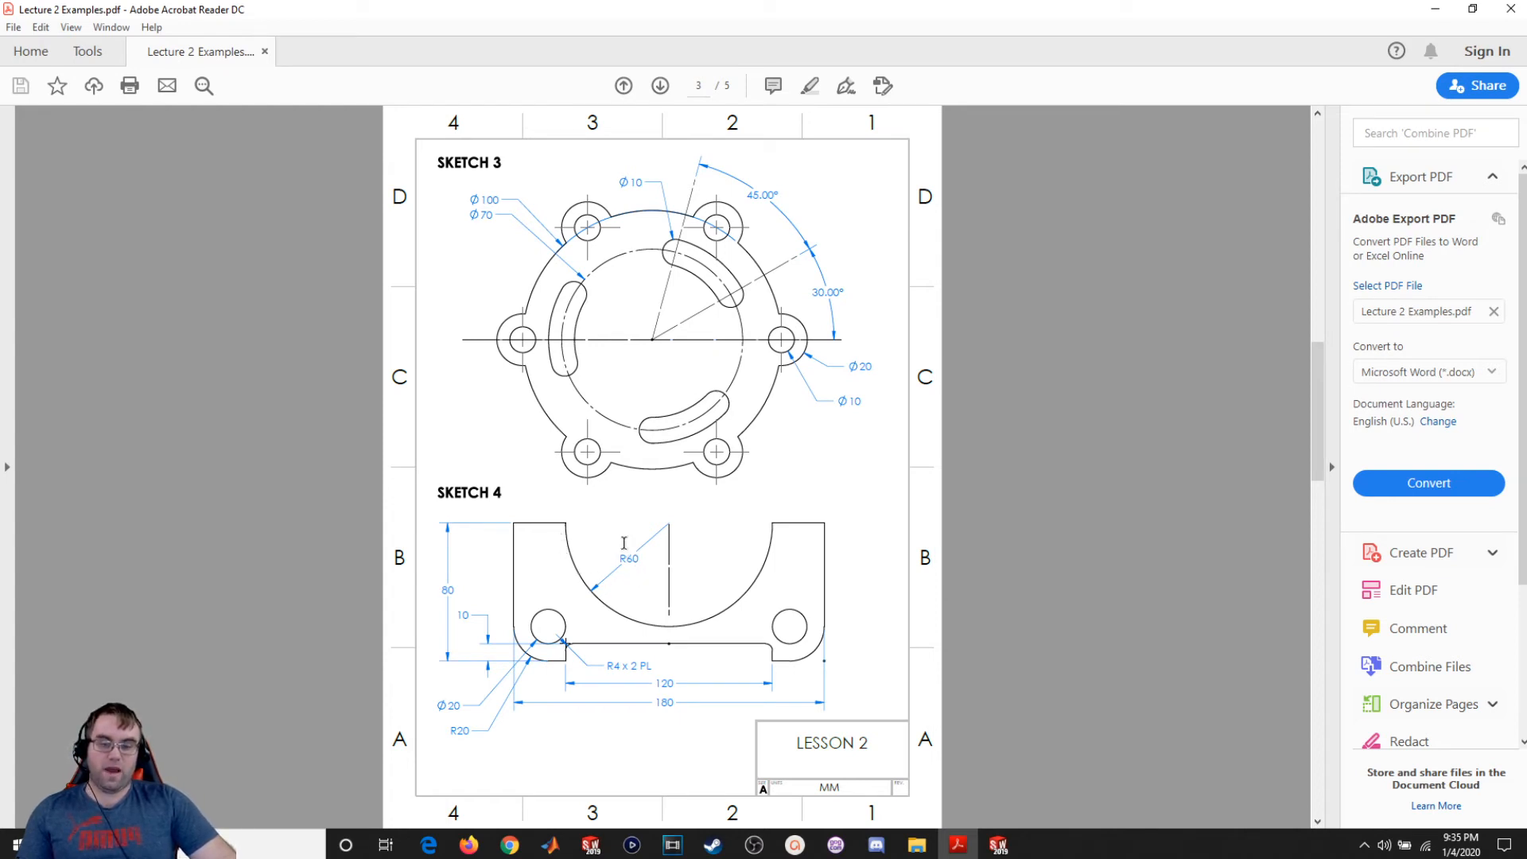
left_click_drag(788, 8, 1526, 446)
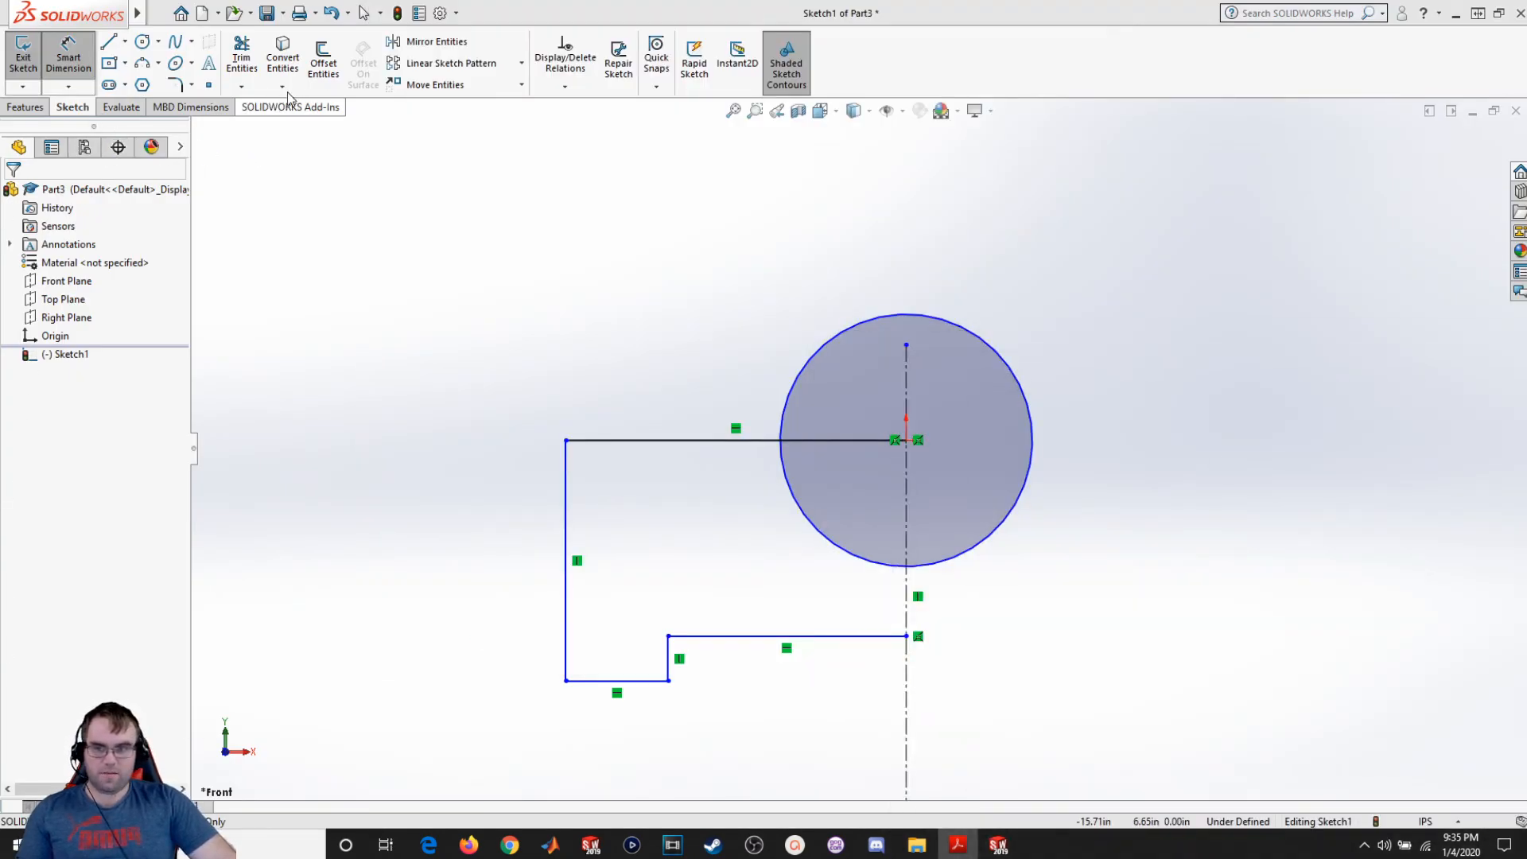
Step: Trim the circle to its lower-left quarter between the horizontal line and centerline, and dimension the remaining arc to a 60 in radius
left_click(241, 54)
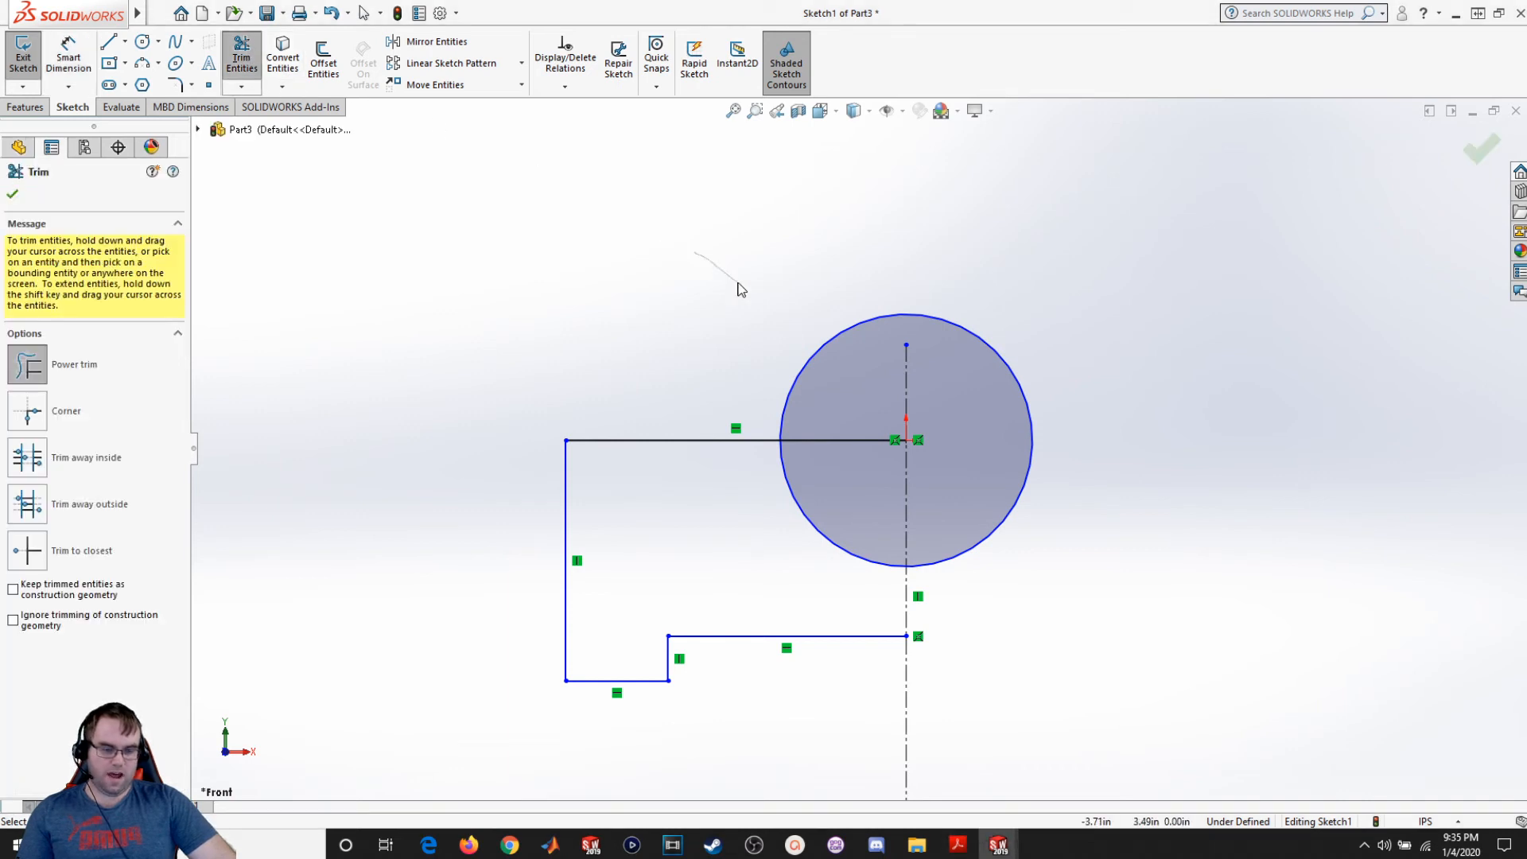
left_click_drag(815, 340, 837, 359)
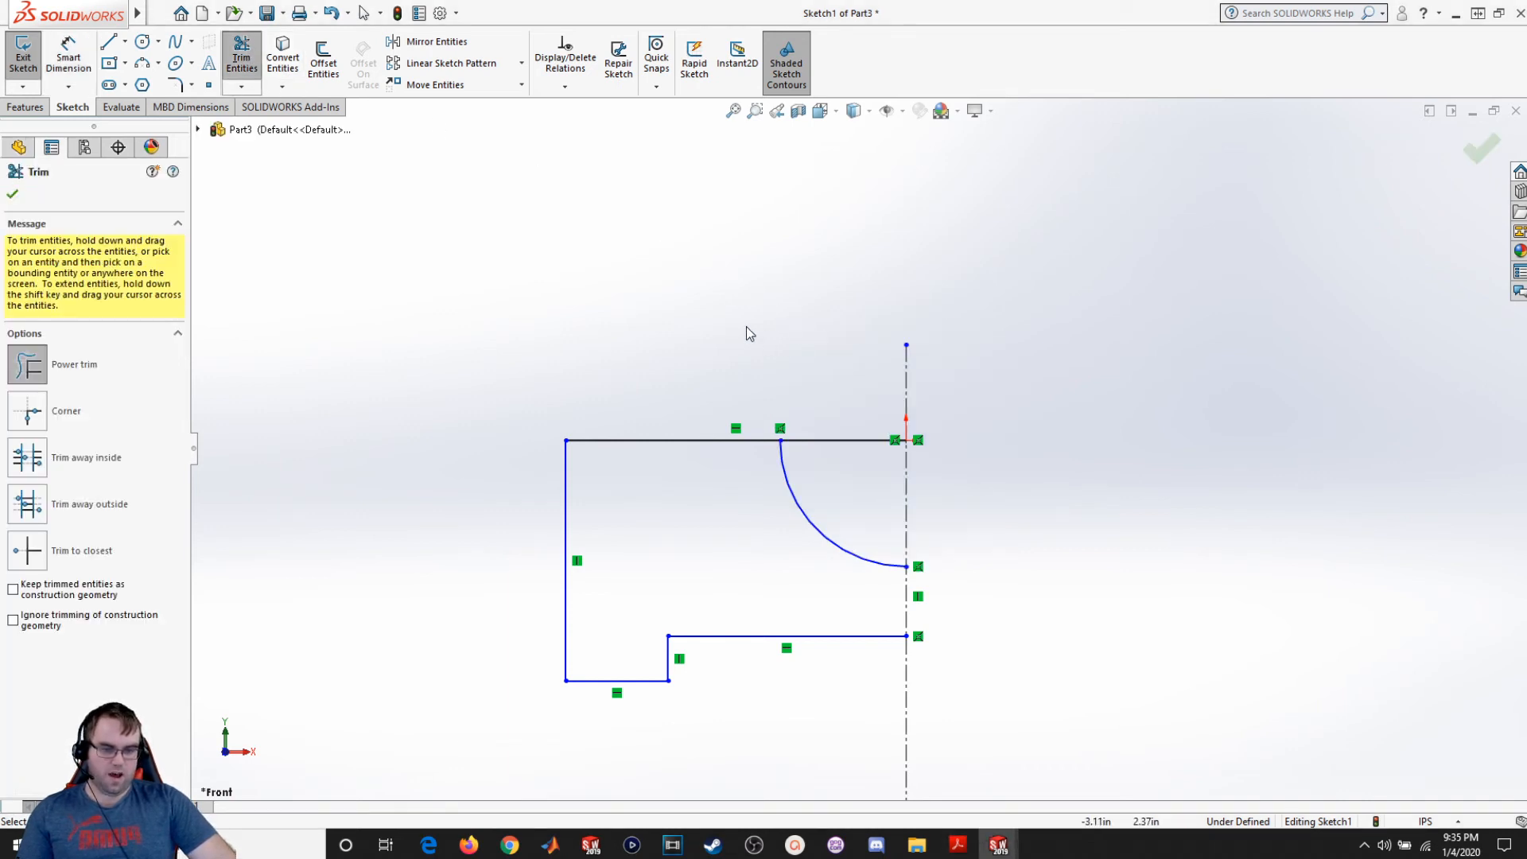
left_click(69, 57)
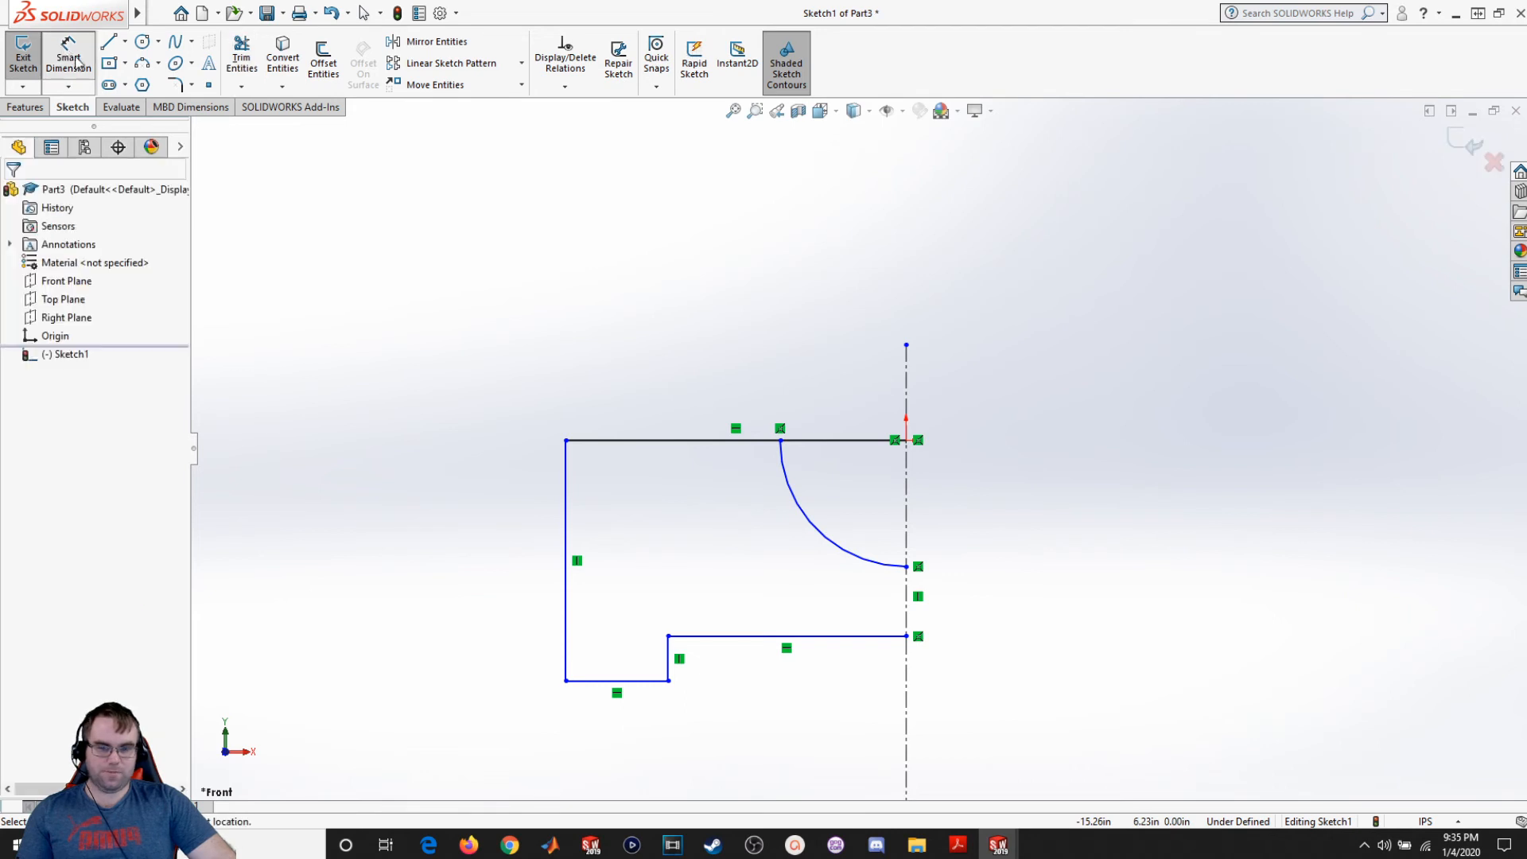
left_click(815, 525)
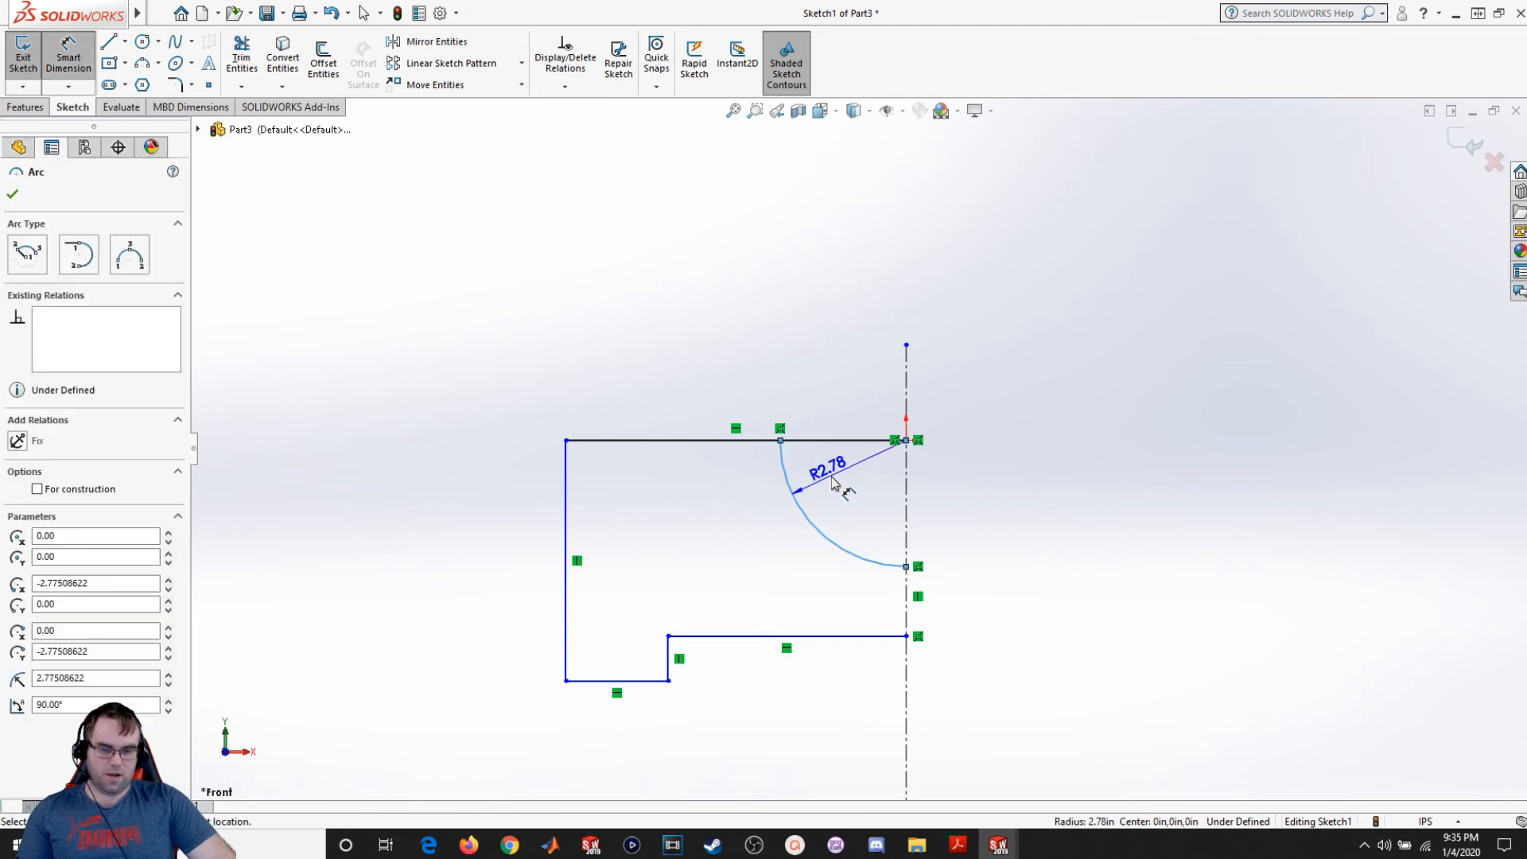
left_click(837, 490)
type("60")
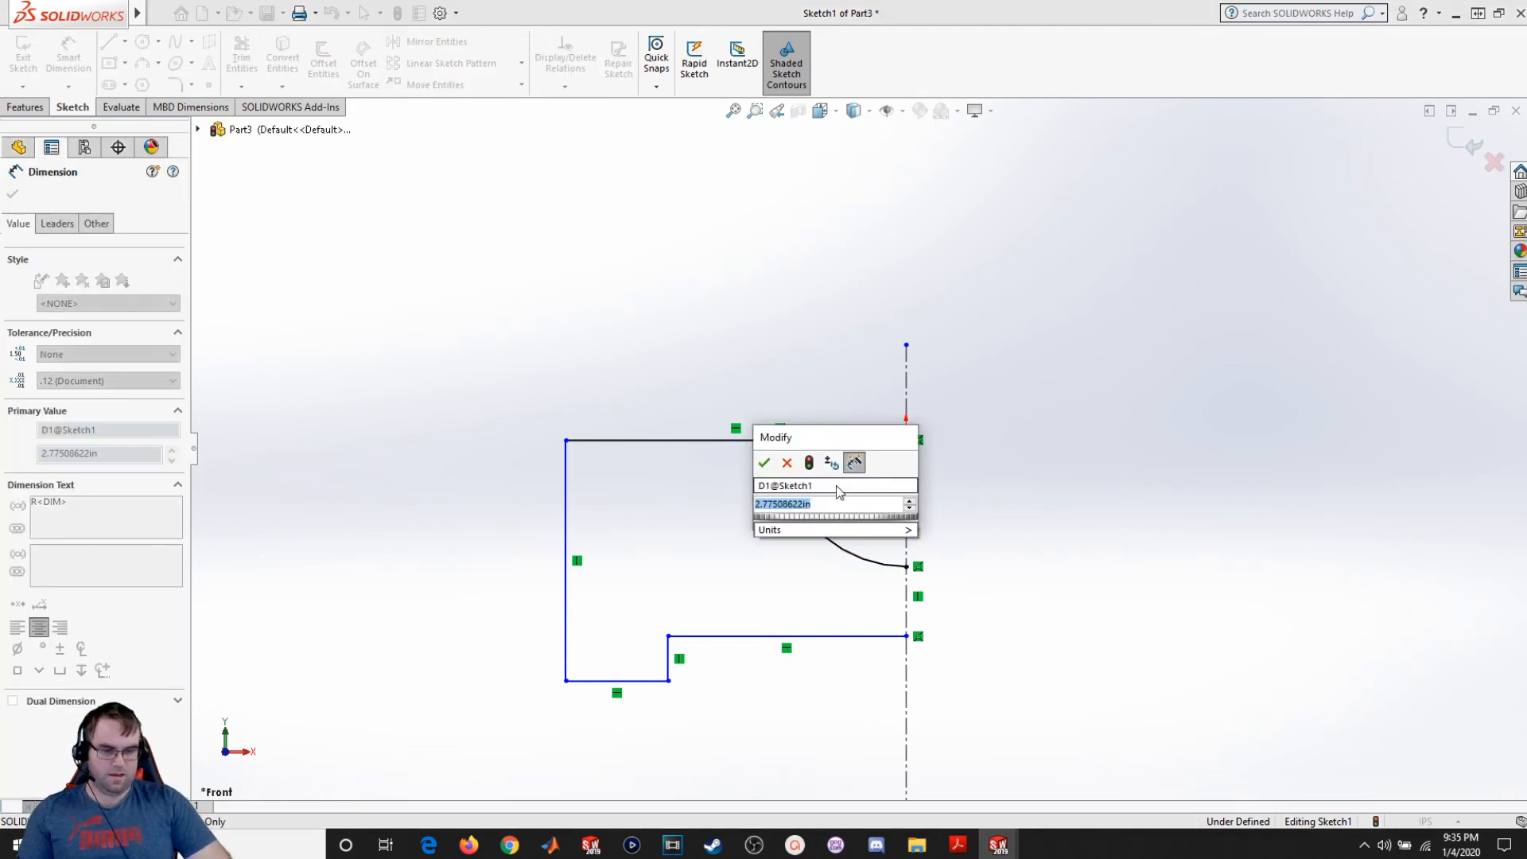
key("Return")
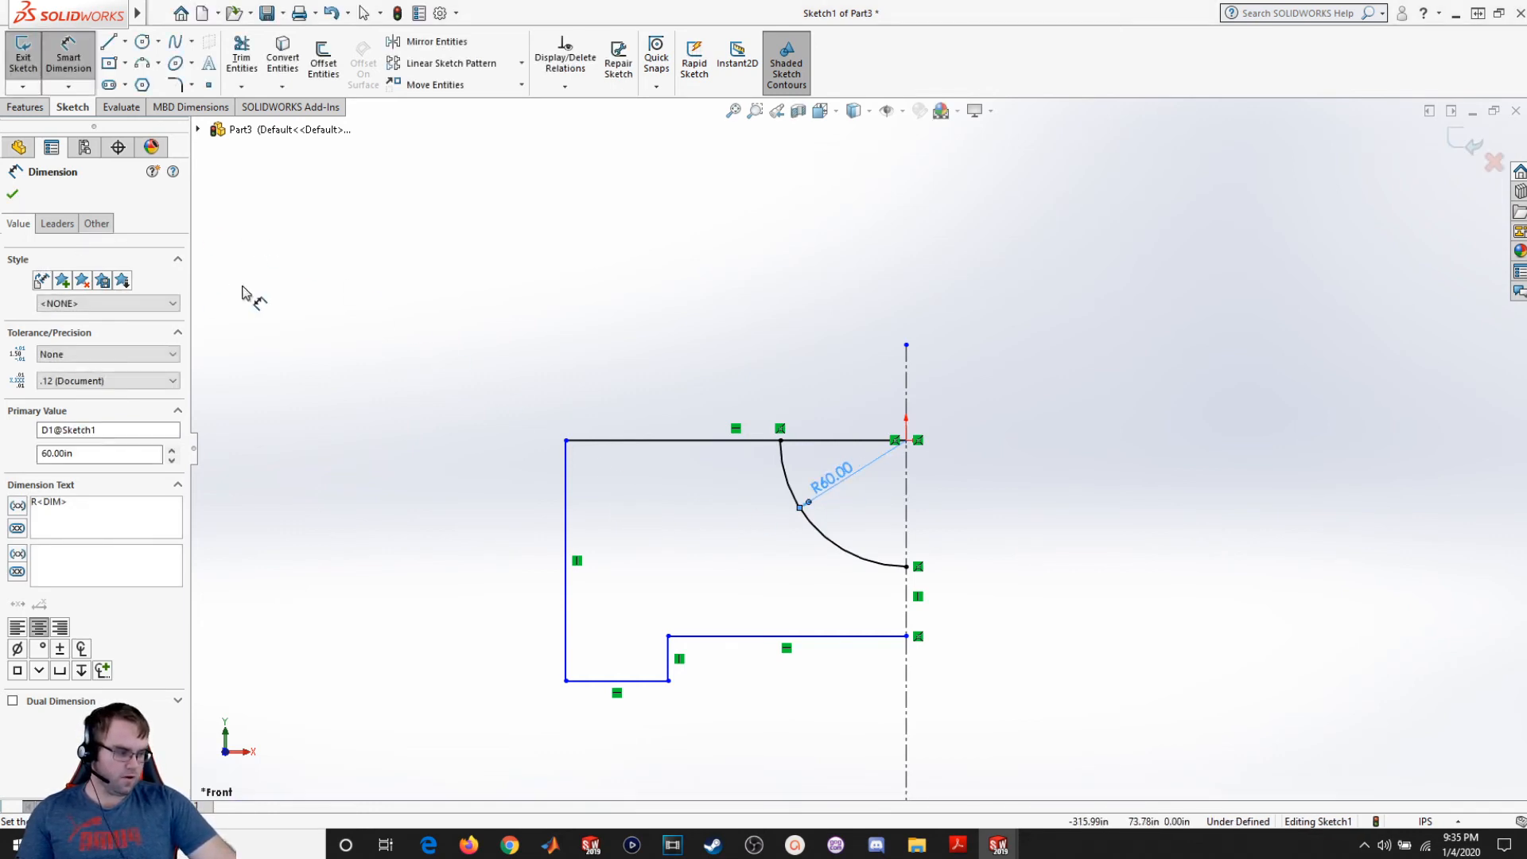
Step: Dimension the profile's overall height between its upper and lowest horizontal lines at 80 in
left_click(607, 442)
left_click(624, 681)
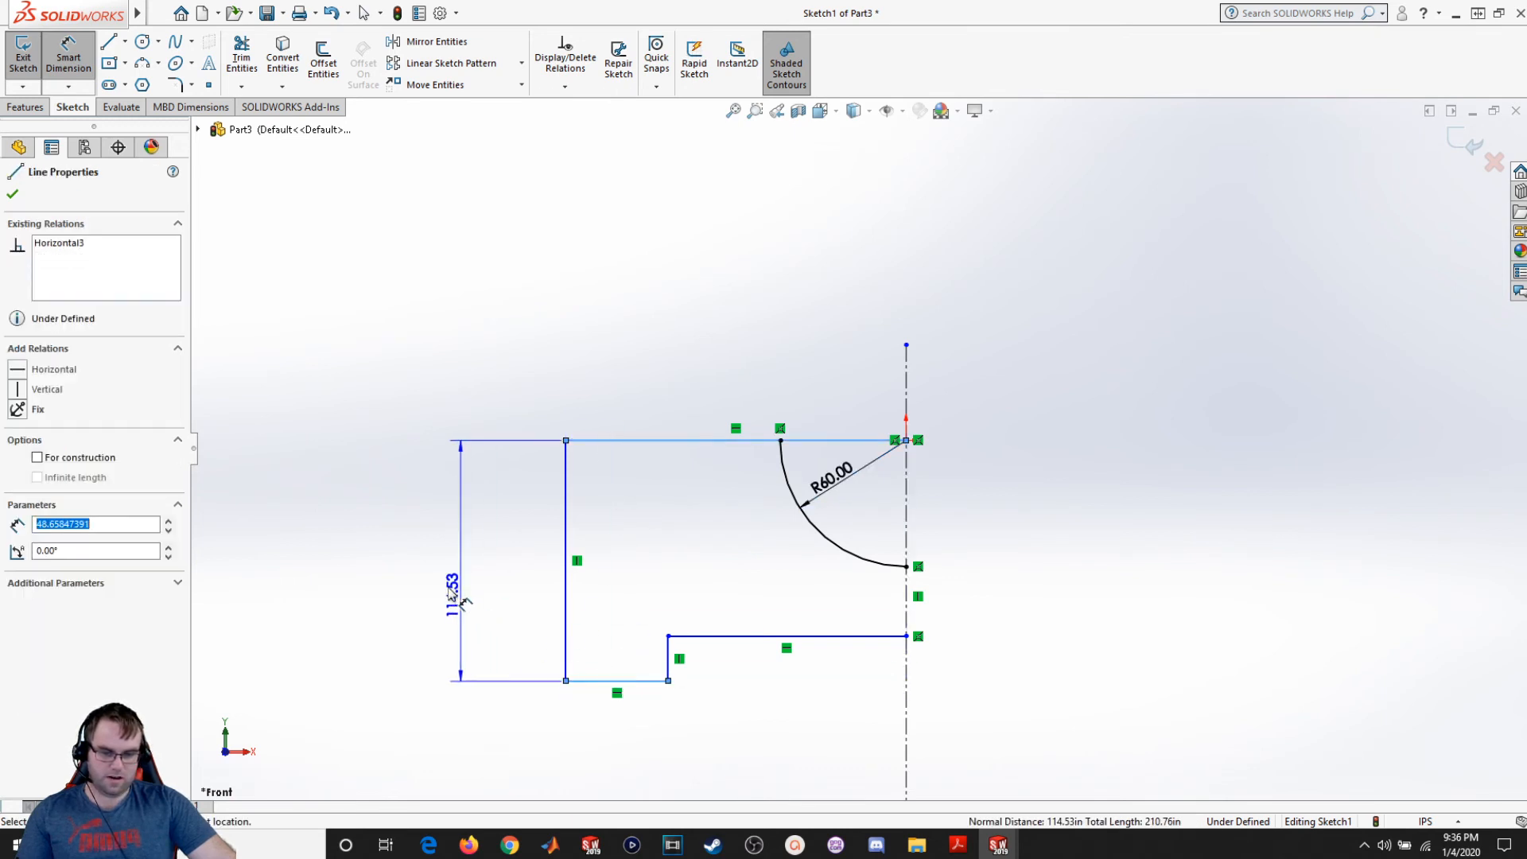
left_click(430, 586)
type("80")
key("Return")
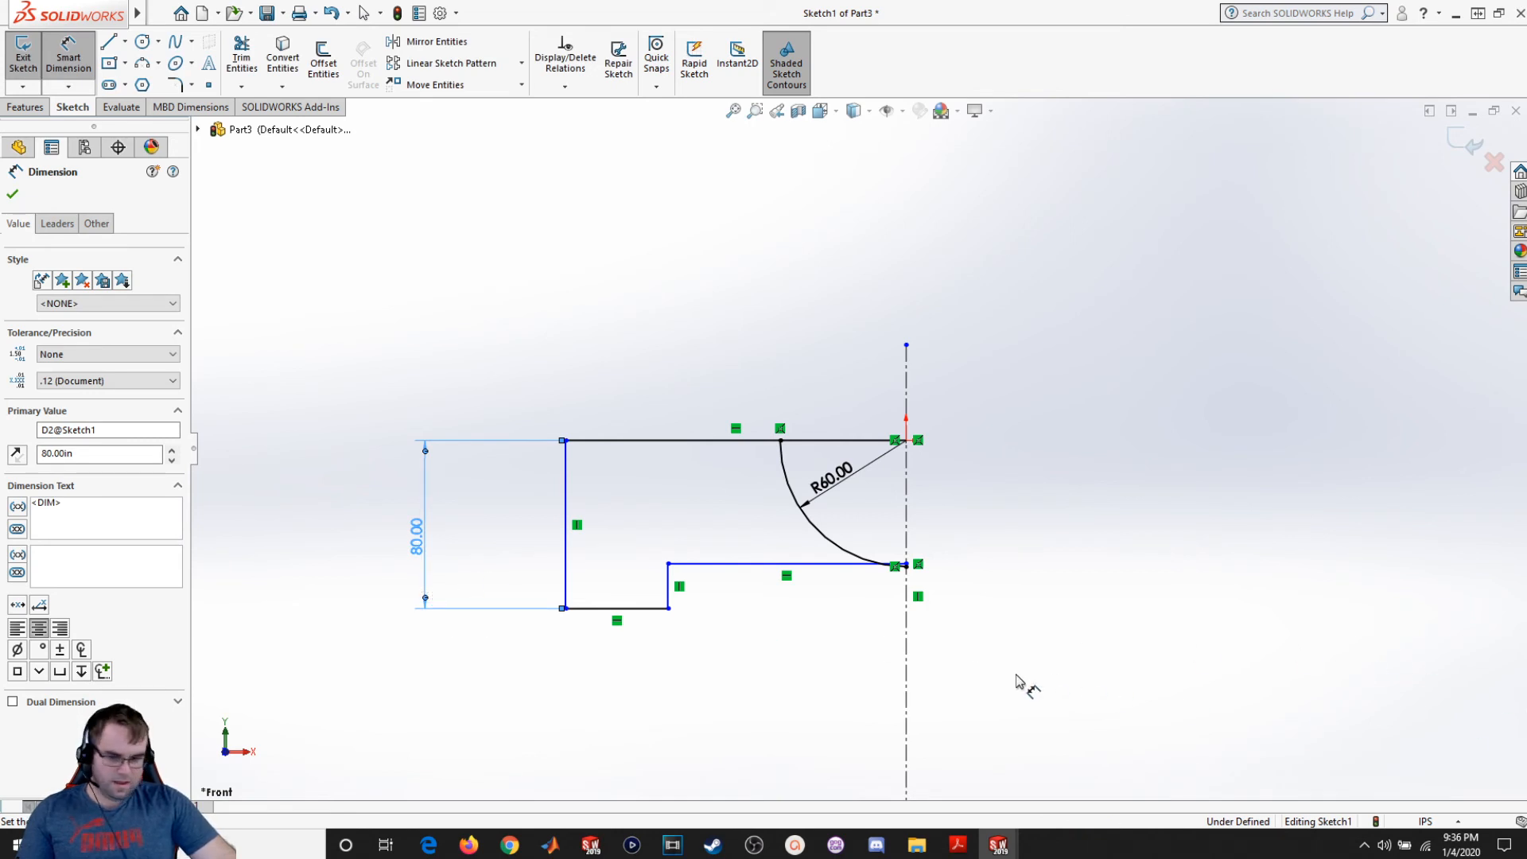
Step: Dimension the height of the step between the profile's two lower horizontal lines at 10 in
left_click(641, 609)
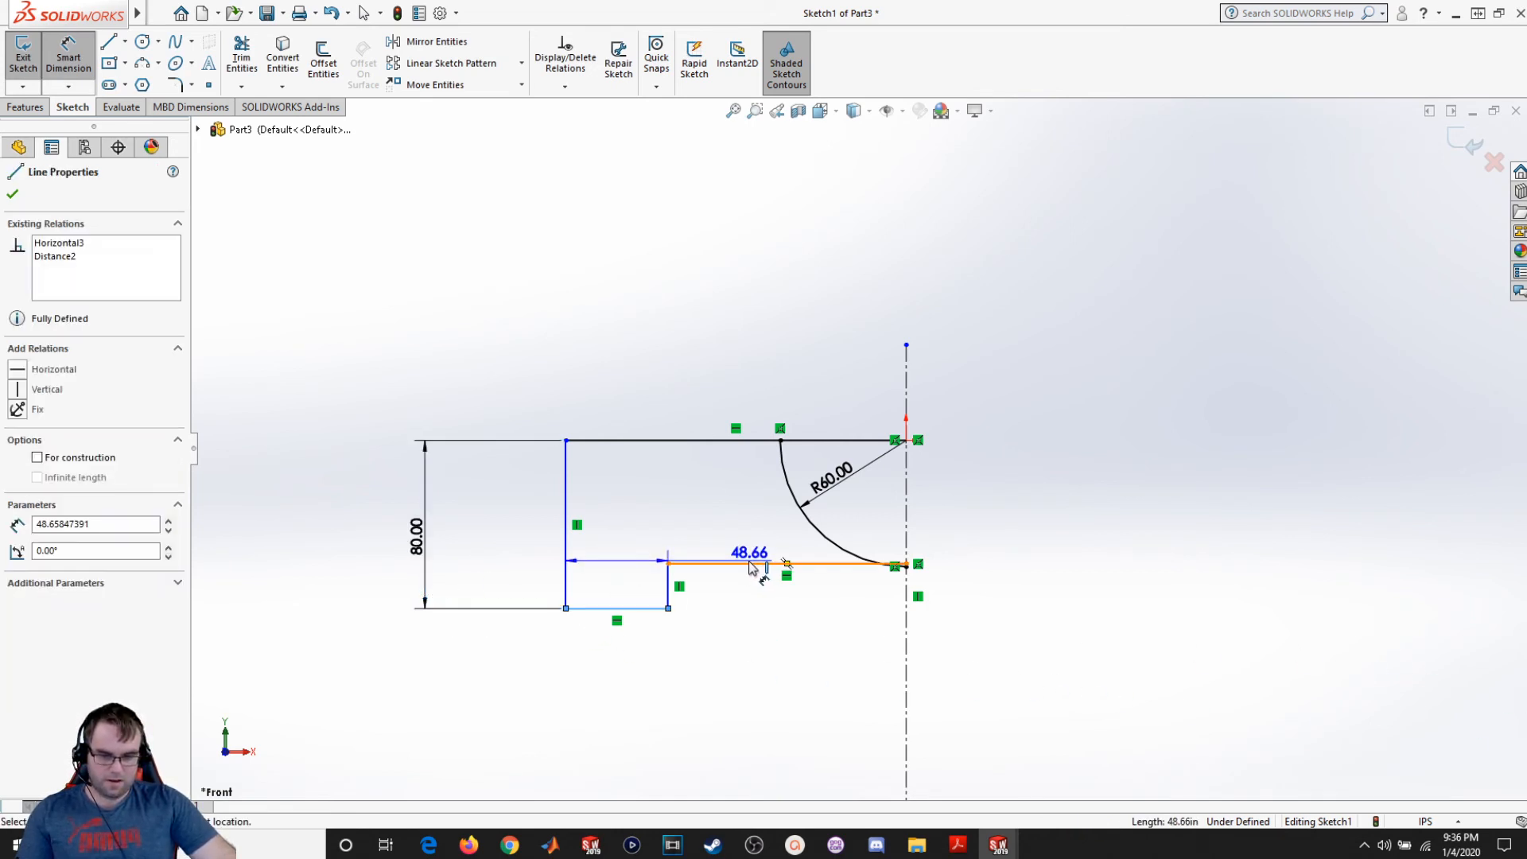
left_click(753, 564)
left_click(756, 579)
type("10")
key("Return")
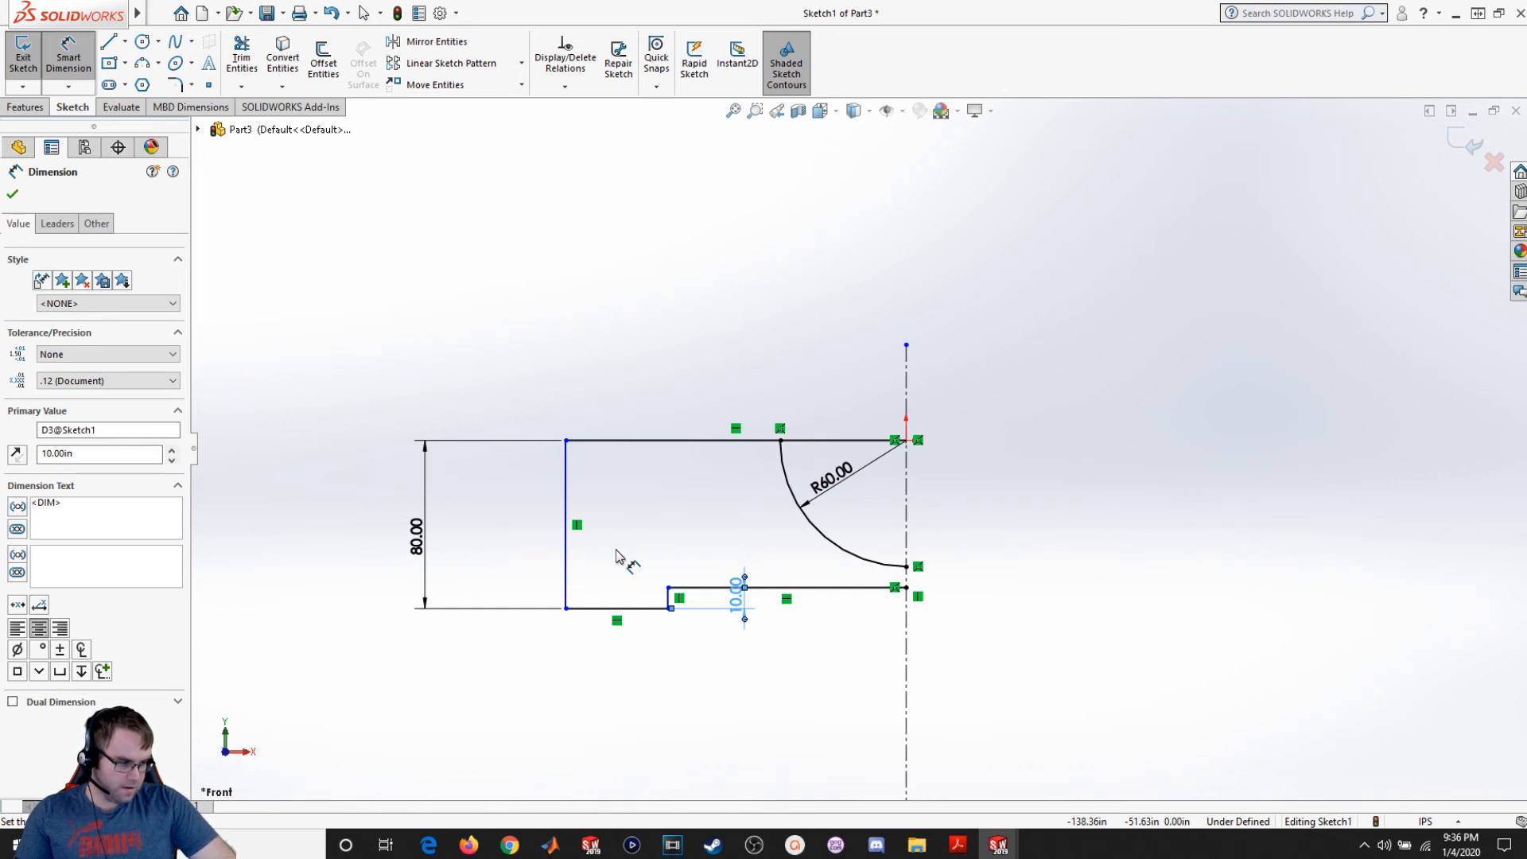
Step: Add a 180 in doubled width dimension from the profile's left vertical line across the centerline
left_click(563, 579)
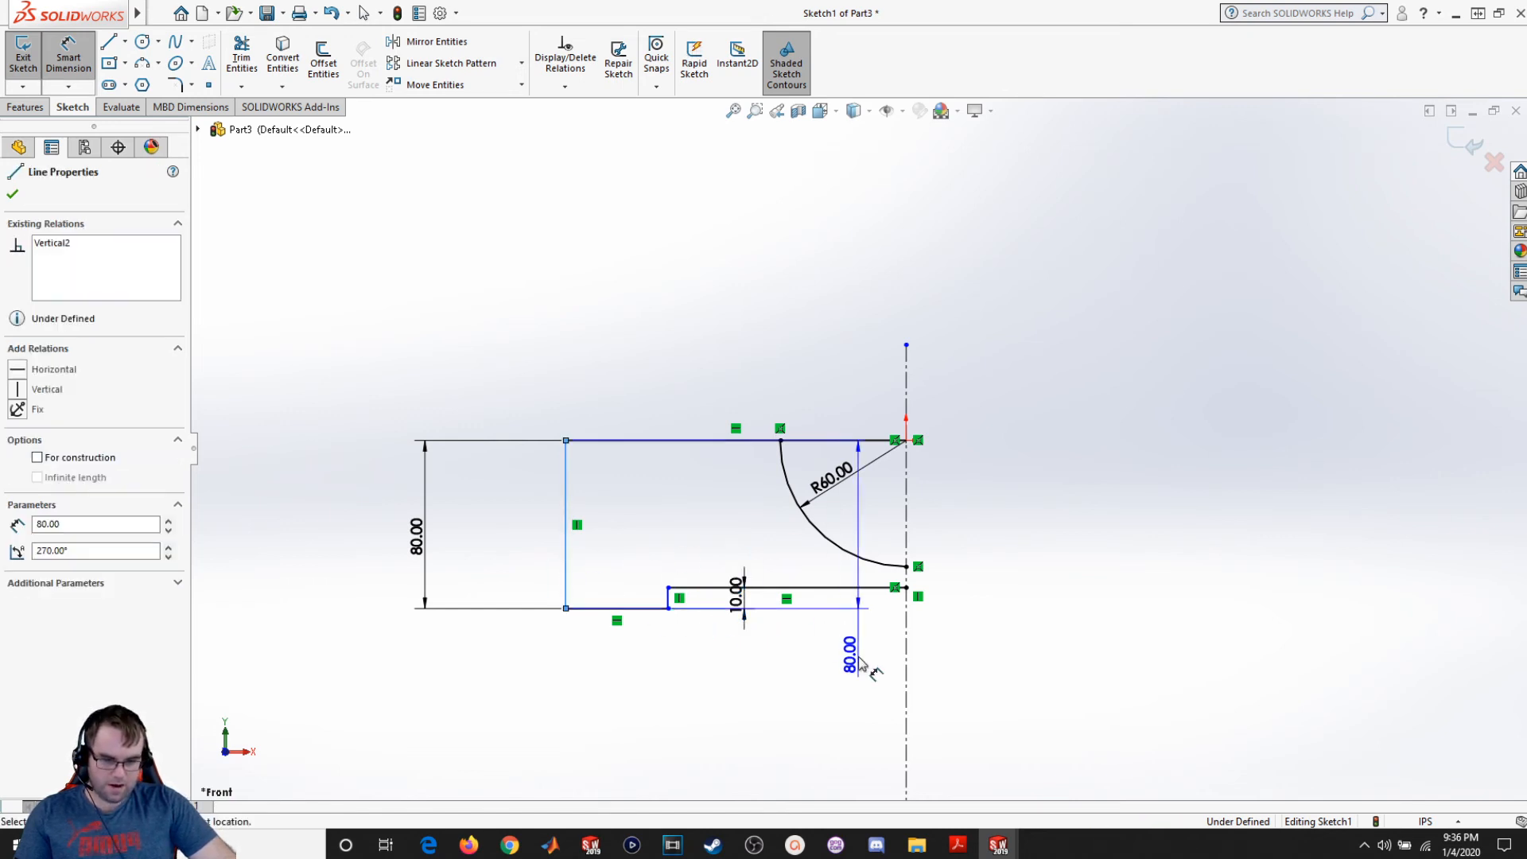
left_click(905, 657)
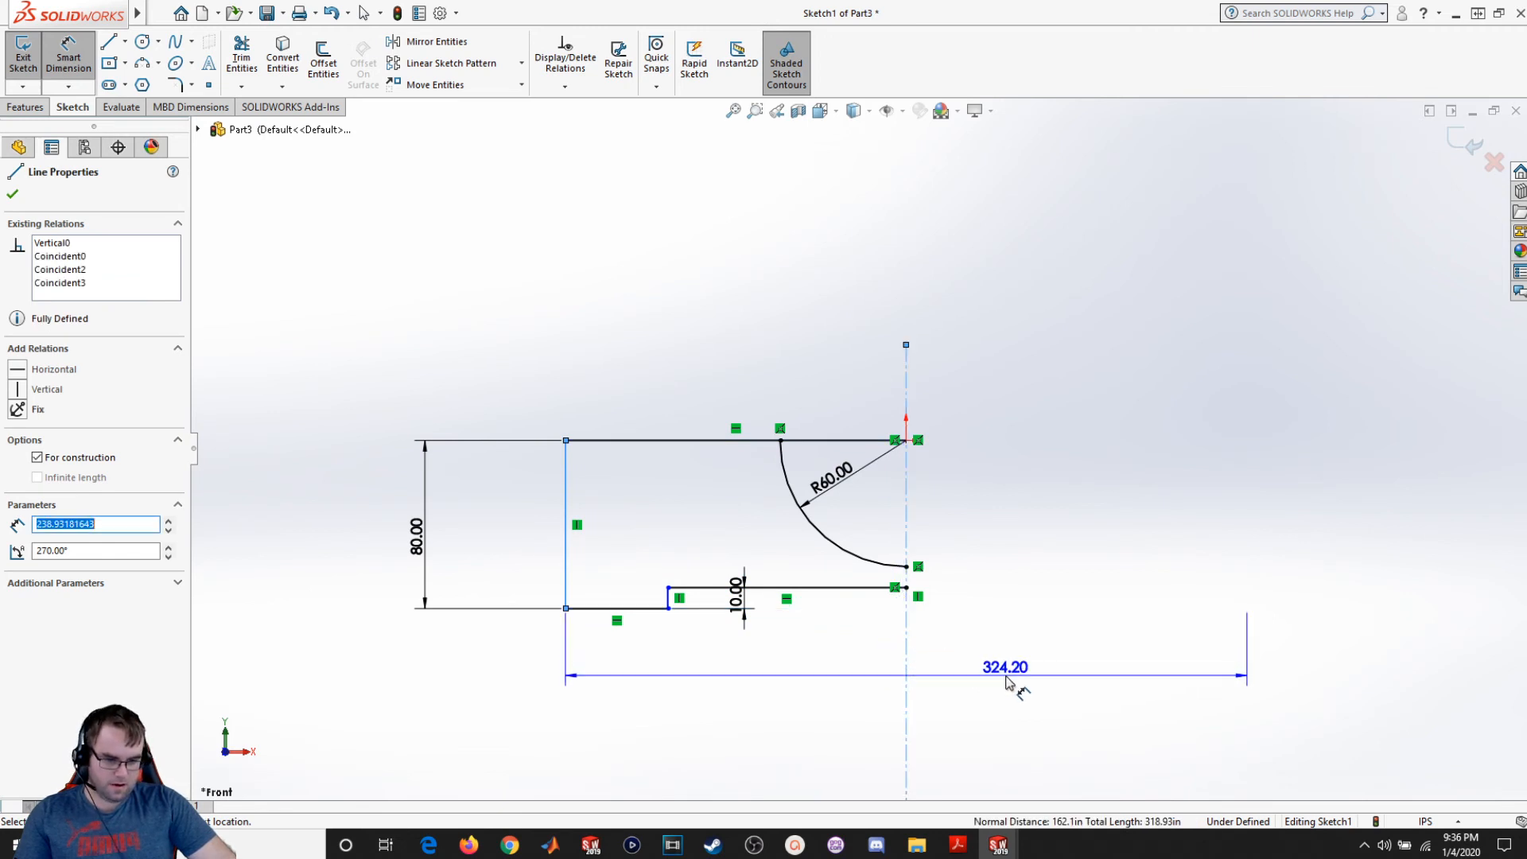
left_click(1010, 676)
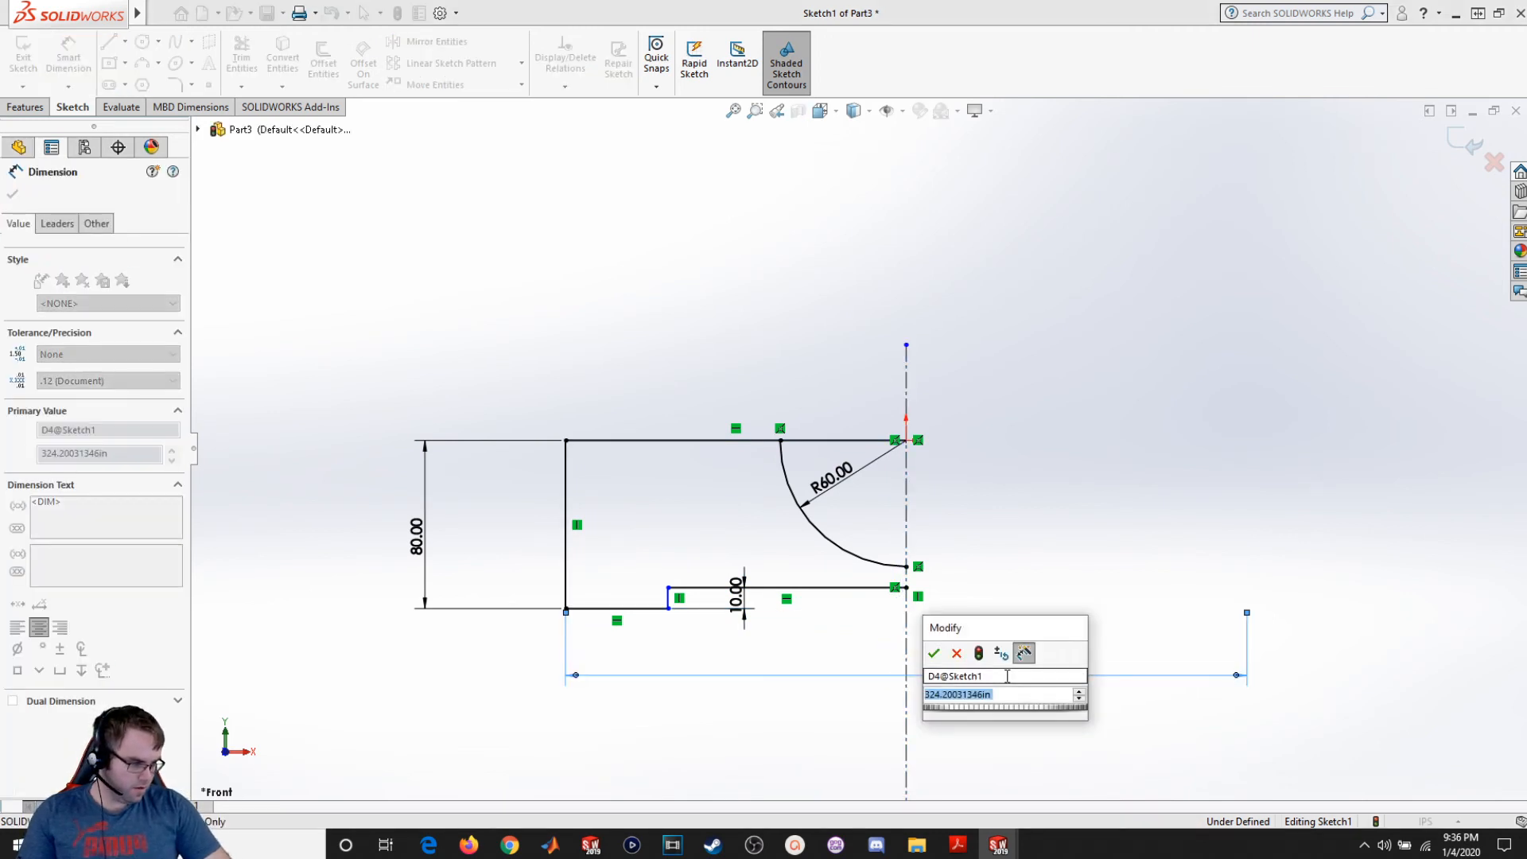
type("180")
key("Return")
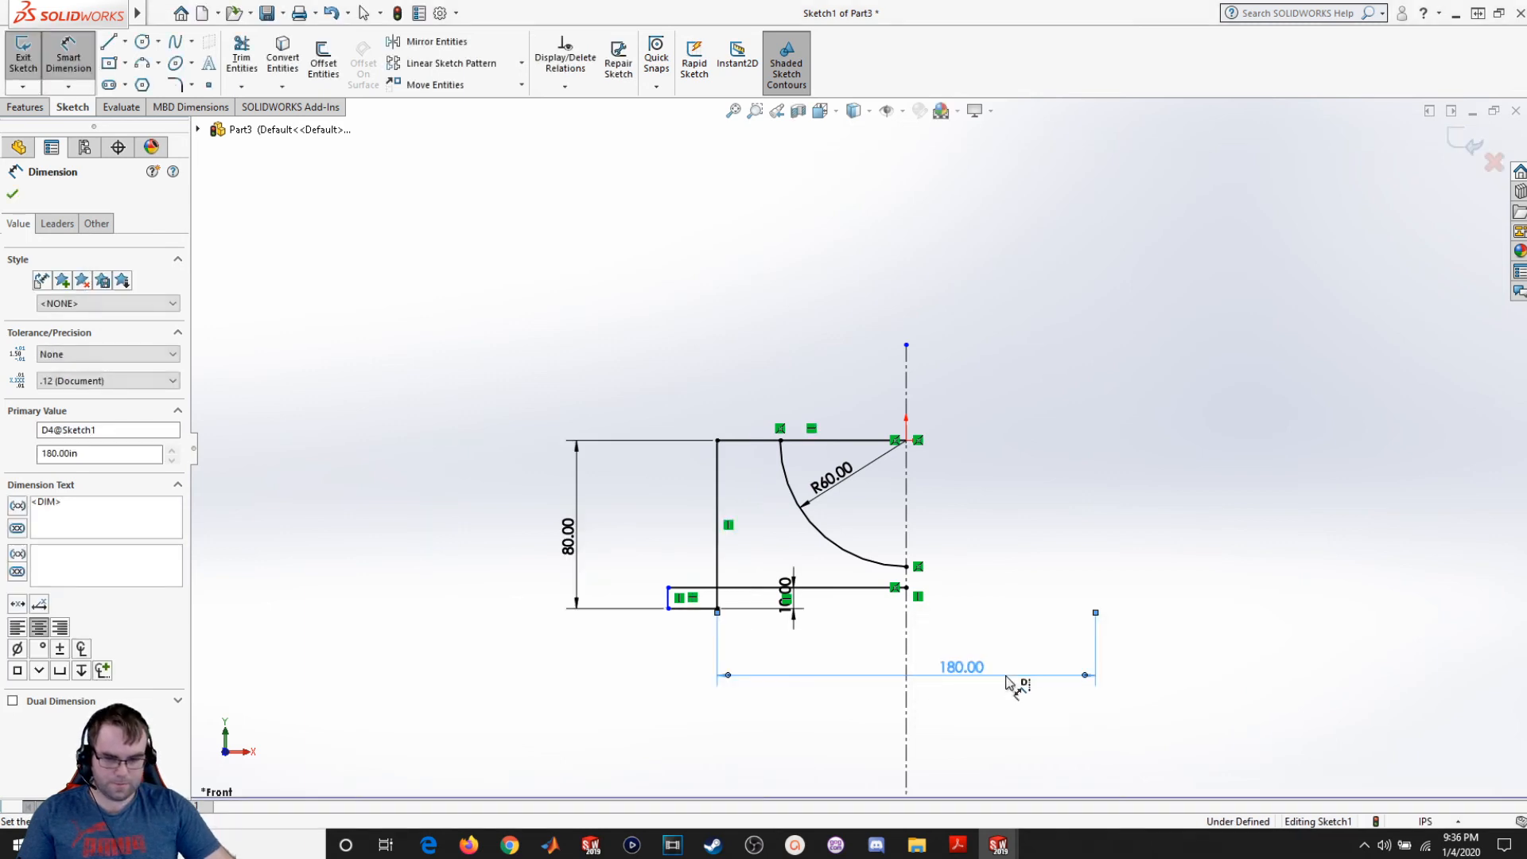
Step: Move the short vertical step line inside the profile, to about 44 in from the centerline
left_click(12, 194)
left_click_drag(668, 598, 831, 605)
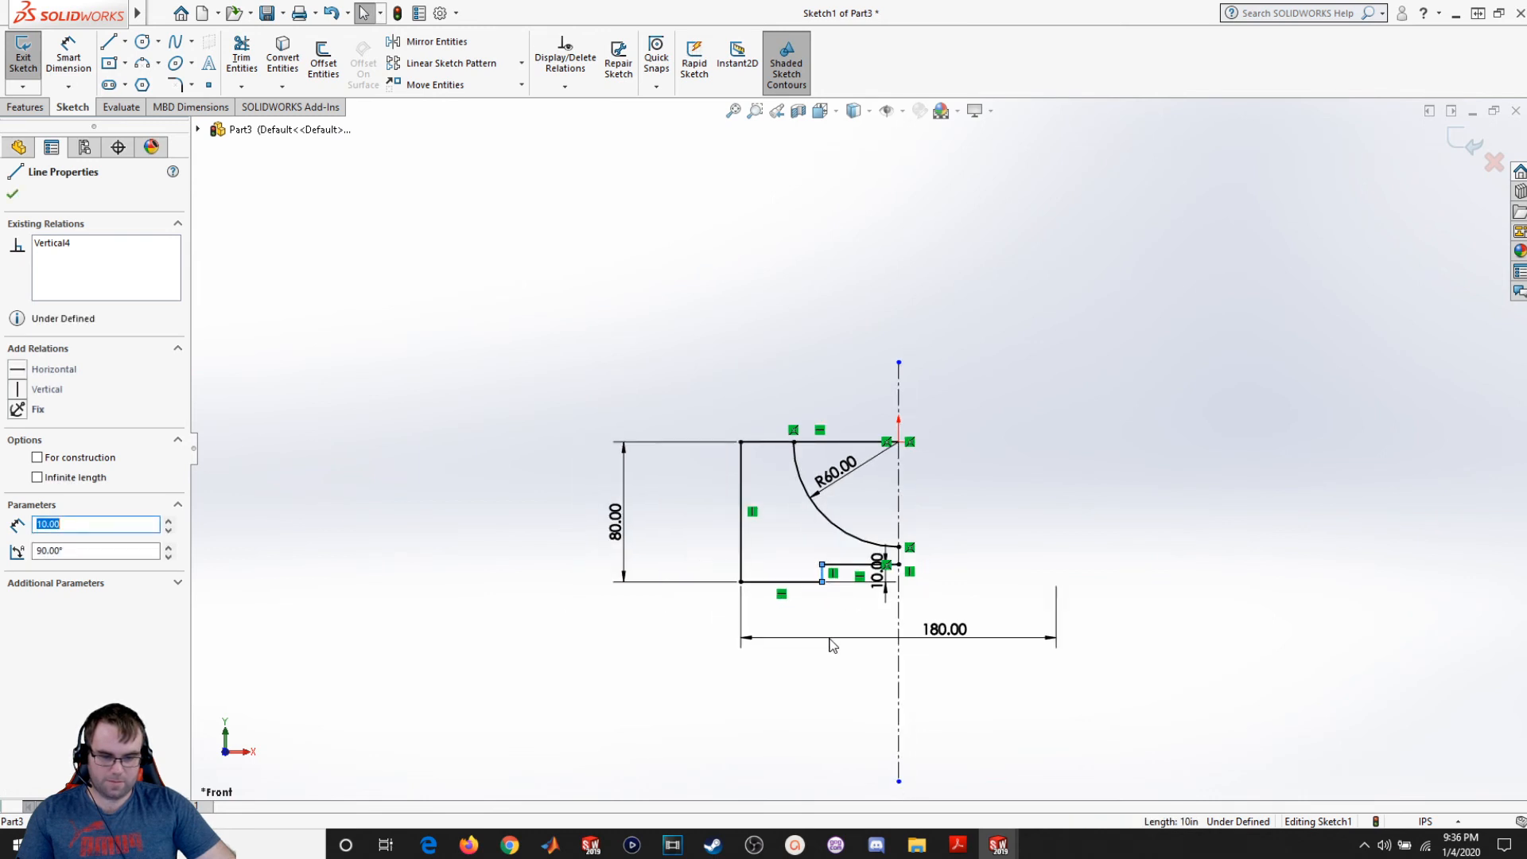
left_click(825, 610)
scroll(821, 606, "down", 2)
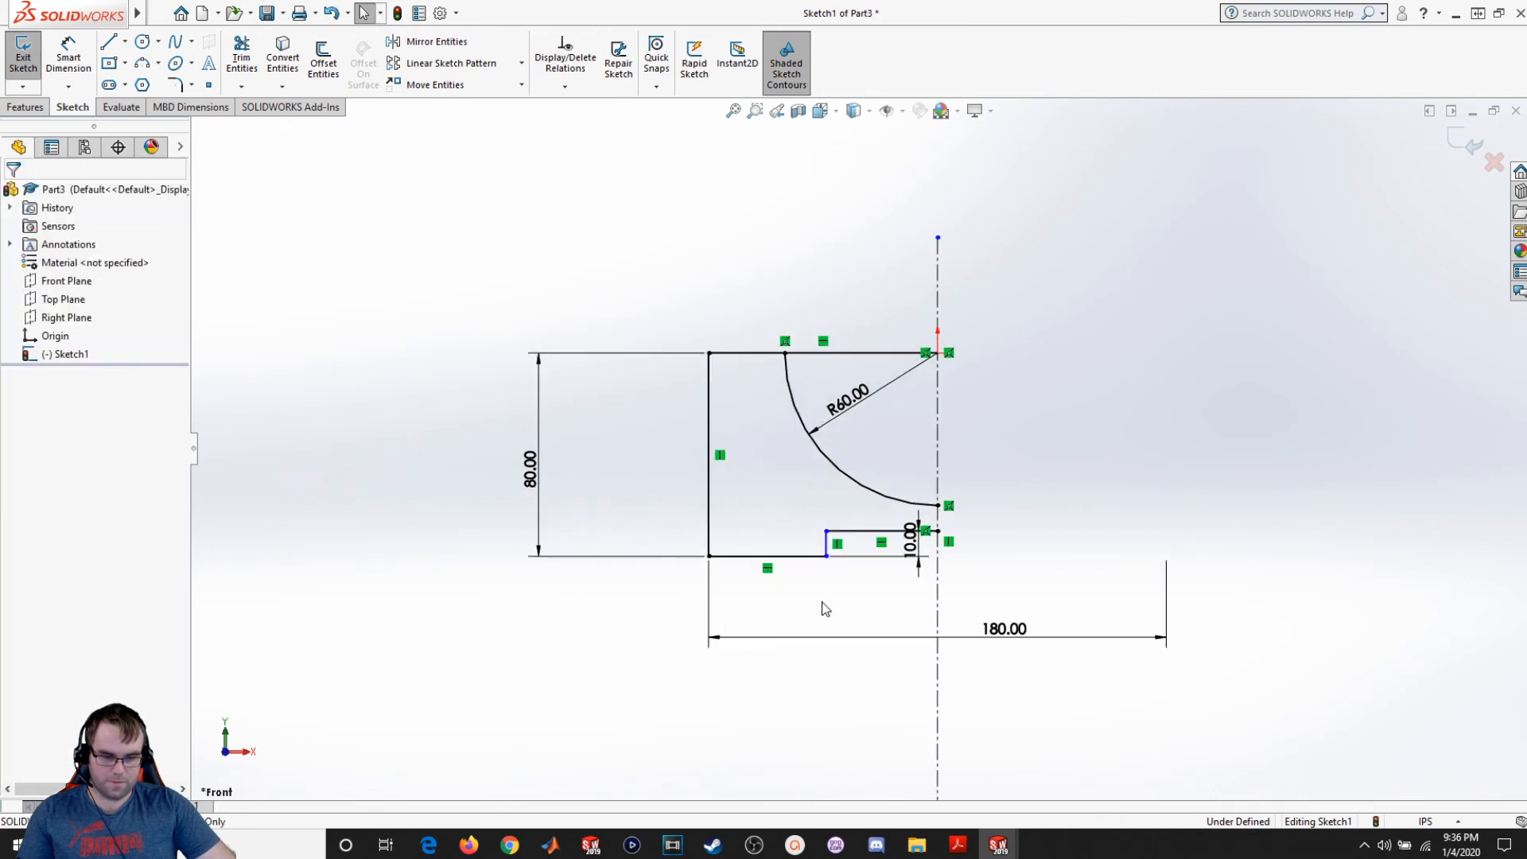
Step: Add a 120 in doubled width dimension from the short vertical step line across the centerline
left_click(69, 56)
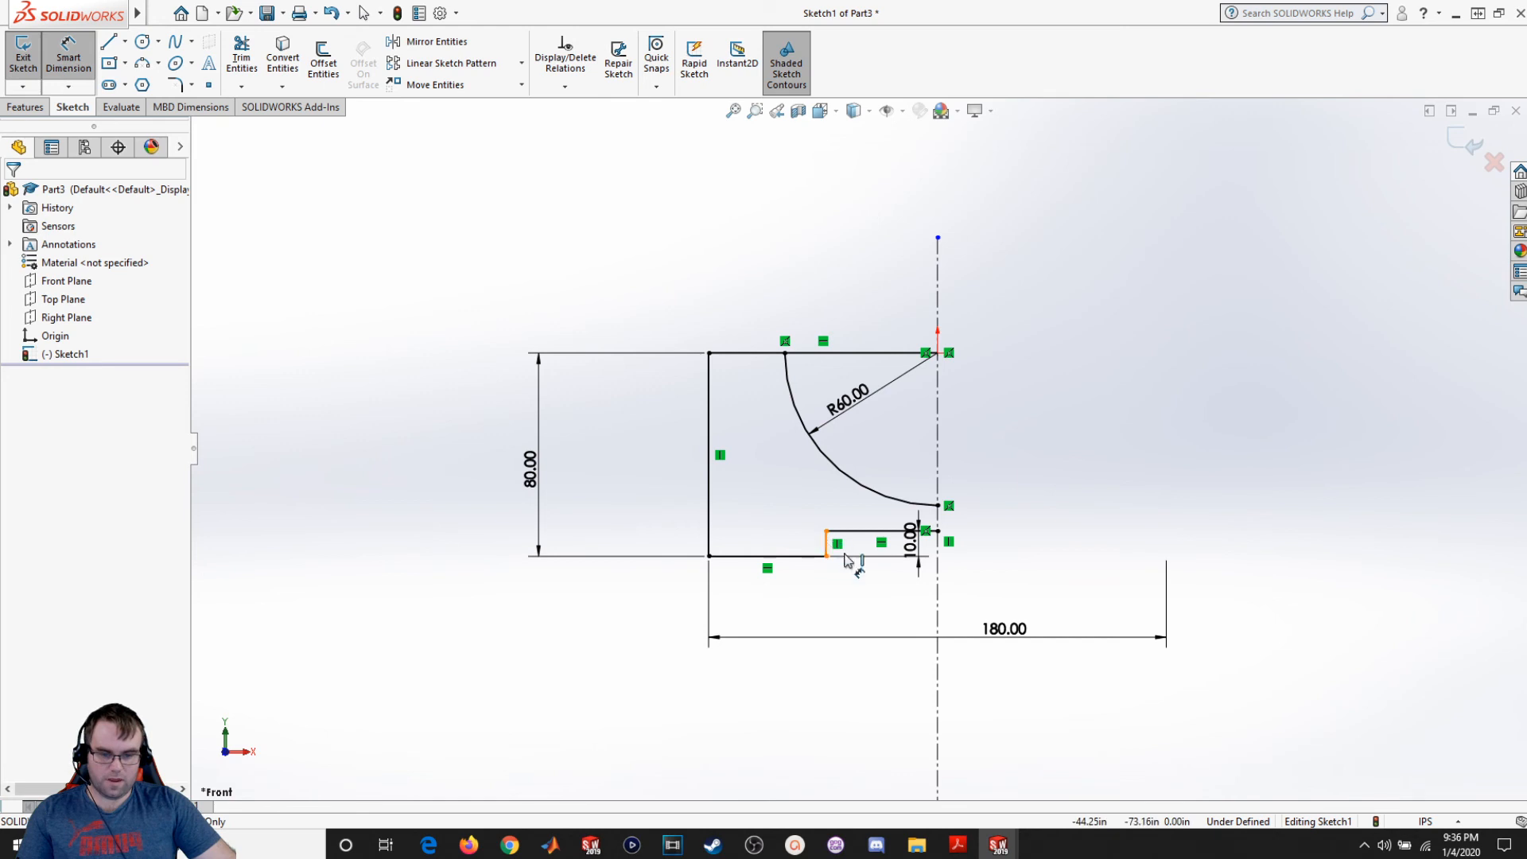
left_click(922, 547)
left_click(938, 610)
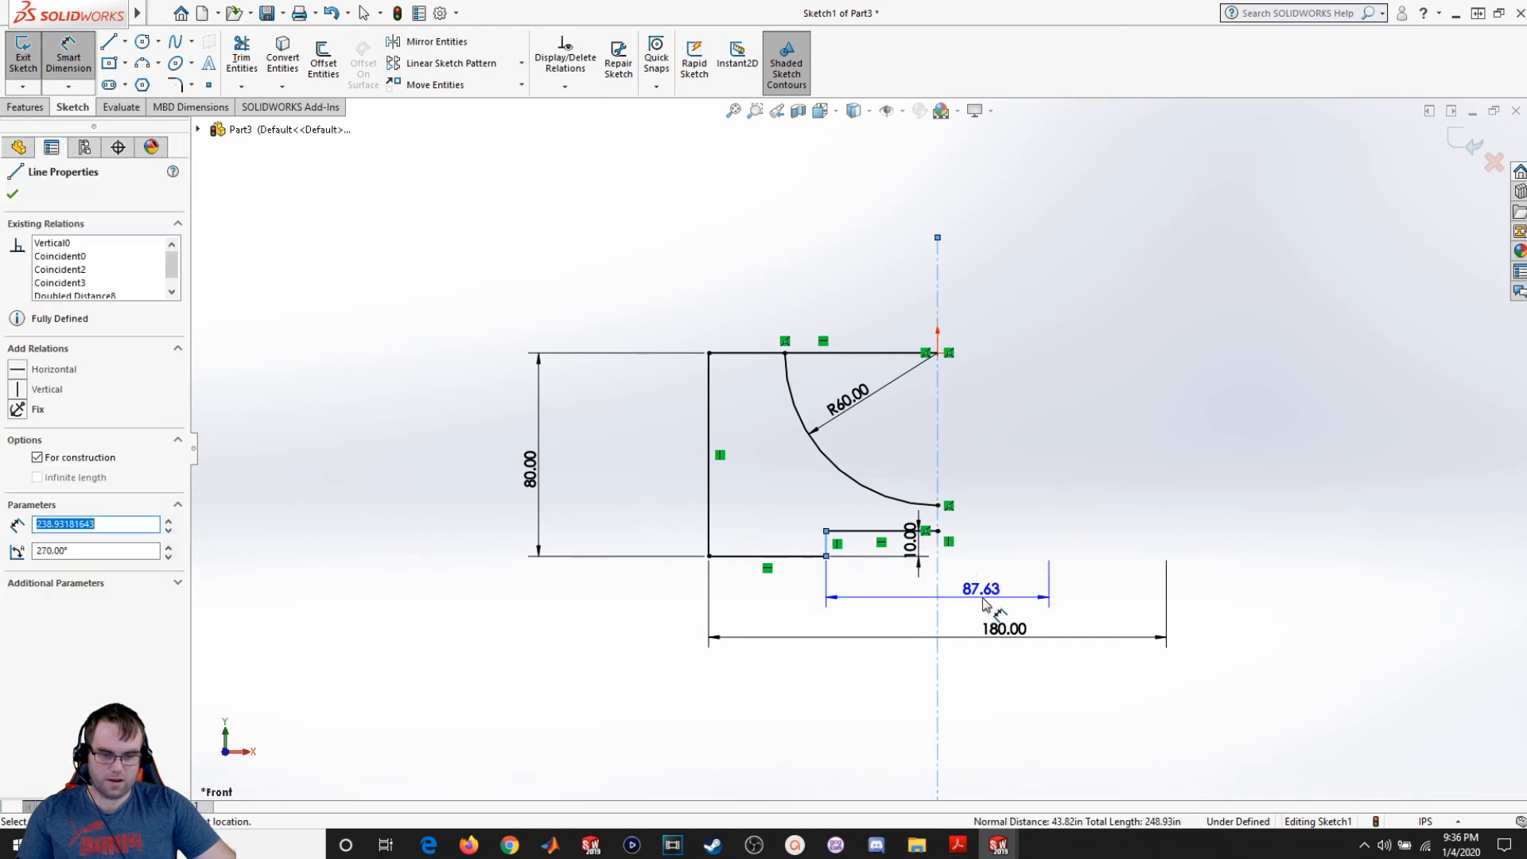
left_click(1048, 602)
type("120")
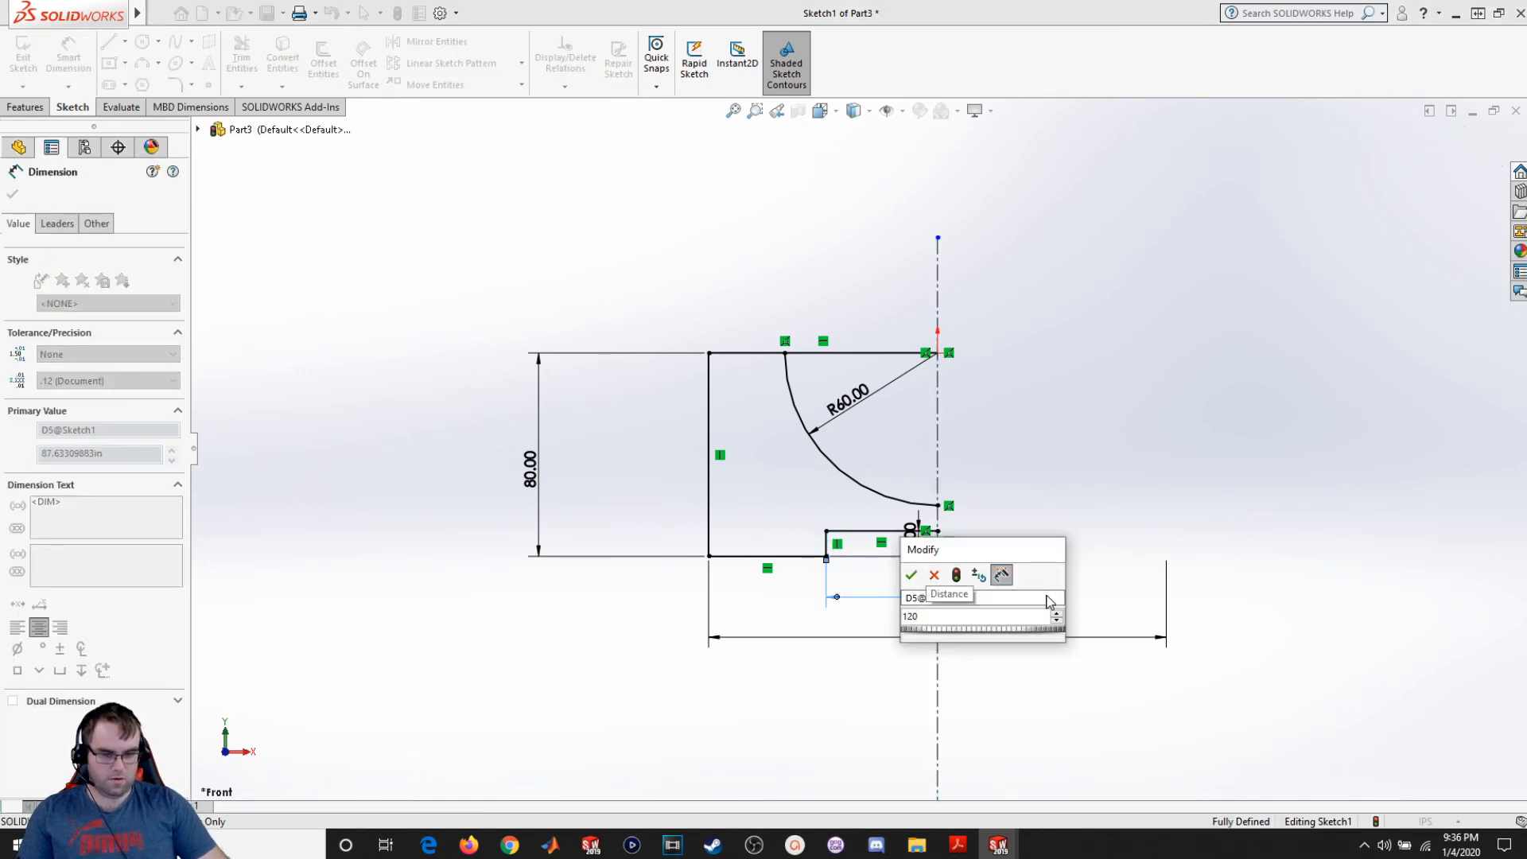
key("Return")
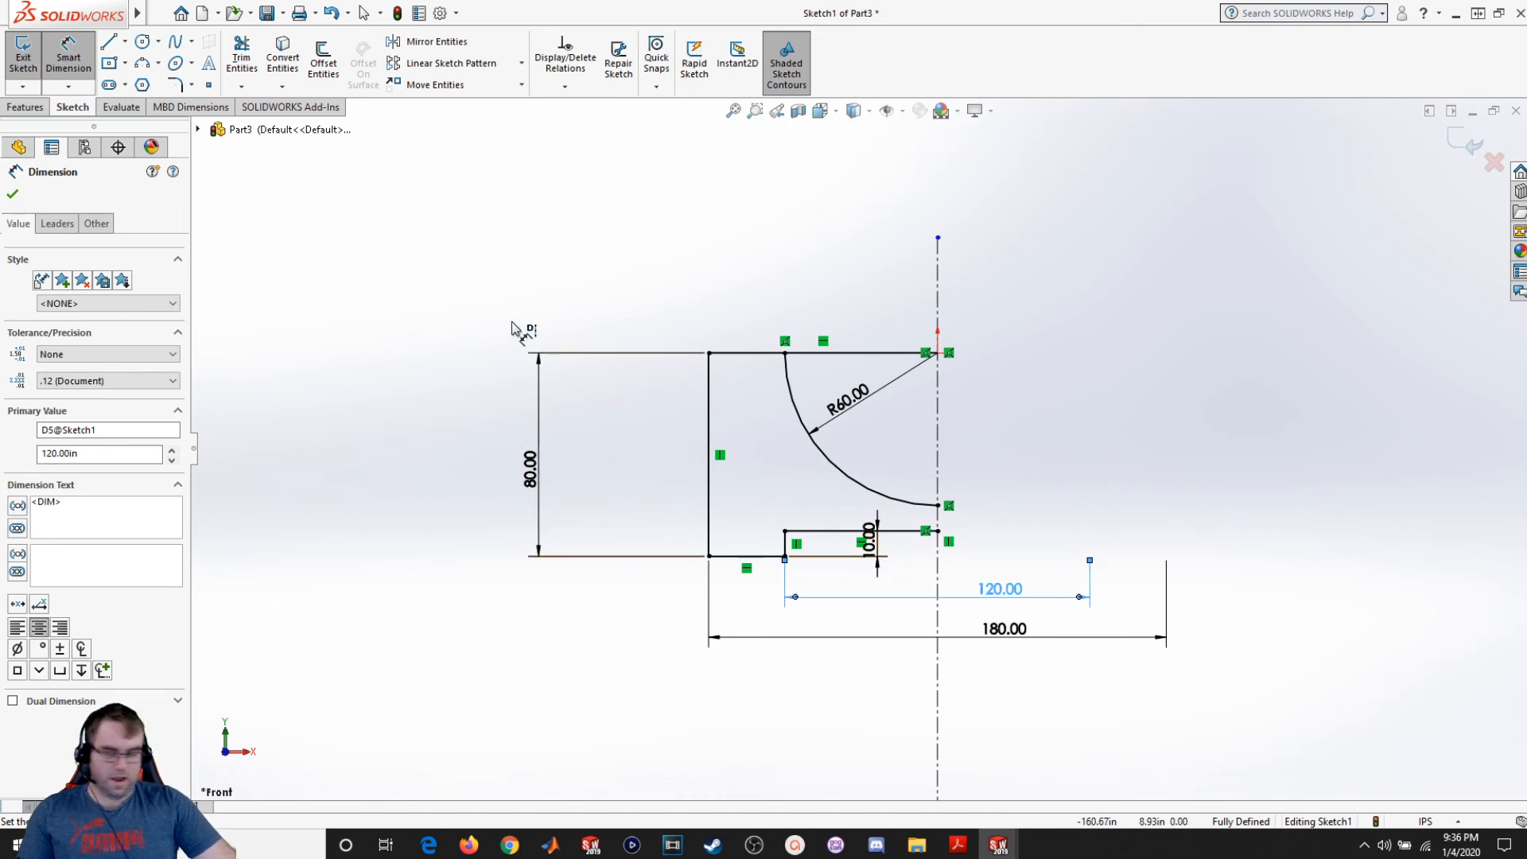
left_click(13, 195)
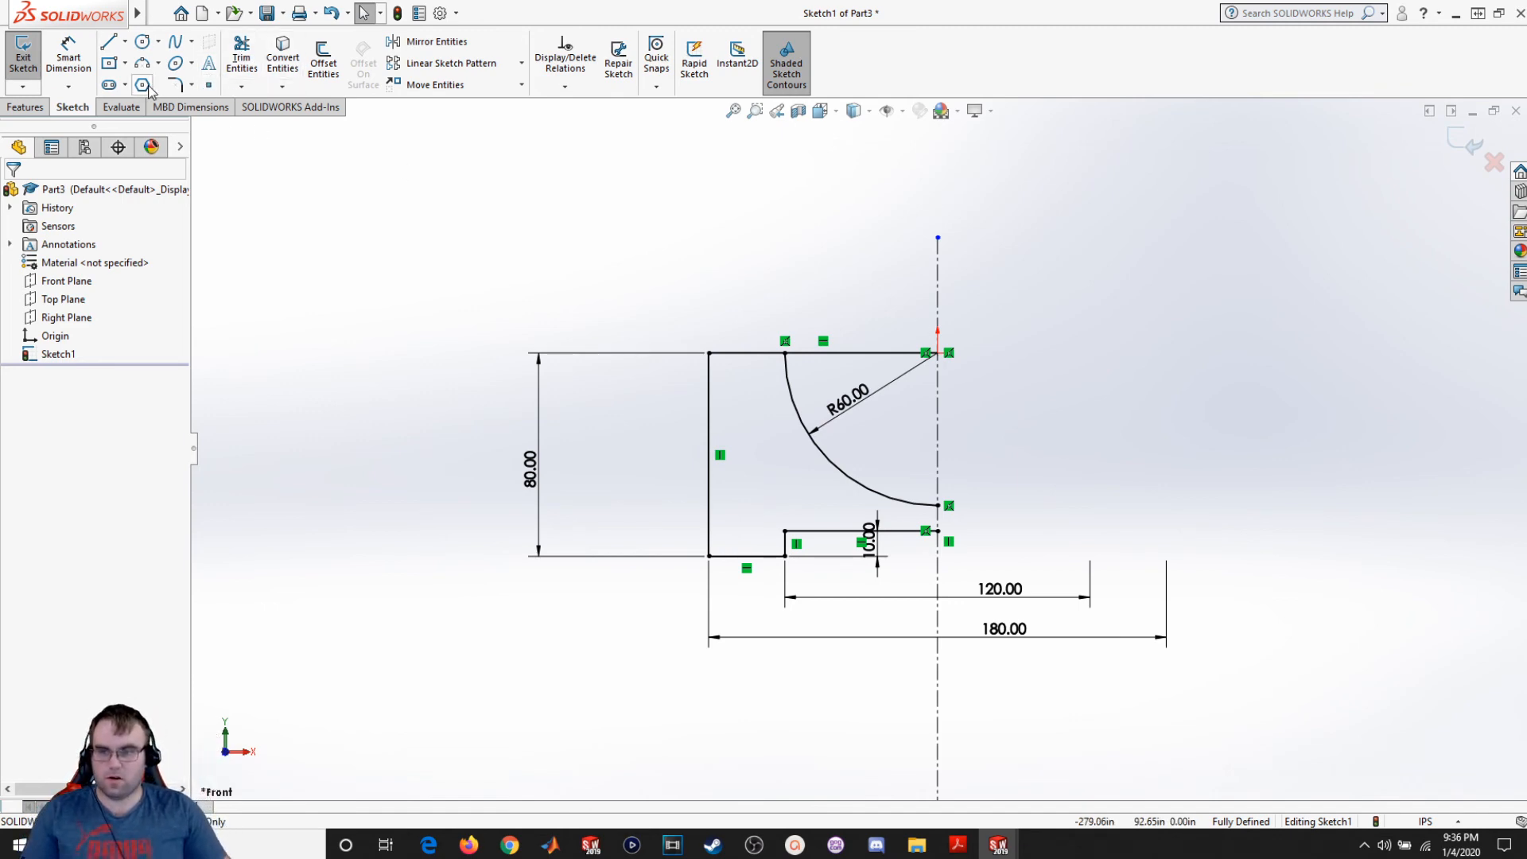
Step: Fillet the half profile's lower outer corner with a 20 in radius
left_click(174, 85)
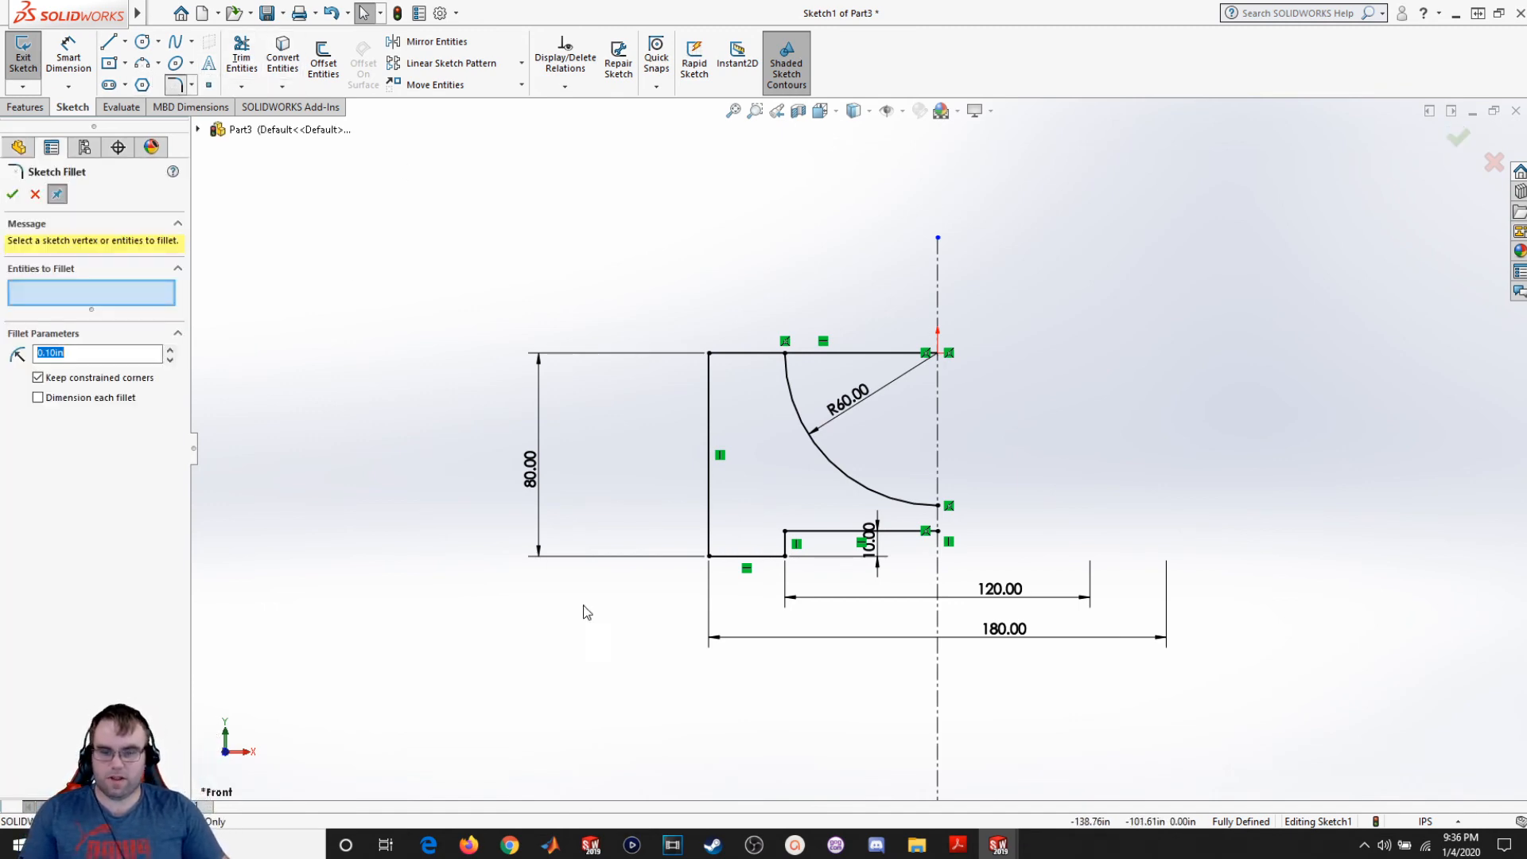
left_click(710, 536)
left_click(742, 556)
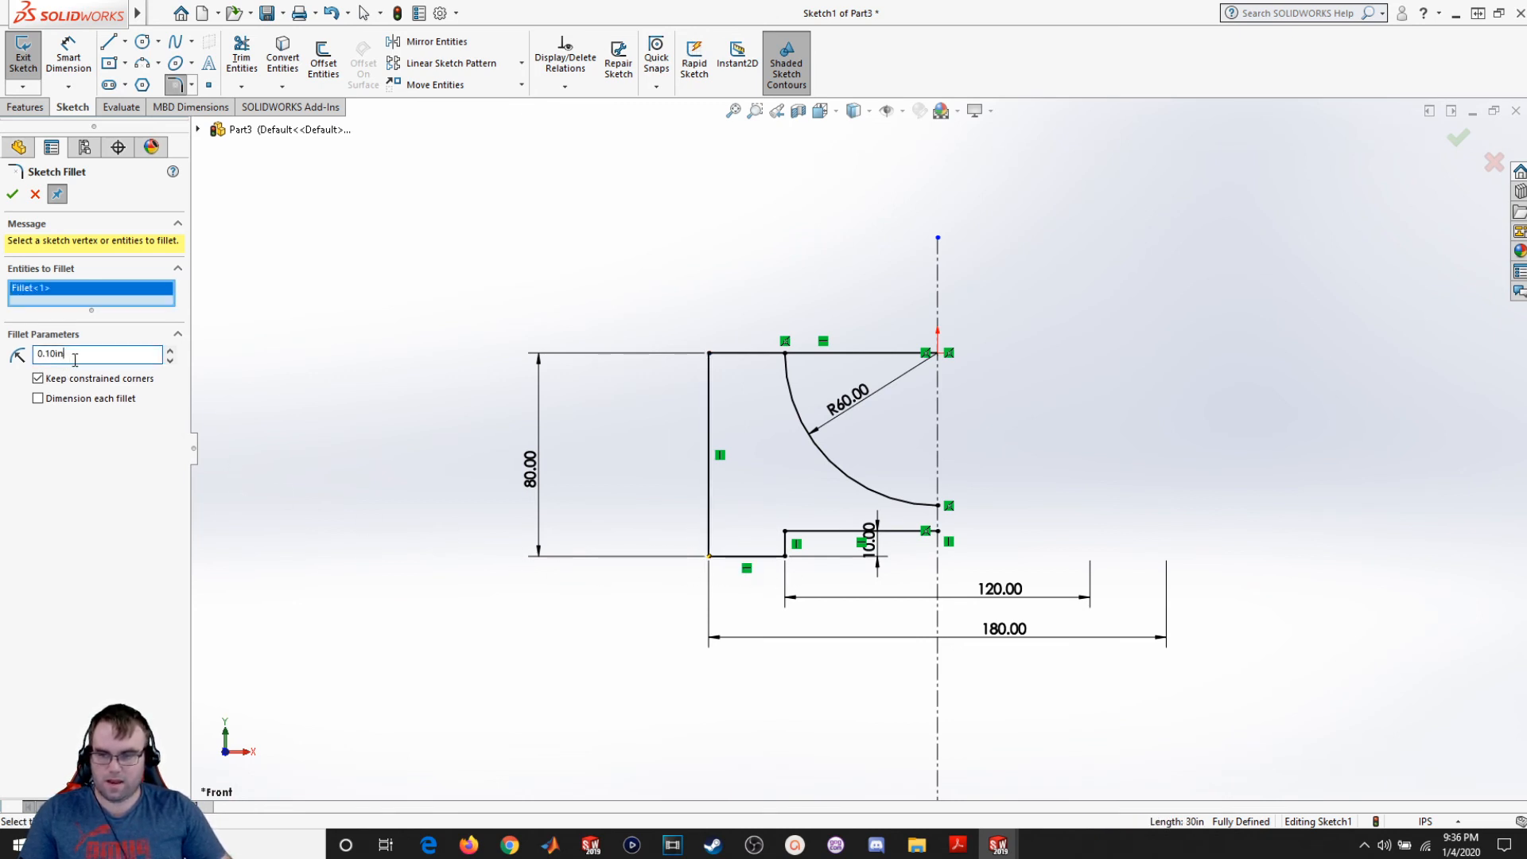
type("20")
key("Return")
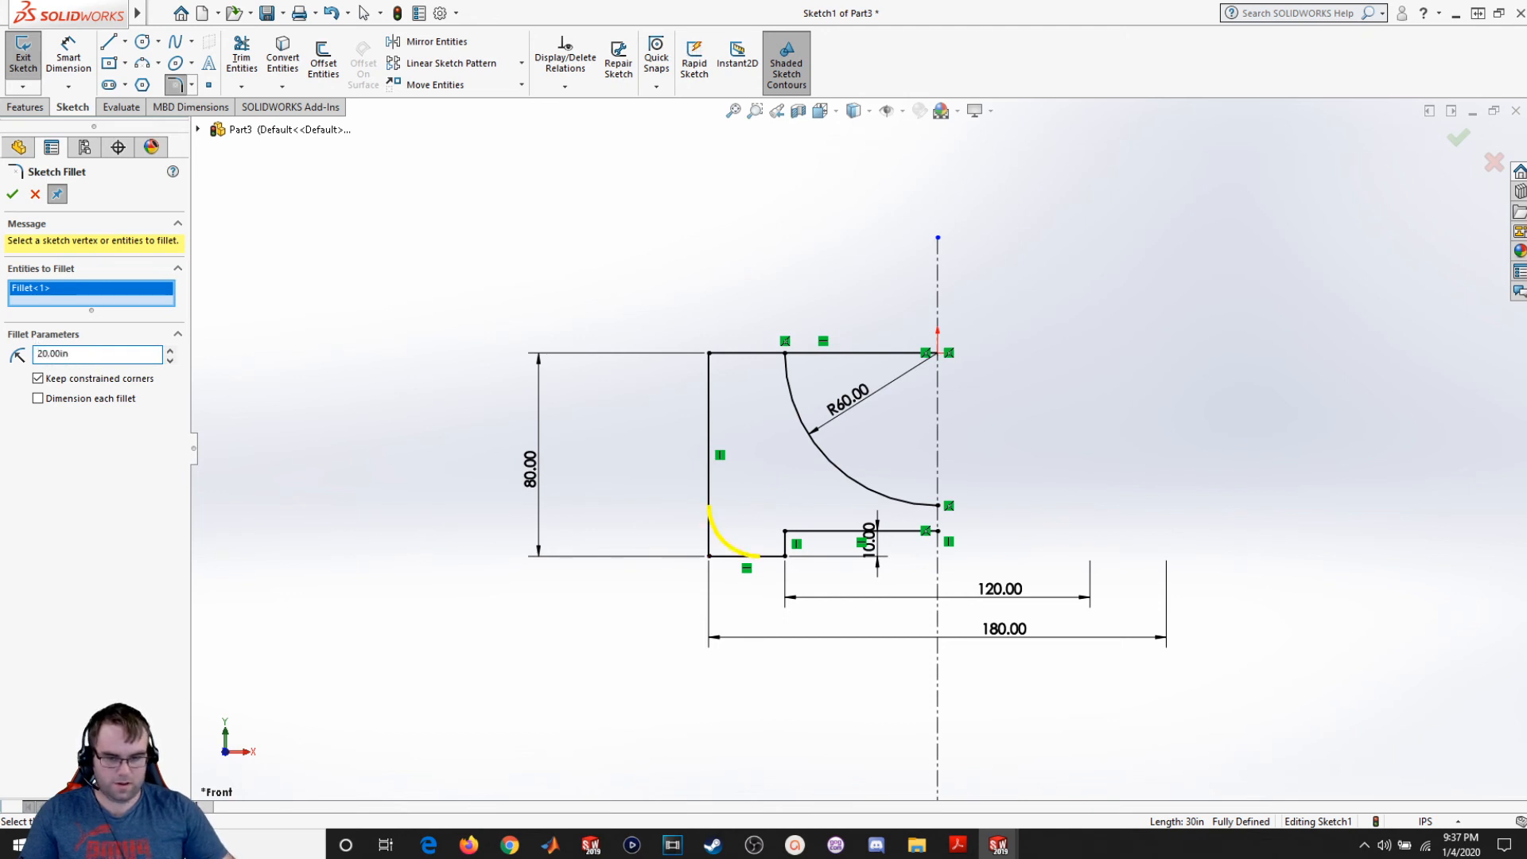
left_click(11, 195)
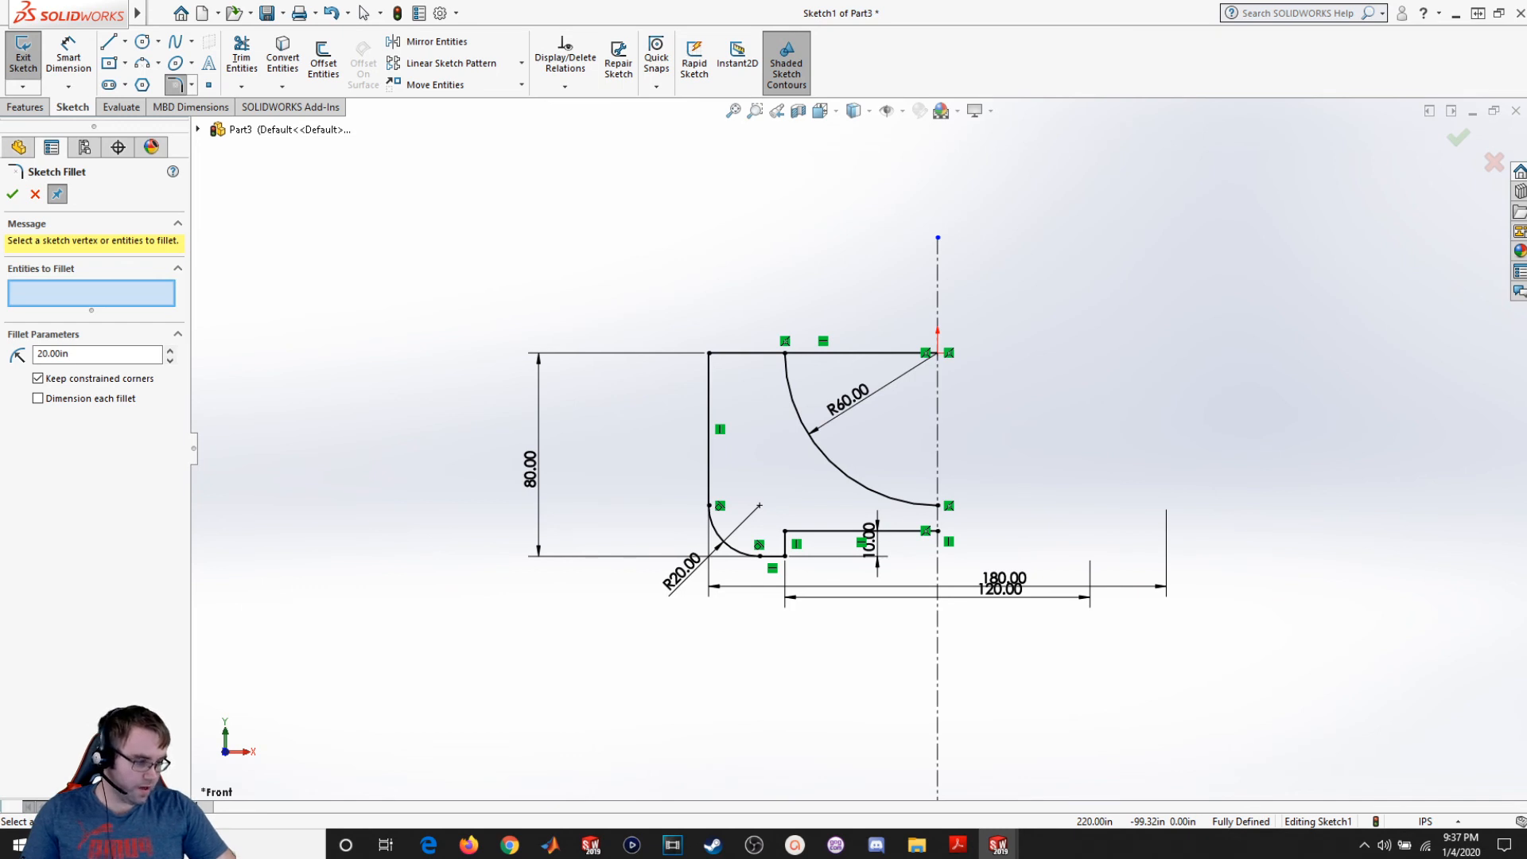
left_click(13, 194)
Step: Sketch a circle about 22 in in diameter inside the profile, just above the center of the corner fillet
left_click(143, 41)
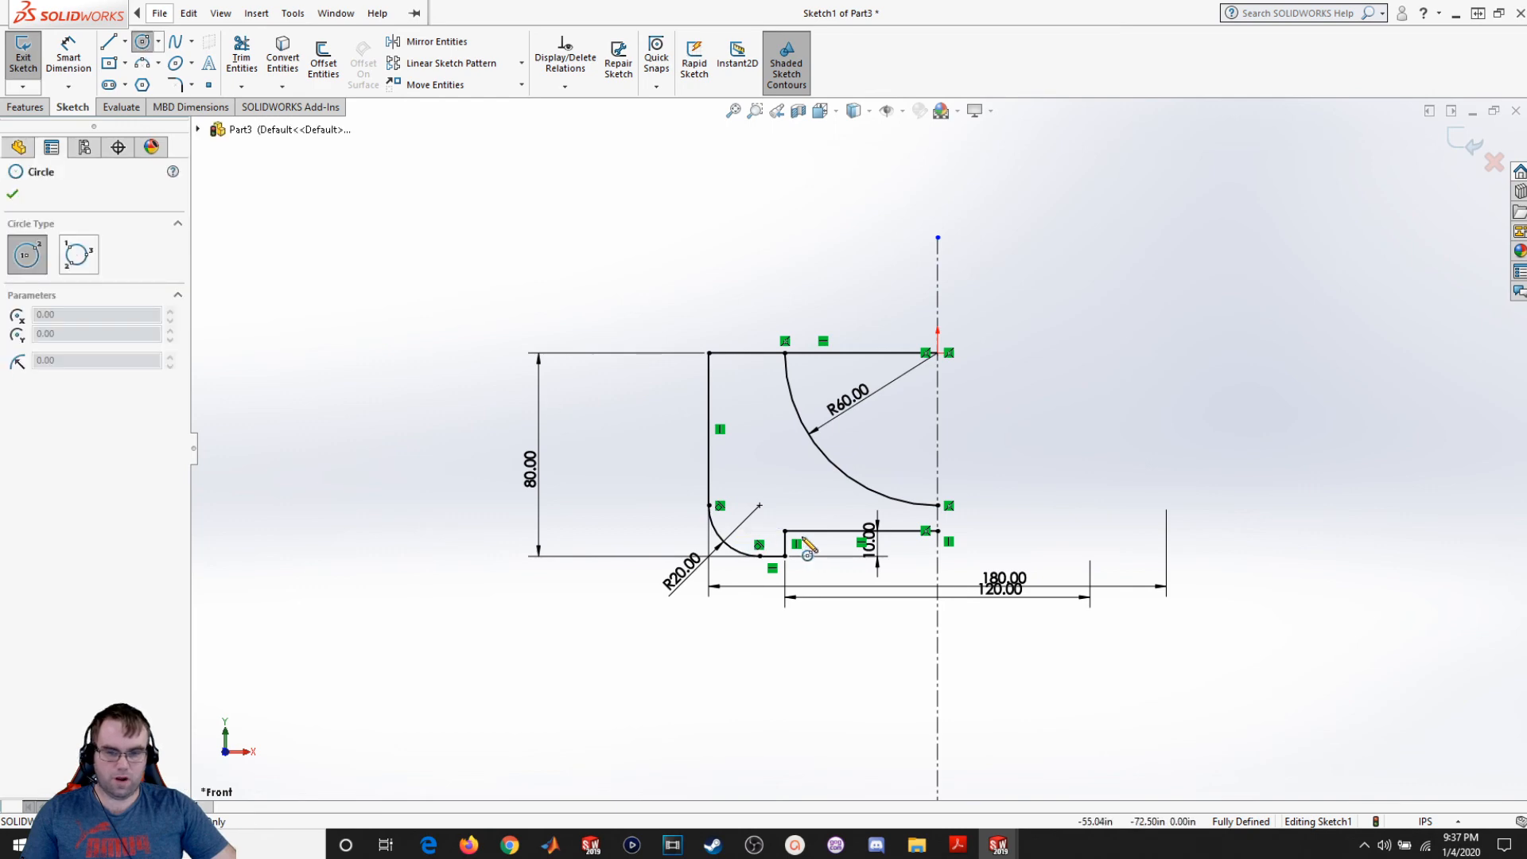
left_click(759, 482)
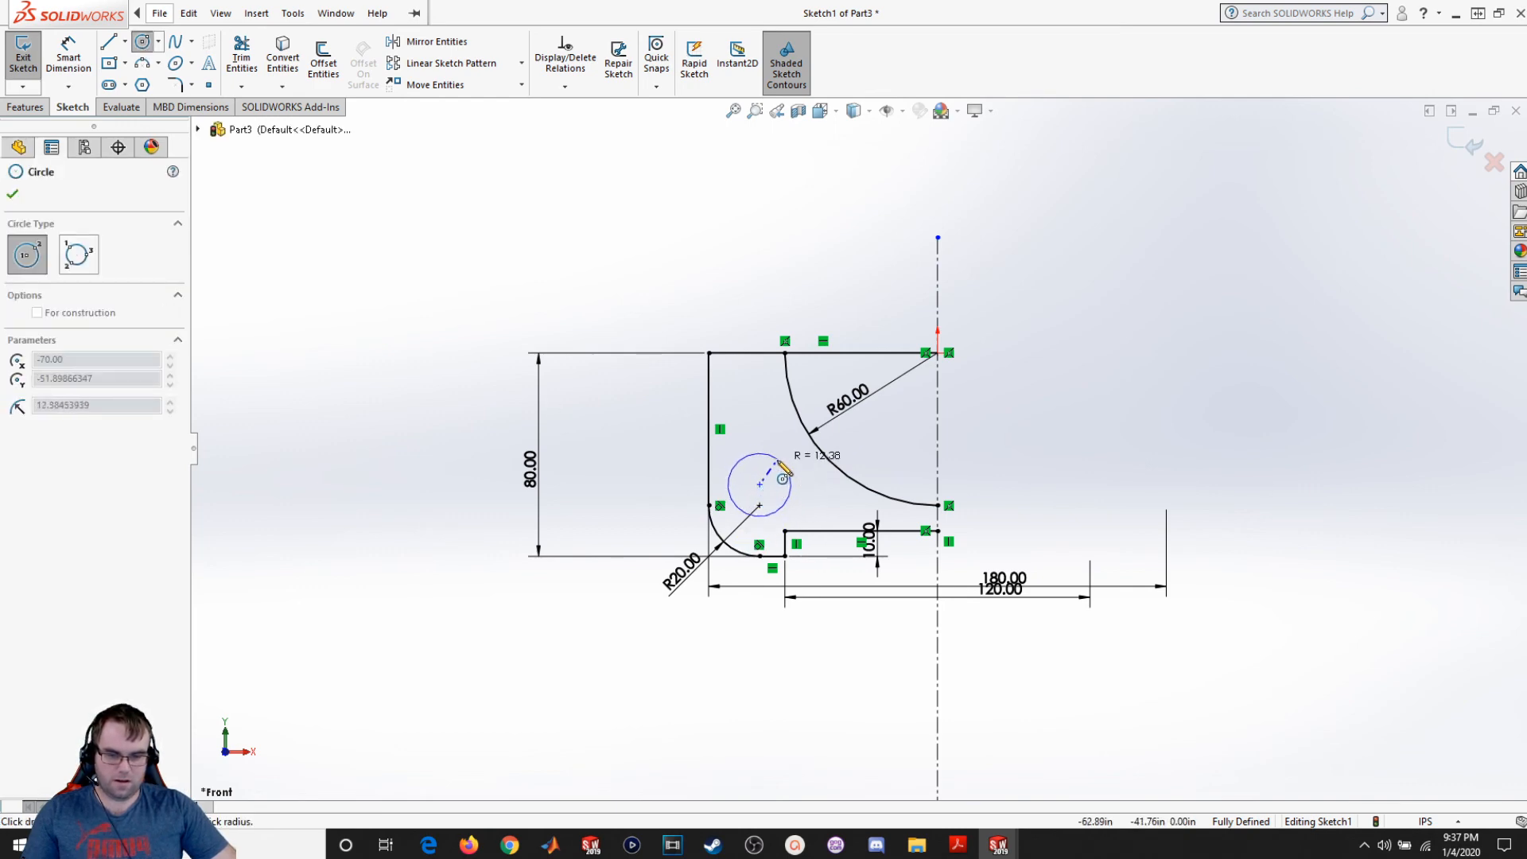
left_click(787, 464)
key("Escape")
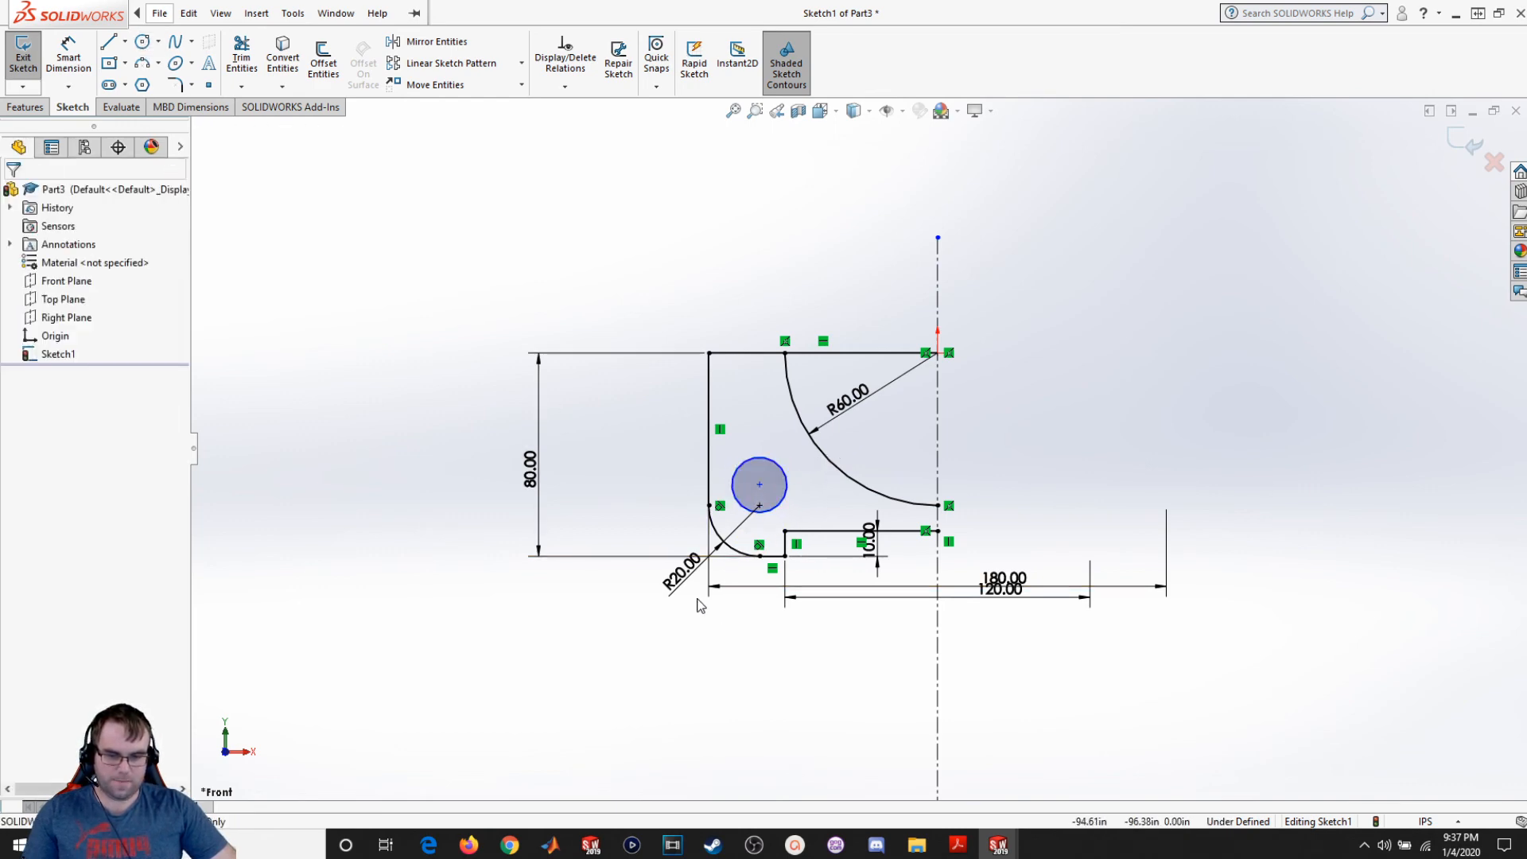
Step: Add a concentric relation between the circle and the 20 in corner fillet arc
left_click(765, 517)
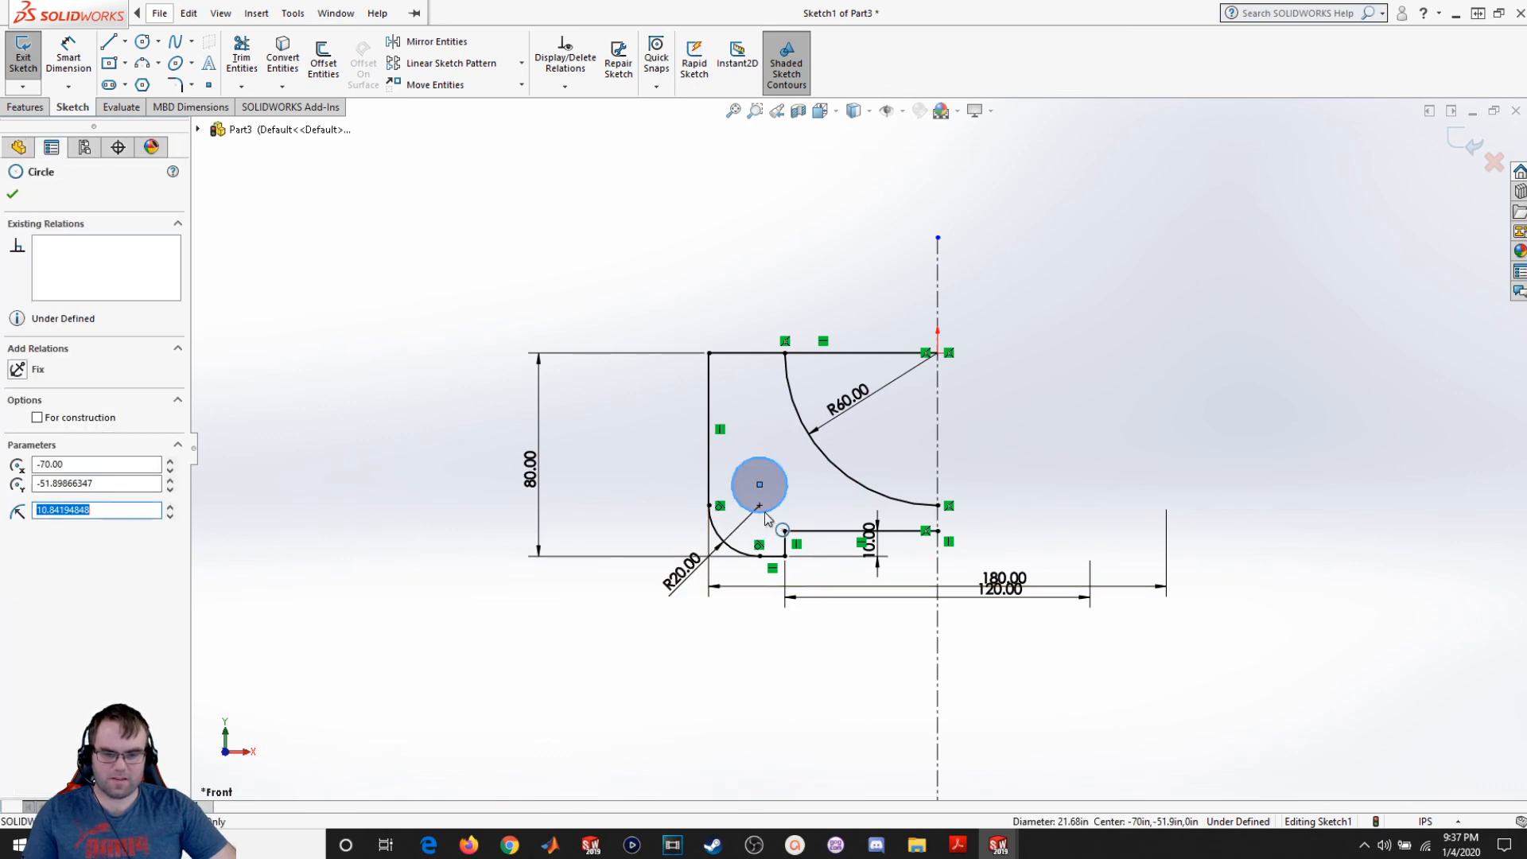
left_click(739, 555)
left_click(757, 489, "ctrl")
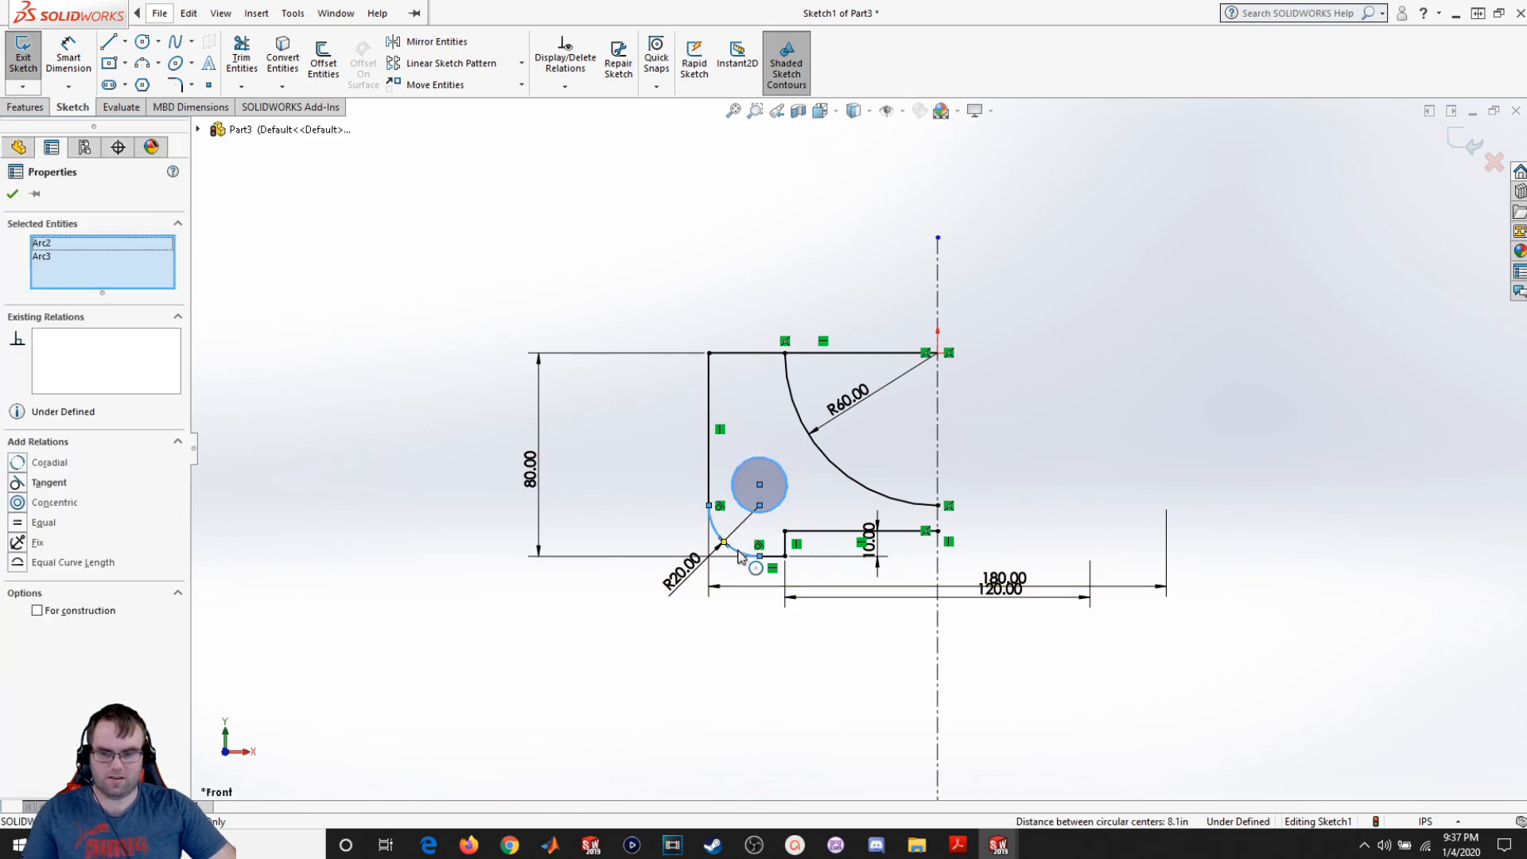
left_click(44, 503)
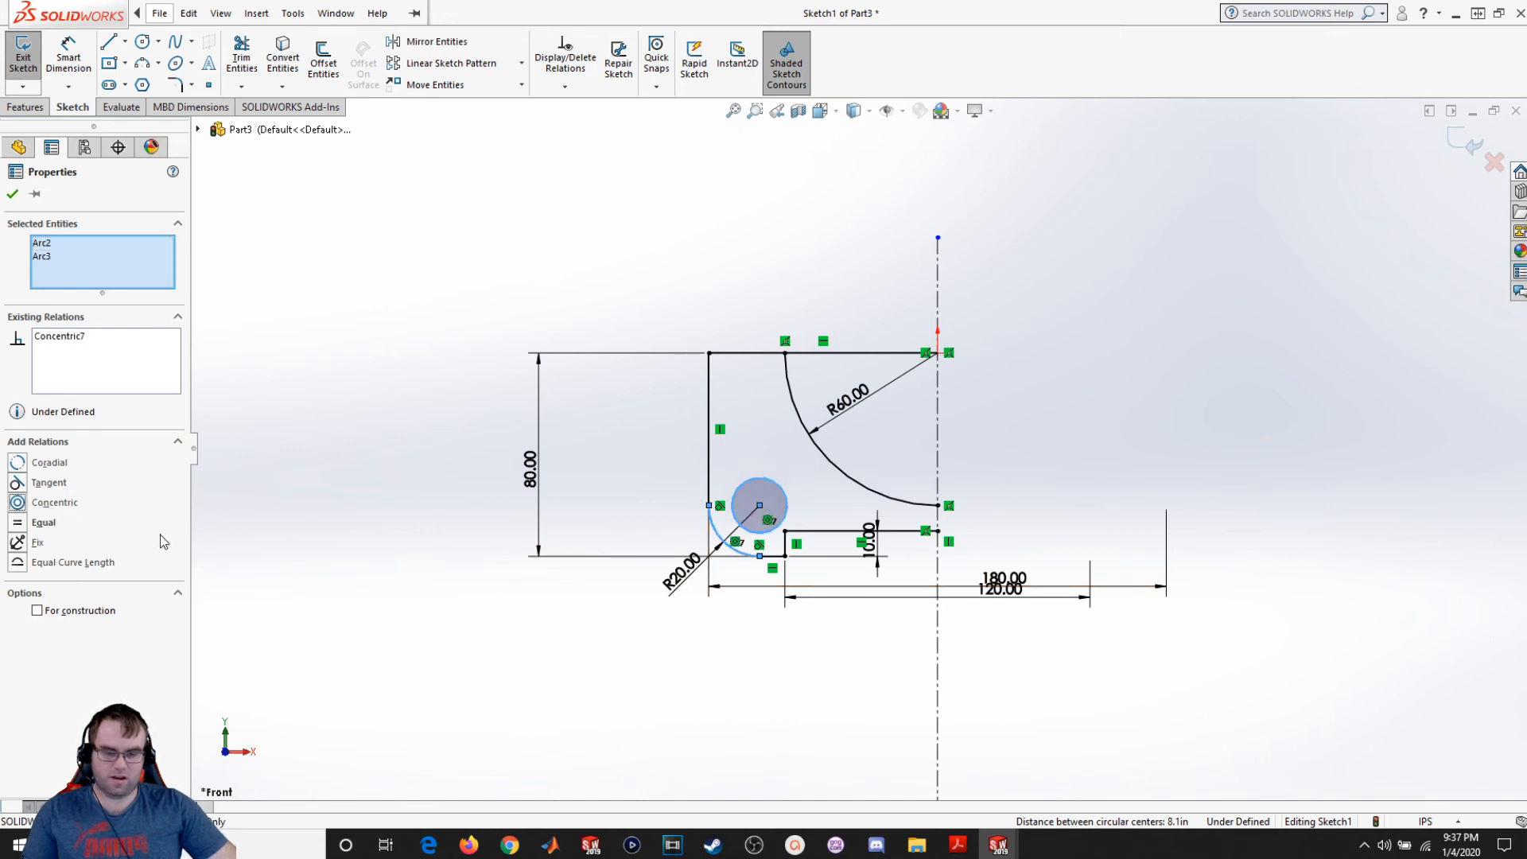
left_click(555, 660)
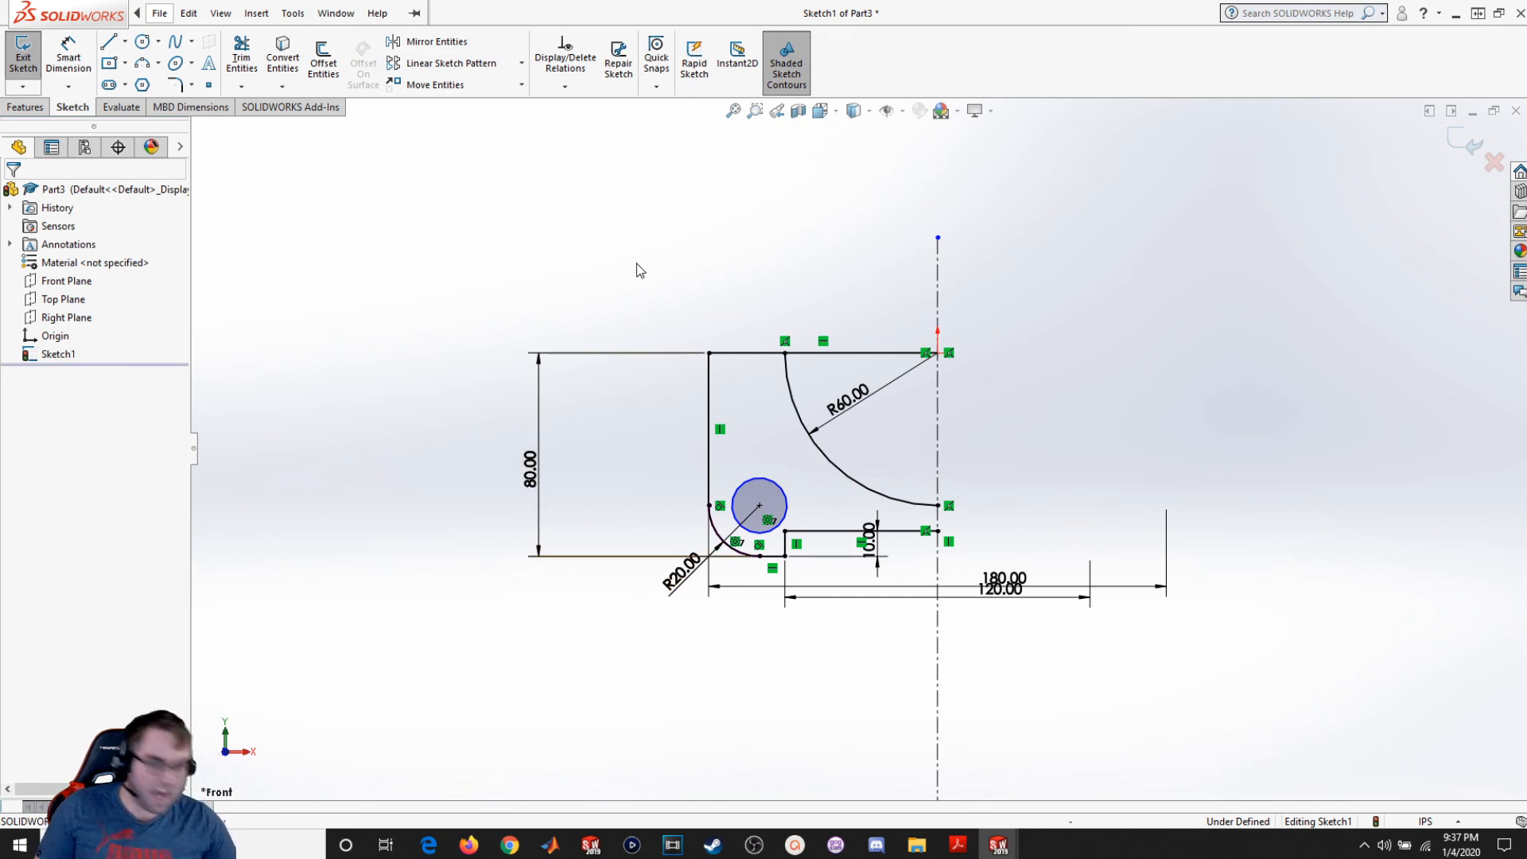
Step: Dimension the circle's diameter at 20 in
left_click(68, 57)
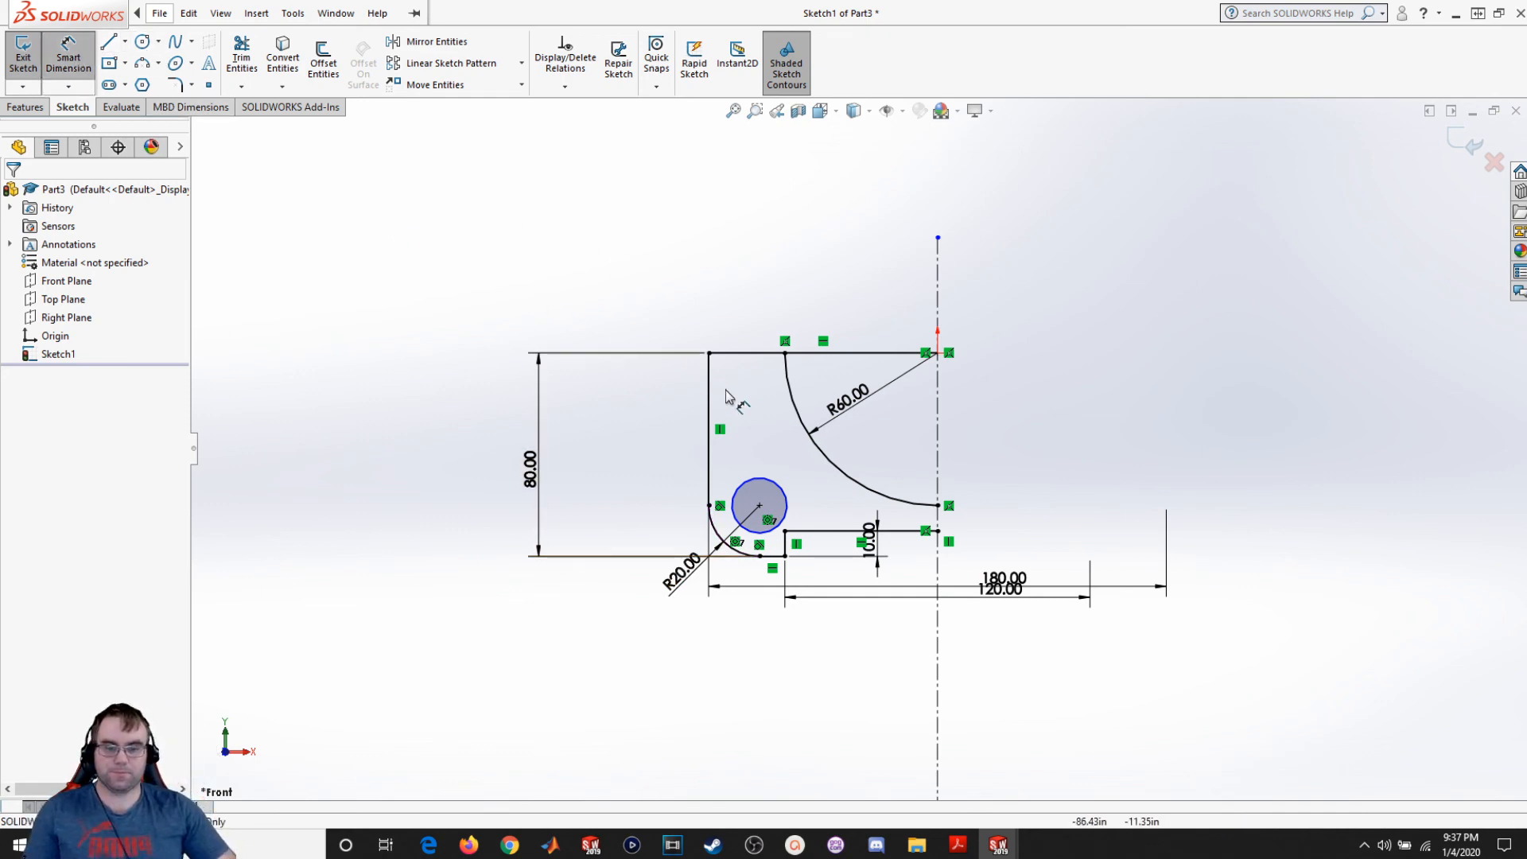
left_click(765, 481)
left_click(764, 459)
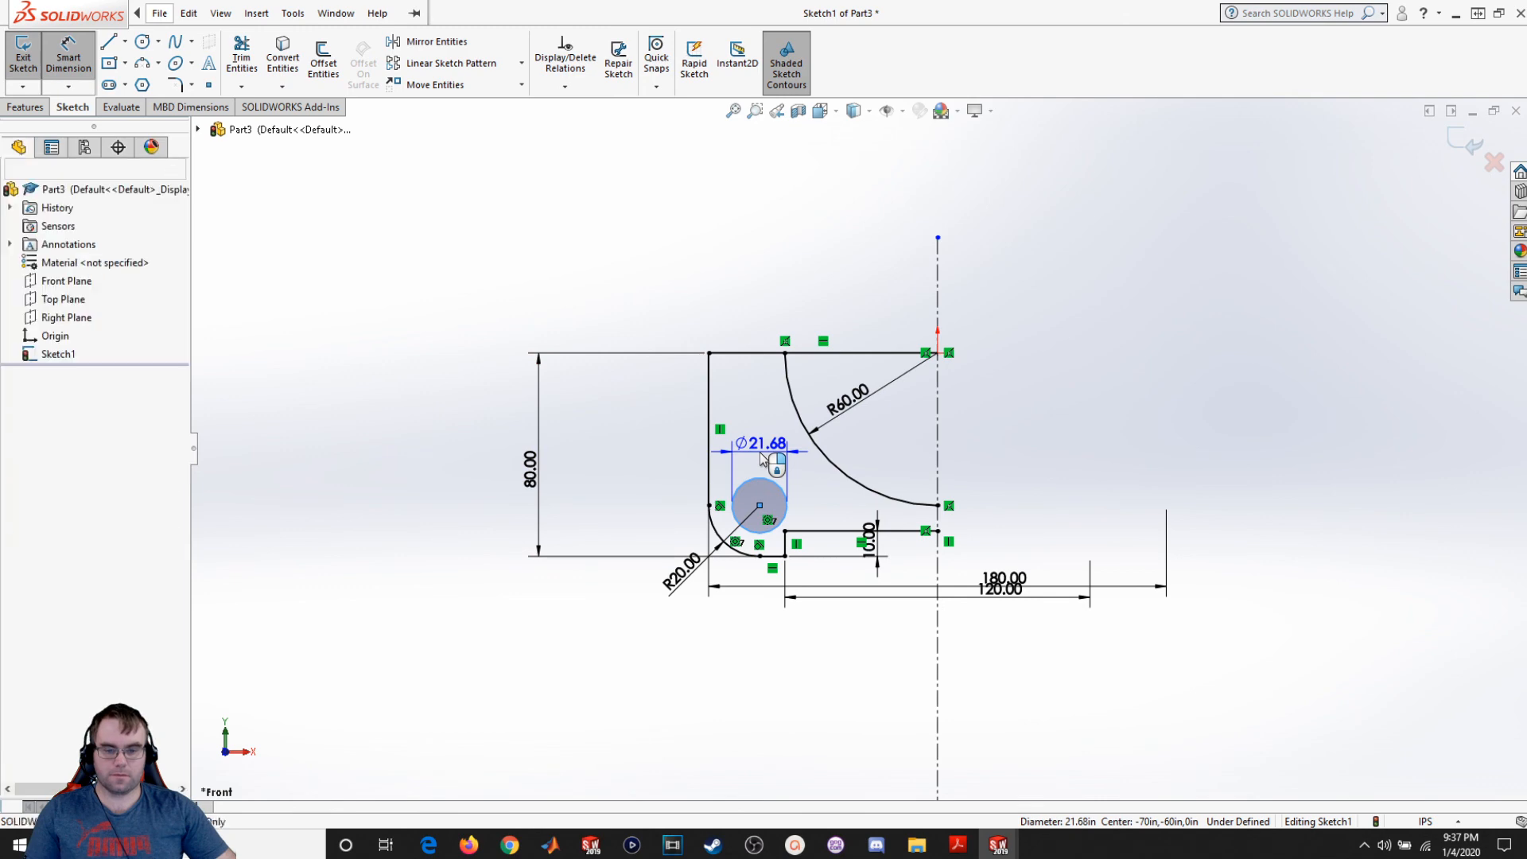
type("20")
key("Return")
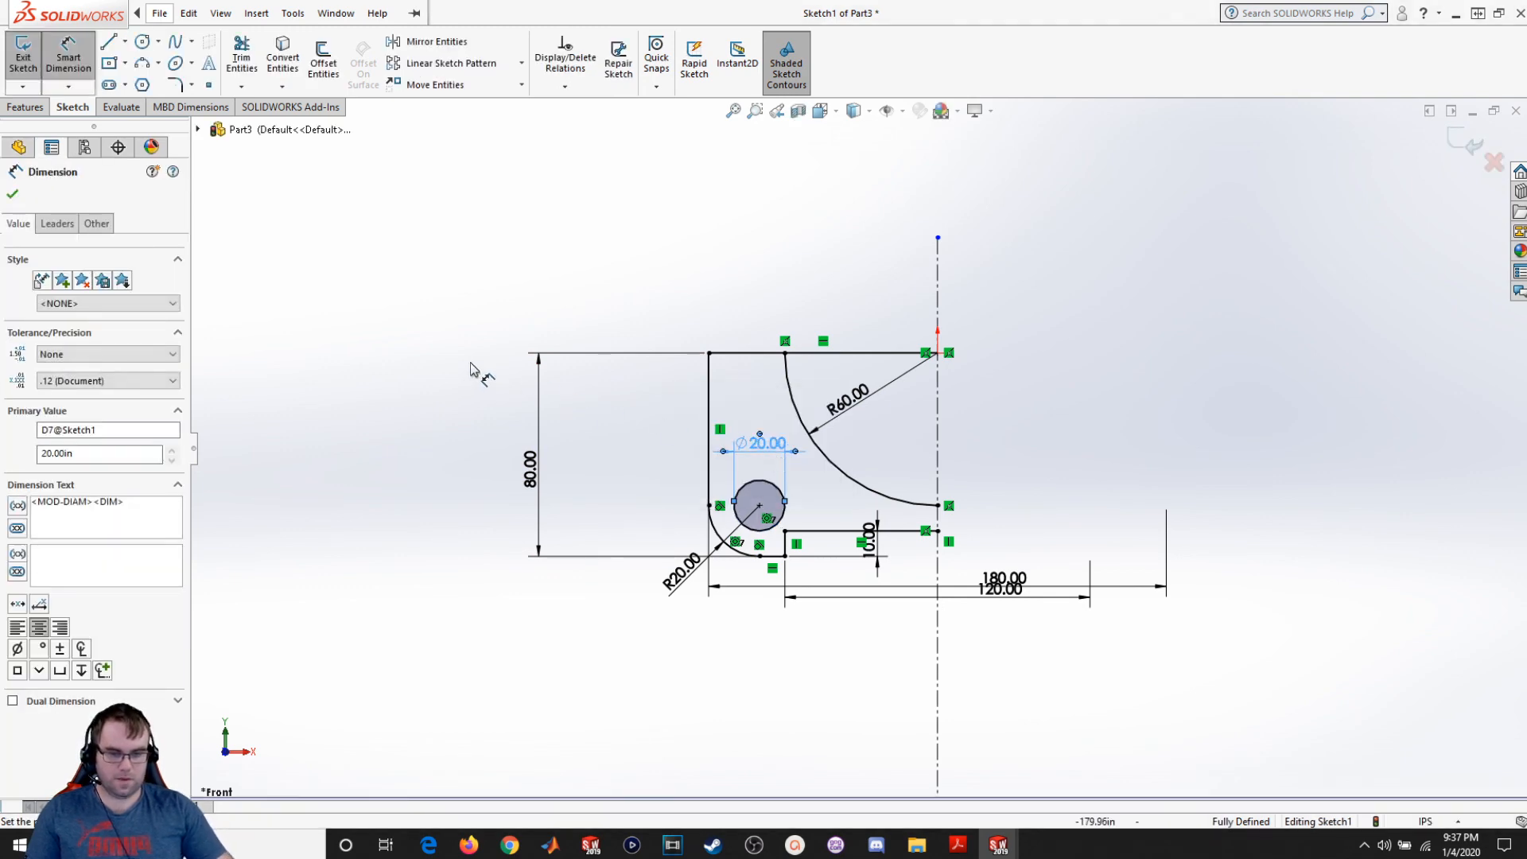
left_click(14, 195)
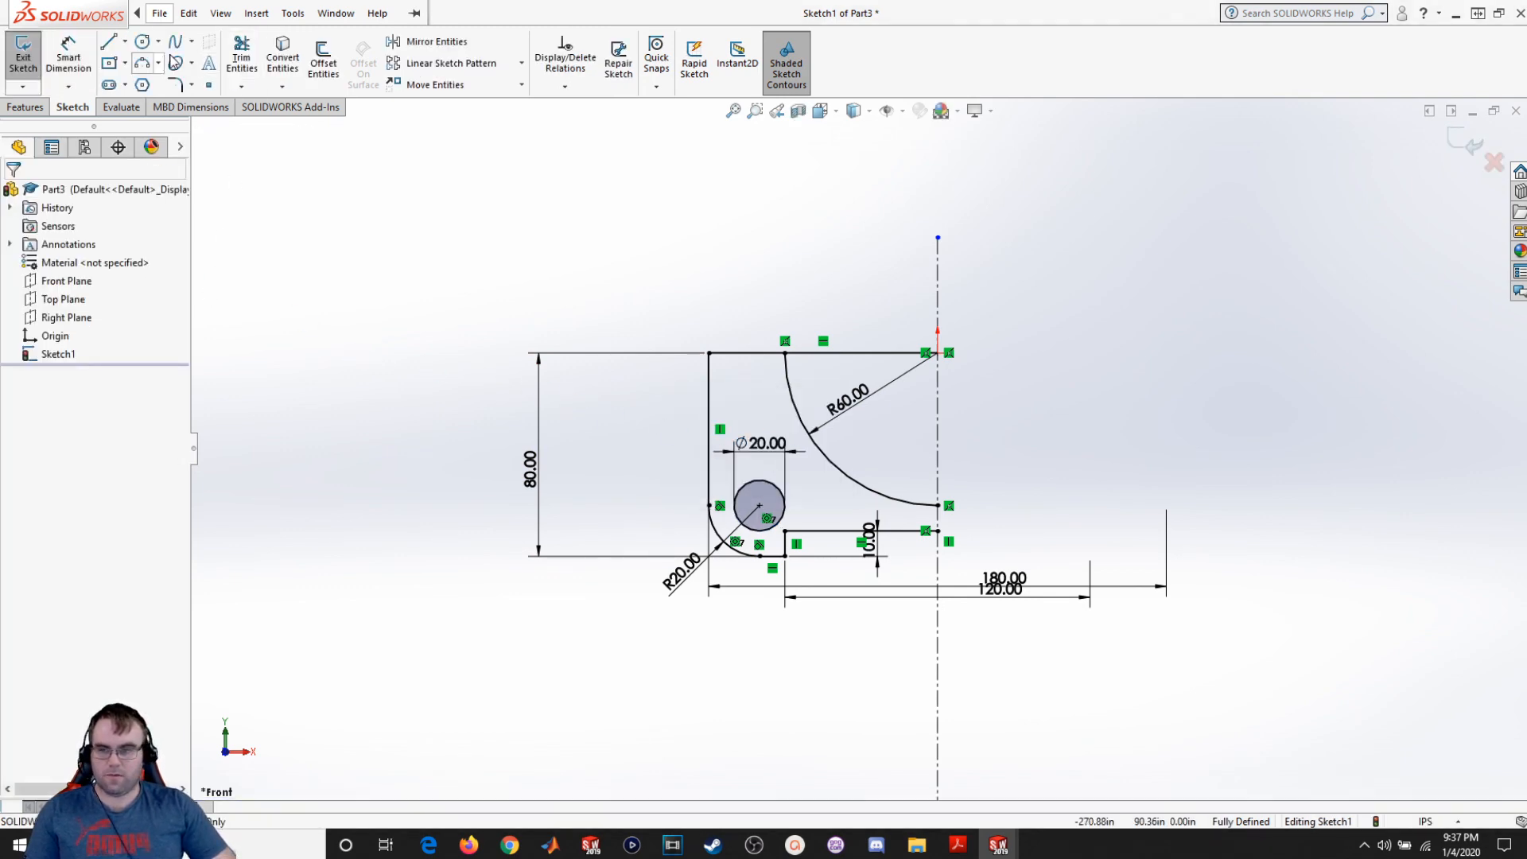
Step: Trim away the top horizontal line's segment between the R60 arc and the centerline
left_click(247, 57)
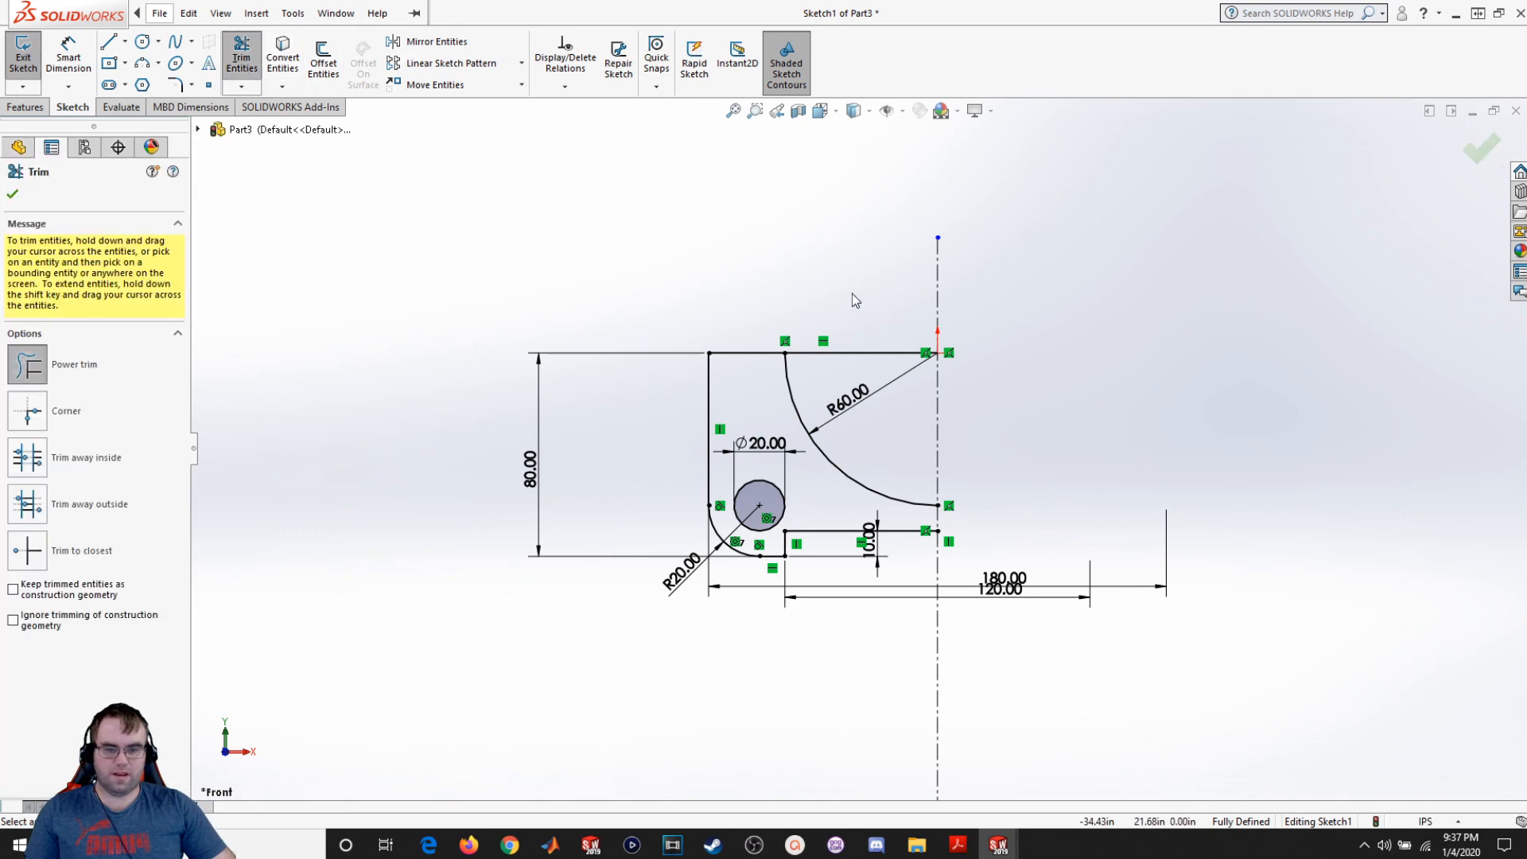
left_click_drag(860, 338, 859, 362)
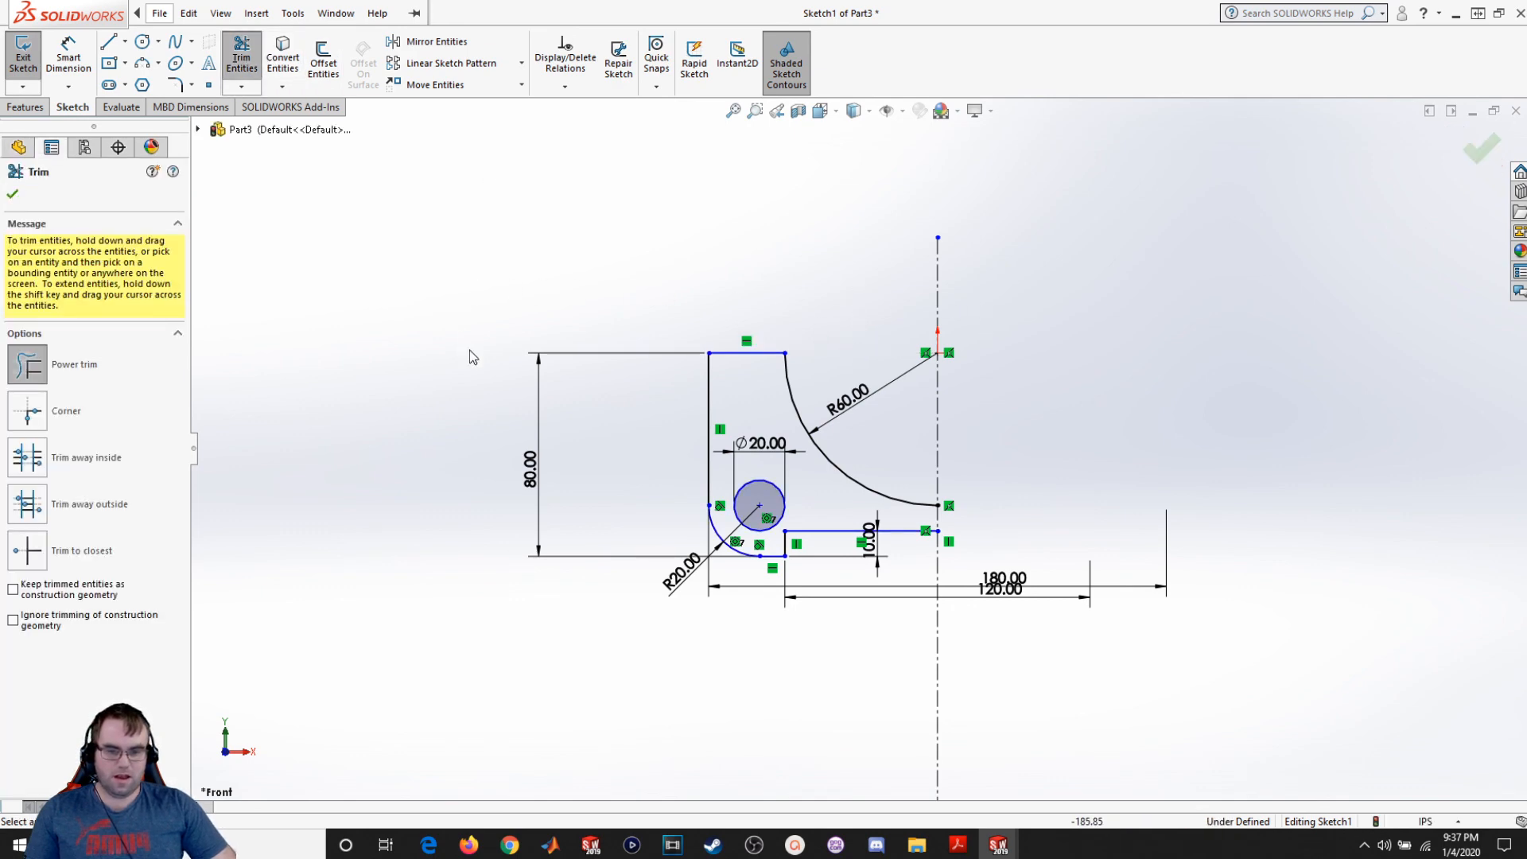
left_click(13, 194)
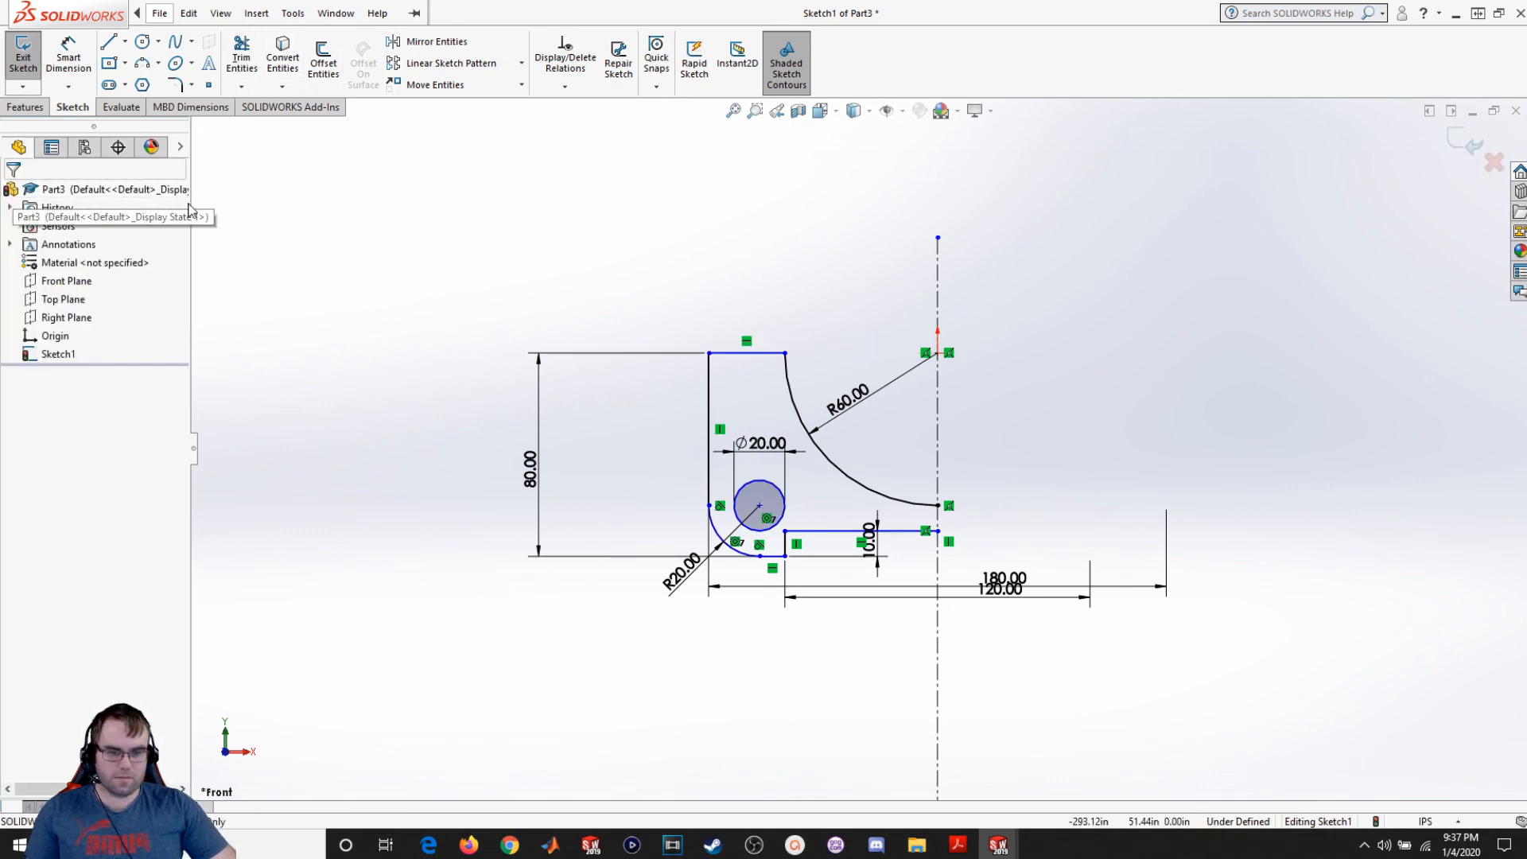
Step: Move the profile's remaining top line slightly up and back down to test its freedom of movement
mouse_move(767, 352)
left_mouse_down()
mouse_move(765, 321)
mouse_move(760, 347)
left_mouse_up()
left_click(683, 256)
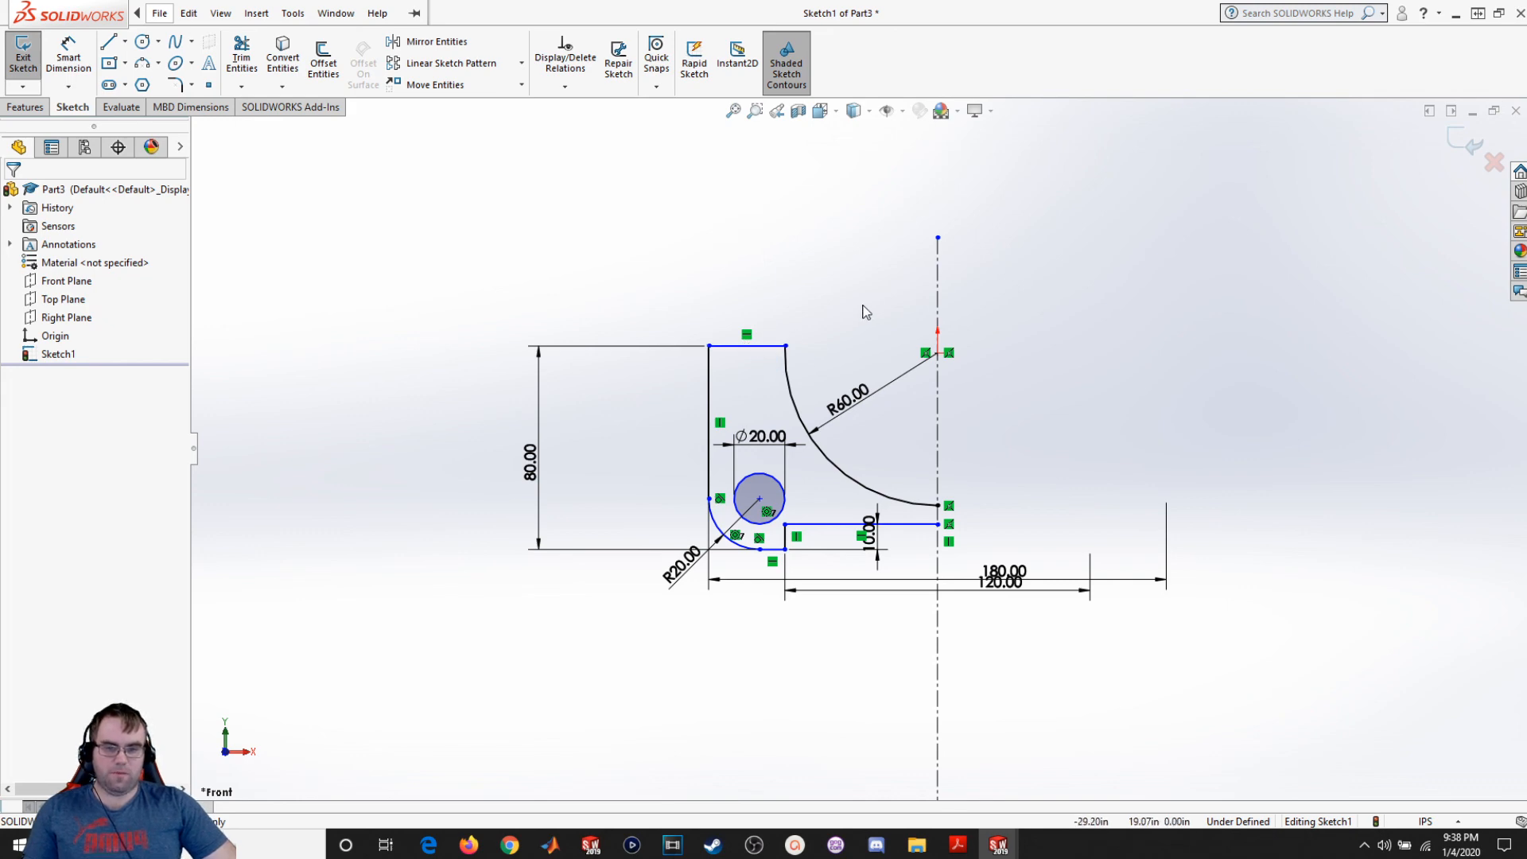
left_click_drag(754, 343, 756, 359)
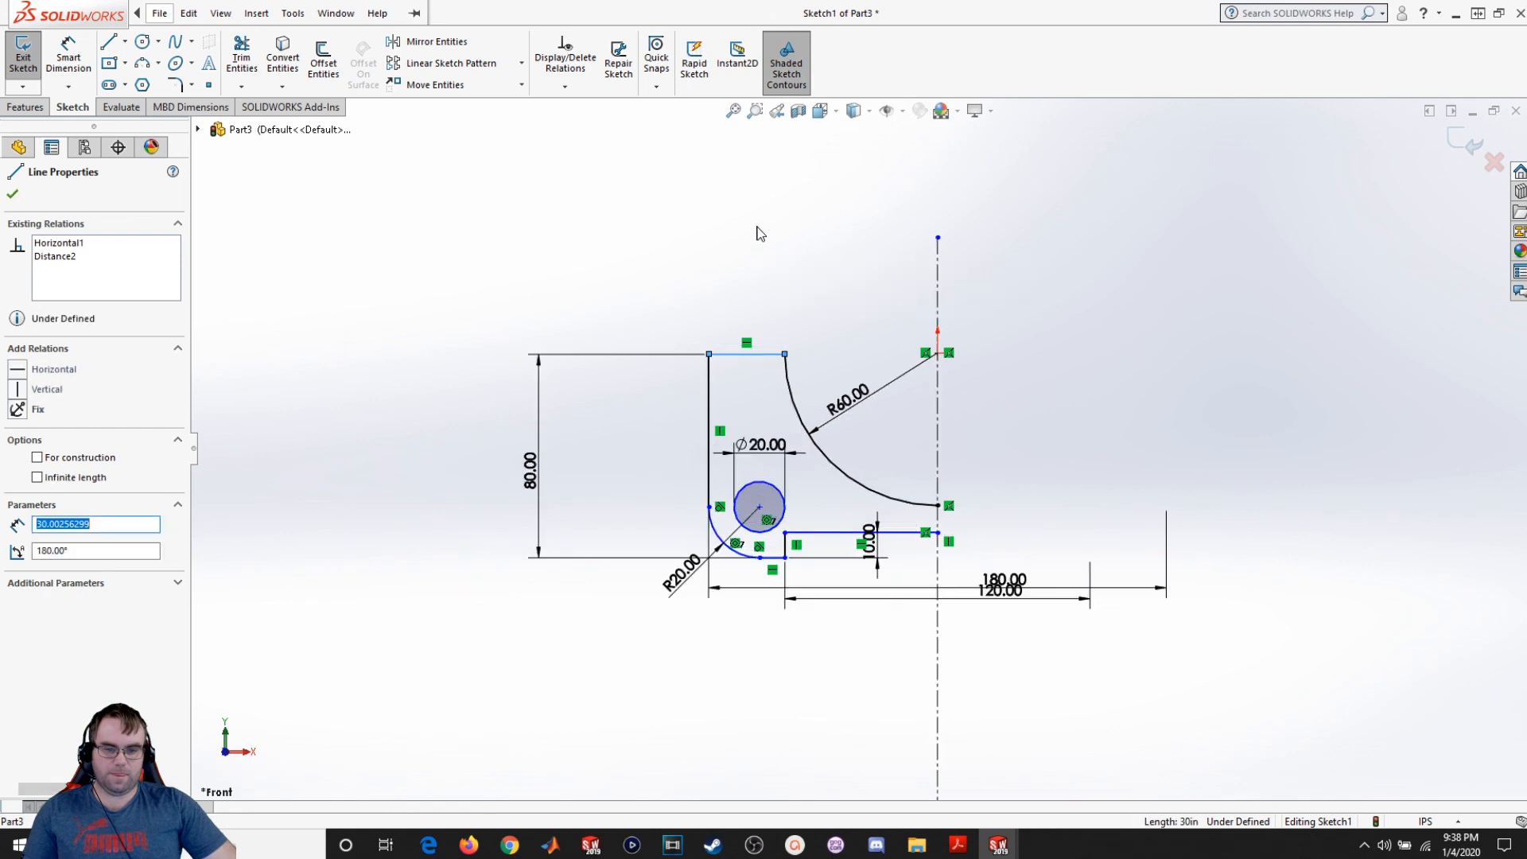
left_click(756, 231)
Step: Add a horizontal relation between the R60 arc's upper endpoint and the origin
left_click(785, 354)
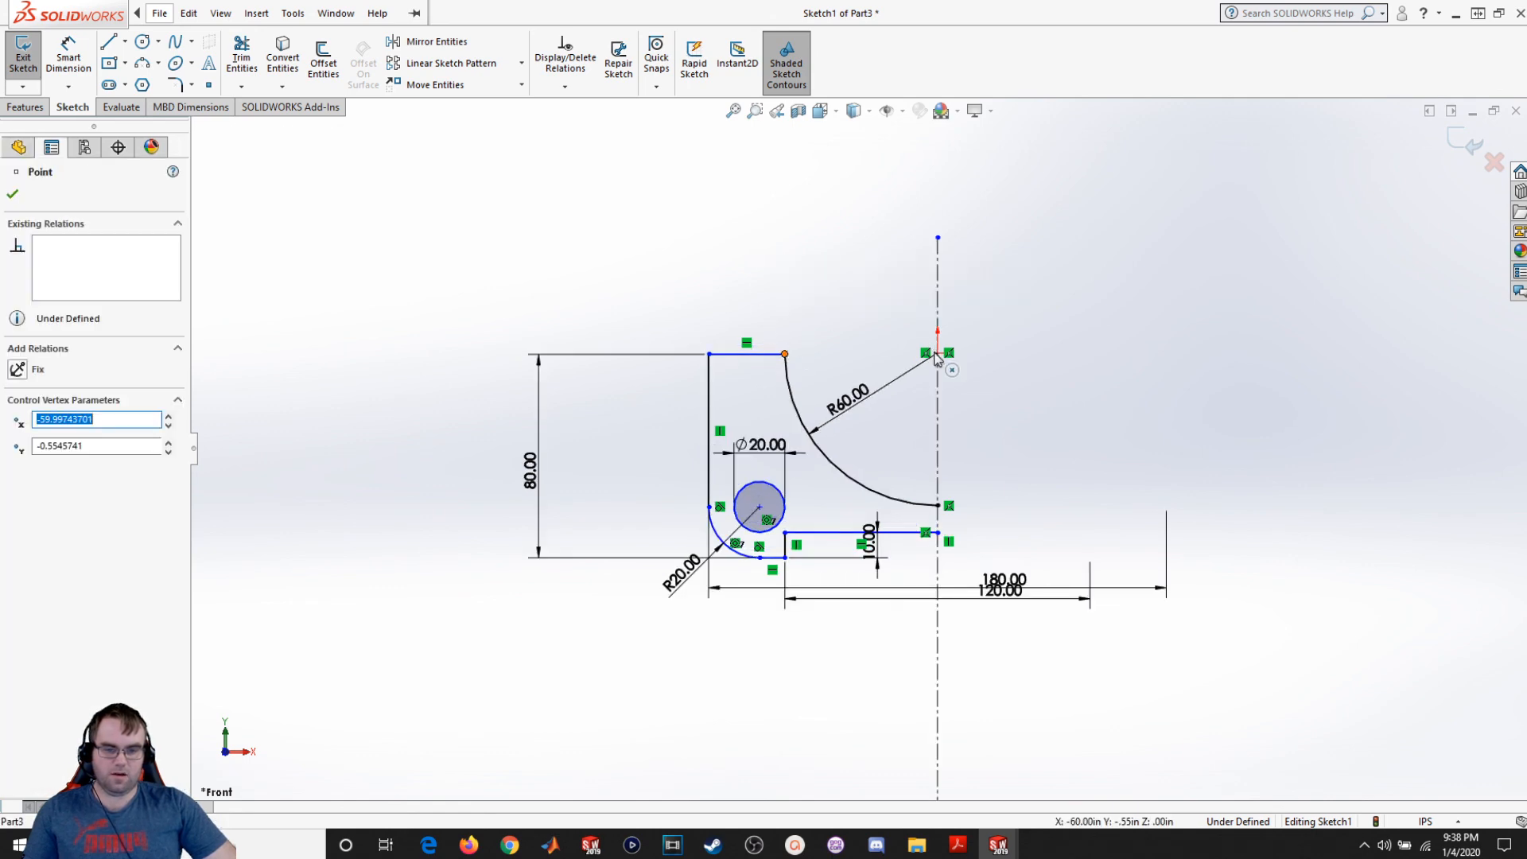
left_click(938, 353, "ctrl")
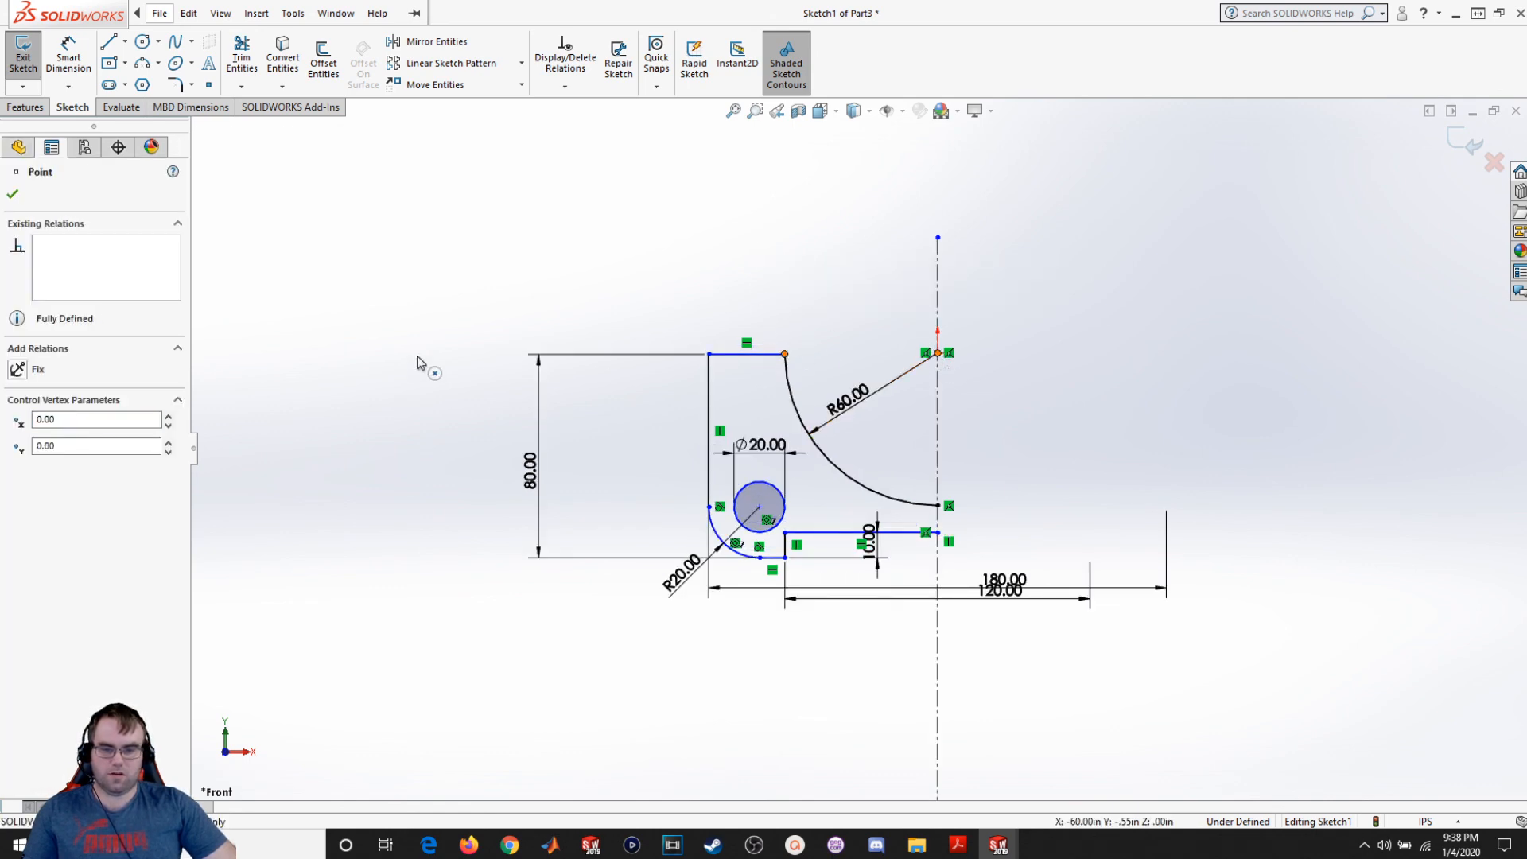
left_click(23, 465)
left_click(508, 588)
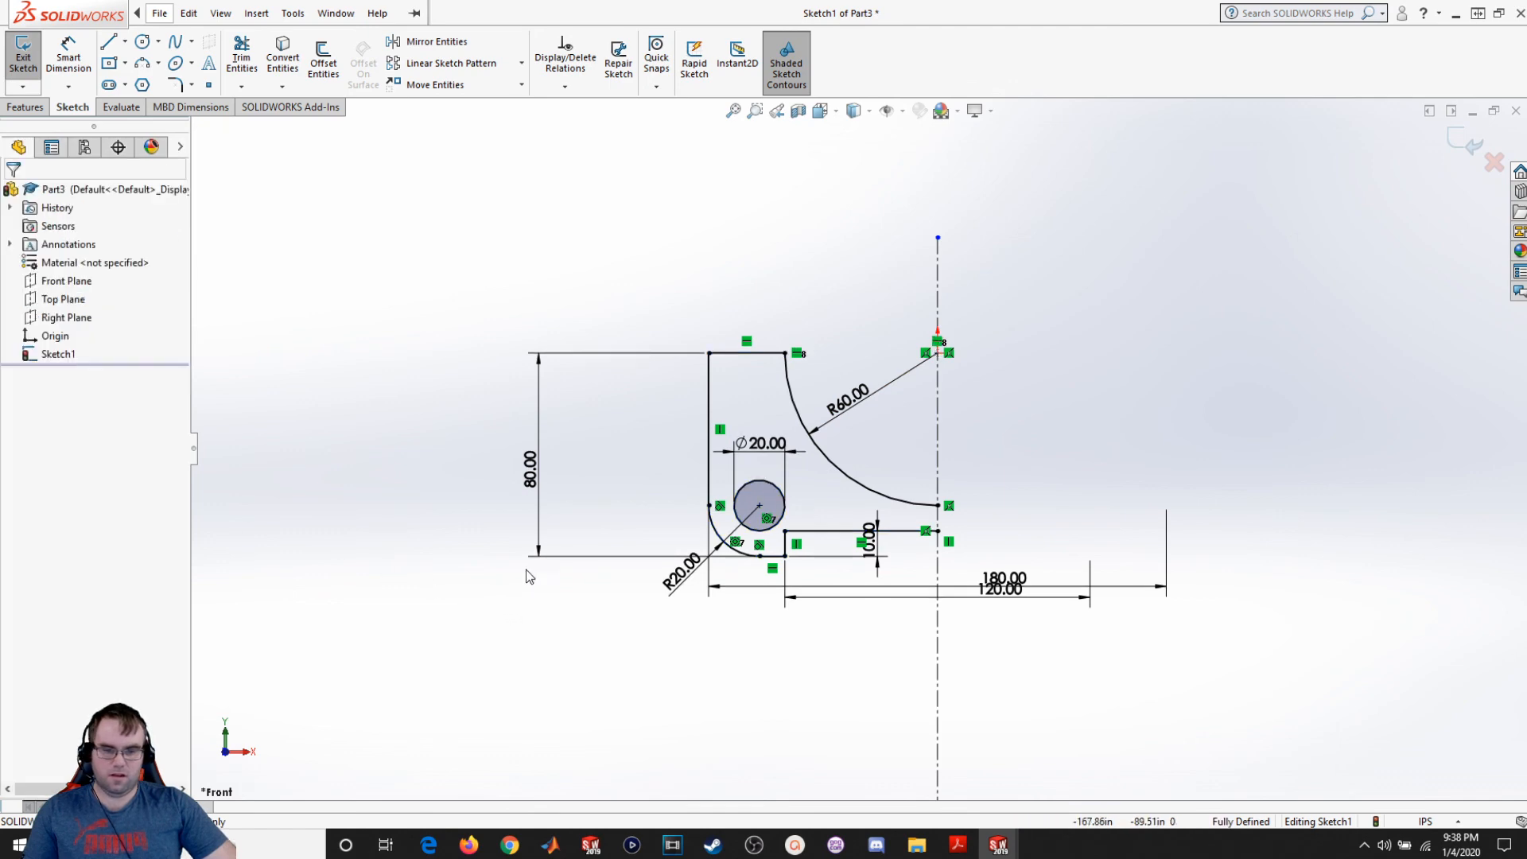
left_click(847, 478)
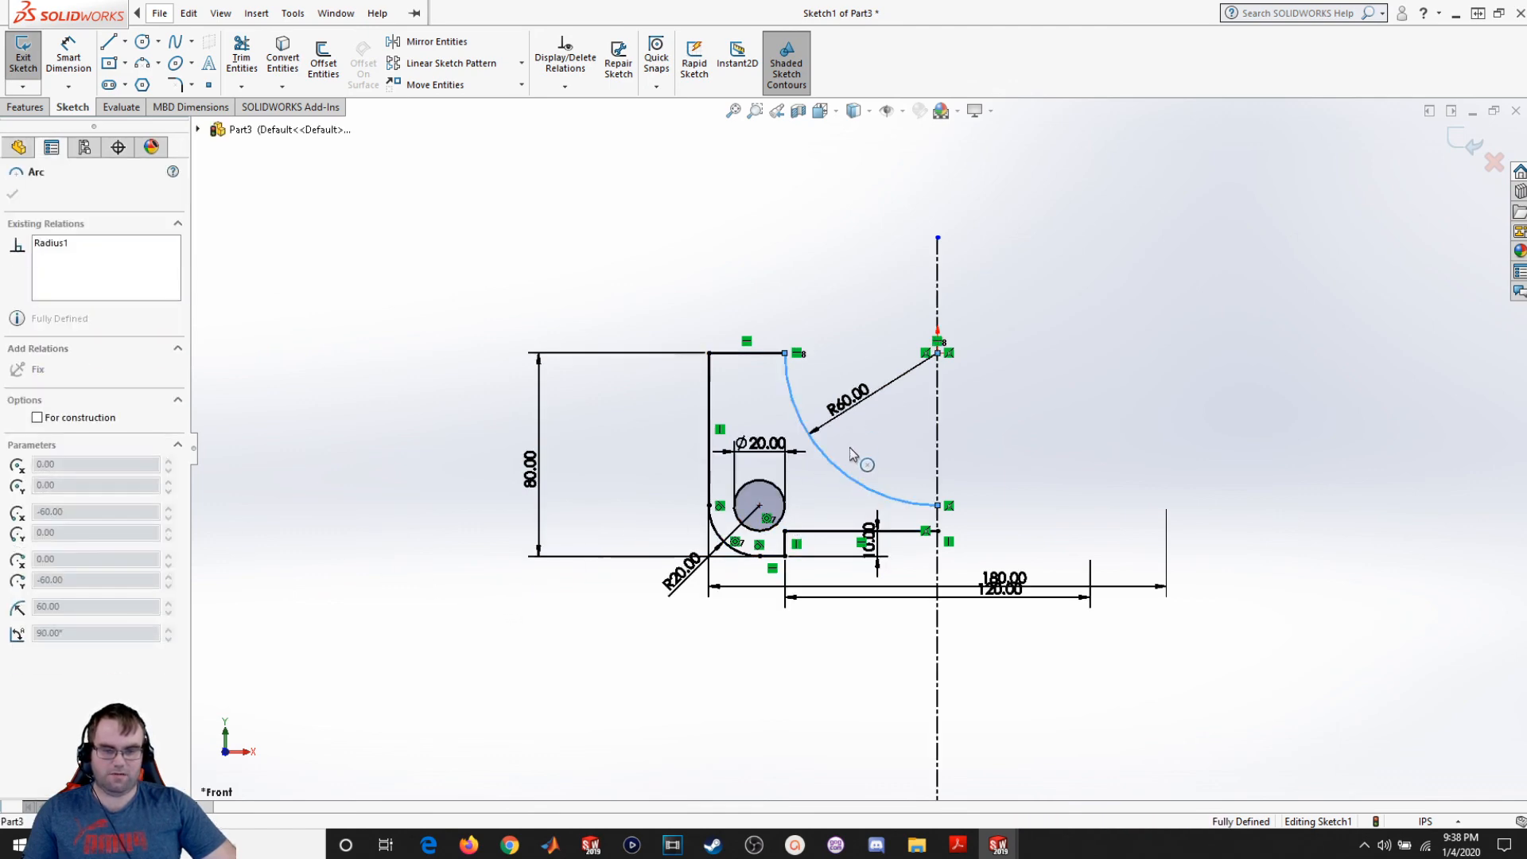
left_click(728, 722)
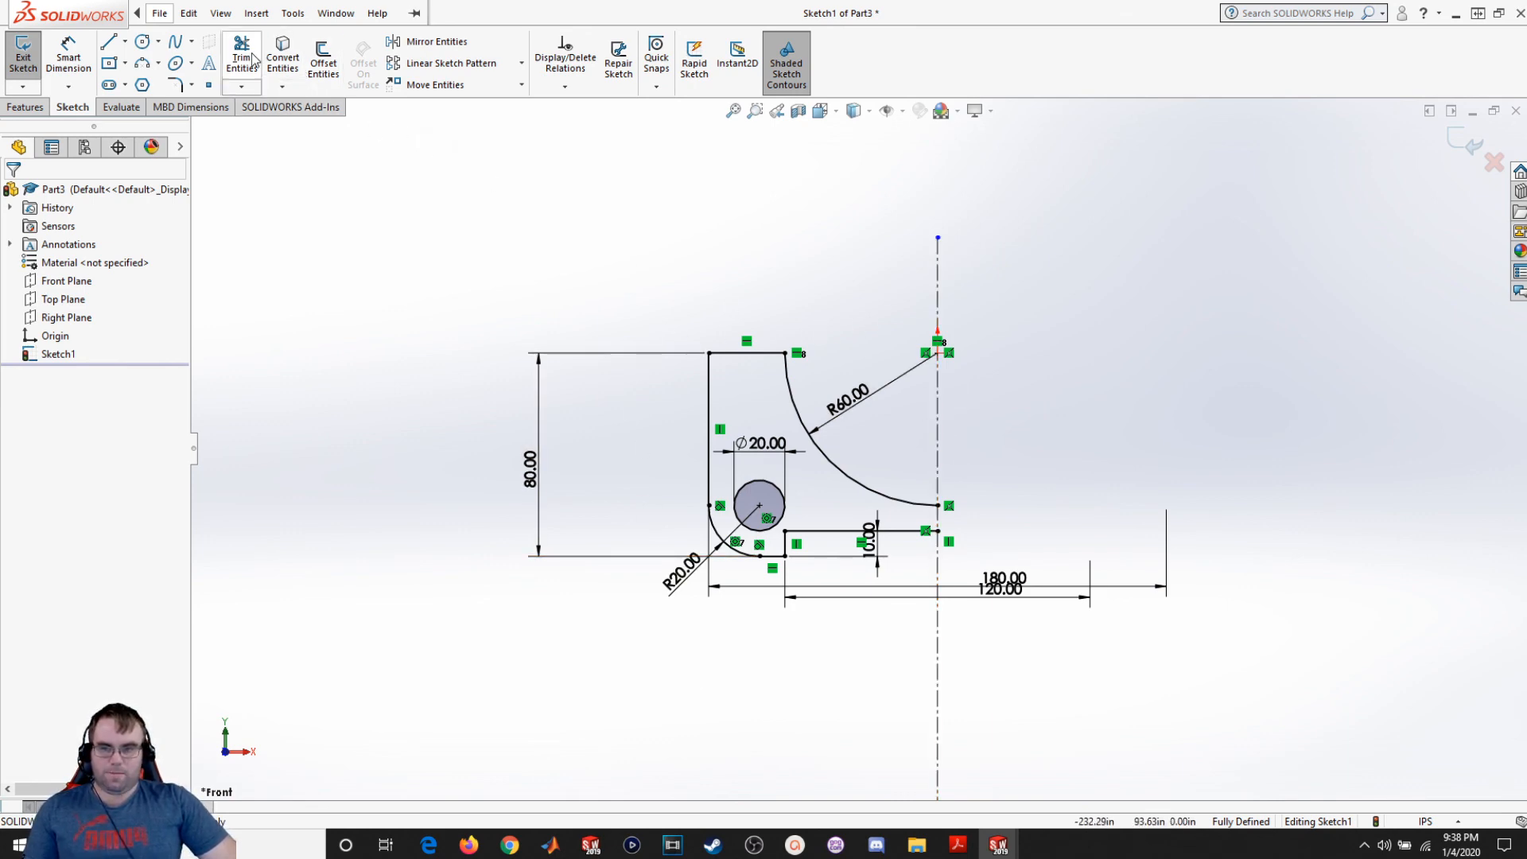
Step: Start a sketch mirror with all the half profile's lines and arcs plus the hole circle as entities to mirror
left_click(435, 42)
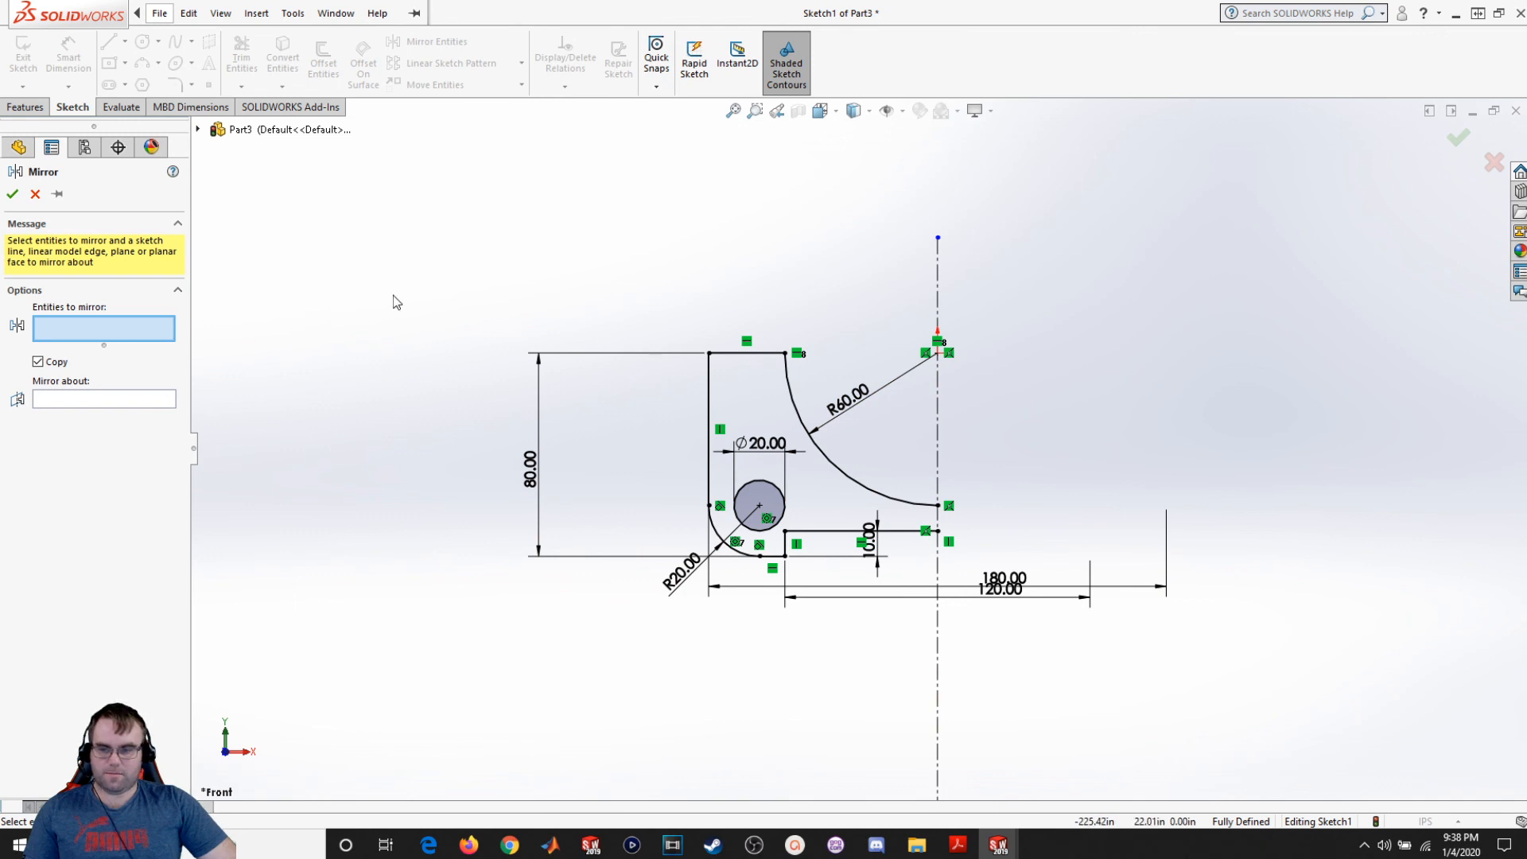
left_click_drag(556, 259, 906, 659)
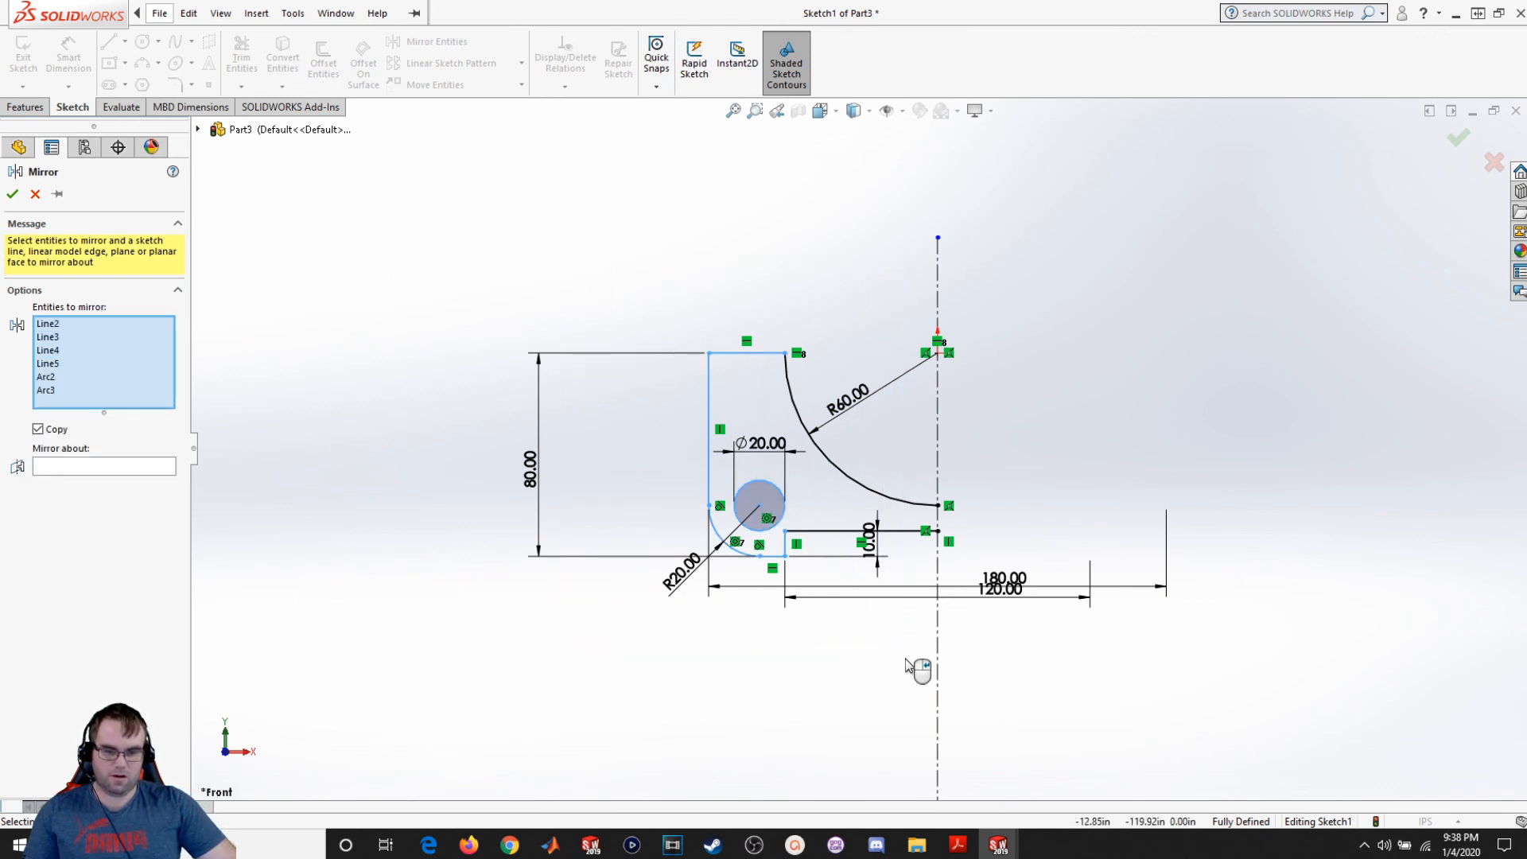
left_click(811, 437)
left_click(819, 531)
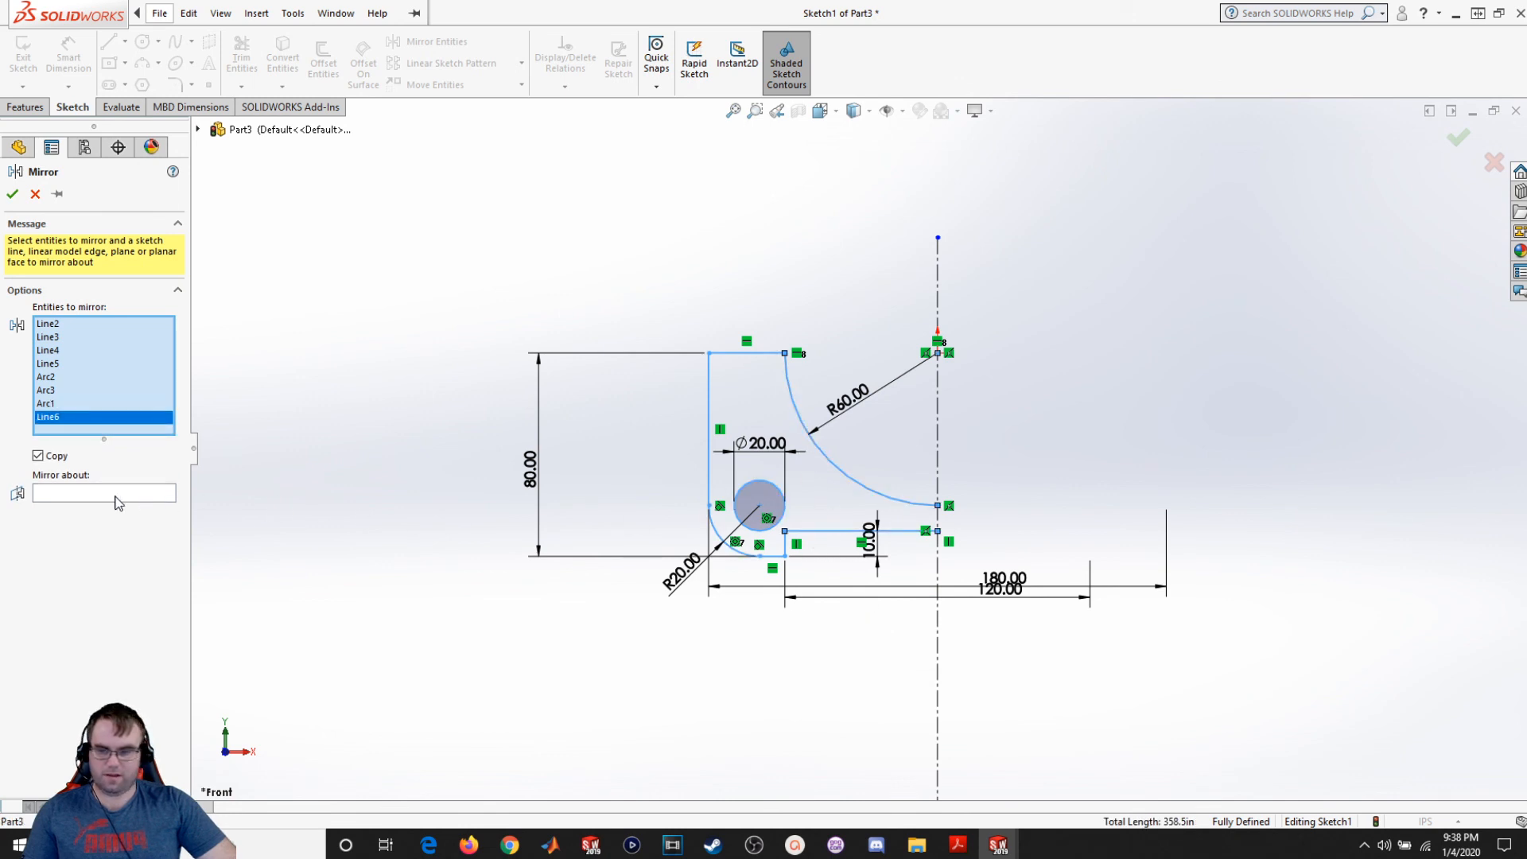
left_click(939, 407)
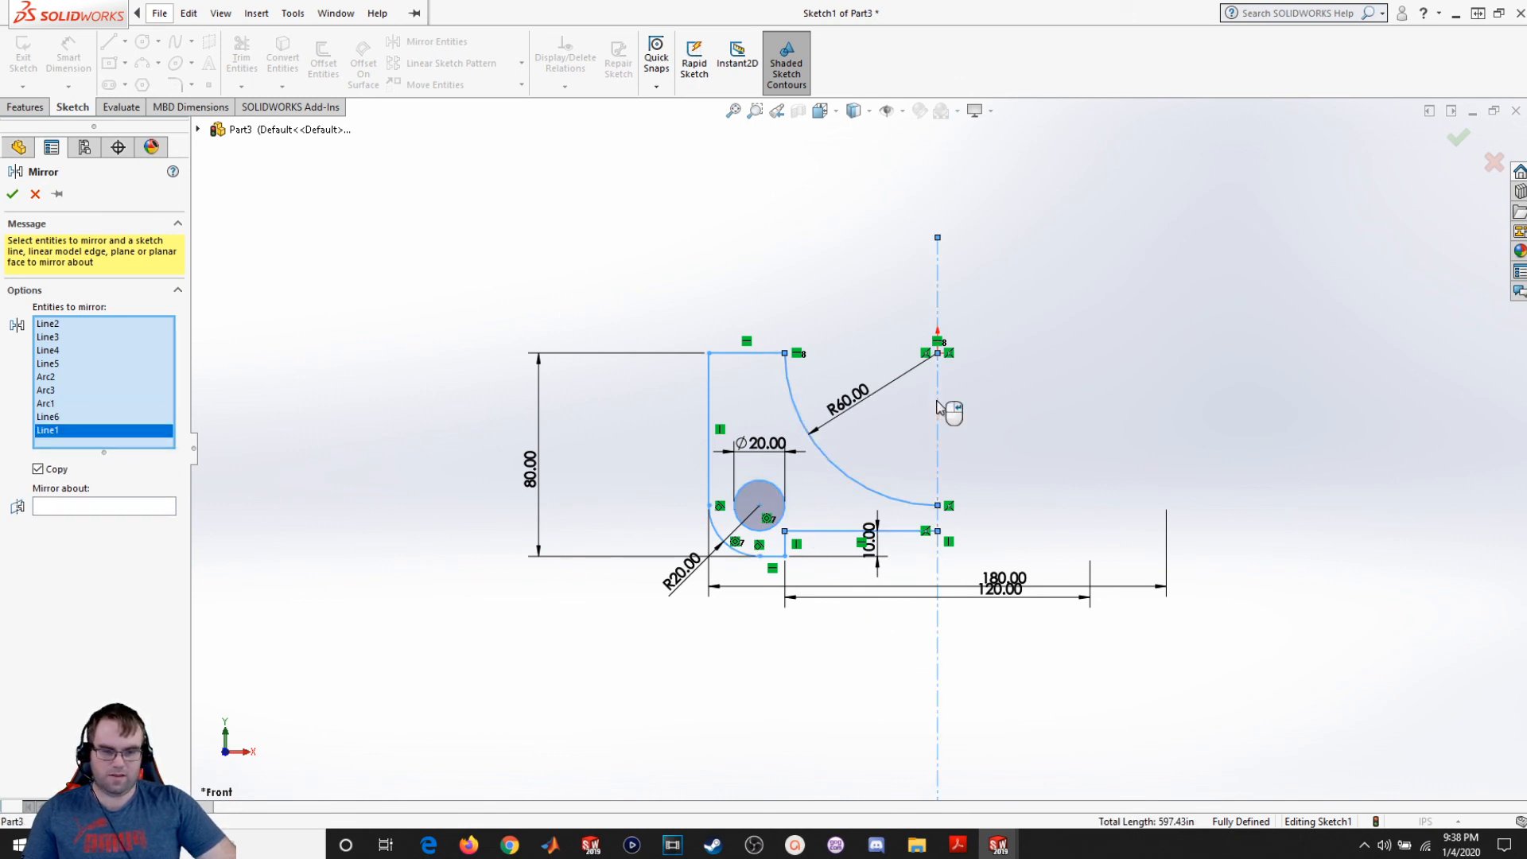
left_click(55, 508)
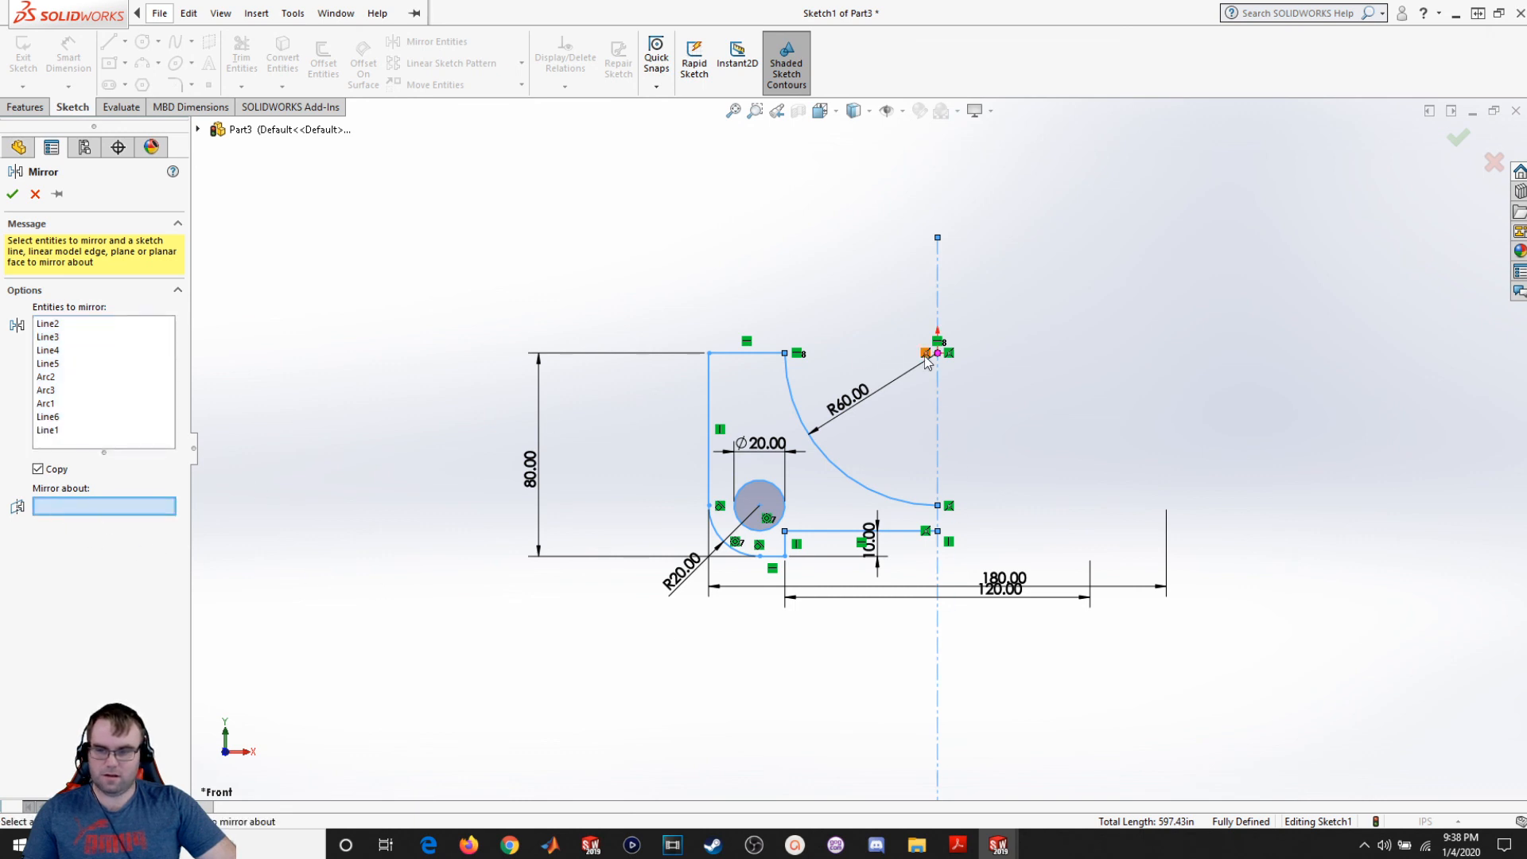
left_click(46, 430)
right_click(46, 430)
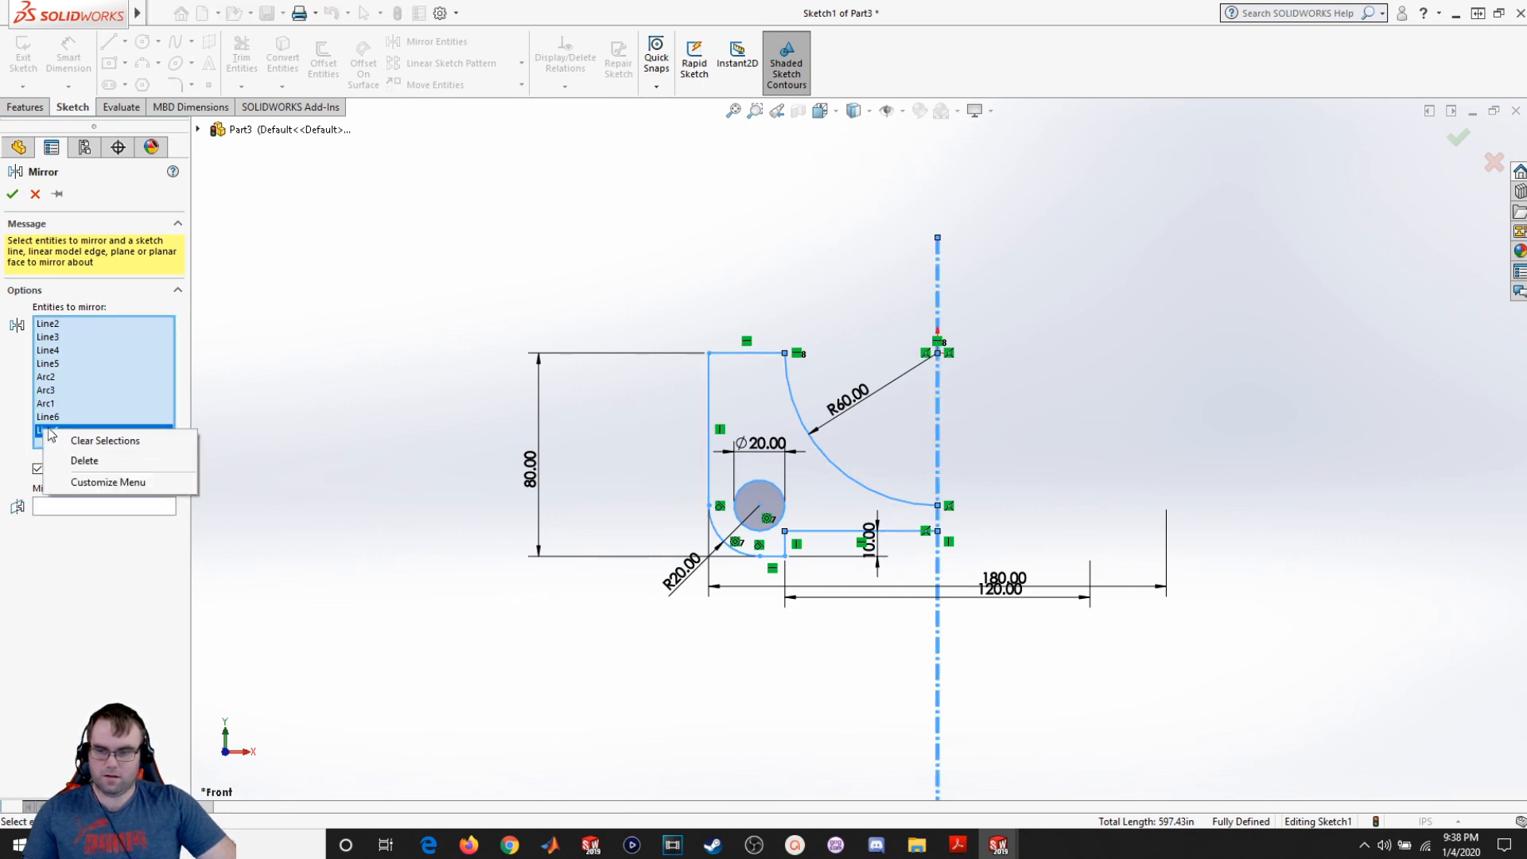
left_click(84, 460)
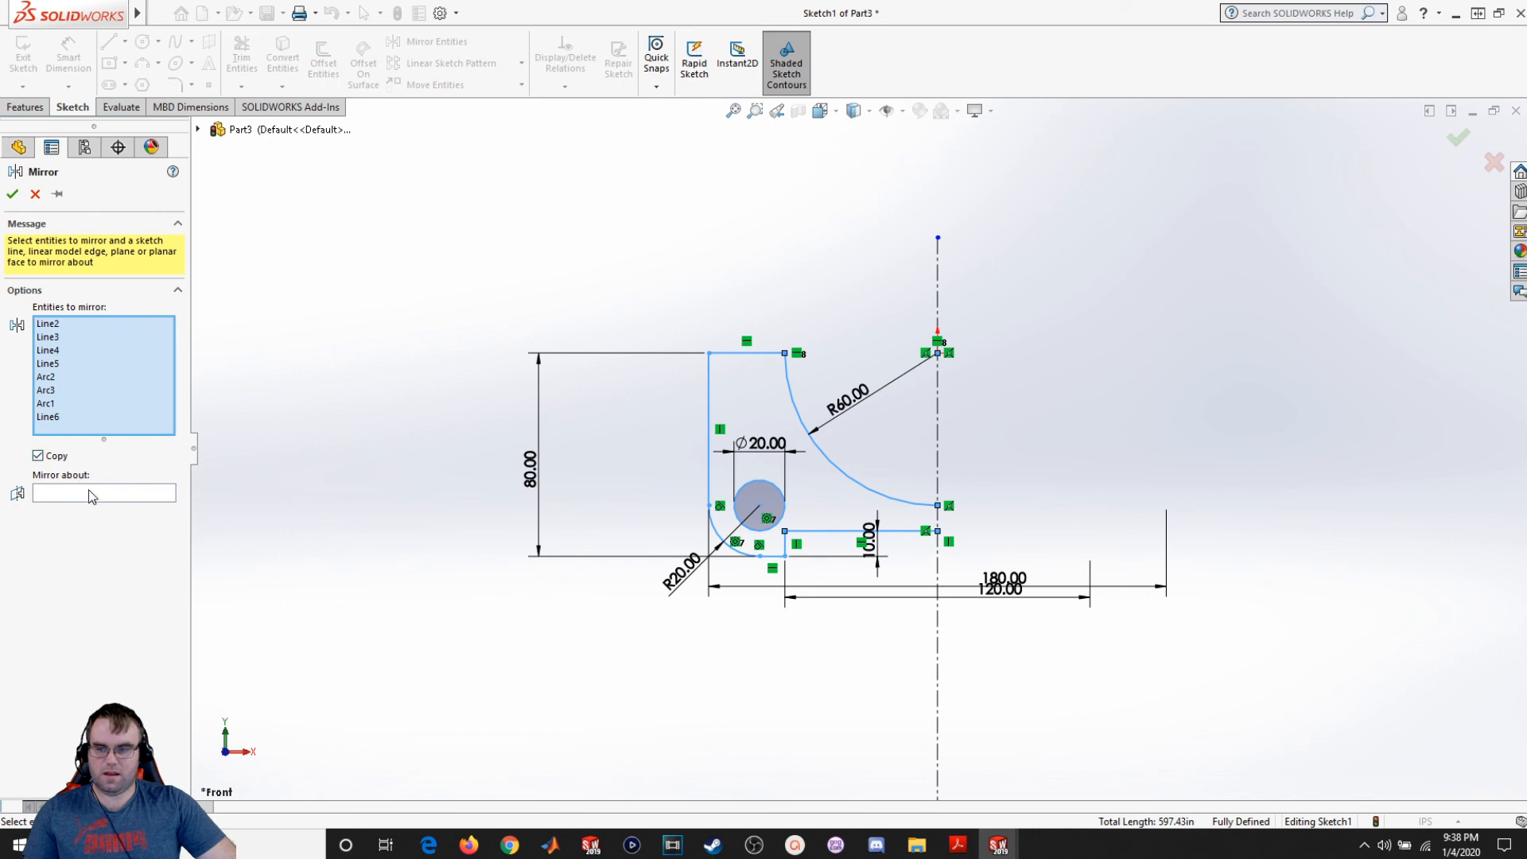
Step: Complete the mirror of the half profile and its hole about the vertical centerline
left_click(92, 491)
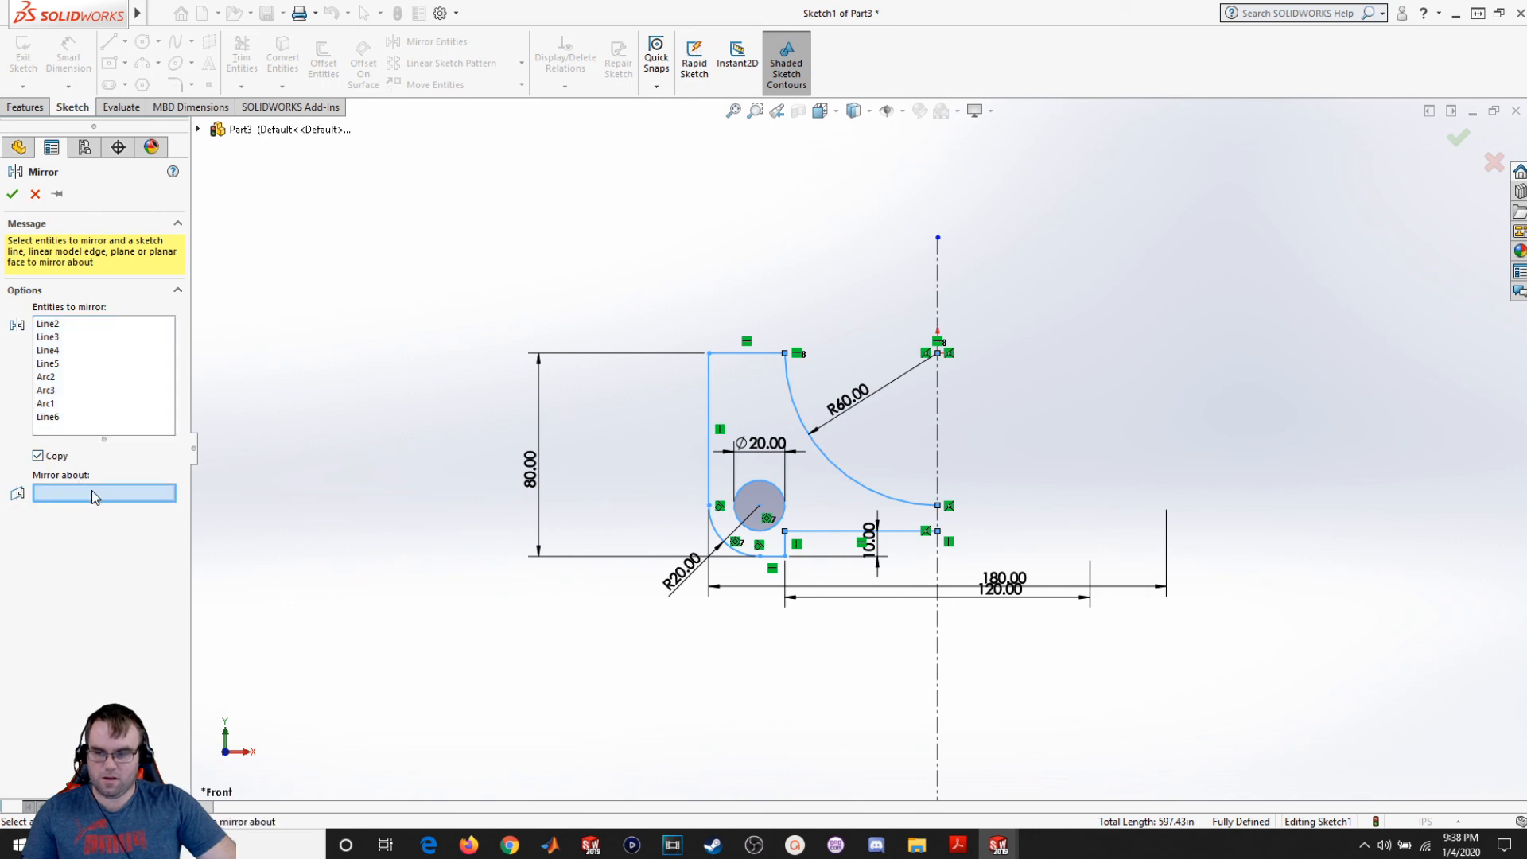
left_click(938, 420)
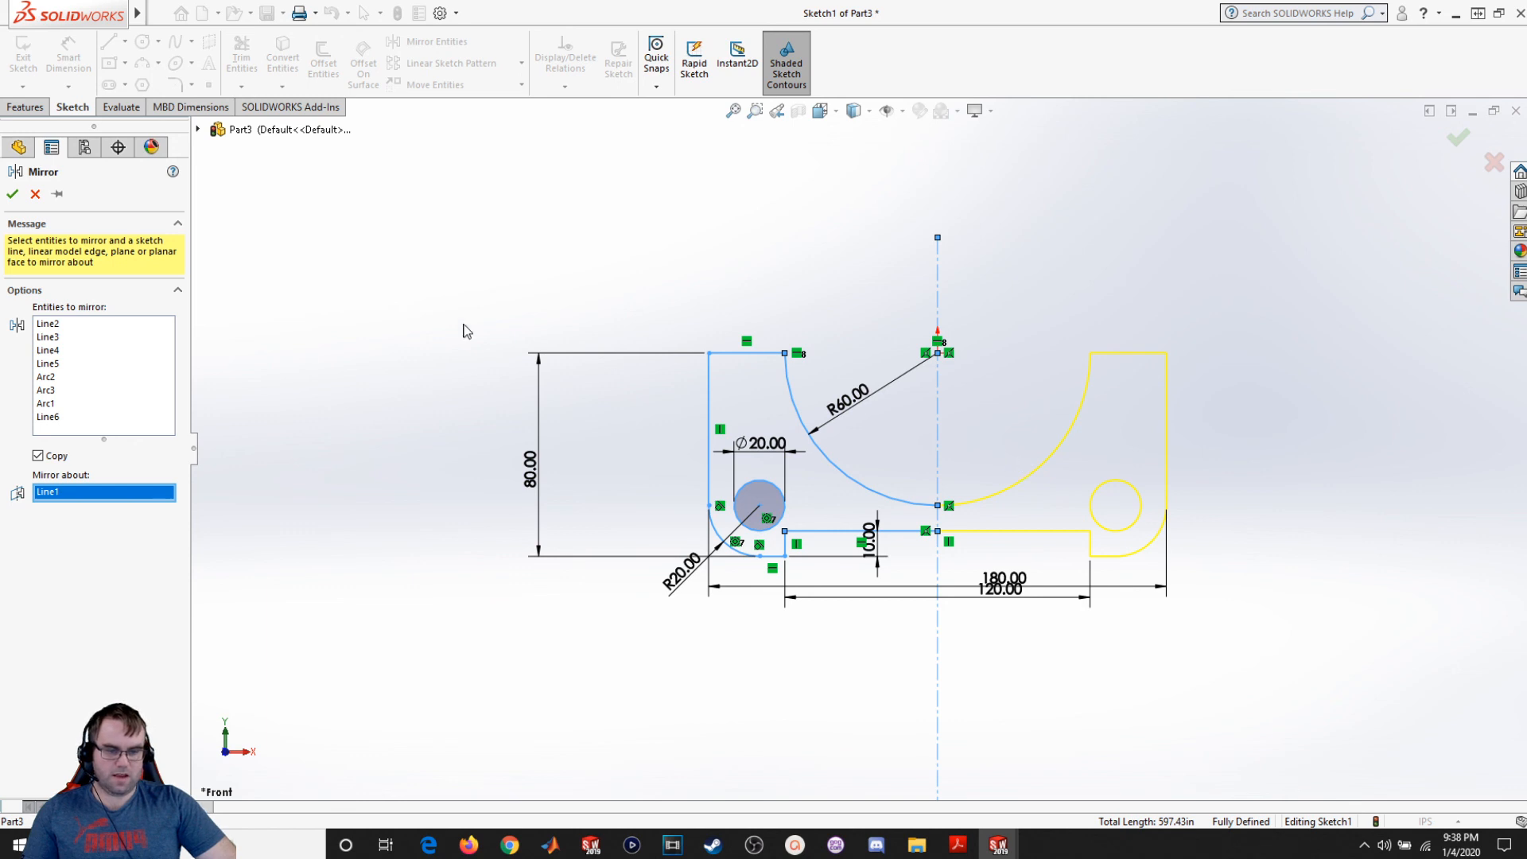
left_click(12, 194)
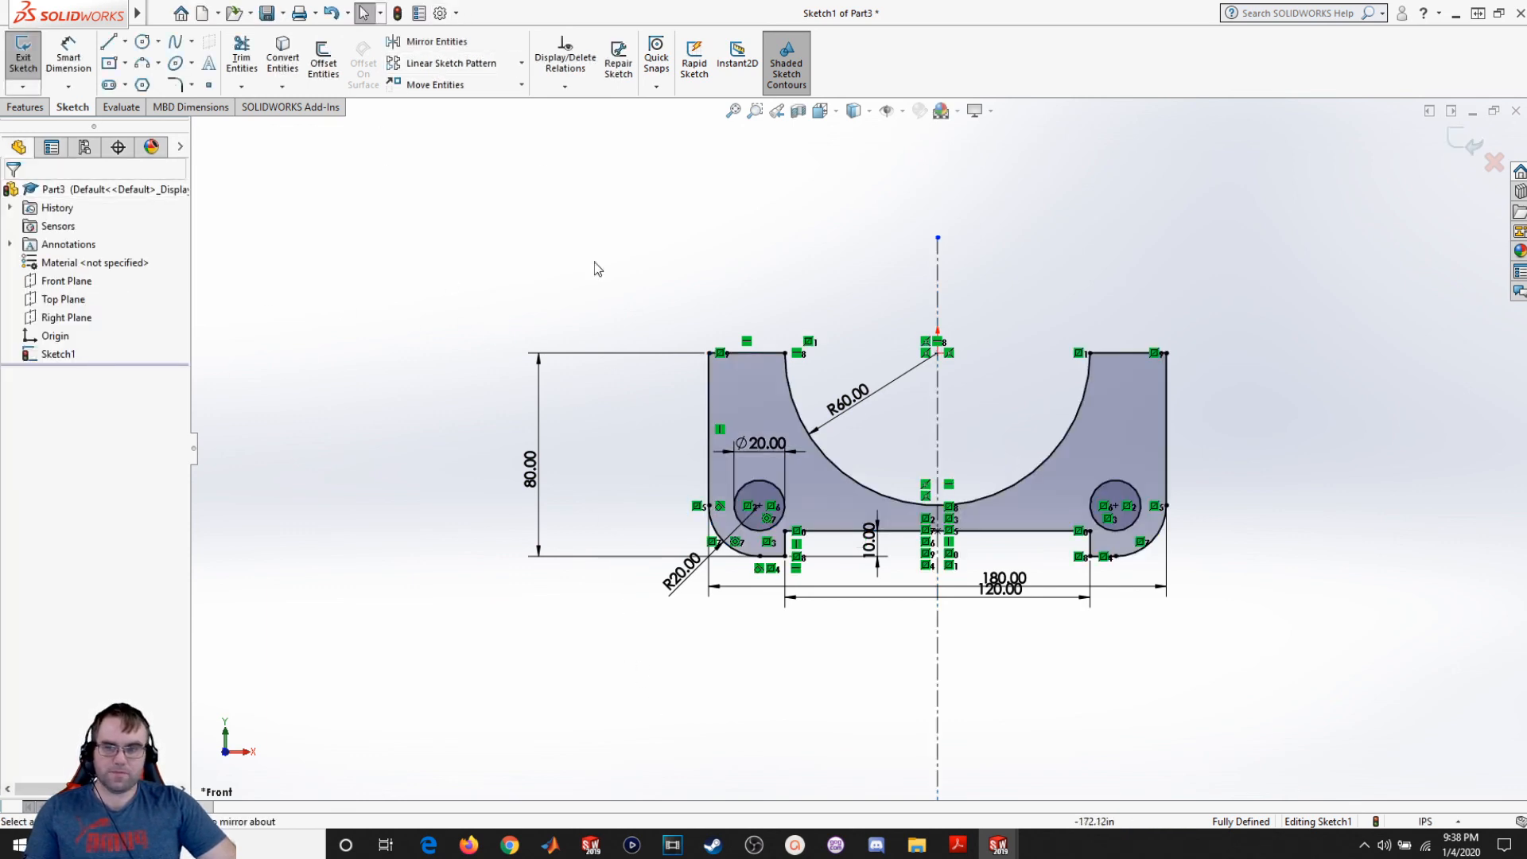
Step: Start saving the part with the mirrored bracket sketch
mouse_move(35, 9)
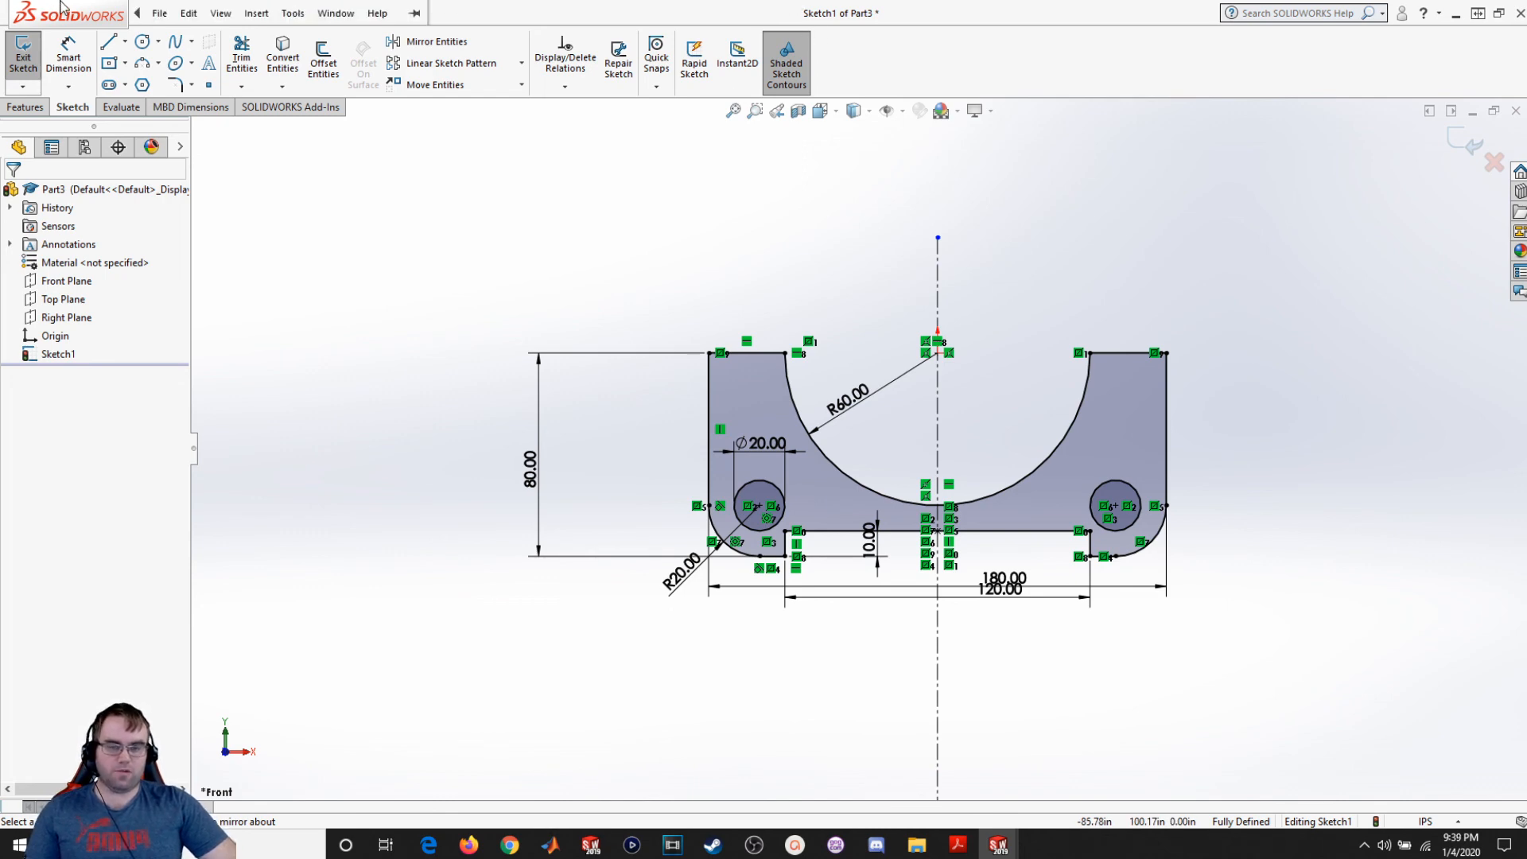
left_click(159, 14)
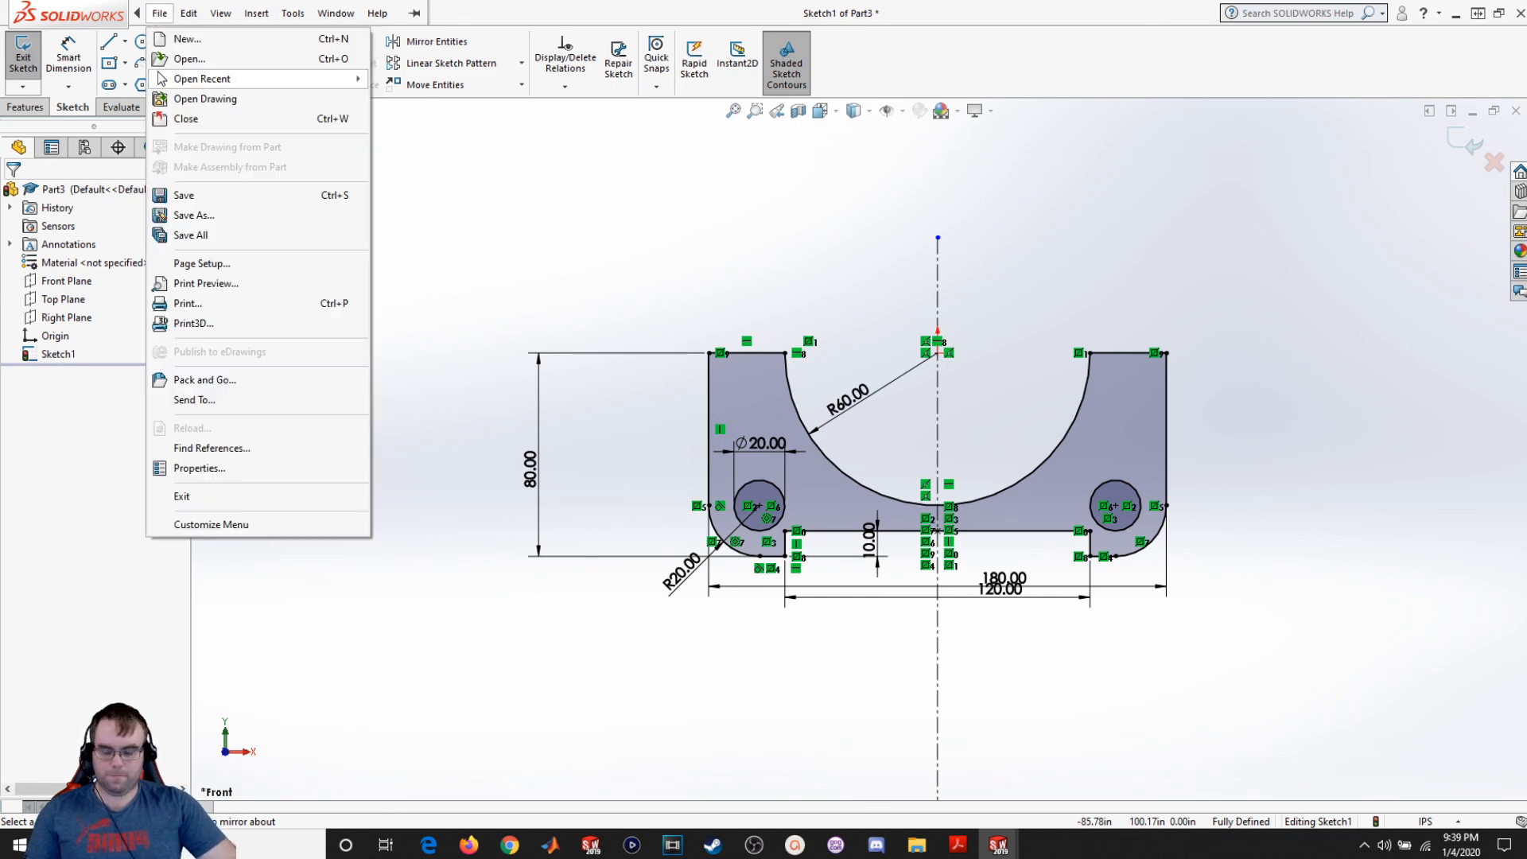